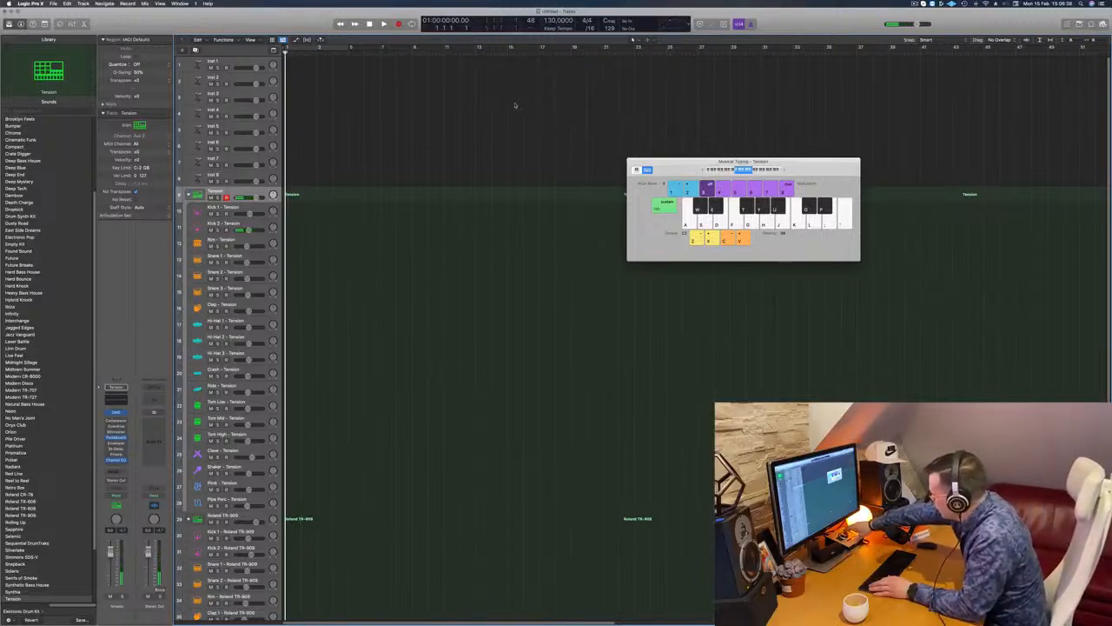
Step: Record a one-bar, four-note kick pattern on the Tension drum track with Musical Typing
{"action": "key", "text": "a"}
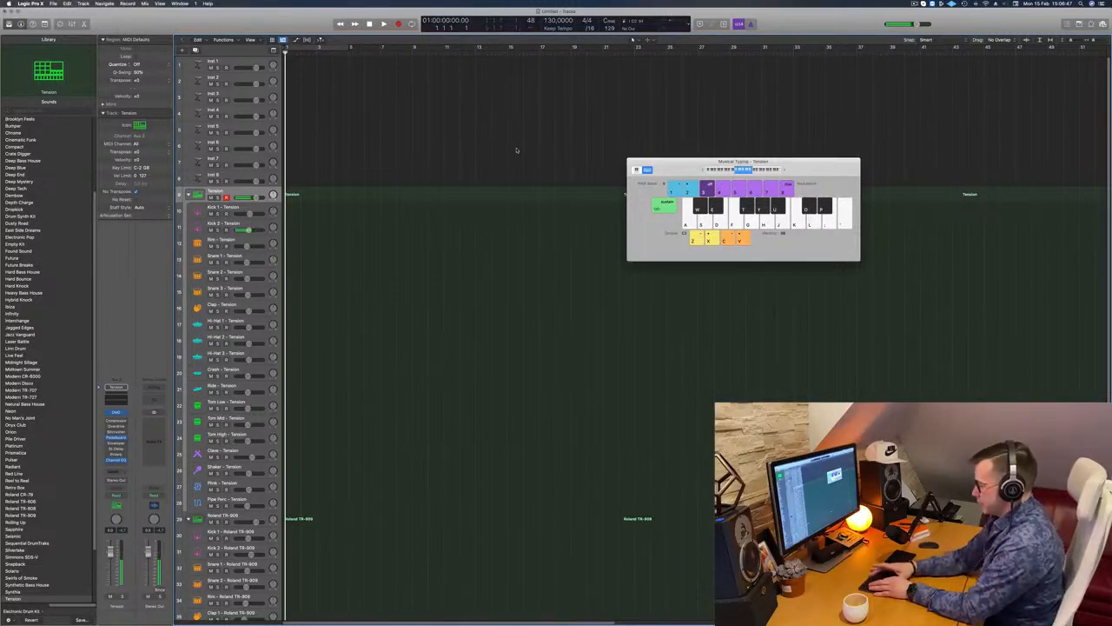
{"action": "key", "text": "r"}
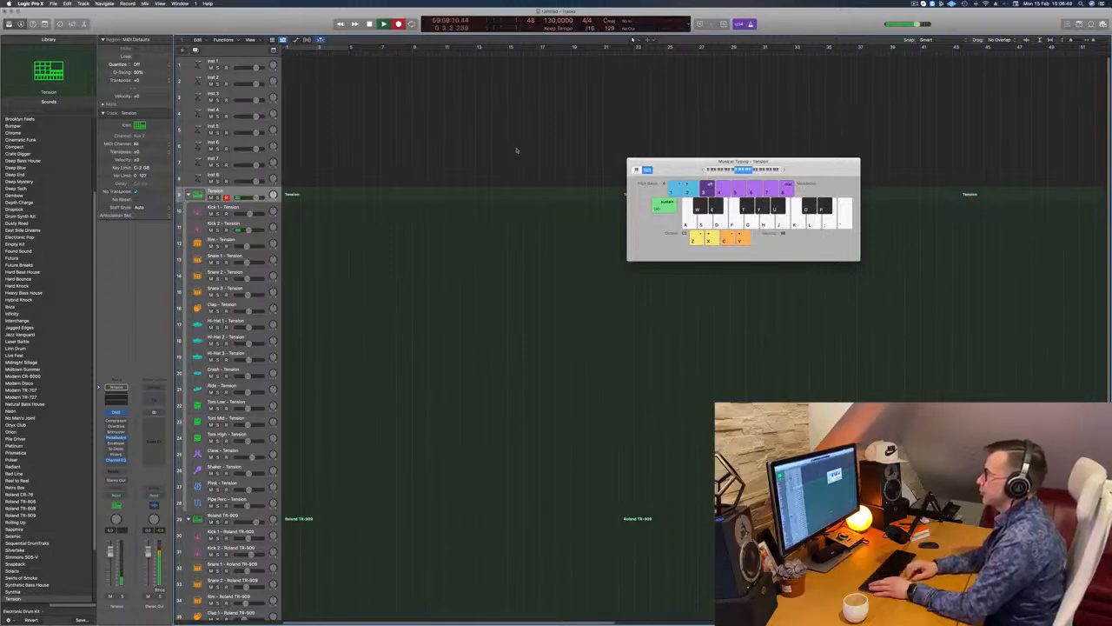
{"action": "key", "text": "a"}
{"action": "key", "text": "a"}
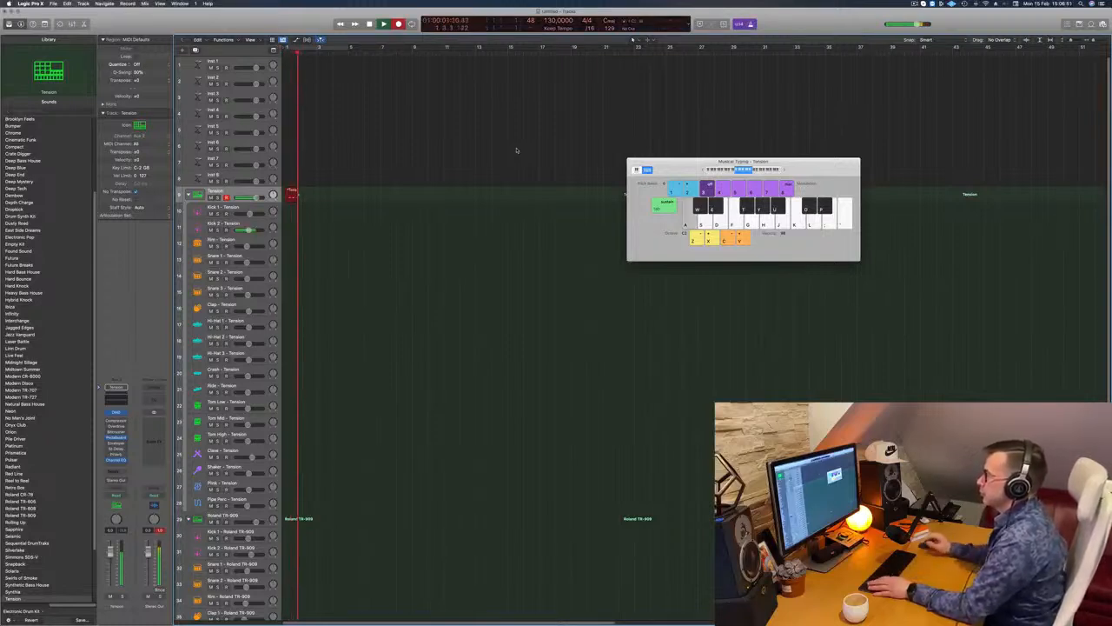
{"action": "key", "text": "space"}
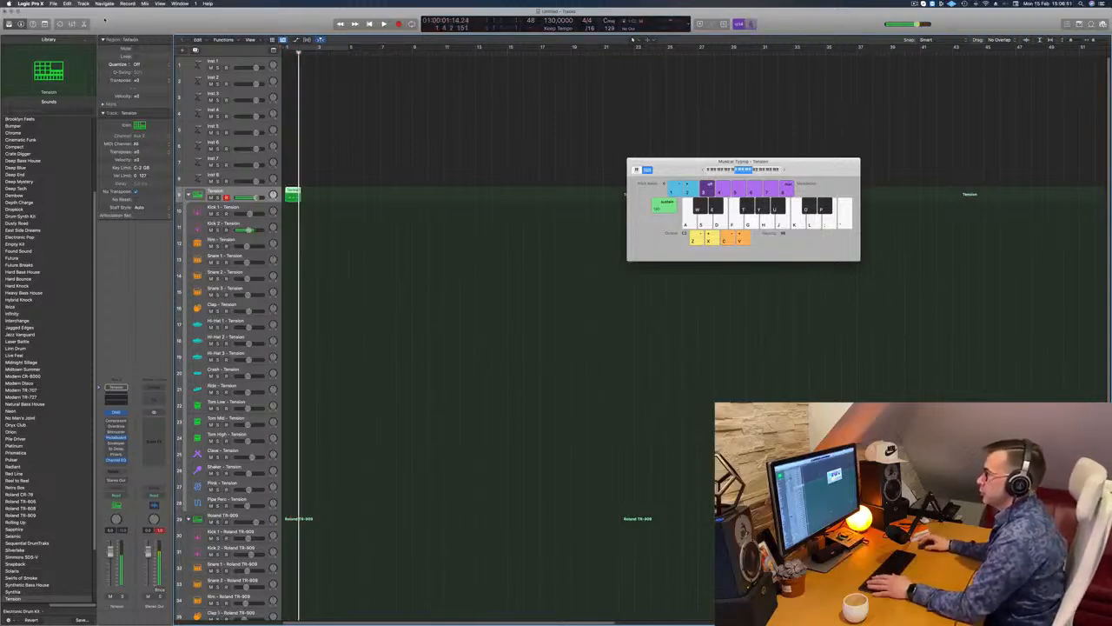
Step: Quantize all recorded kick notes to 1/16 and turn on a four-bar cycle from bar 1 to bar 5
{"action": "double_click", "coordinate": [293, 191]}
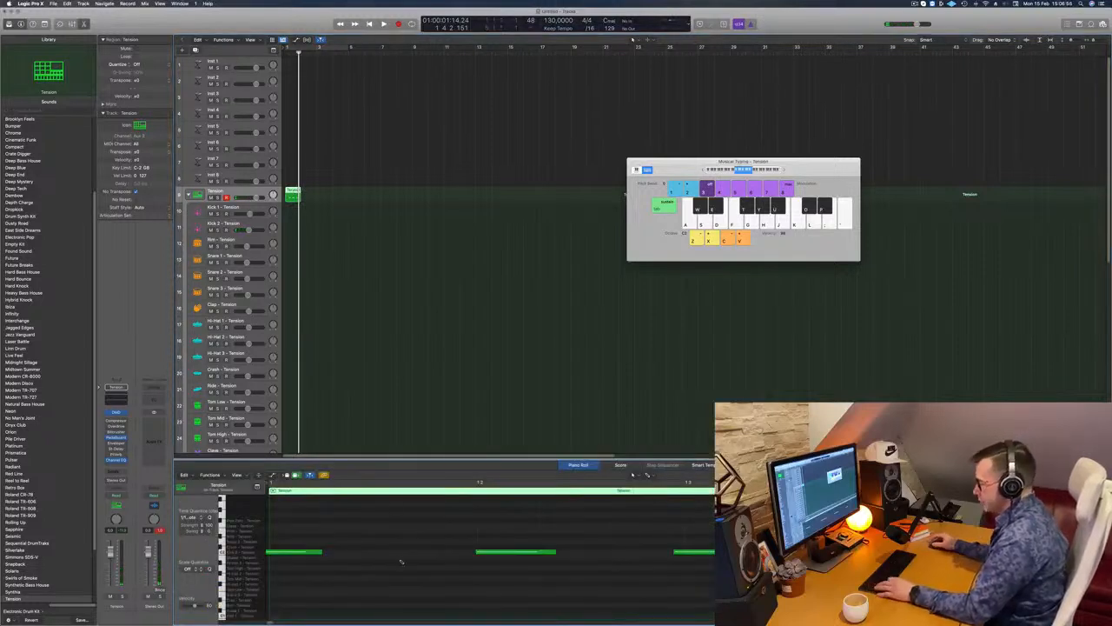
{"action": "key", "text": "super+a"}
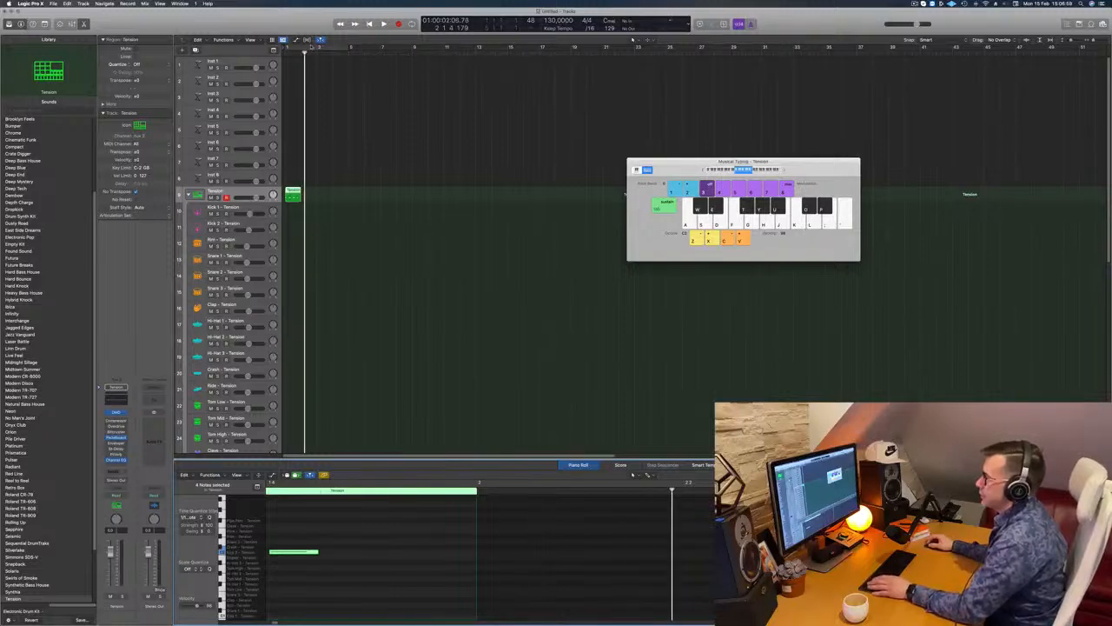
{"action": "key", "text": "c"}
{"action": "key", "text": "a"}
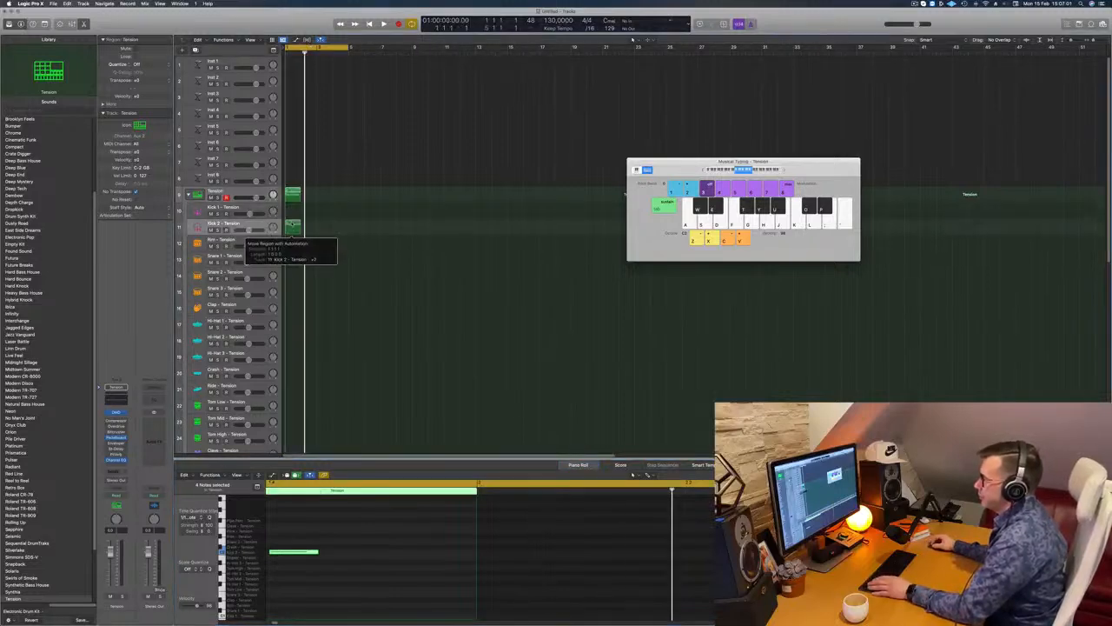
Step: Place the recorded region on the Kick 2 track and transpose all its notes down one octave
{"action": "left_click", "coordinate": [348, 554]}
{"action": "key", "text": "super+a"}
{"action": "key", "text": "alt+shift+Down"}
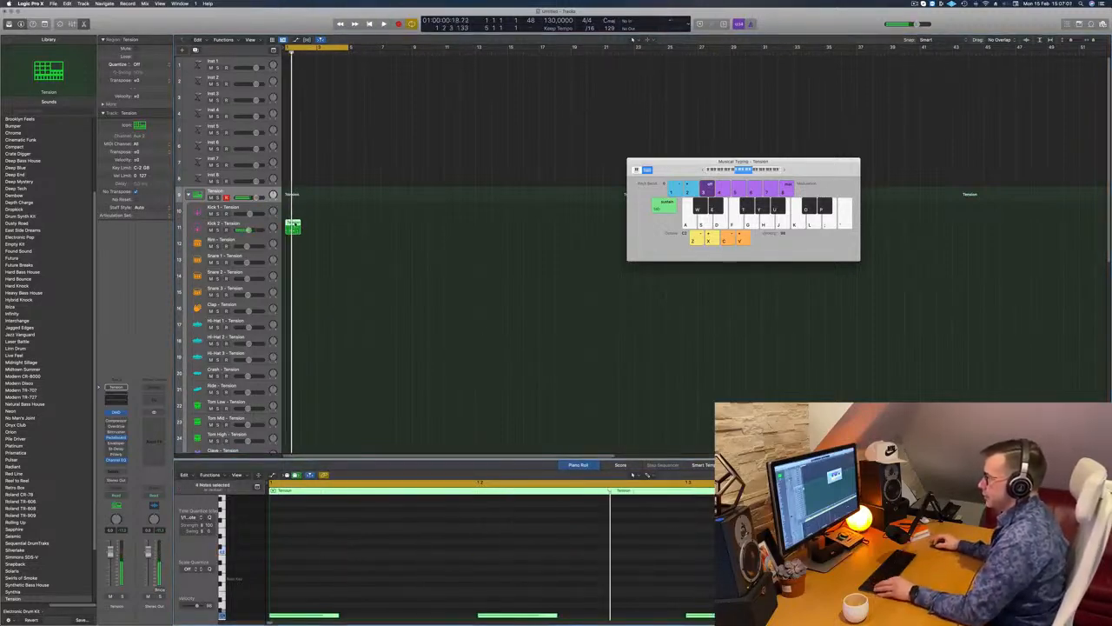
Step: Repeat the kick region to fill four bars on the Kick 2 track and play it back
{"action": "left_click_drag", "start_coordinate": [294, 225], "coordinate": [344, 228]}
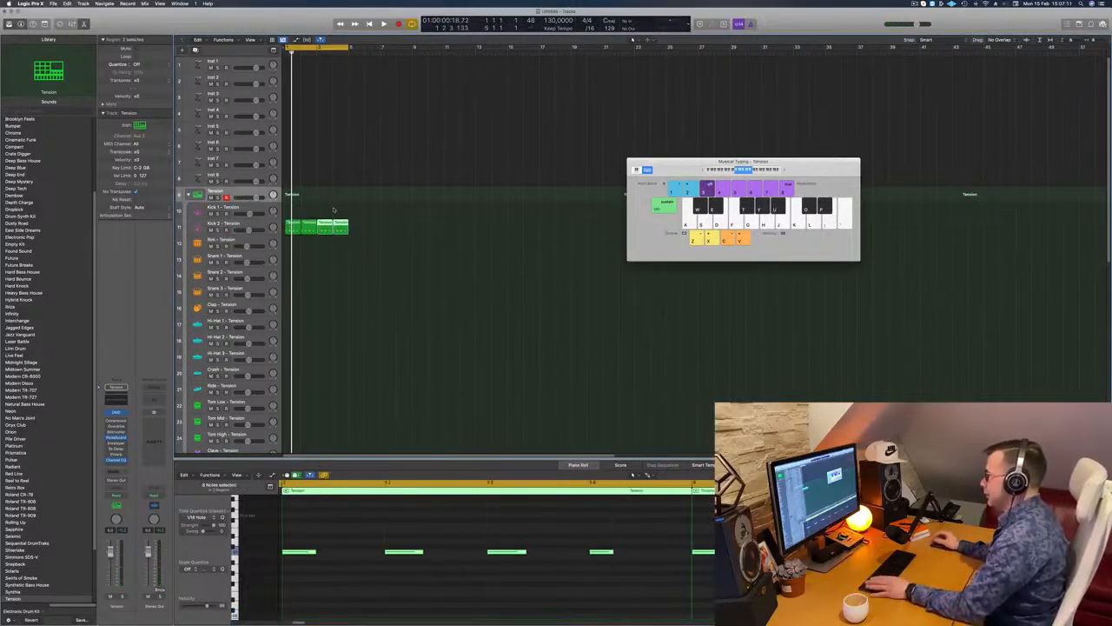
{"action": "key", "text": "space"}
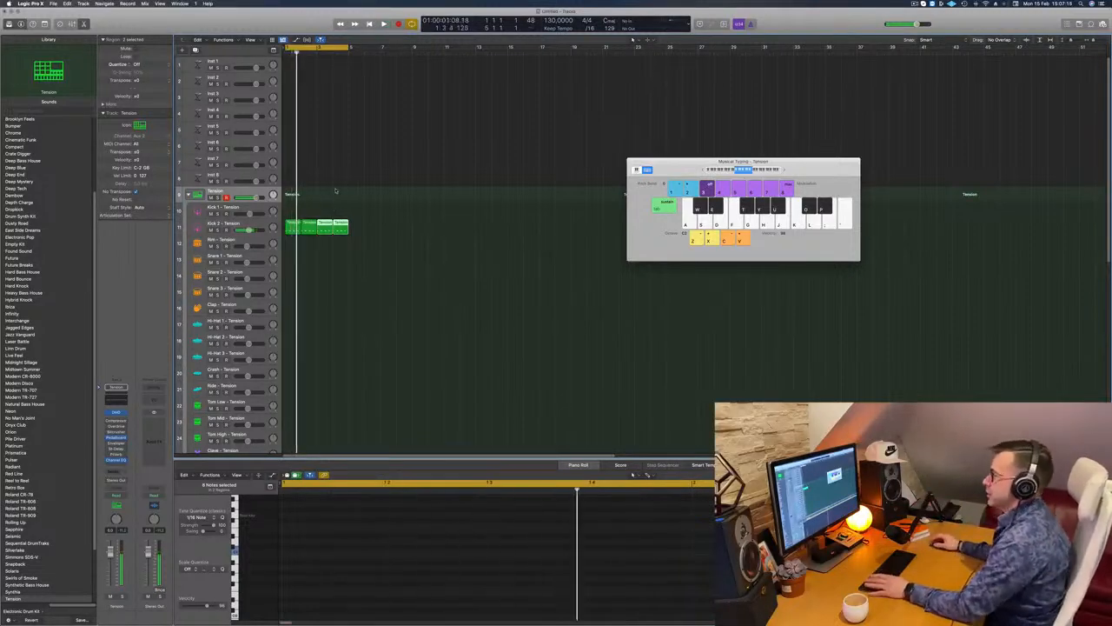
{"action": "left_click", "coordinate": [257, 229]}
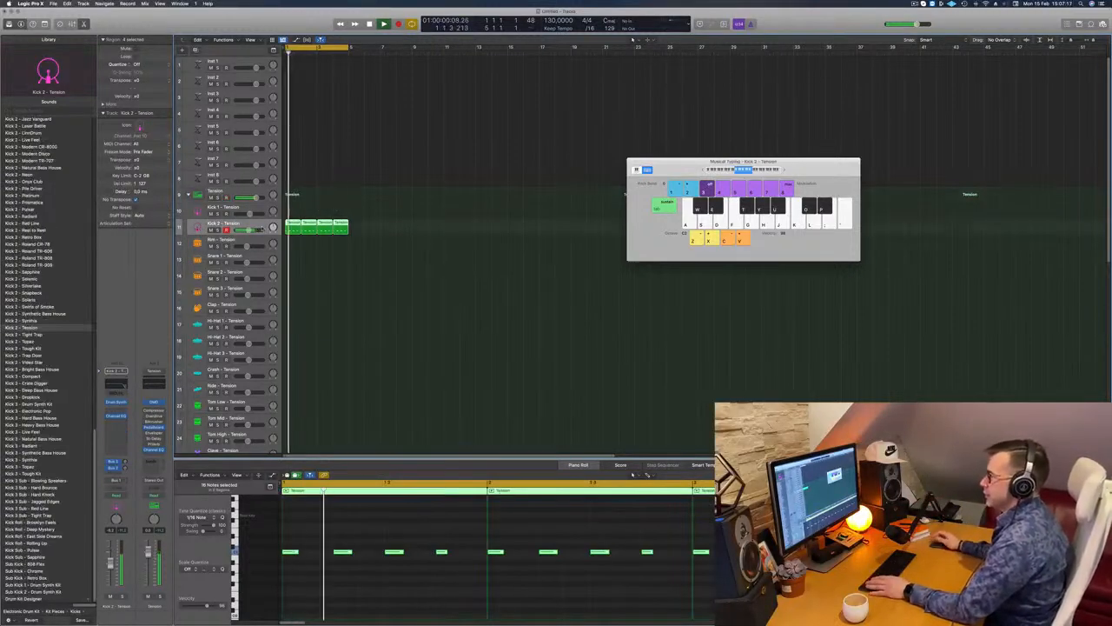
Step: Open the Drum Synth of Kick 2 and raise the kick's Tone
{"action": "left_click", "coordinate": [116, 402]}
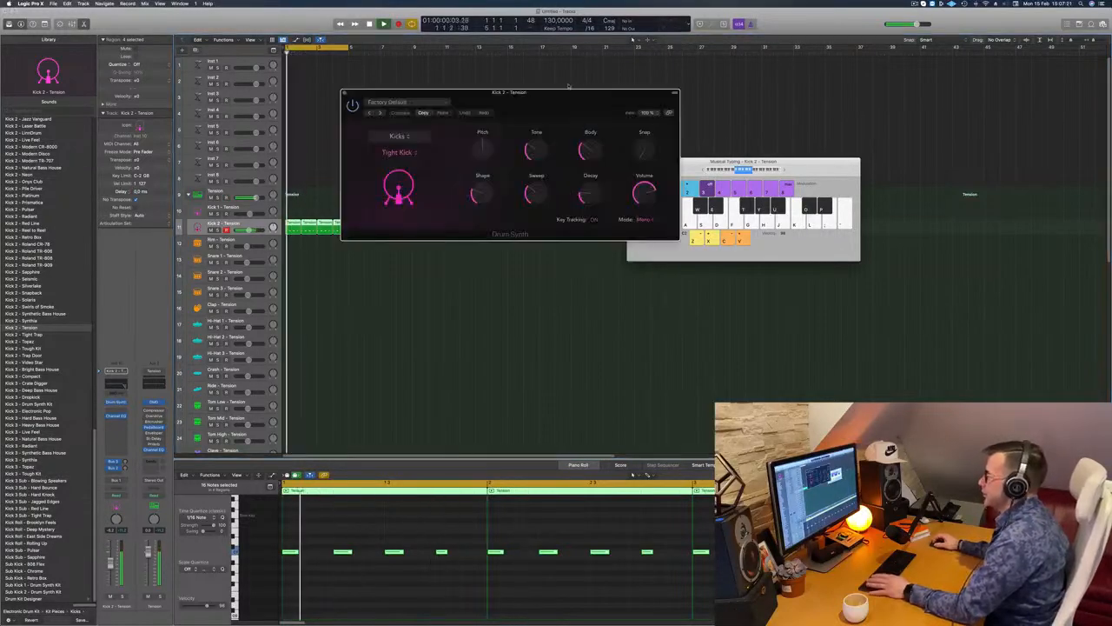
{"action": "left_click_drag", "start_coordinate": [582, 96], "coordinate": [664, 116]}
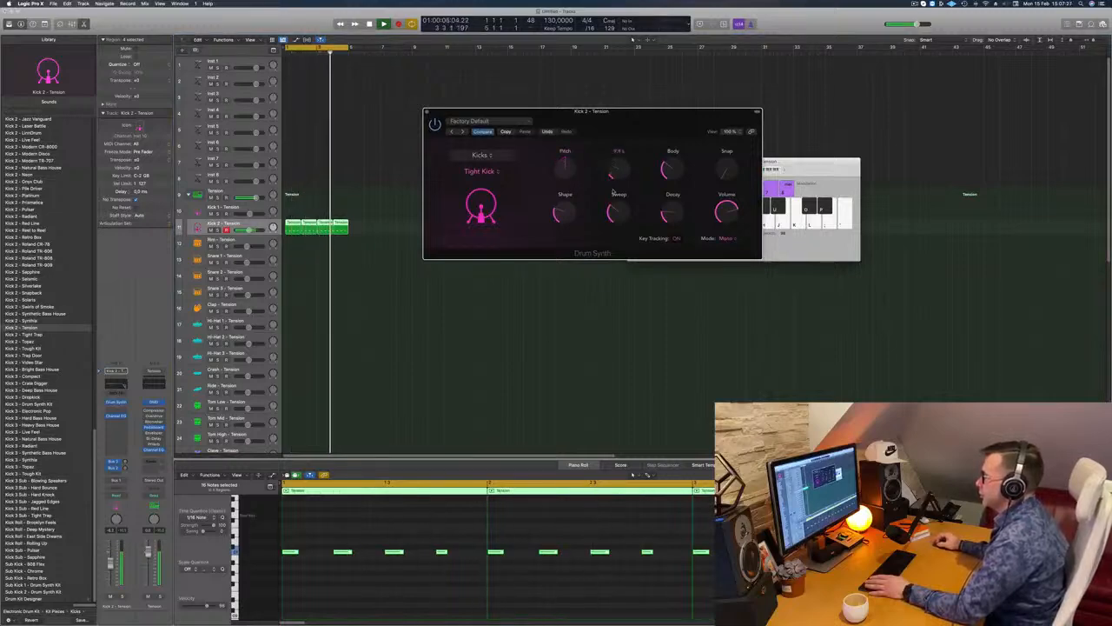
{"action": "left_click_drag", "start_coordinate": [620, 152], "coordinate": [622, 139]}
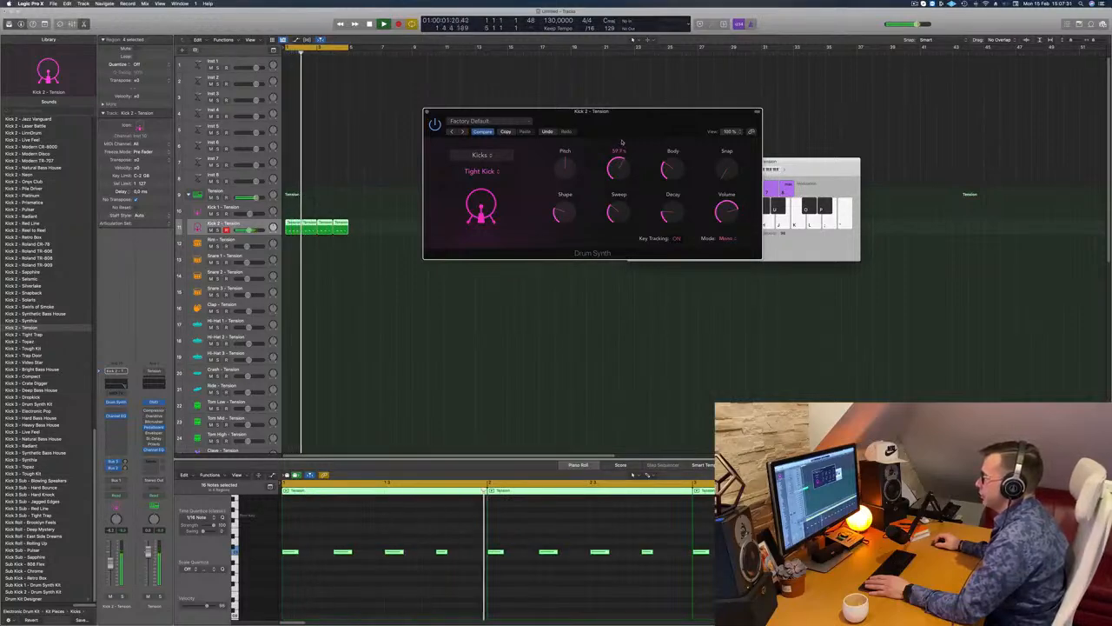
Step: Shape the Drum Synth kick with slightly more Body, Decay at about 64% and less Sweep and Shape
{"action": "left_click_drag", "start_coordinate": [736, 115], "coordinate": [731, 190]}
{"action": "mouse_move", "coordinate": [678, 167]}
{"action": "left_mouse_down"}
{"action": "mouse_move", "coordinate": [681, 141]}
{"action": "mouse_move", "coordinate": [677, 193]}
{"action": "mouse_move", "coordinate": [682, 171]}
{"action": "left_mouse_up"}
{"action": "left_click_drag", "start_coordinate": [676, 216], "coordinate": [677, 202]}
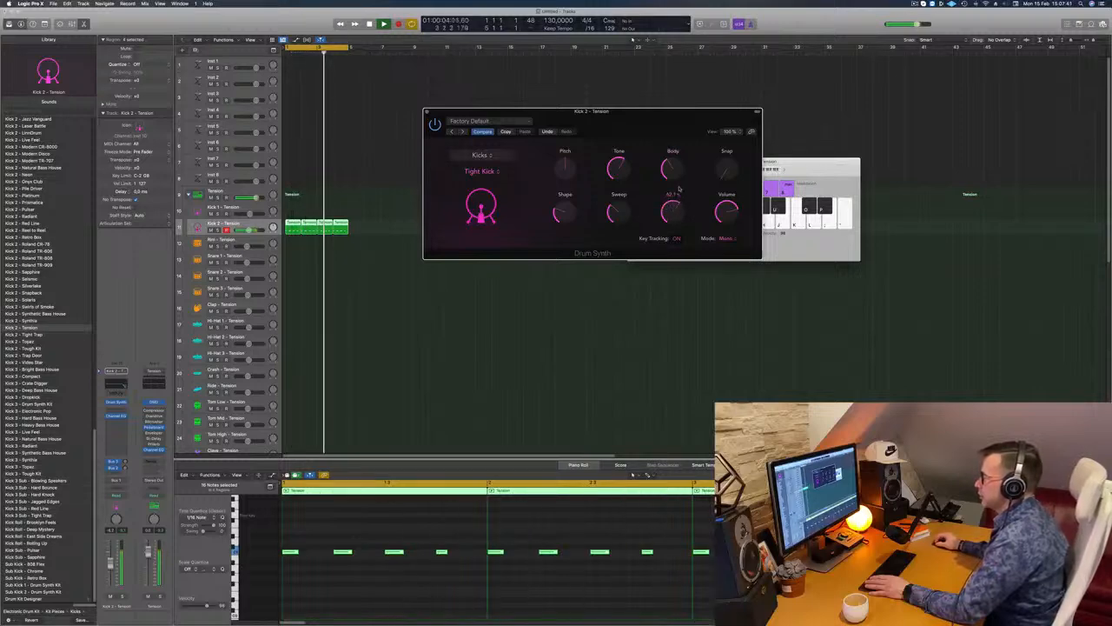
{"action": "left_click_drag", "start_coordinate": [674, 204], "coordinate": [686, 154]}
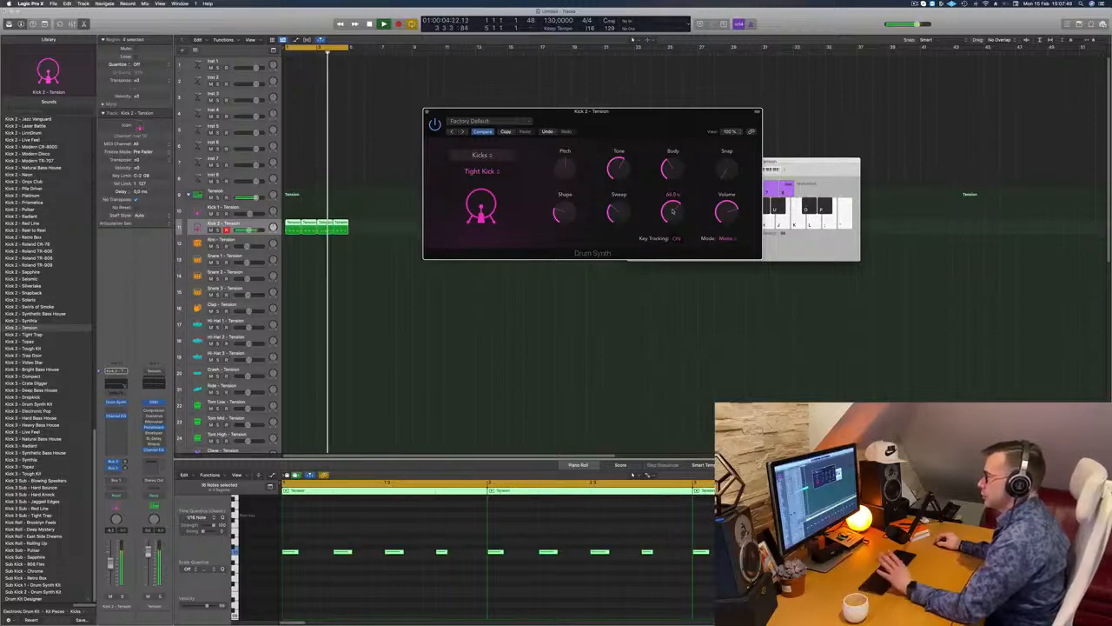
{"action": "left_click_drag", "start_coordinate": [622, 215], "coordinate": [625, 229]}
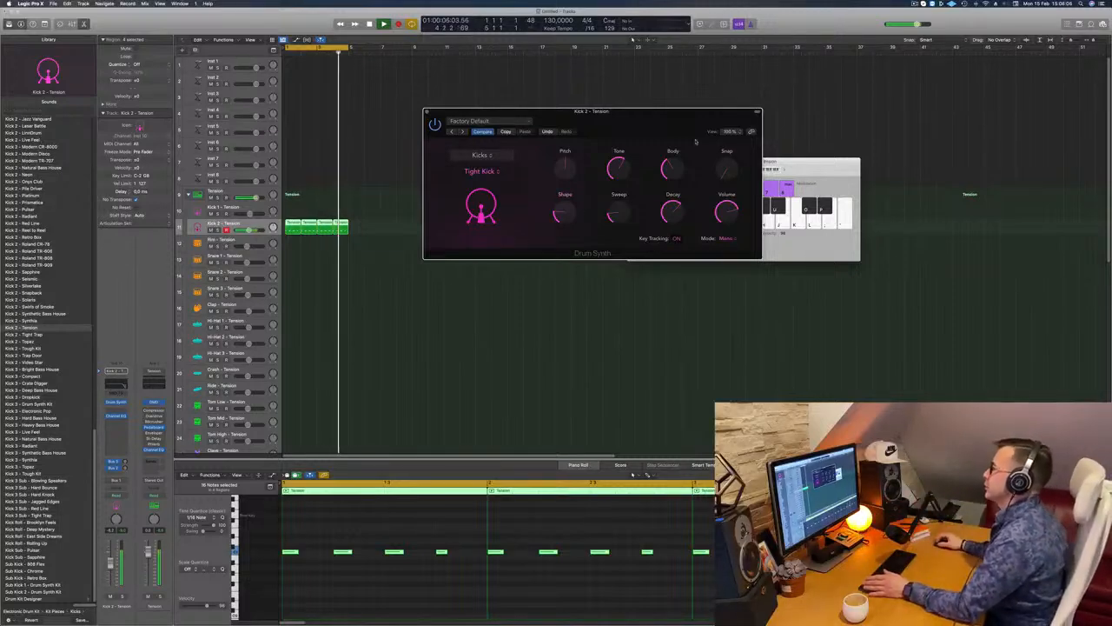
{"action": "mouse_move", "coordinate": [633, 112]}
{"action": "left_mouse_down"}
{"action": "mouse_move", "coordinate": [631, 99]}
{"action": "mouse_move", "coordinate": [604, 105]}
{"action": "mouse_move", "coordinate": [618, 107]}
{"action": "left_mouse_up"}
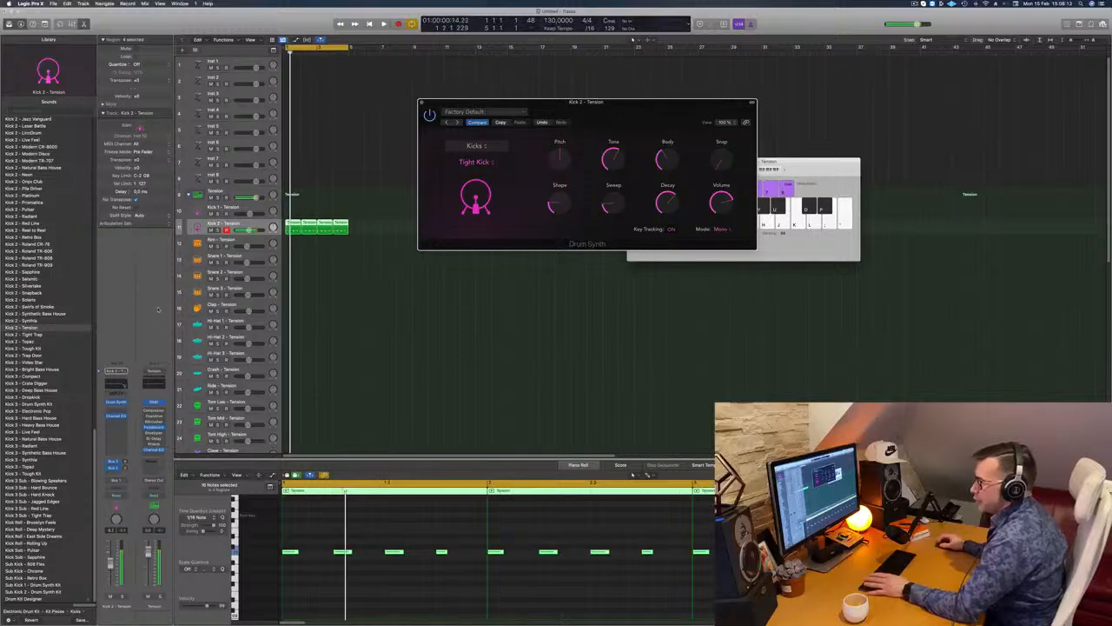
Step: Examine the Channel EQ curve of Kick 2 during playback and close the equalizer
{"action": "left_click", "coordinate": [117, 416]}
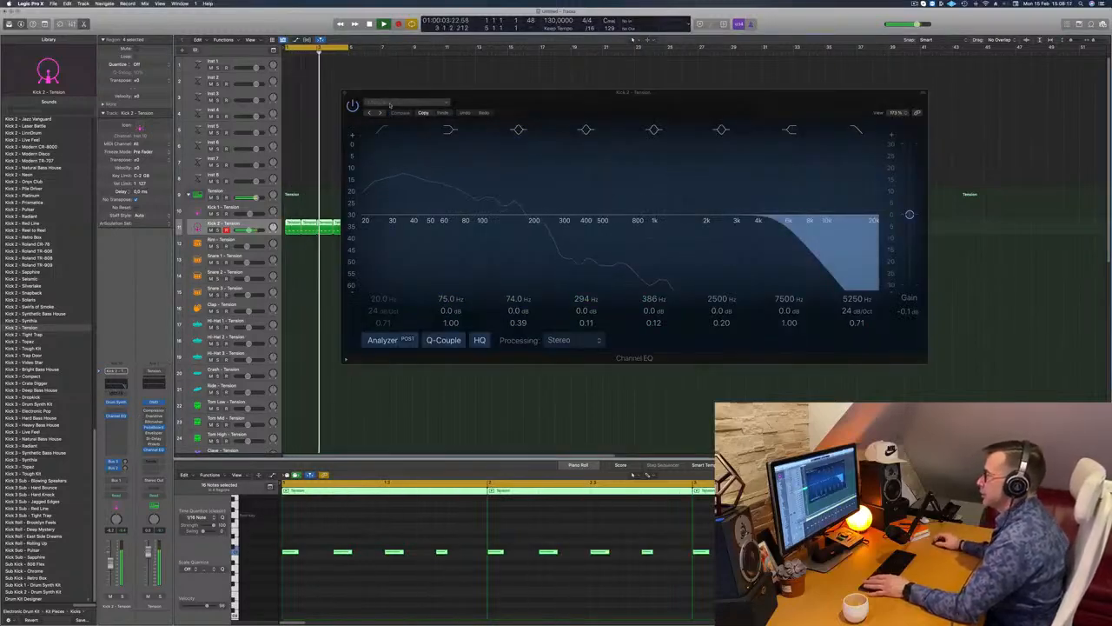
{"action": "left_click", "coordinate": [345, 92]}
{"action": "left_click", "coordinate": [287, 324]}
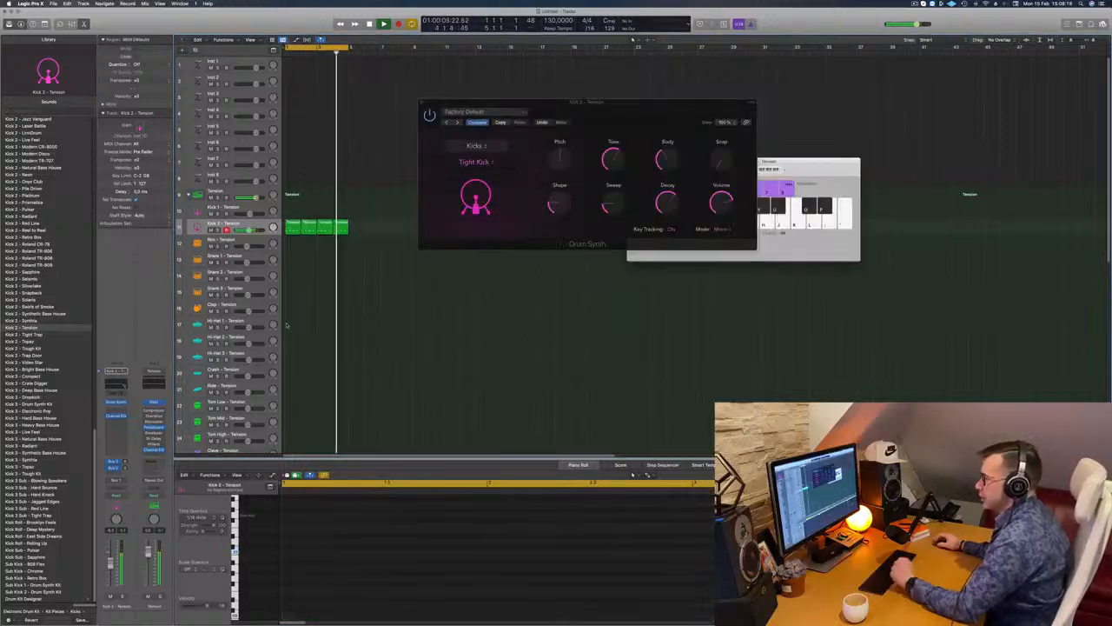
Step: Copy the first Kick 2 region to bar 1 of the hi-hat tracks, ending on Hi-Hat 3
{"action": "left_click_drag", "start_coordinate": [425, 103], "coordinate": [565, 75]}
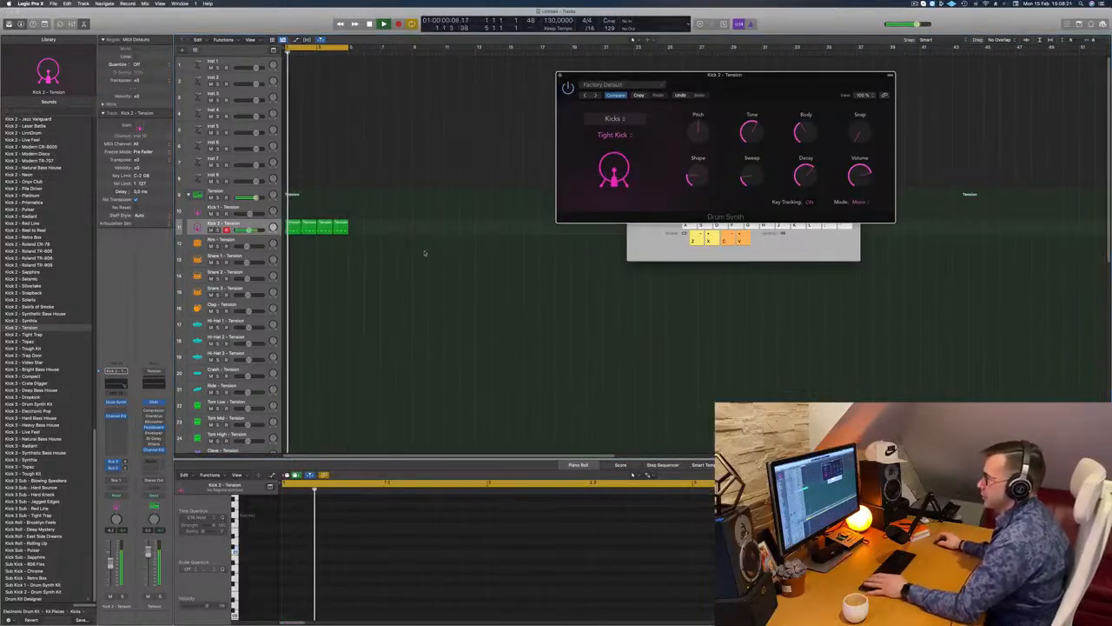
{"action": "key", "text": "super+Up"}
{"action": "key", "text": "super+Up"}
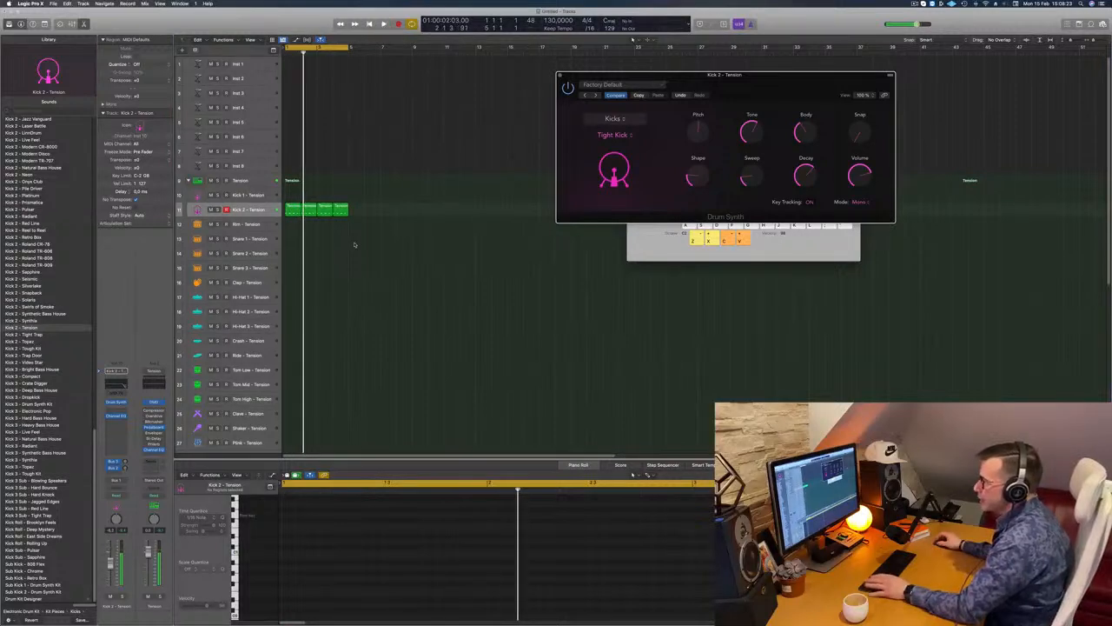
{"action": "left_click", "coordinate": [296, 209]}
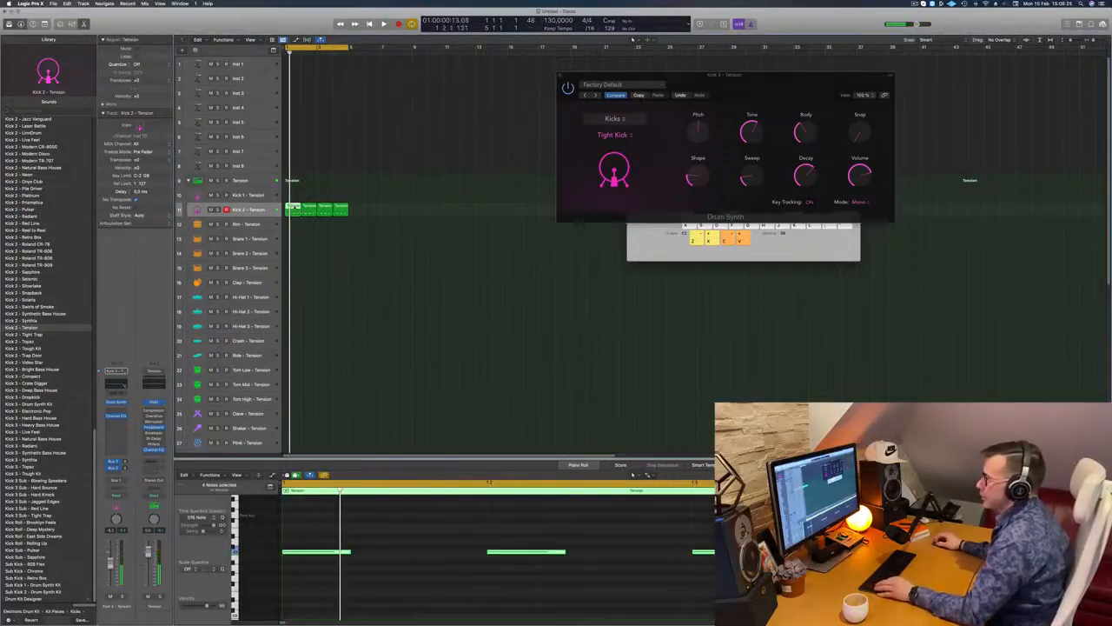
{"action": "left_click_drag", "start_coordinate": [293, 209], "coordinate": [293, 304]}
{"action": "scroll", "coordinate": [413, 555], "scroll_direction": "down", "scroll_amount": 2}
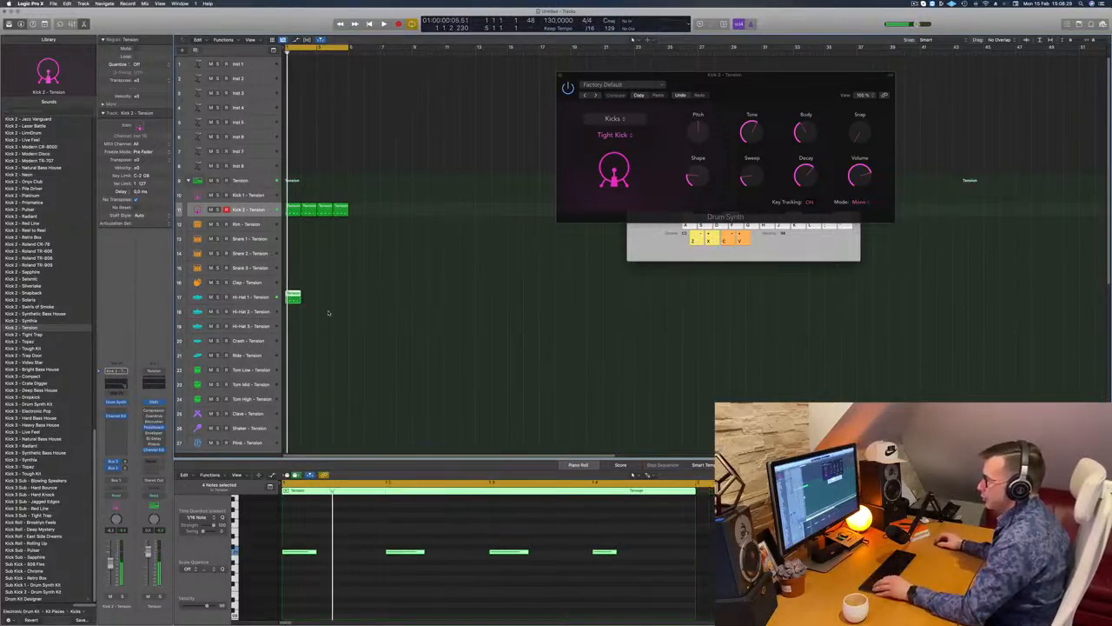
{"action": "left_click_drag", "start_coordinate": [293, 298], "coordinate": [295, 328]}
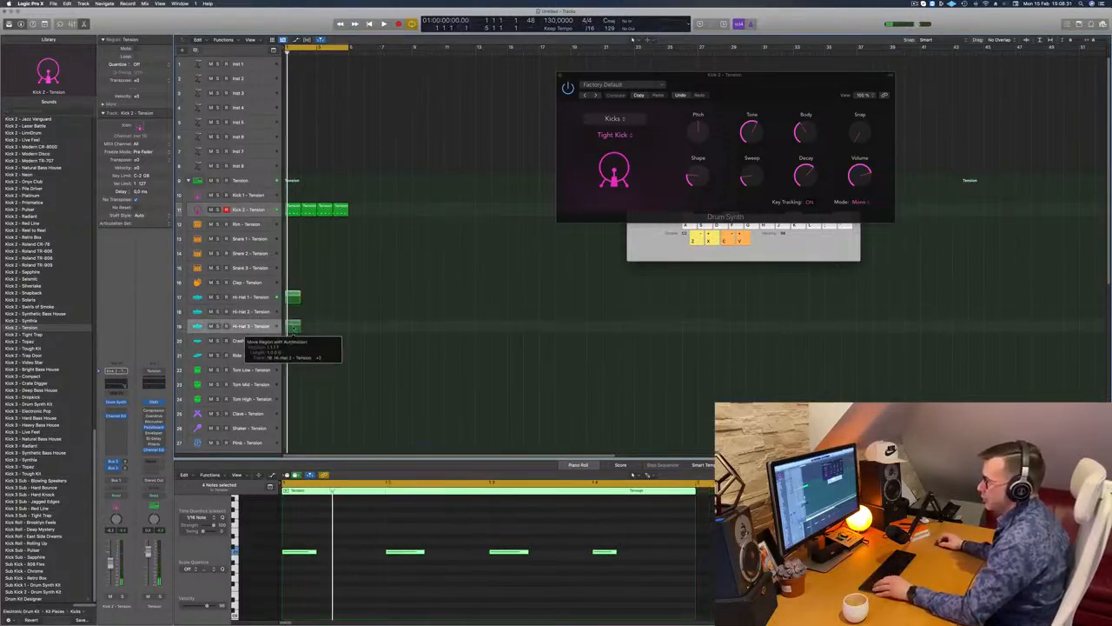
Step: Shift all four notes of the copied region half a beat later onto the offbeats and play it
{"action": "left_click_drag", "start_coordinate": [308, 528], "coordinate": [640, 585]}
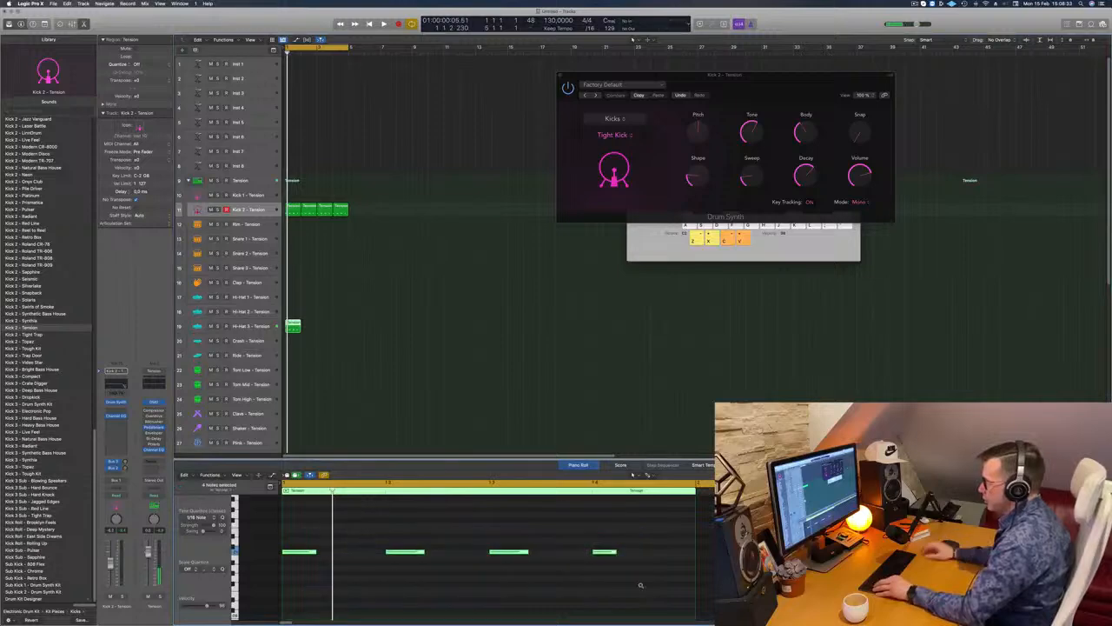
{"action": "key", "text": "alt+Right"}
{"action": "key", "text": "alt+Right"}
{"action": "key", "text": "space"}
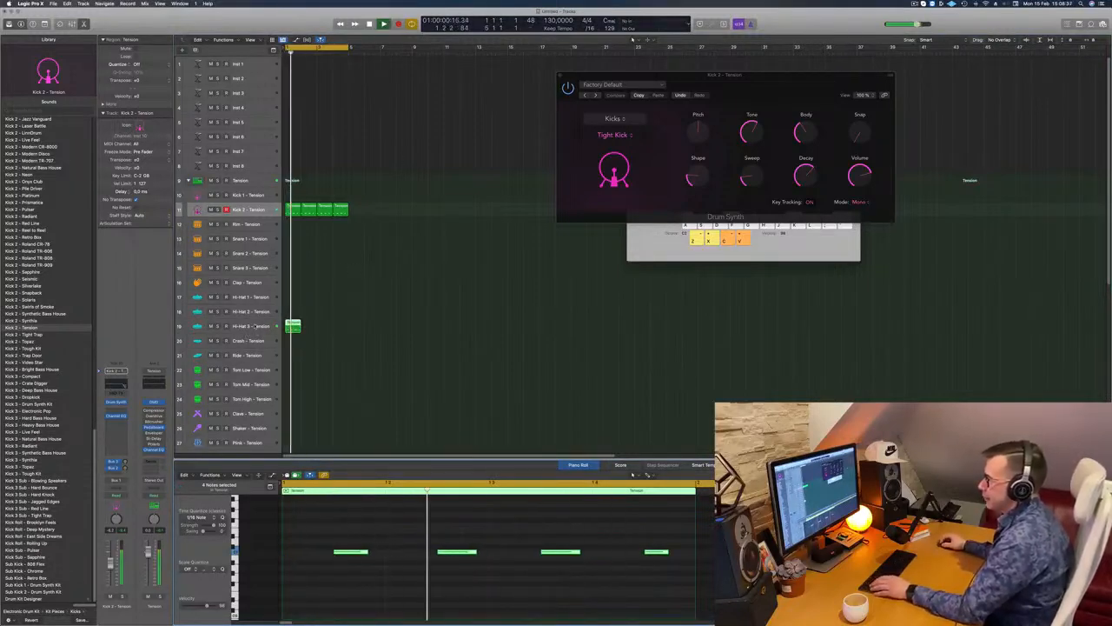
Step: Move the offbeat region from Hi-Hat 3 to the Crash track and listen to it
{"action": "left_click", "coordinate": [289, 326]}
{"action": "key", "text": "space"}
{"action": "left_click_drag", "start_coordinate": [289, 327], "coordinate": [289, 341]}
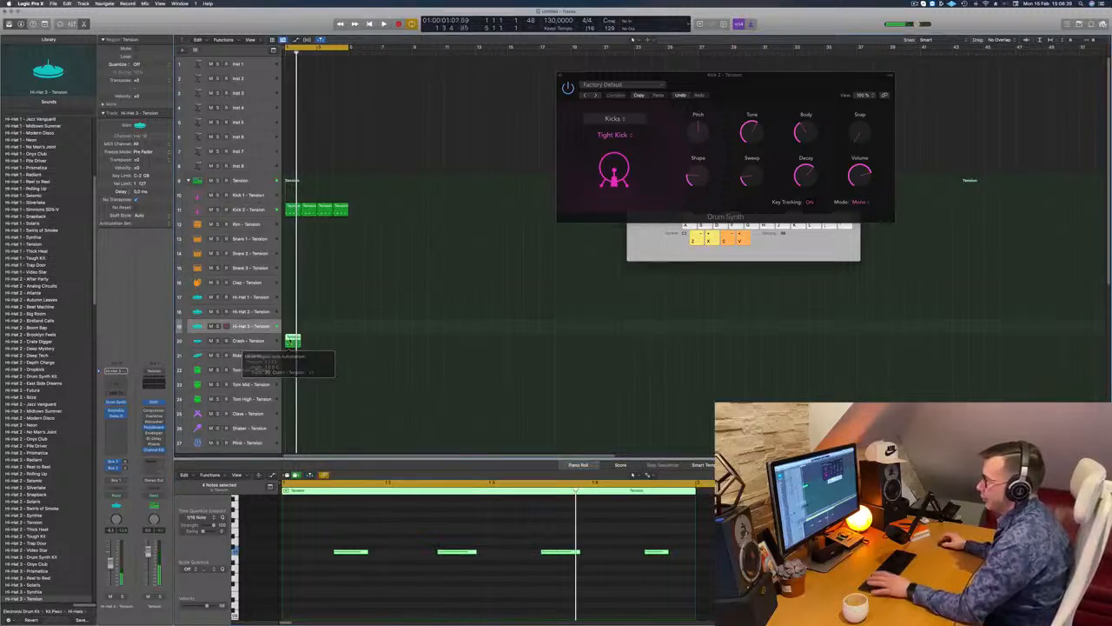
{"action": "key", "text": "space"}
{"action": "left_click", "coordinate": [290, 340]}
{"action": "key", "text": "space"}
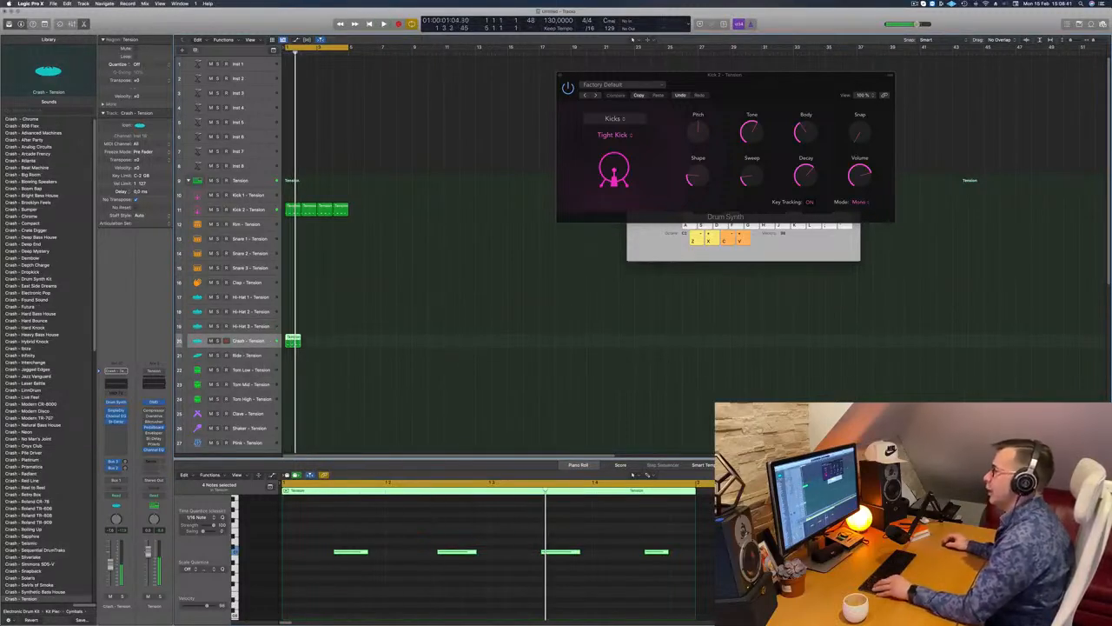
Step: Examine the offbeat crash notes in the piano roll while playing the loop
{"action": "scroll", "coordinate": [339, 525], "scroll_direction": "left", "scroll_amount": 2}
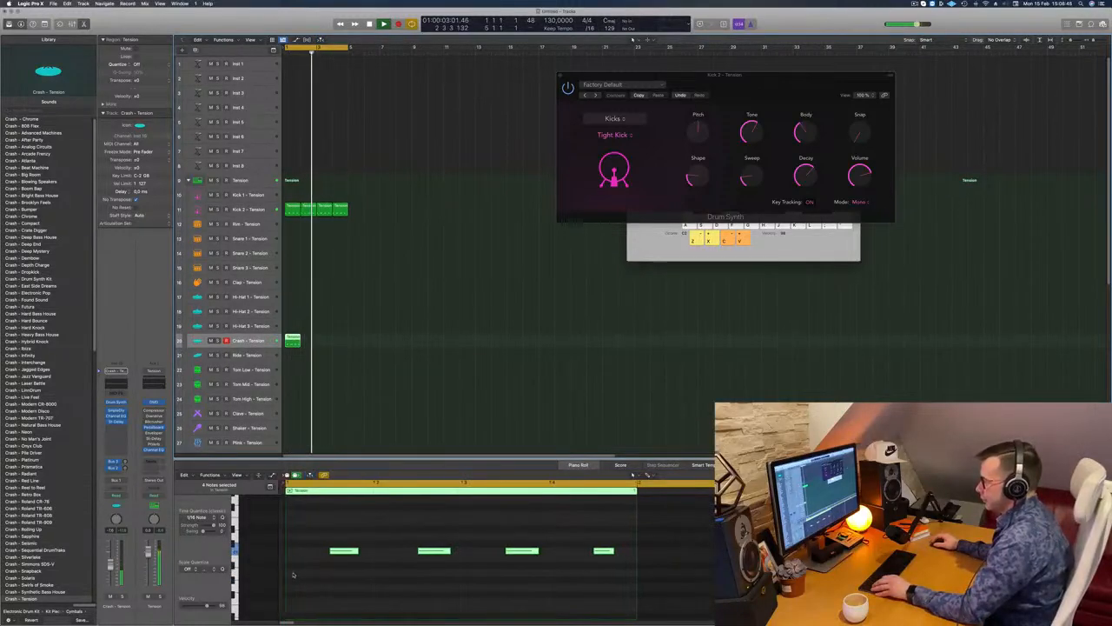
{"action": "scroll", "coordinate": [292, 574], "scroll_direction": "up", "scroll_amount": 5}
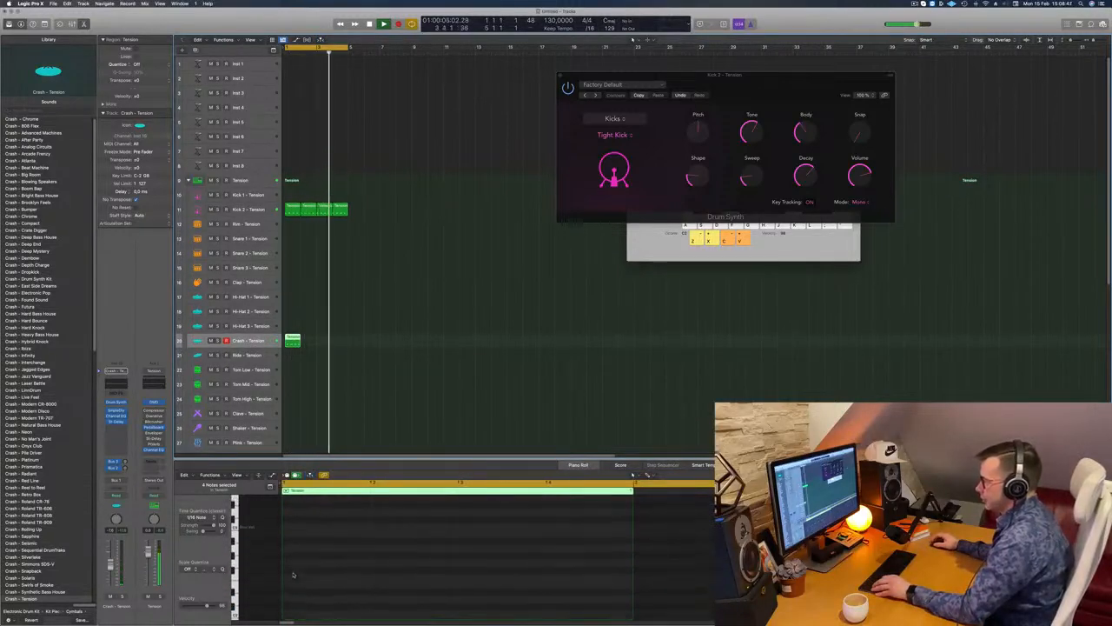
{"action": "scroll", "coordinate": [307, 574], "scroll_direction": "down", "scroll_amount": 5}
{"action": "scroll", "coordinate": [312, 575], "scroll_direction": "left", "scroll_amount": 3}
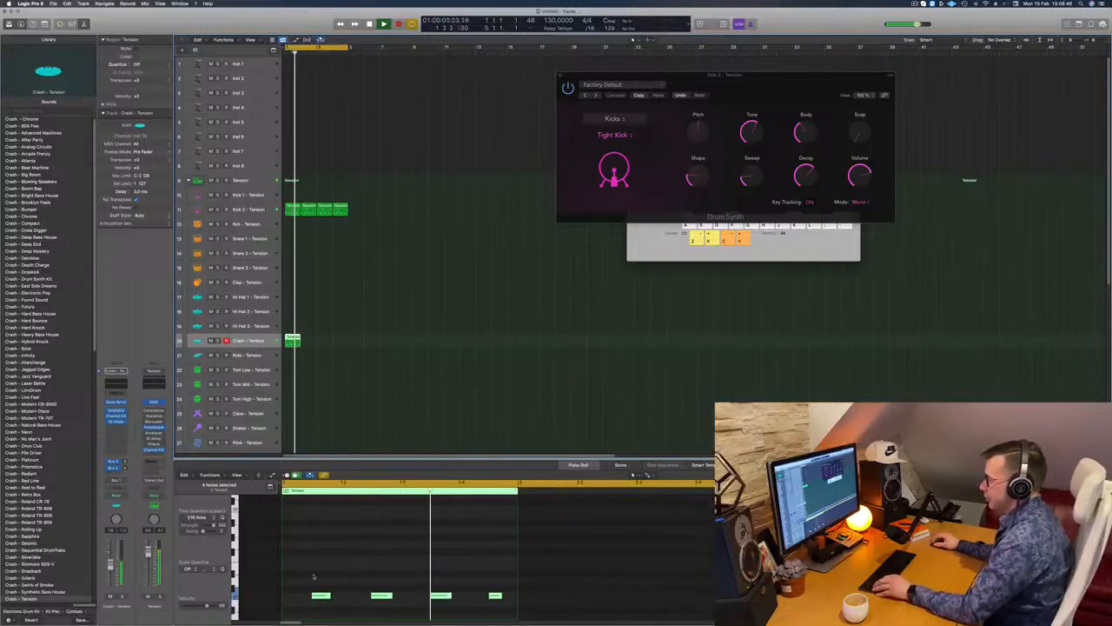
{"action": "key", "text": "space"}
{"action": "scroll", "coordinate": [515, 610], "scroll_direction": "down", "scroll_amount": 3}
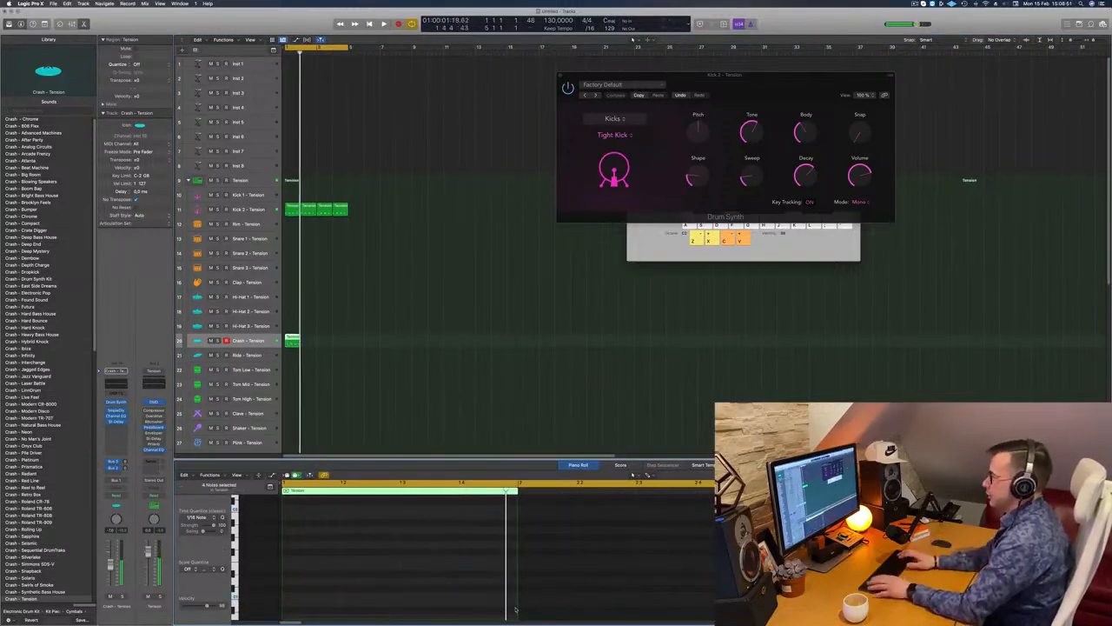
{"action": "scroll", "coordinate": [516, 609], "scroll_direction": "down", "scroll_amount": 3}
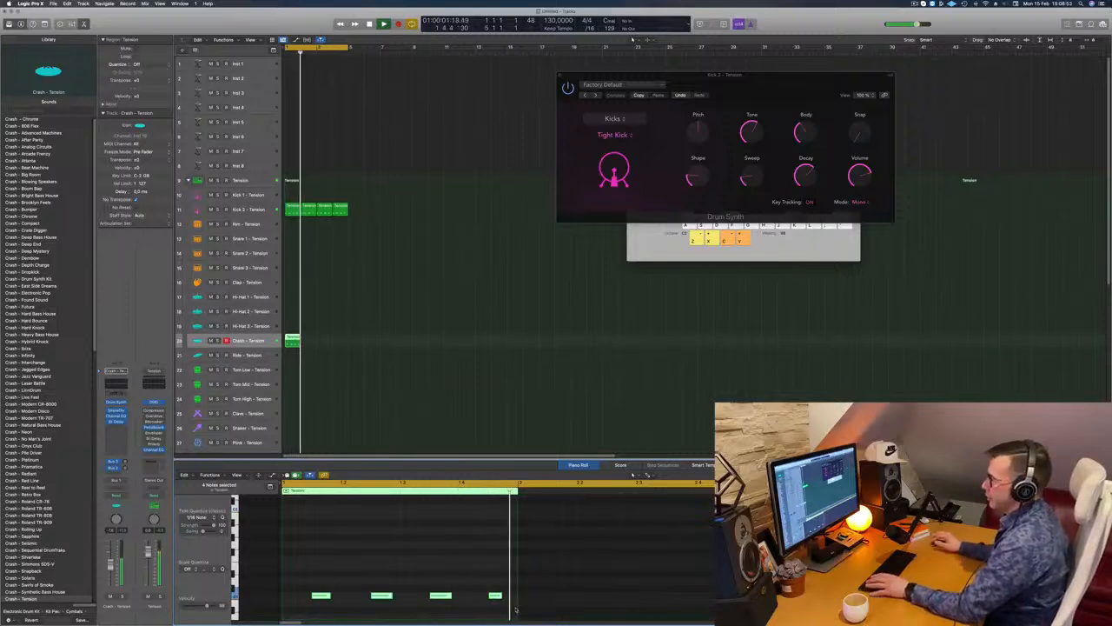
{"action": "left_click", "coordinate": [412, 365], "text": "ctrl+alt"}
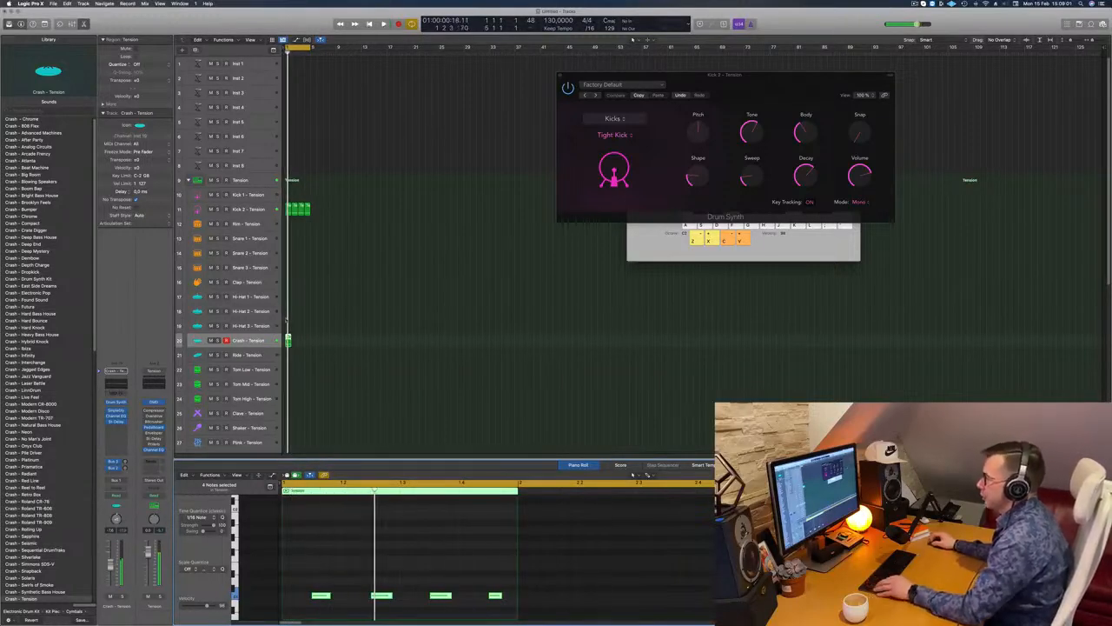
Step: Copy the offbeat Crash region so the pattern fills bars 1 to 4, and play the loop with all Crash regions selected
{"action": "scroll", "coordinate": [287, 320], "scroll_direction": "up", "scroll_amount": 10}
{"action": "left_click_drag", "start_coordinate": [302, 339], "coordinate": [411, 346]}
{"action": "left_click", "coordinate": [308, 340], "text": "shift"}
{"action": "scroll", "coordinate": [337, 336], "scroll_direction": "down", "scroll_amount": 5}
{"action": "key", "text": "space"}
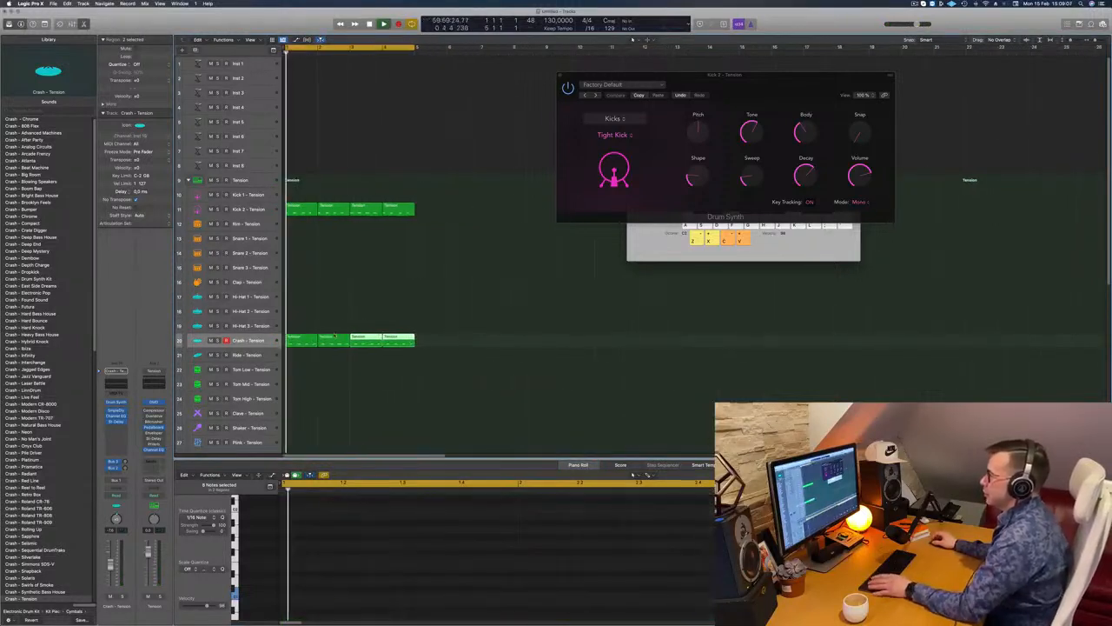
{"action": "left_click", "coordinate": [271, 341]}
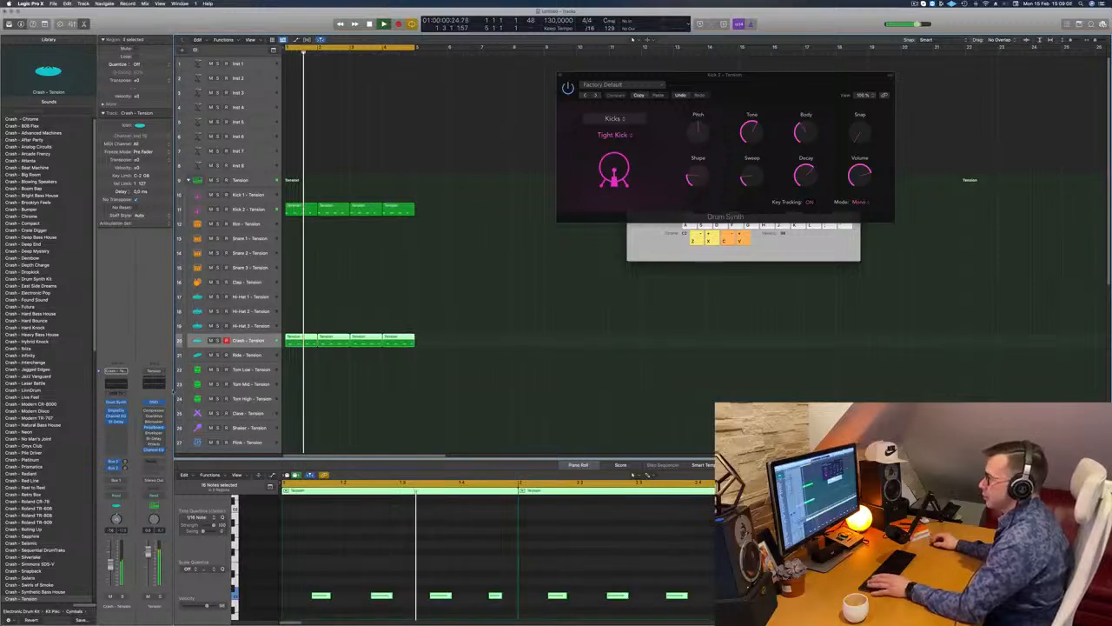
Step: Open the Crash track's Drum Synth and lower its Decay to about 6 % while the loop plays
{"action": "left_click", "coordinate": [115, 402]}
{"action": "left_click_drag", "start_coordinate": [541, 111], "coordinate": [593, 146]}
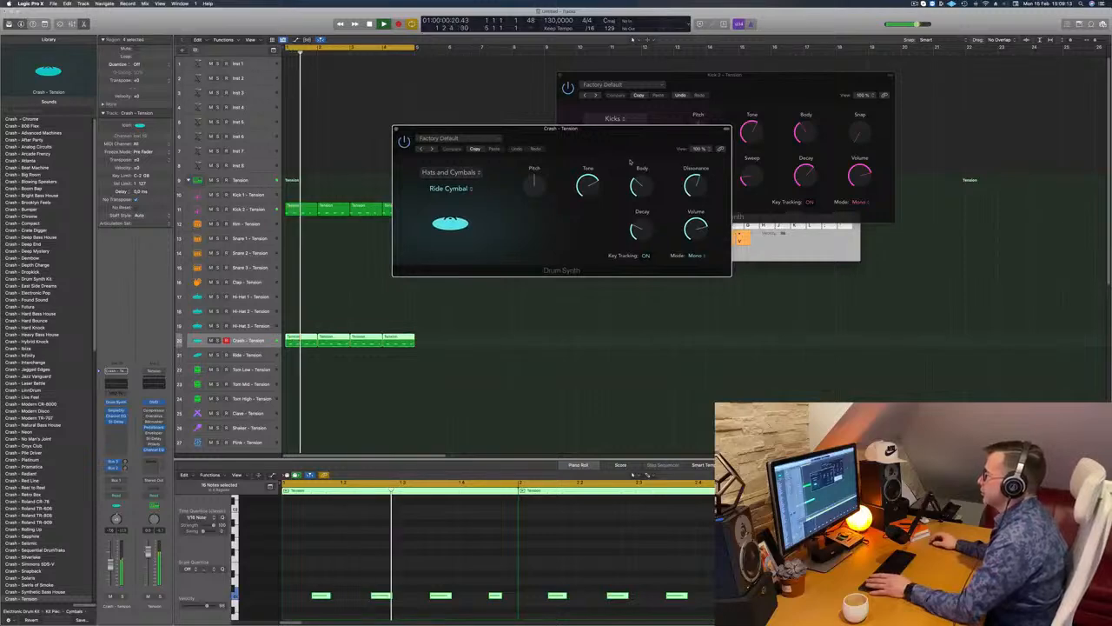
{"action": "mouse_move", "coordinate": [534, 183]}
{"action": "left_mouse_down"}
{"action": "mouse_move", "coordinate": [538, 207]}
{"action": "mouse_move", "coordinate": [546, 176]}
{"action": "mouse_move", "coordinate": [538, 247]}
{"action": "mouse_move", "coordinate": [539, 183]}
{"action": "left_mouse_up"}
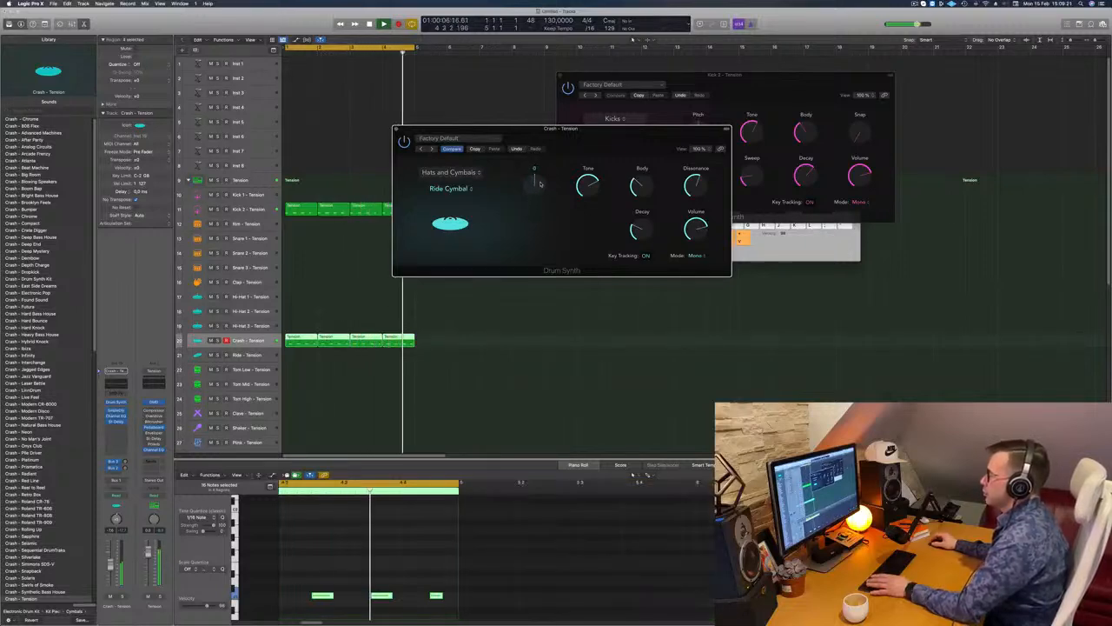
{"action": "mouse_move", "coordinate": [622, 141]}
{"action": "left_mouse_down"}
{"action": "mouse_move", "coordinate": [584, 147]}
{"action": "mouse_move", "coordinate": [633, 135]}
{"action": "left_mouse_up"}
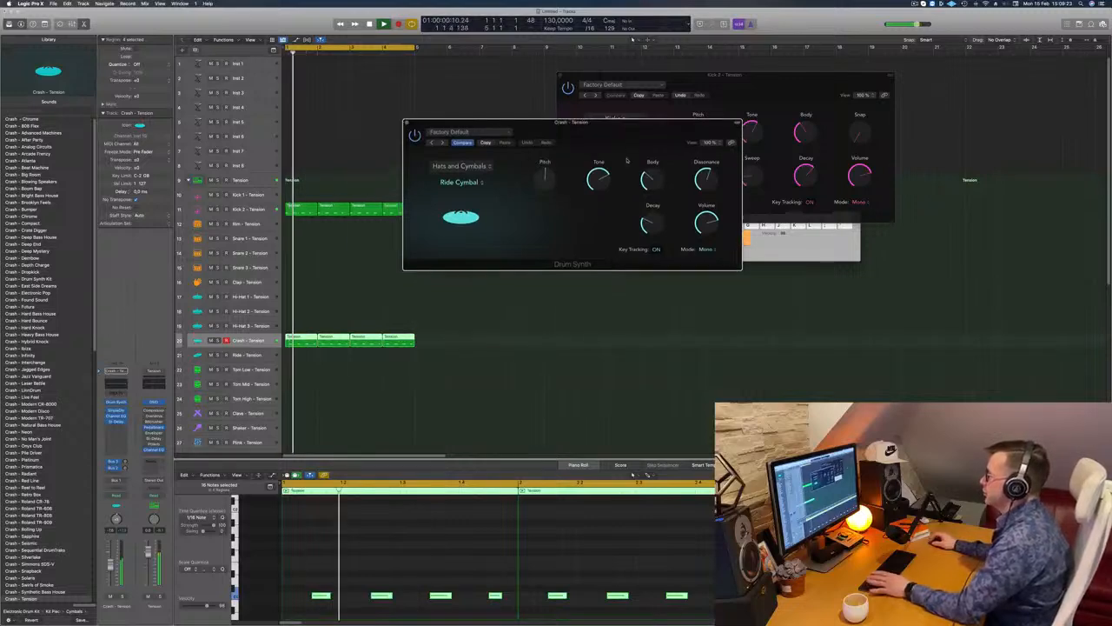
{"action": "mouse_move", "coordinate": [649, 235]}
{"action": "mouse_move", "coordinate": [649, 235]}
{"action": "left_mouse_down"}
{"action": "mouse_move", "coordinate": [670, 169]}
{"action": "mouse_move", "coordinate": [668, 245]}
{"action": "left_mouse_up"}
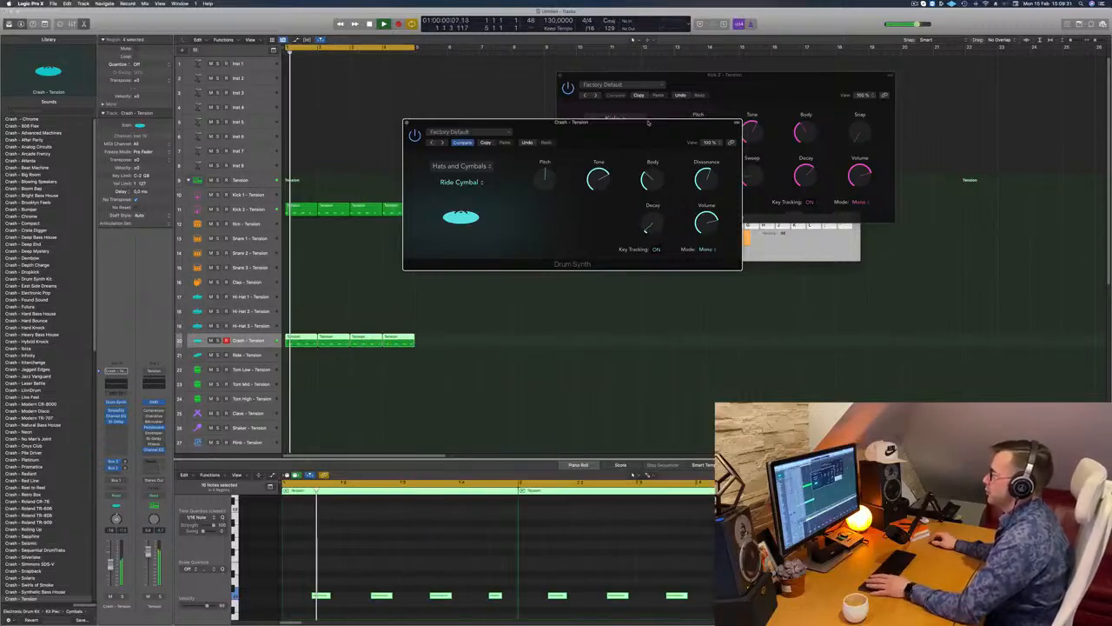
{"action": "left_click_drag", "start_coordinate": [647, 133], "coordinate": [703, 128]}
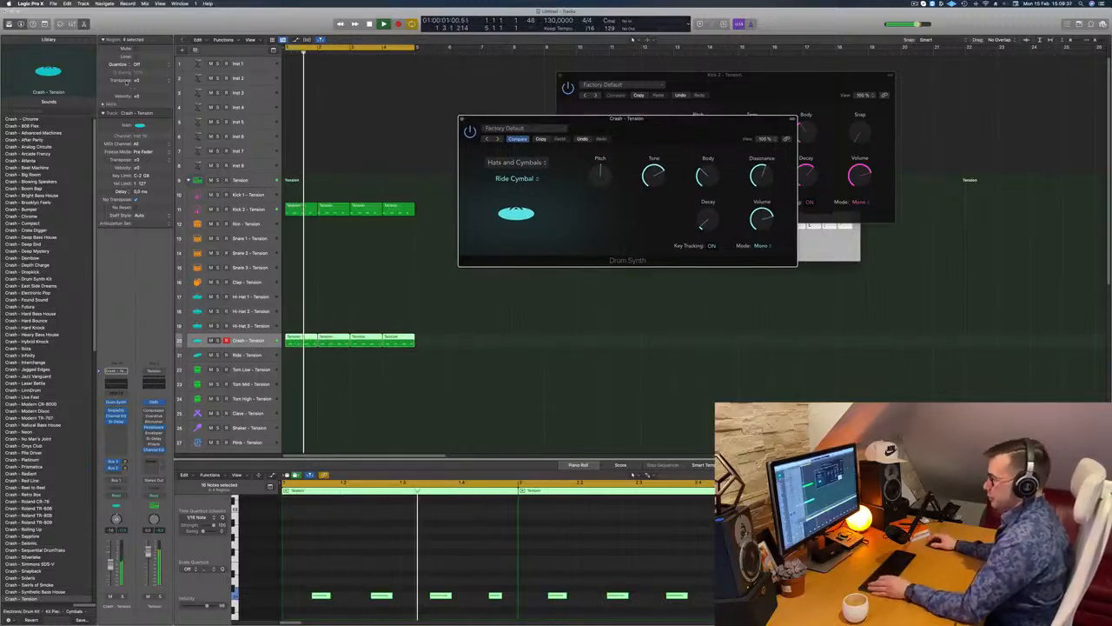
Step: Set the Crash track's automation mode to Touch and nudge the Drum Synth Decay during playback to write its automation
{"action": "left_click", "coordinate": [74, 26]}
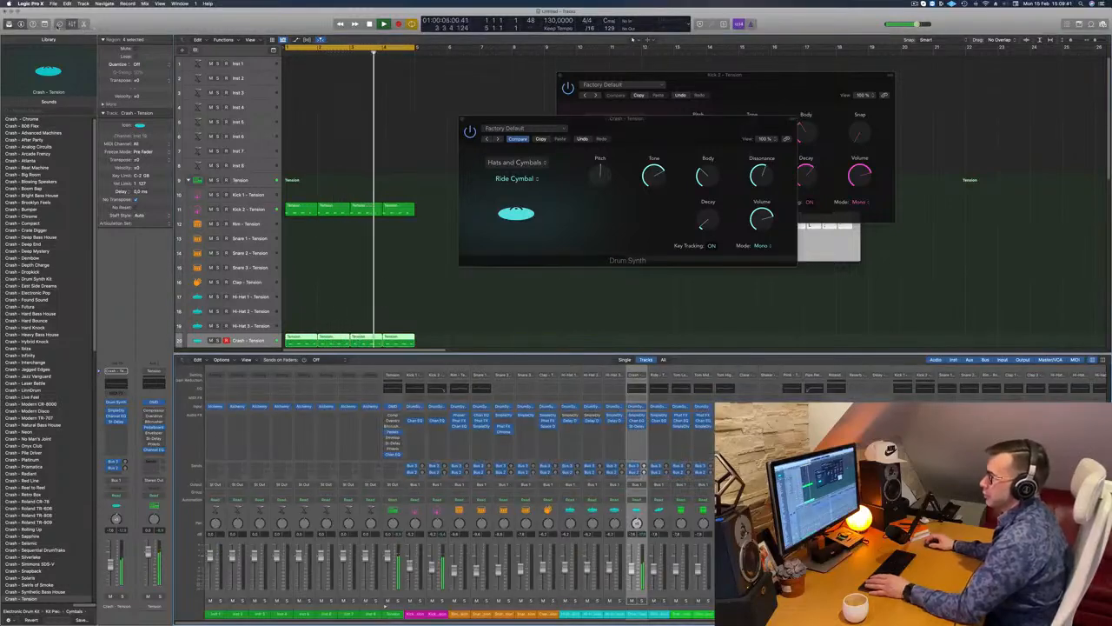
{"action": "left_click", "coordinate": [59, 24]}
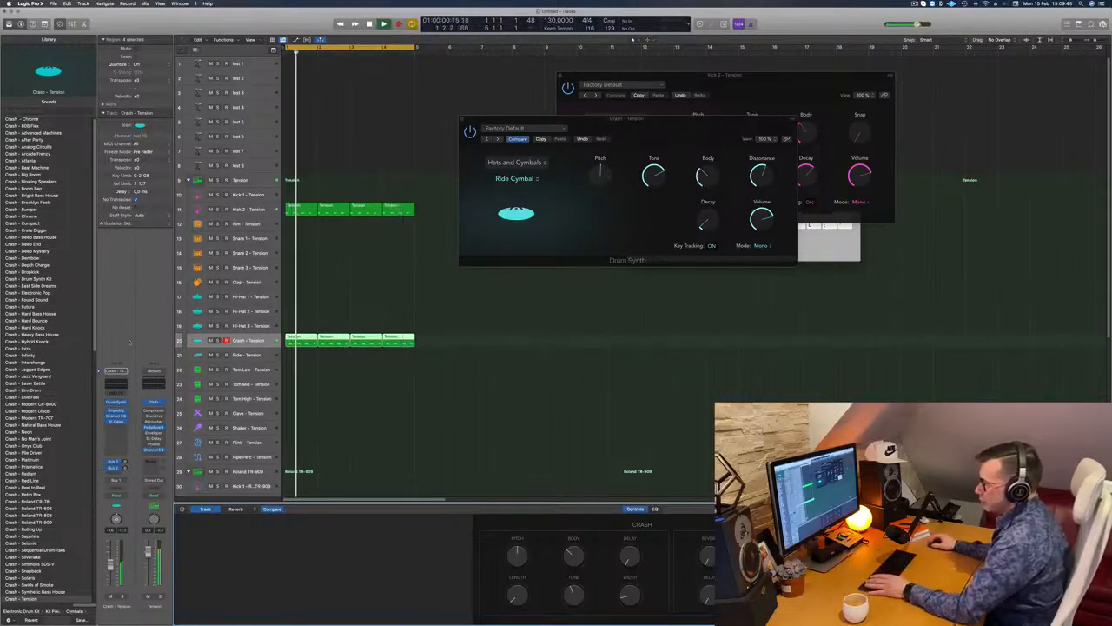
{"action": "left_click", "coordinate": [122, 496]}
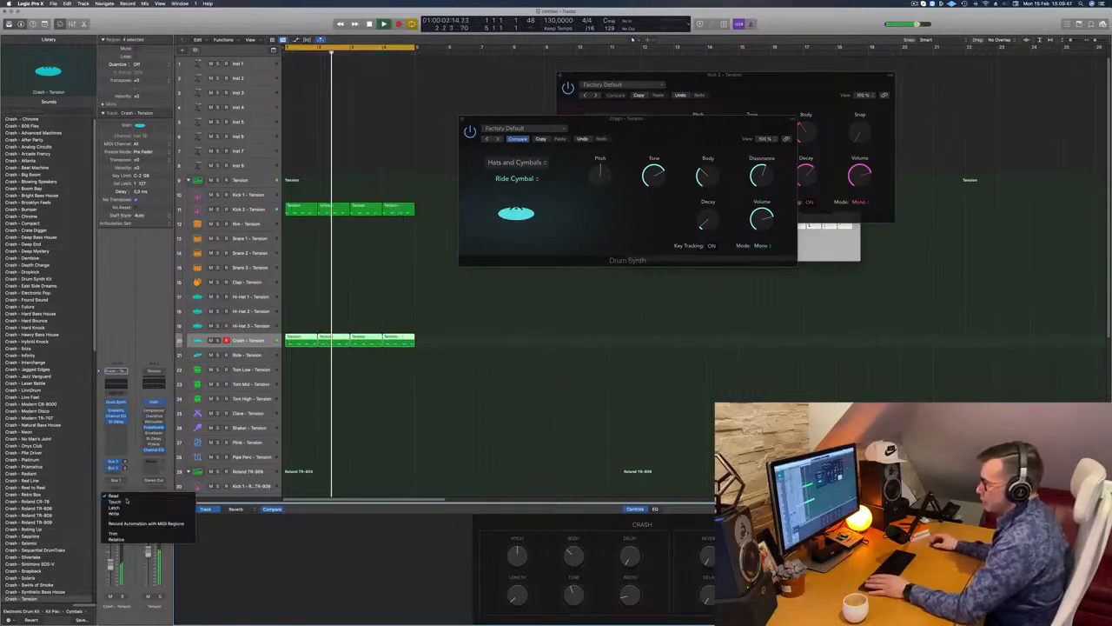
{"action": "left_click", "coordinate": [122, 506]}
{"action": "key", "text": "Return"}
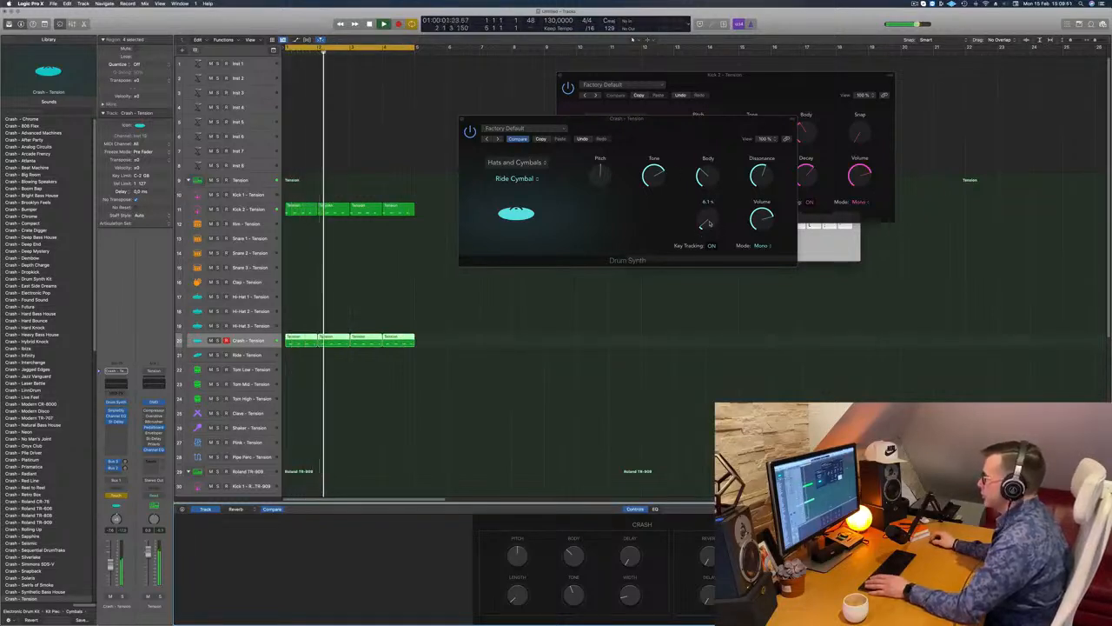
{"action": "mouse_move", "coordinate": [708, 223]}
{"action": "left_mouse_down"}
{"action": "mouse_move", "coordinate": [711, 200]}
{"action": "mouse_move", "coordinate": [710, 219]}
{"action": "left_mouse_up"}
{"action": "key", "text": "space"}
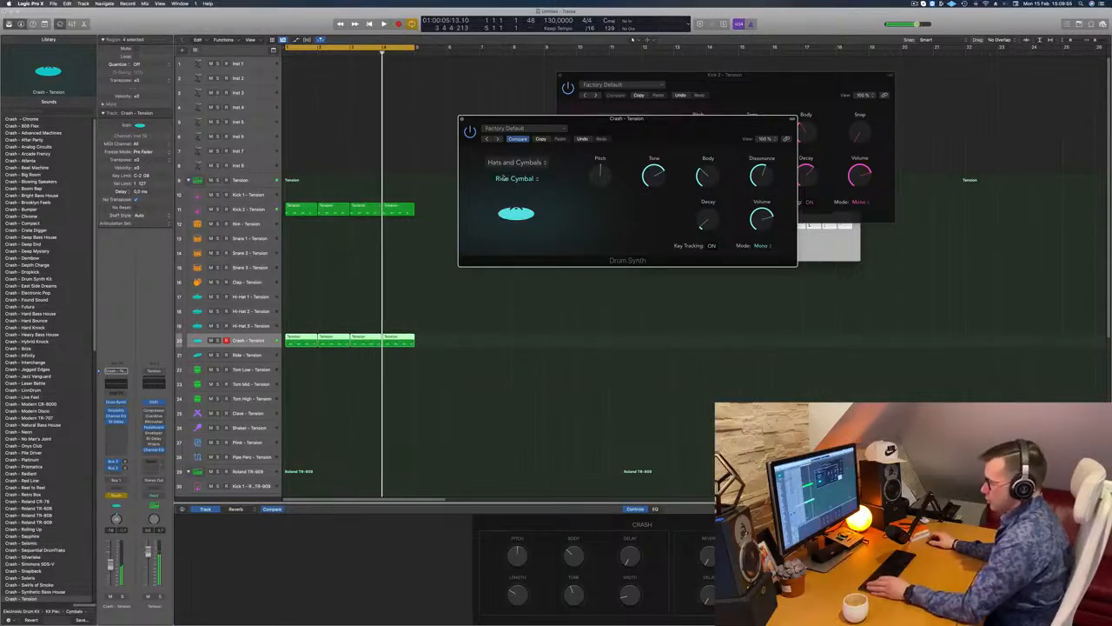
Step: Close the Musical Typing window, draw a rising Drum Synth Decay automation ramp across the four Crash bars, and play it
{"action": "key", "text": "super+k"}
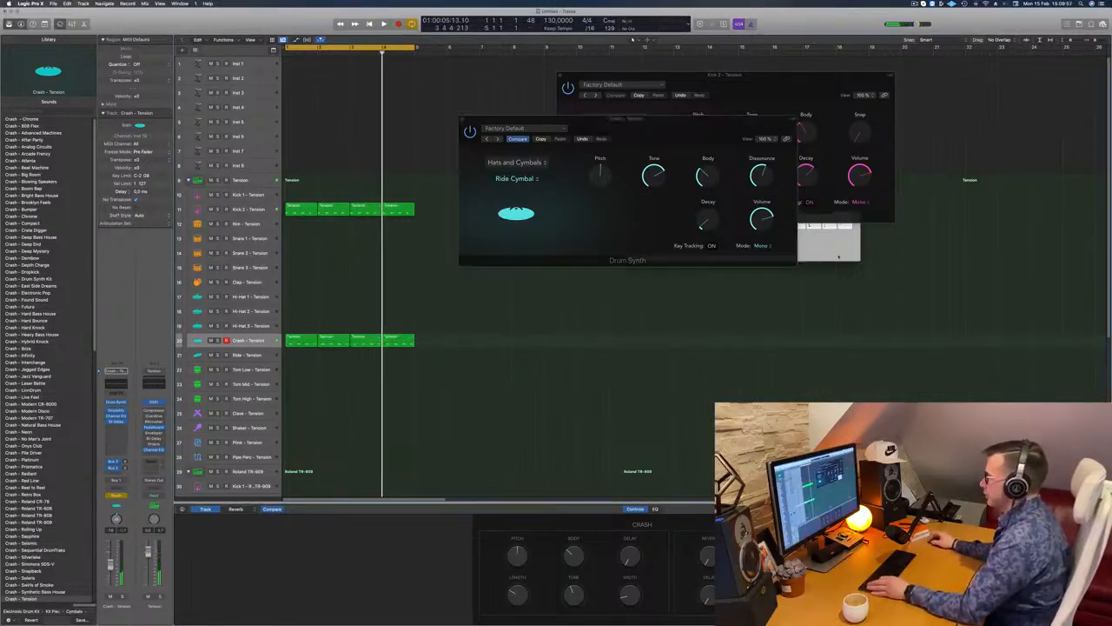
{"action": "key", "text": "super+k"}
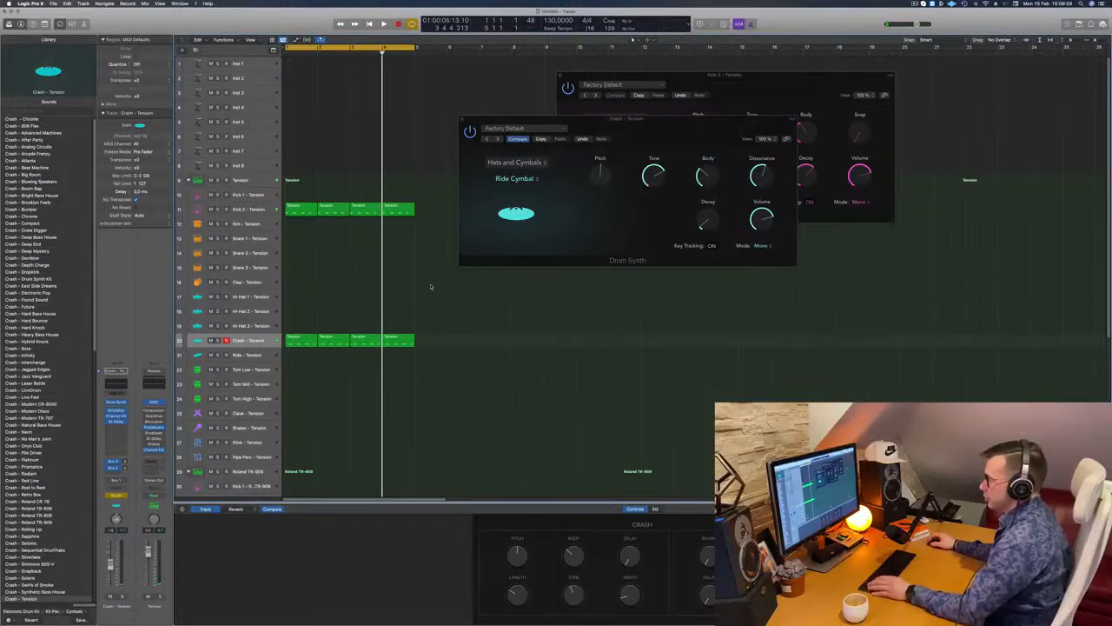
{"action": "key", "text": "super+Down"}
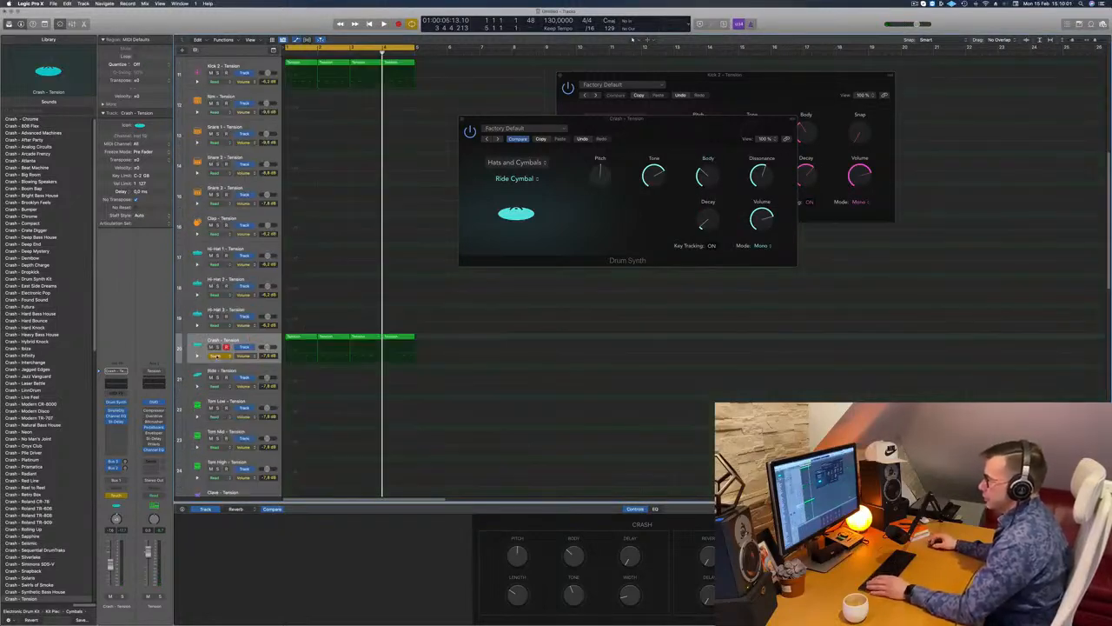
{"action": "left_click", "coordinate": [246, 356]}
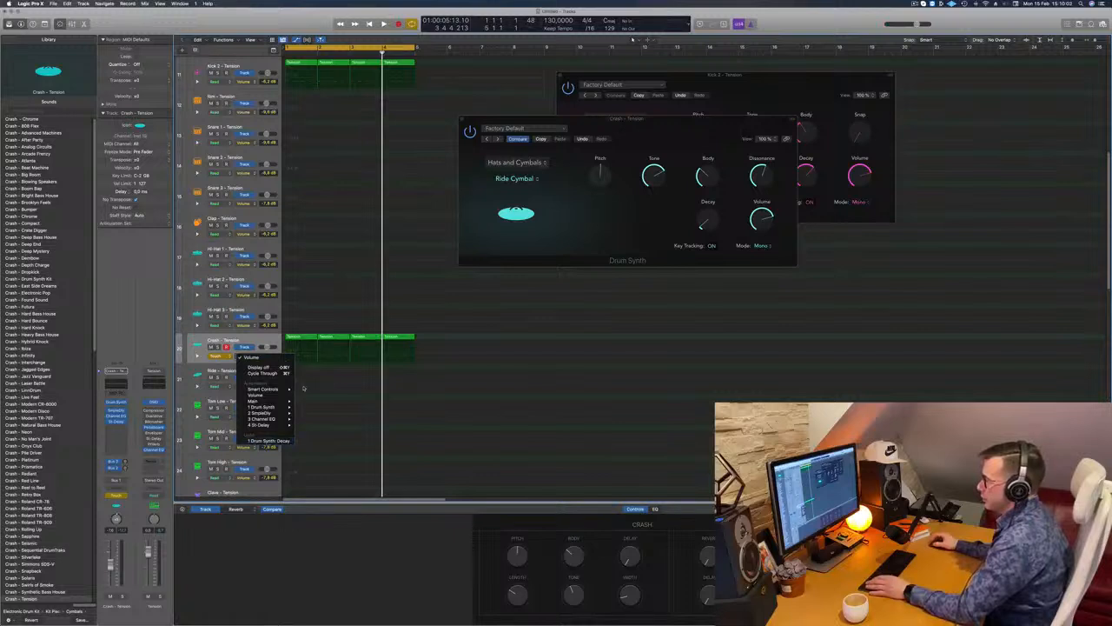
{"action": "left_click", "coordinate": [269, 440]}
{"action": "left_click", "coordinate": [352, 367]}
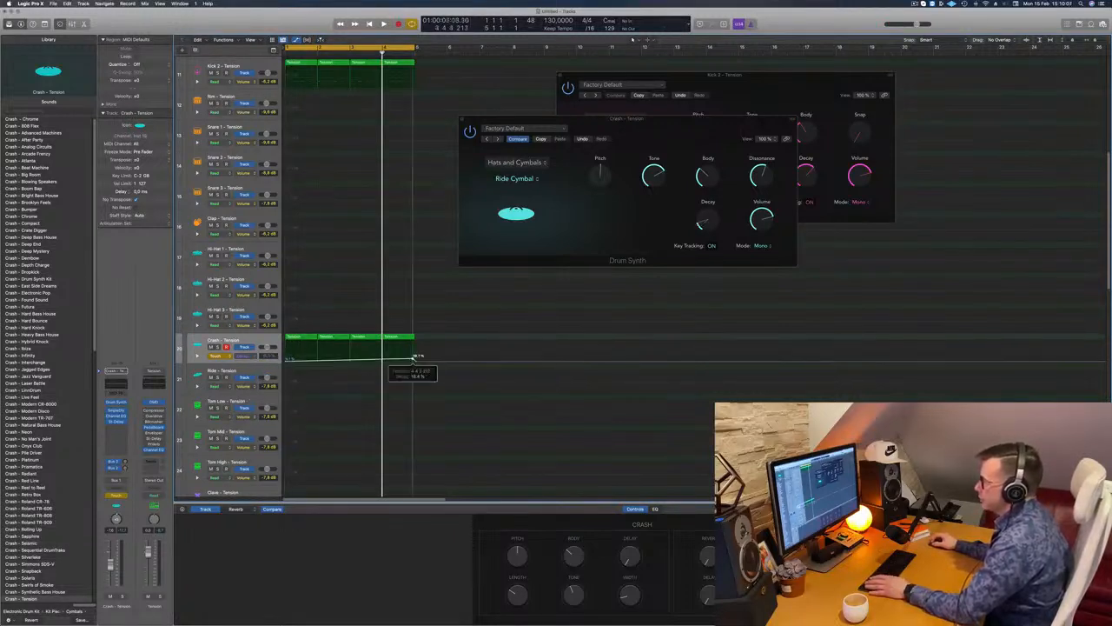
{"action": "key", "text": "Return"}
{"action": "key", "text": "space"}
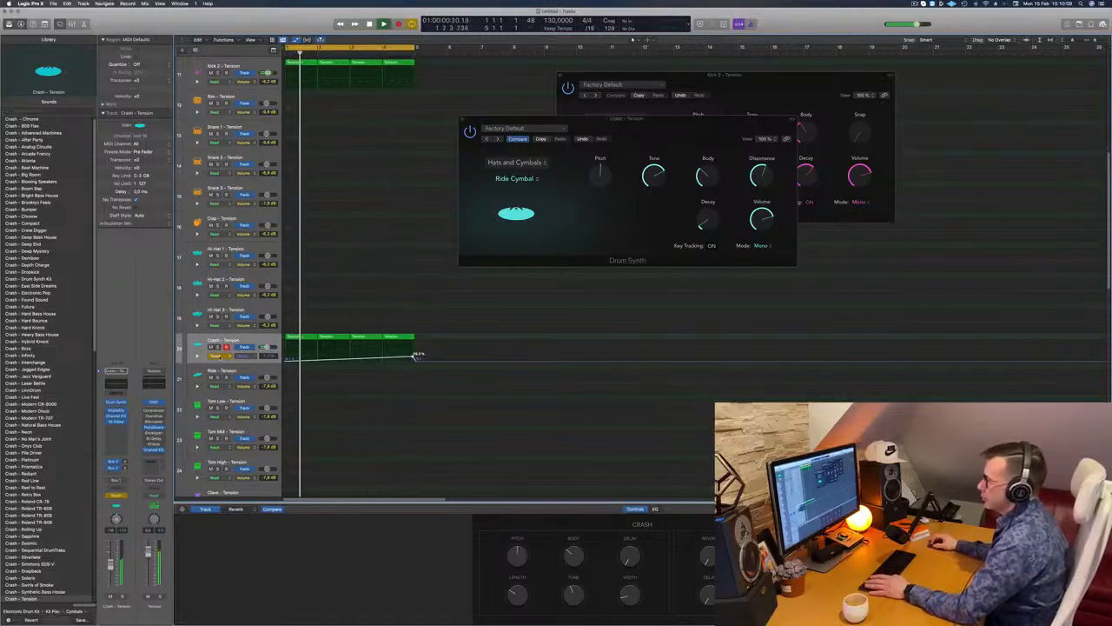
Step: Switch the Crash track's automation mode to Read and adjust the end point of the Decay ramp during playback
{"action": "left_click", "coordinate": [219, 357]}
{"action": "left_click", "coordinate": [217, 350]}
{"action": "key", "text": "super+Left"}
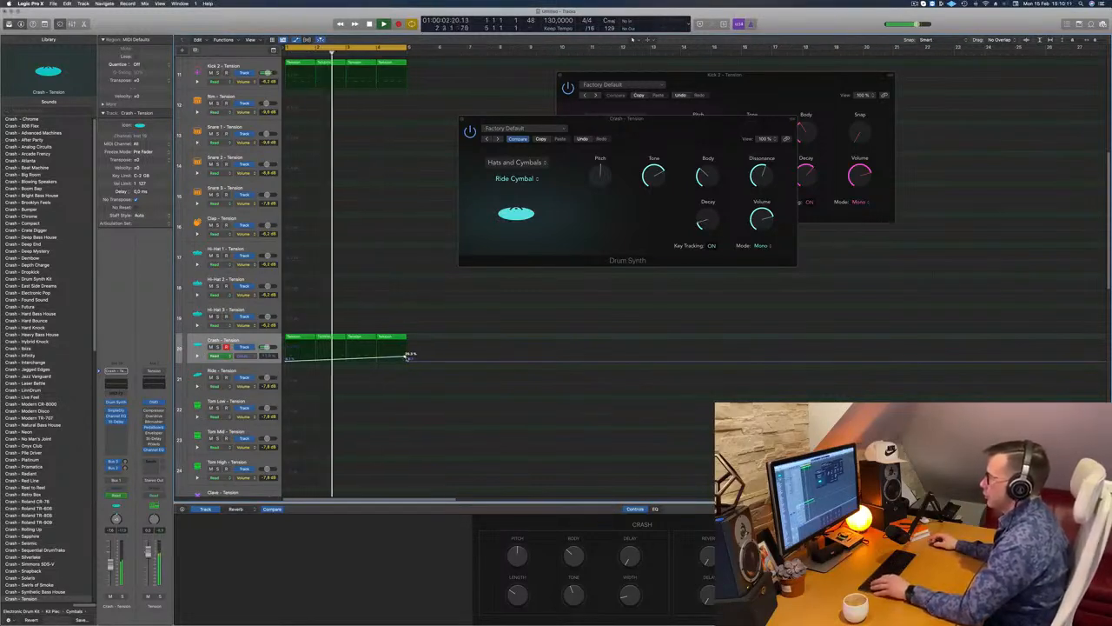
{"action": "left_click_drag", "start_coordinate": [409, 354], "coordinate": [409, 355]}
{"action": "key", "text": "super+Left"}
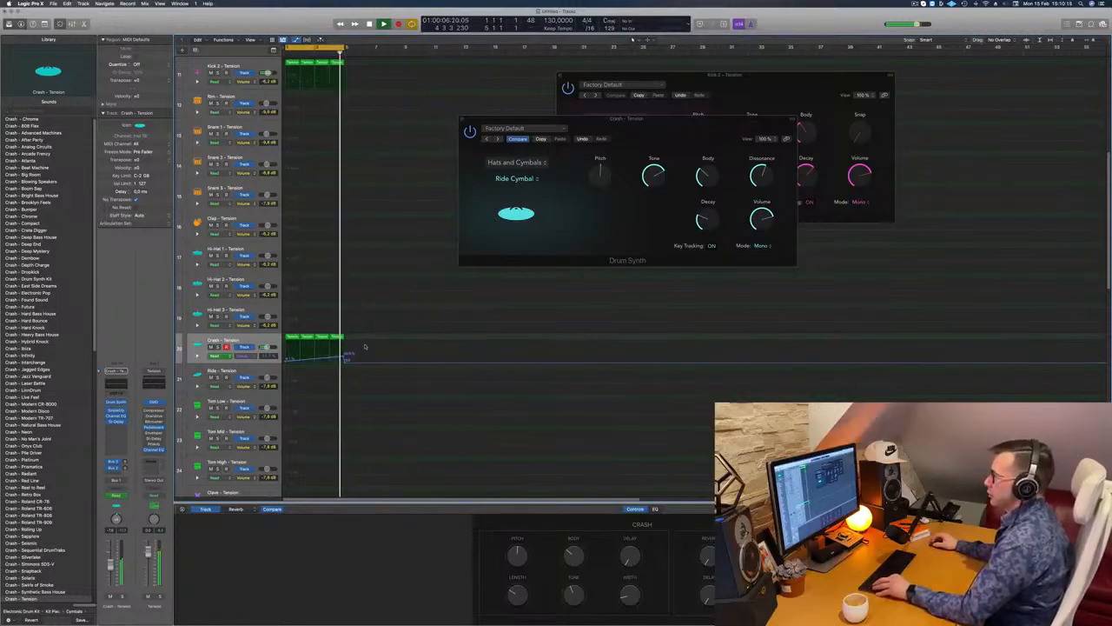
{"action": "key", "text": "super+Left"}
{"action": "key", "text": "super+Right"}
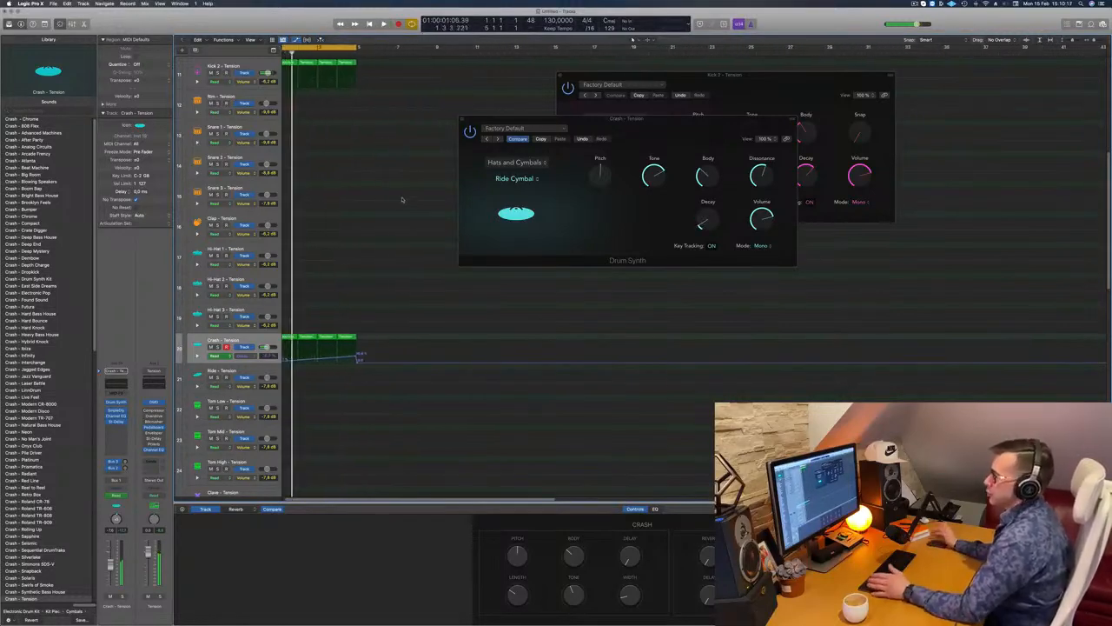
Step: Stop playback, reduce the track heights to show the whole kit, and hide the automation lanes
{"action": "key", "text": "space"}
{"action": "key", "text": "super+Up"}
{"action": "key", "text": "super+Up"}
{"action": "key", "text": "super+Up"}
{"action": "key", "text": "super+Up"}
{"action": "key", "text": "super+Up"}
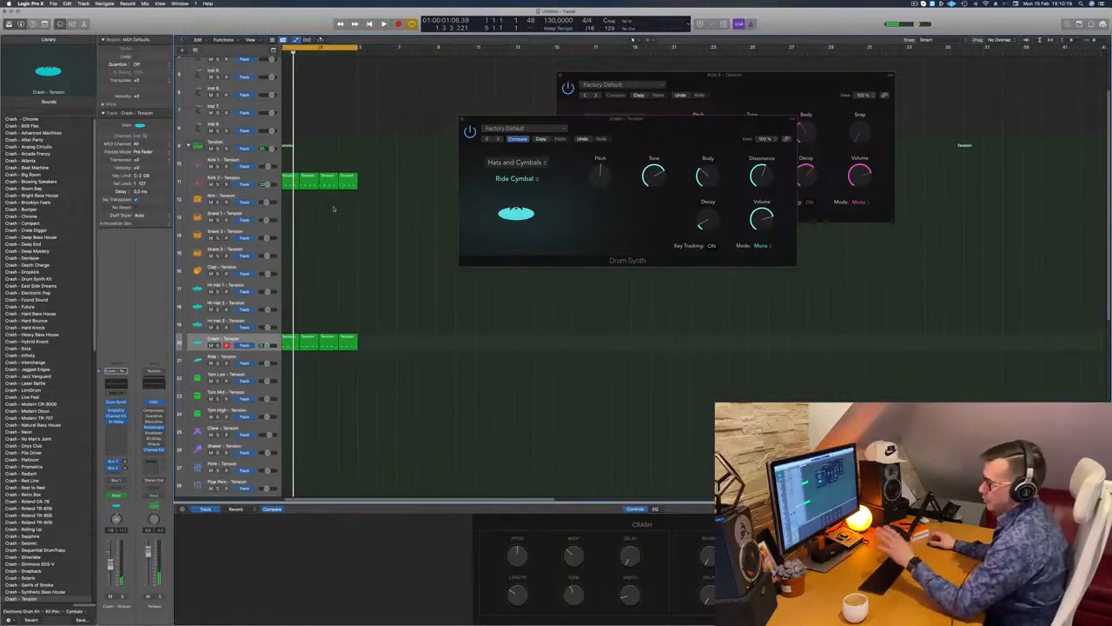
{"action": "key", "text": "super+Up"}
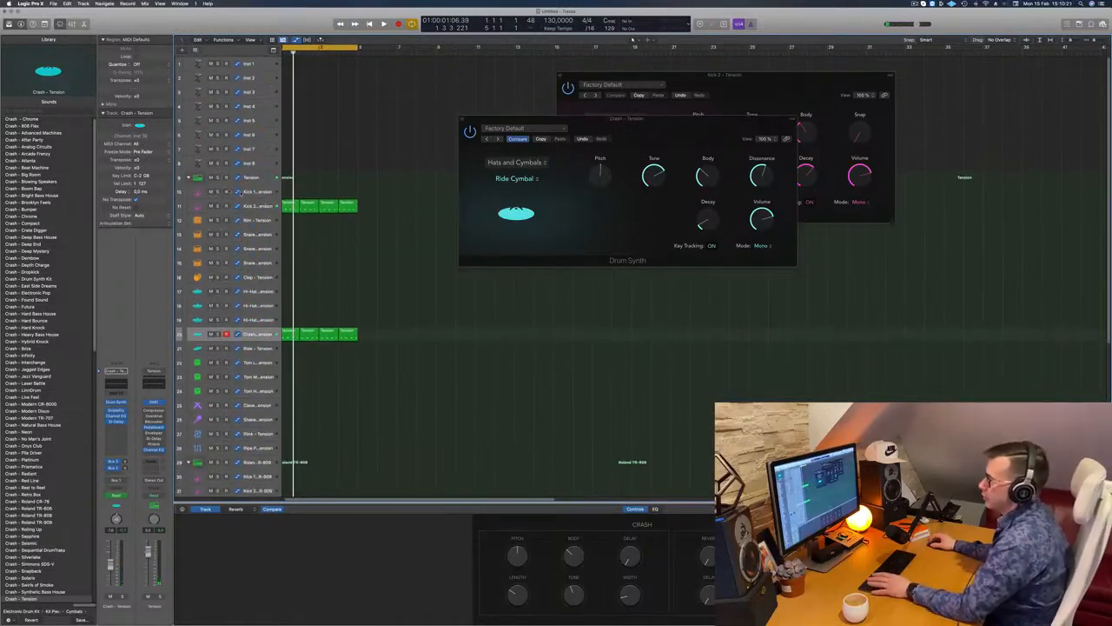
Step: Add a send from the Kick 2 track to the first unused bus and close the Crash track's Drum Synth window
{"action": "left_click", "coordinate": [258, 206]}
{"action": "key", "text": "space"}
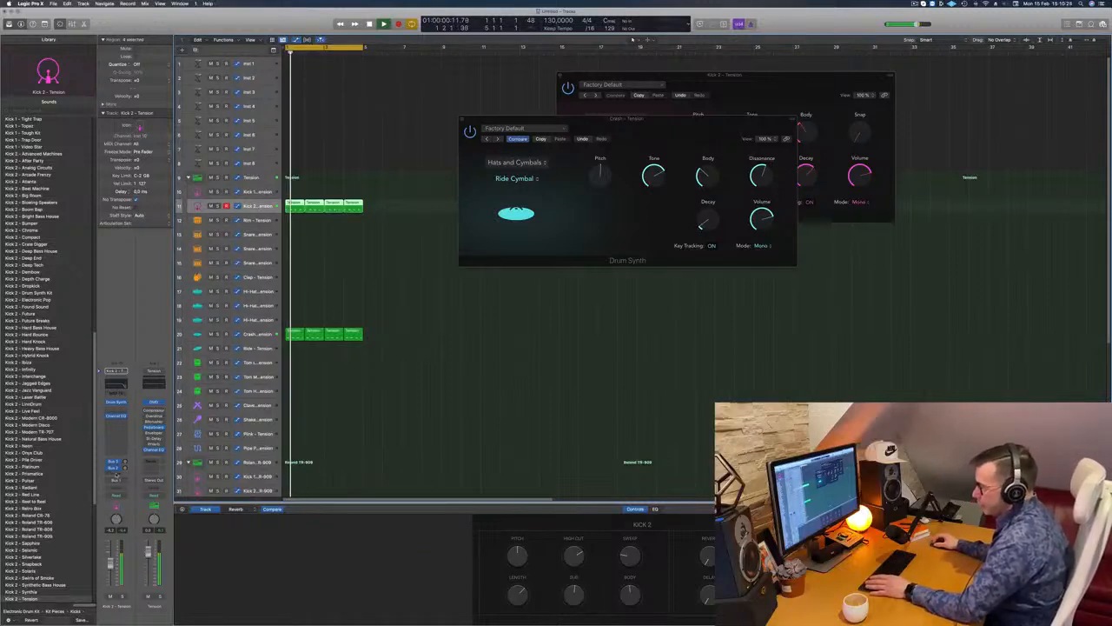
{"action": "left_click", "coordinate": [115, 474]}
{"action": "mouse_move", "coordinate": [119, 483]}
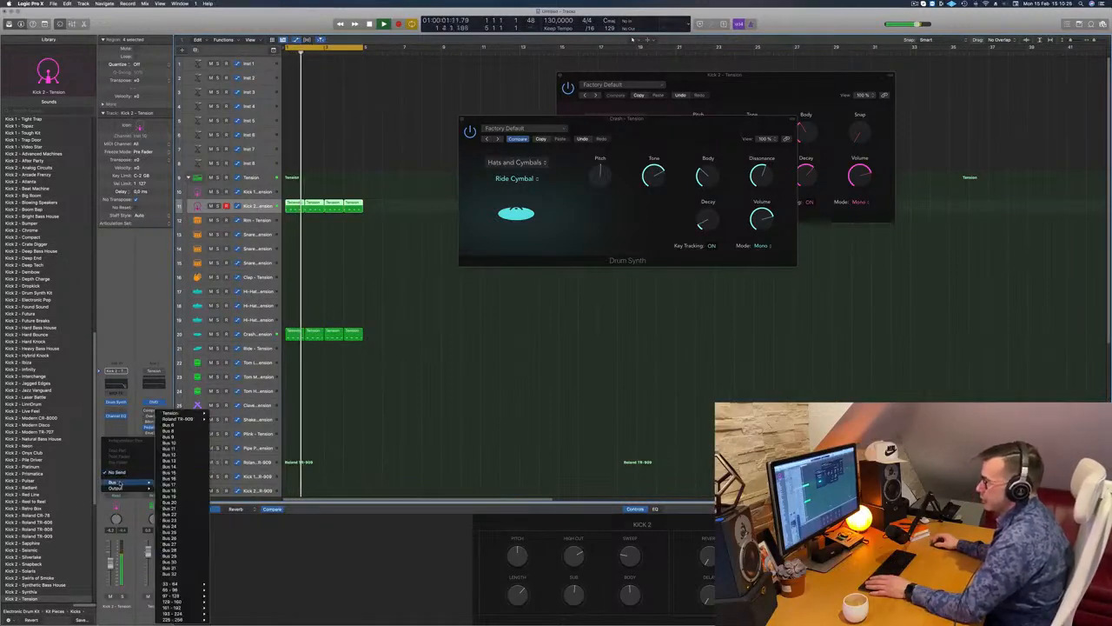
{"action": "left_click", "coordinate": [178, 424]}
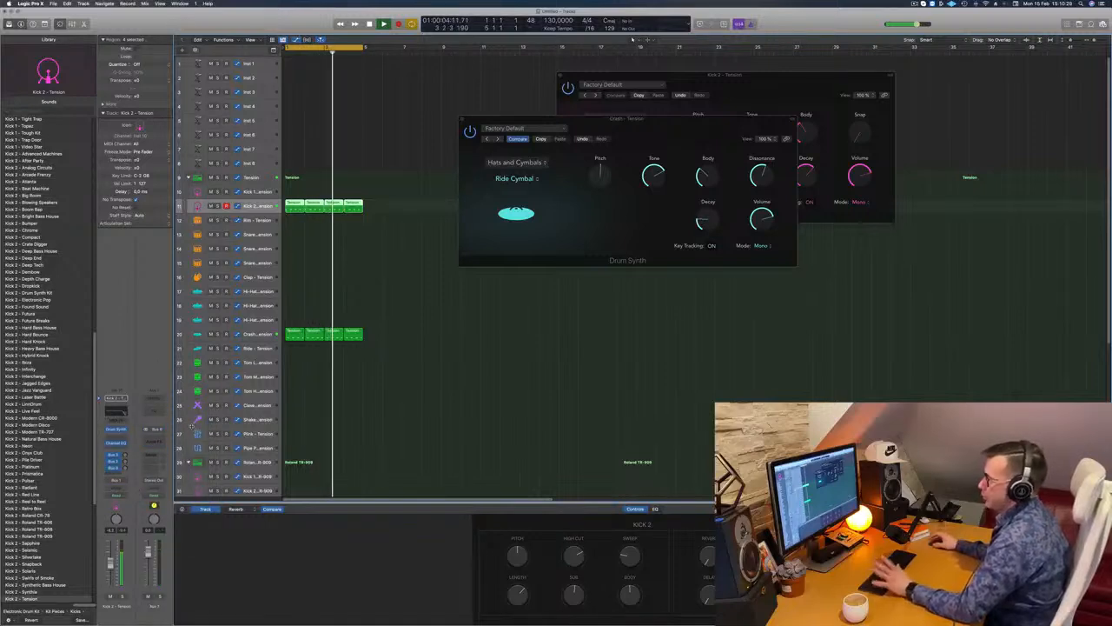
{"action": "left_click_drag", "start_coordinate": [543, 126], "coordinate": [626, 113]}
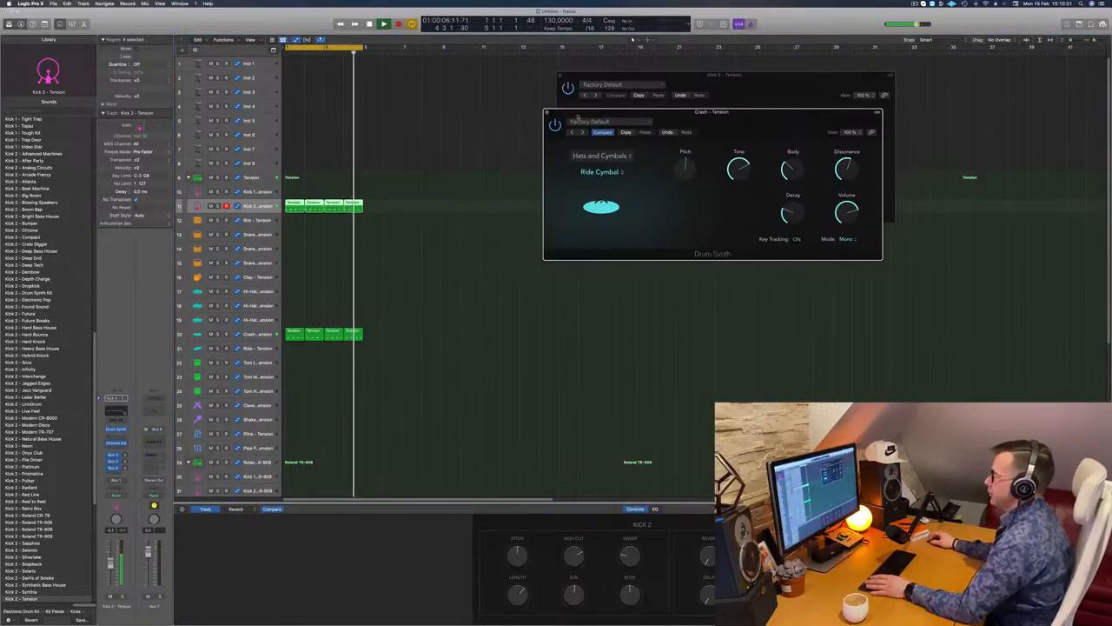
{"action": "left_click", "coordinate": [545, 112]}
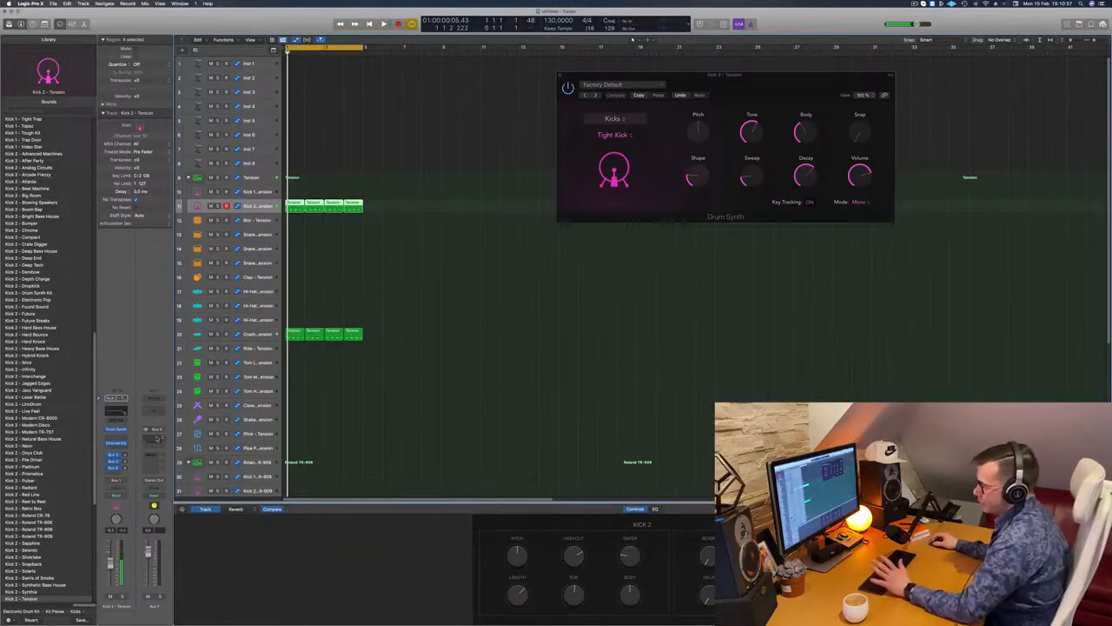
Step: Insert a ChromaVerb reverb on the Aux 7 channel fed by the new Kick 2 send and play the loop
{"action": "left_click", "coordinate": [154, 455]}
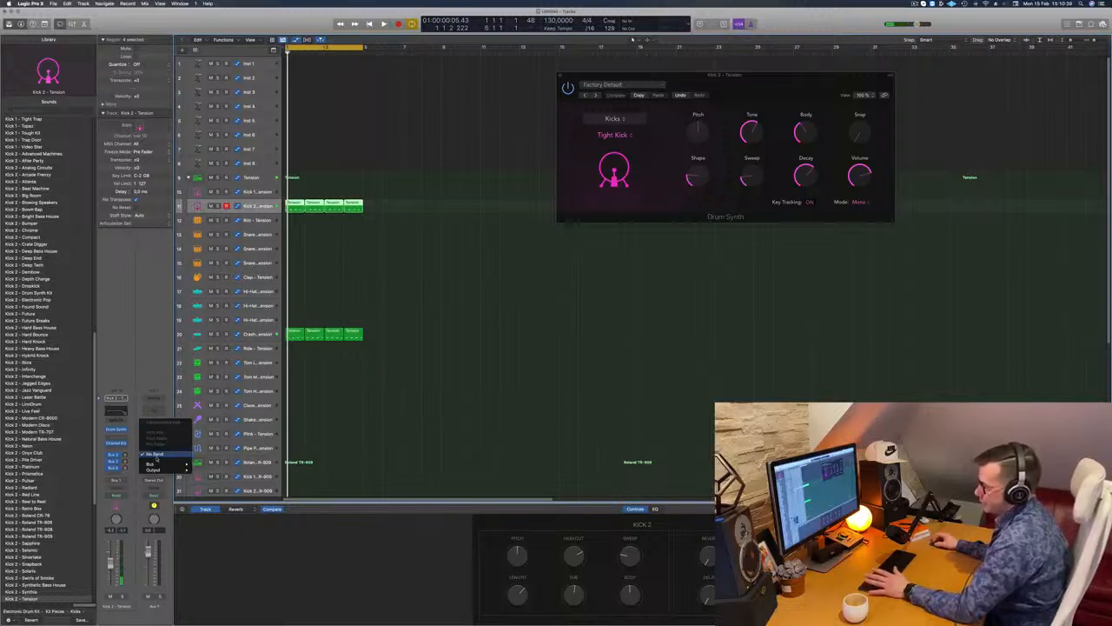
{"action": "left_click", "coordinate": [154, 454]}
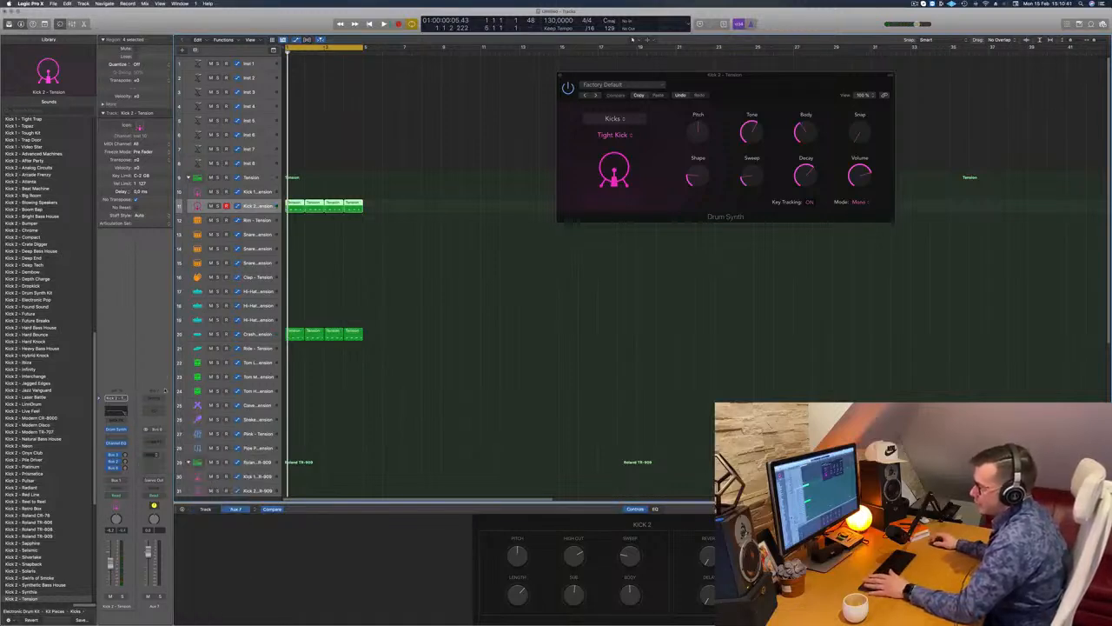
{"action": "left_click", "coordinate": [158, 443]}
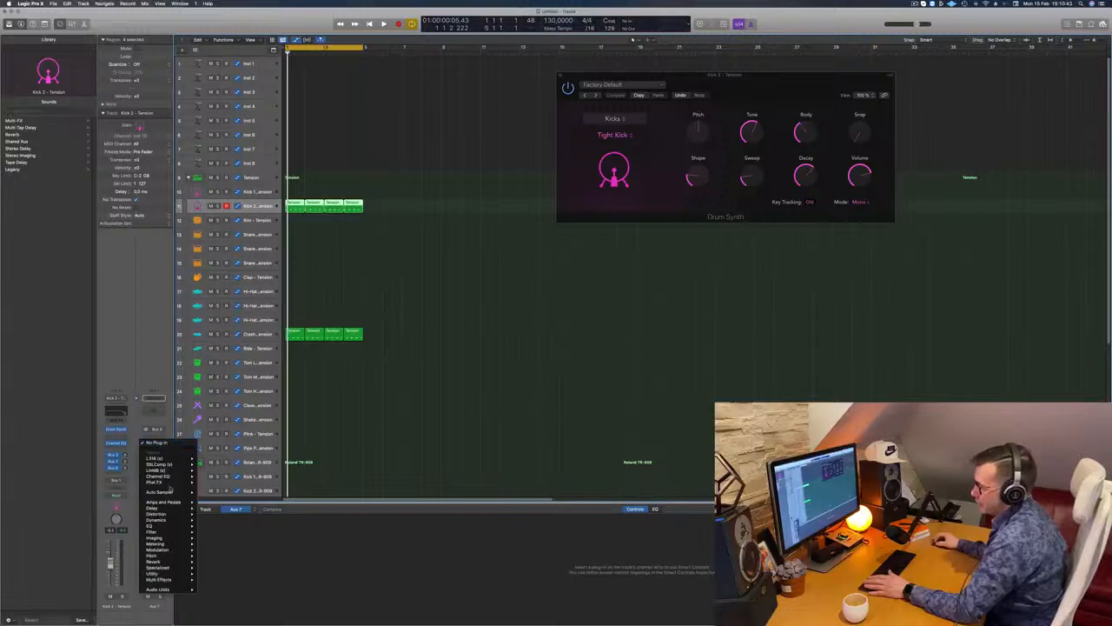
{"action": "mouse_move", "coordinate": [181, 531]}
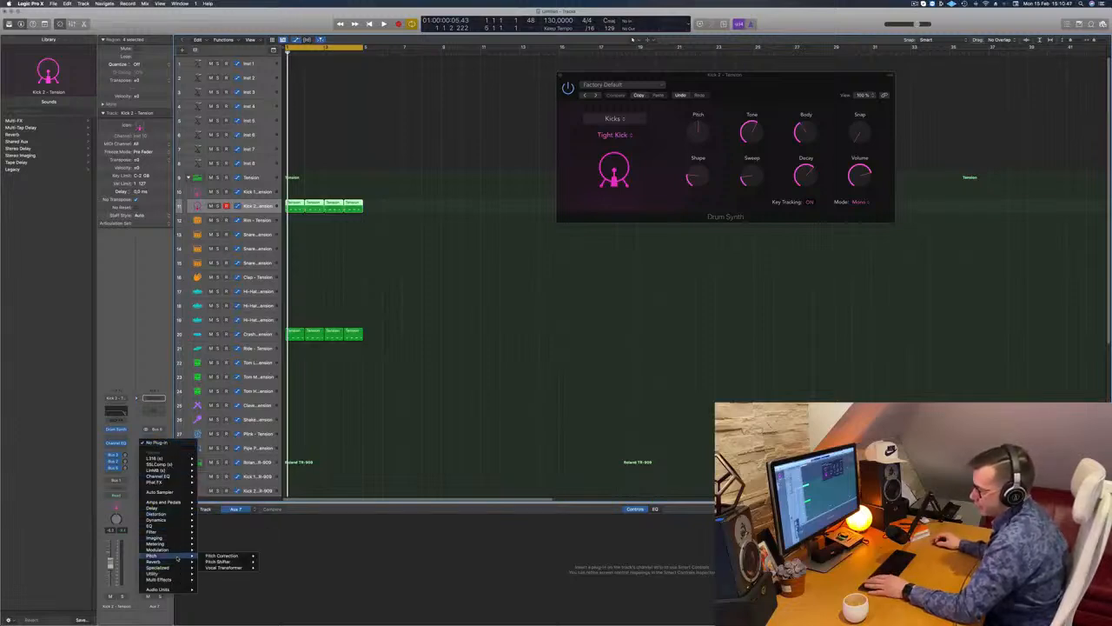
{"action": "left_click", "coordinate": [268, 562]}
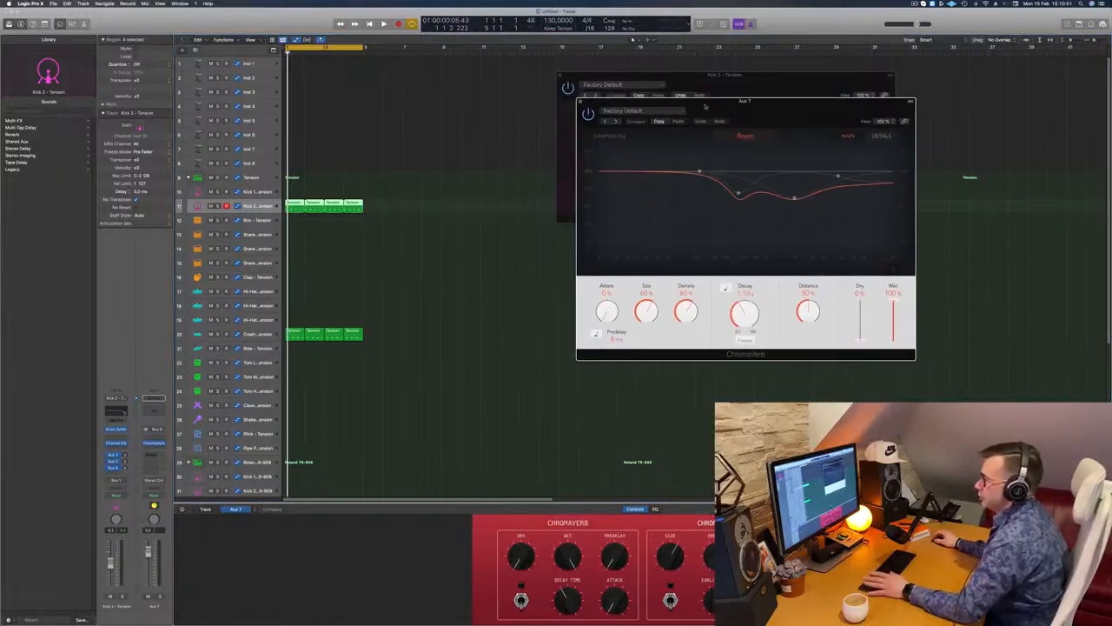
{"action": "key", "text": "space"}
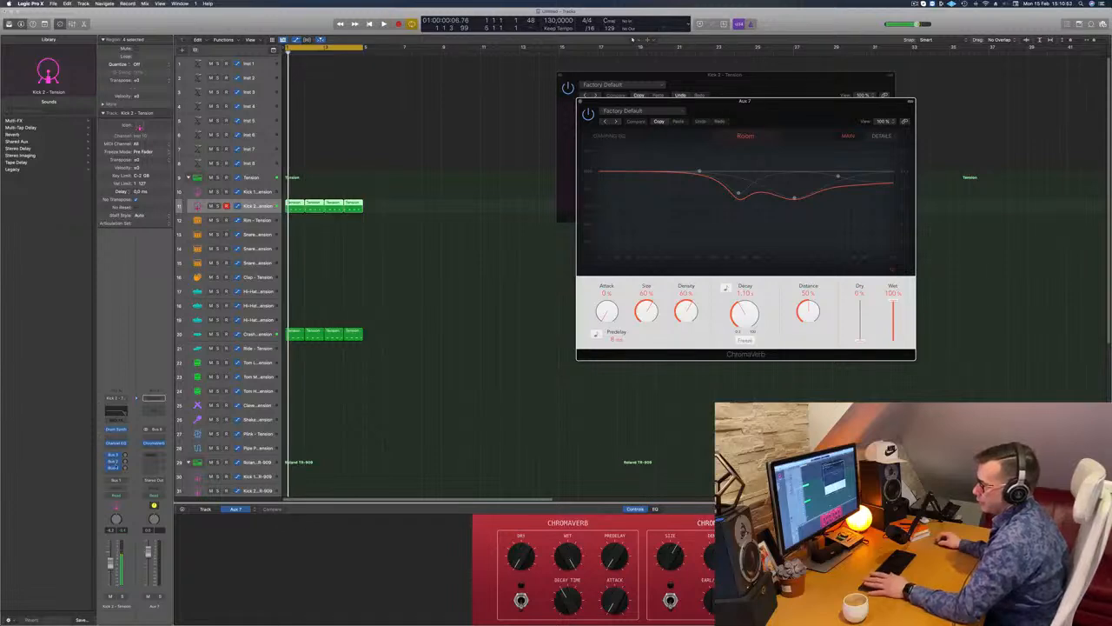
{"action": "key", "text": "space"}
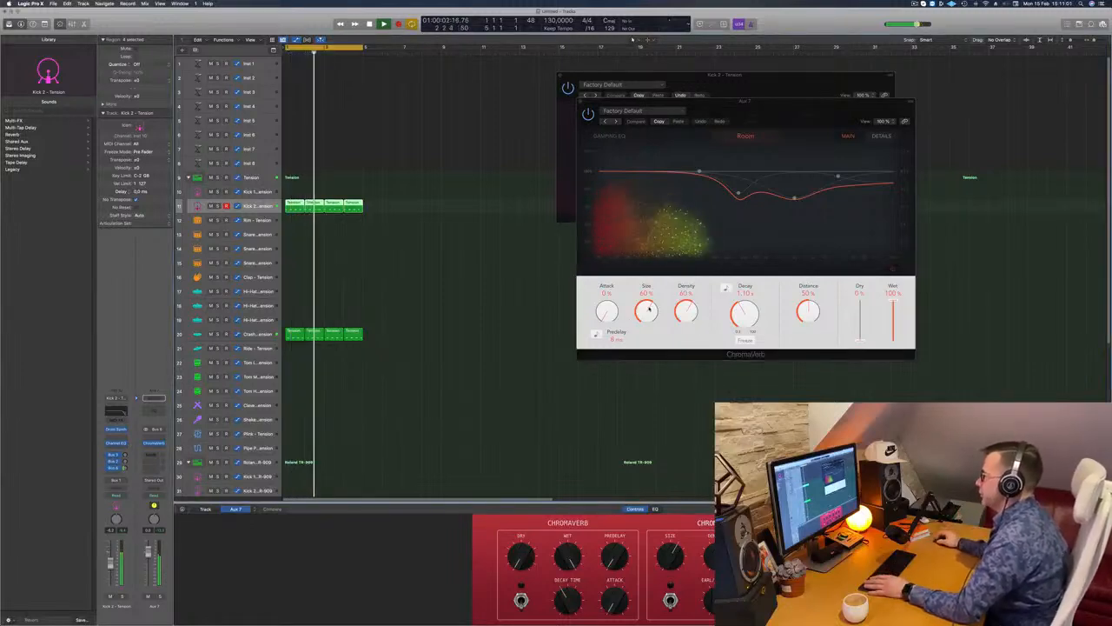
Step: Set the ChromaVerb's Size to 23%, Density to 51% and Distance to 13%, comparing the kick with the reverb bypassed
{"action": "left_click_drag", "start_coordinate": [656, 308], "coordinate": [698, 316]}
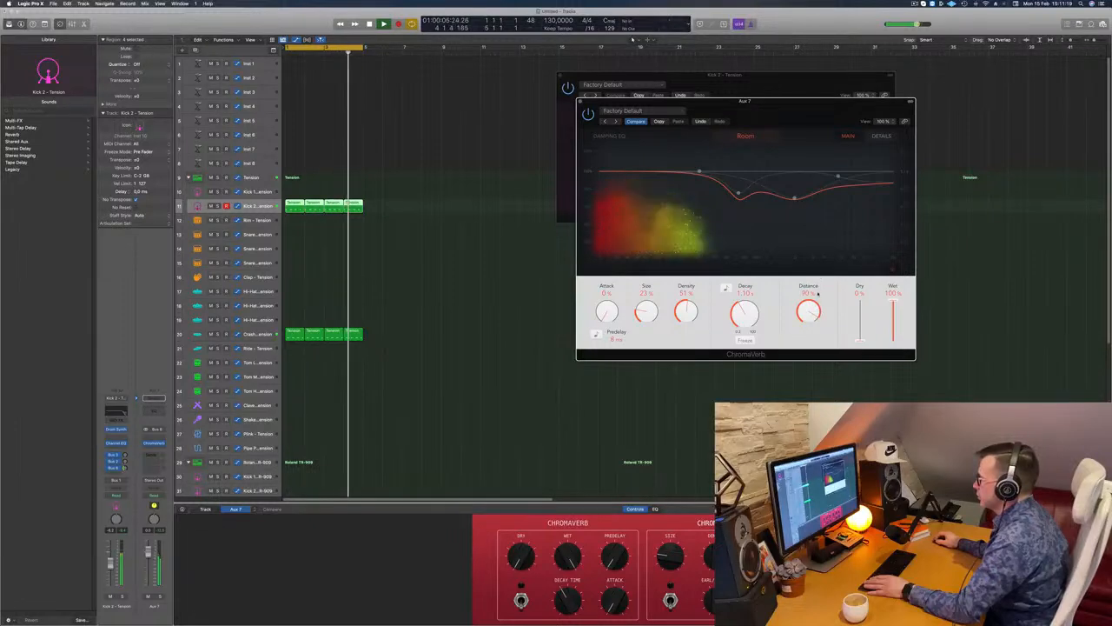
{"action": "mouse_move", "coordinate": [814, 316]}
{"action": "left_mouse_down"}
{"action": "mouse_move", "coordinate": [815, 376]}
{"action": "mouse_move", "coordinate": [814, 336]}
{"action": "left_mouse_up"}
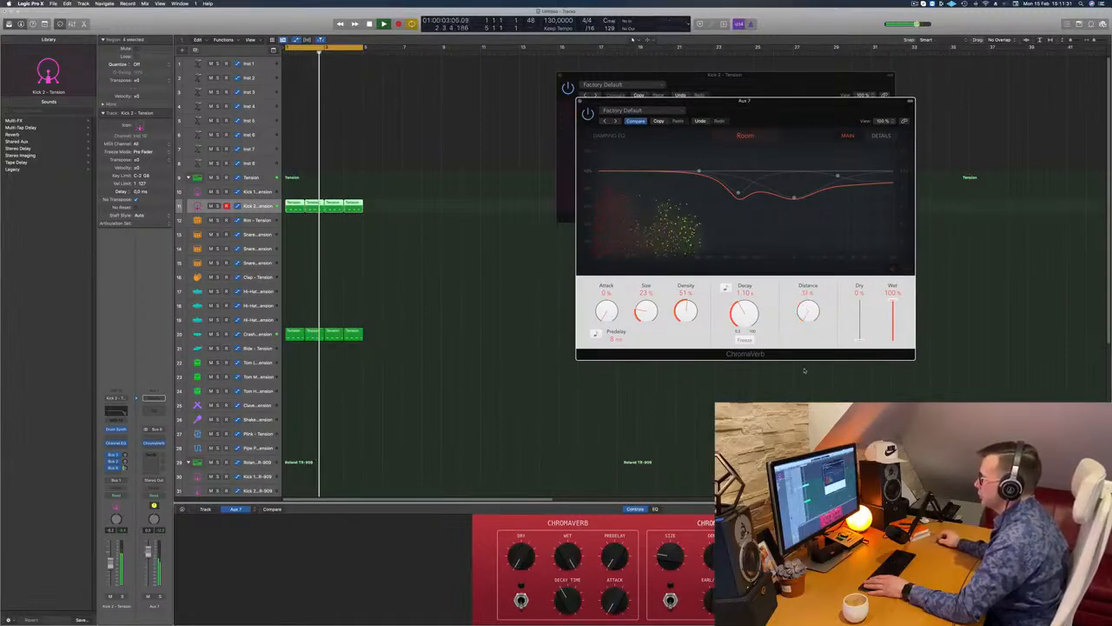
{"action": "left_click", "coordinate": [588, 113]}
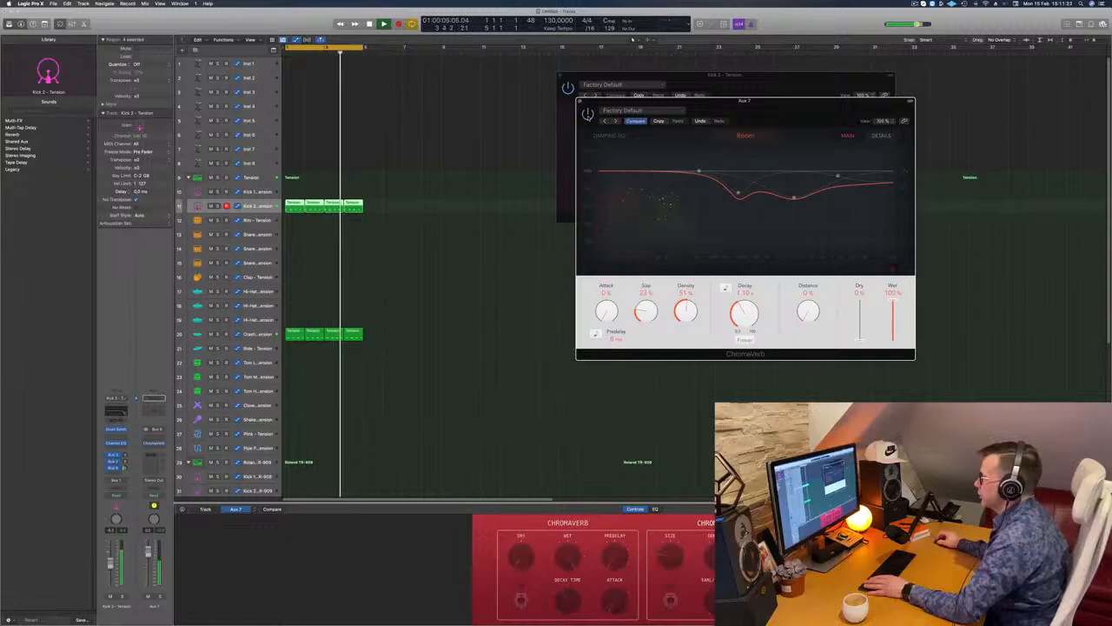
{"action": "left_click", "coordinate": [587, 113]}
{"action": "left_click_drag", "start_coordinate": [721, 110], "coordinate": [688, 73]}
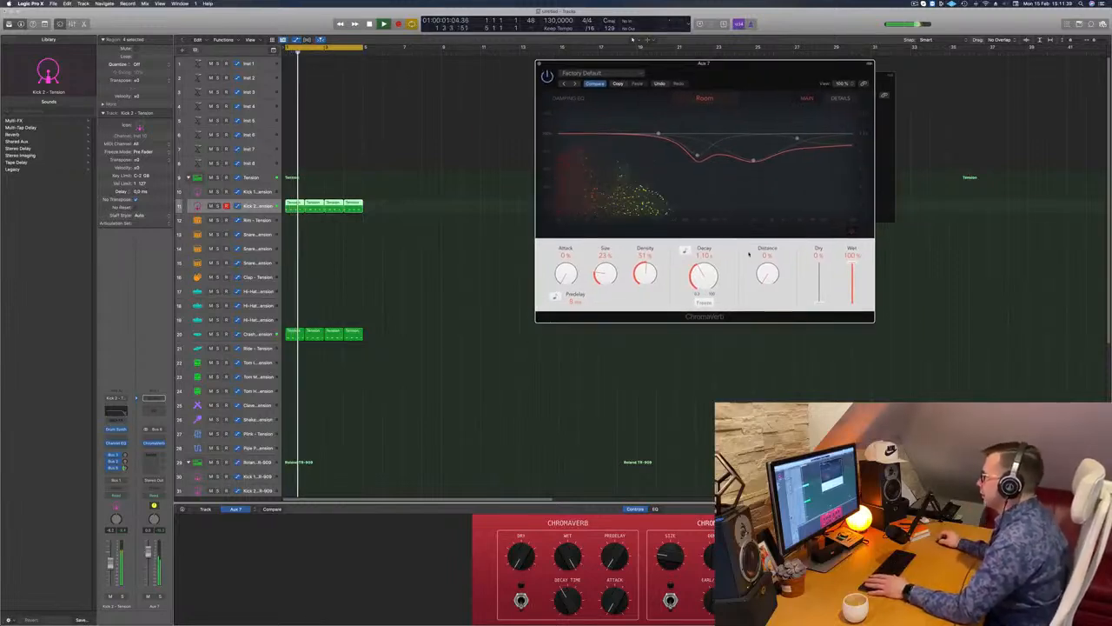
{"action": "mouse_move", "coordinate": [767, 265]}
{"action": "left_mouse_down"}
{"action": "mouse_move", "coordinate": [770, 227]}
{"action": "mouse_move", "coordinate": [768, 277]}
{"action": "left_mouse_up"}
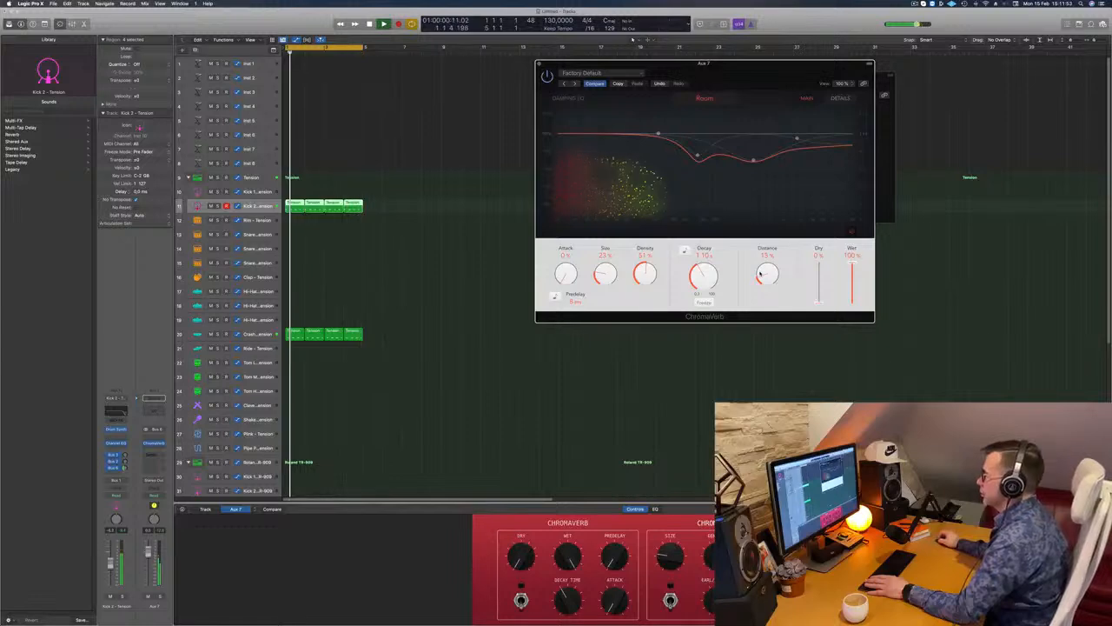
Step: Close the ChromaVerb window and restart the loop playback
{"action": "key", "text": "space"}
{"action": "key", "text": "space"}
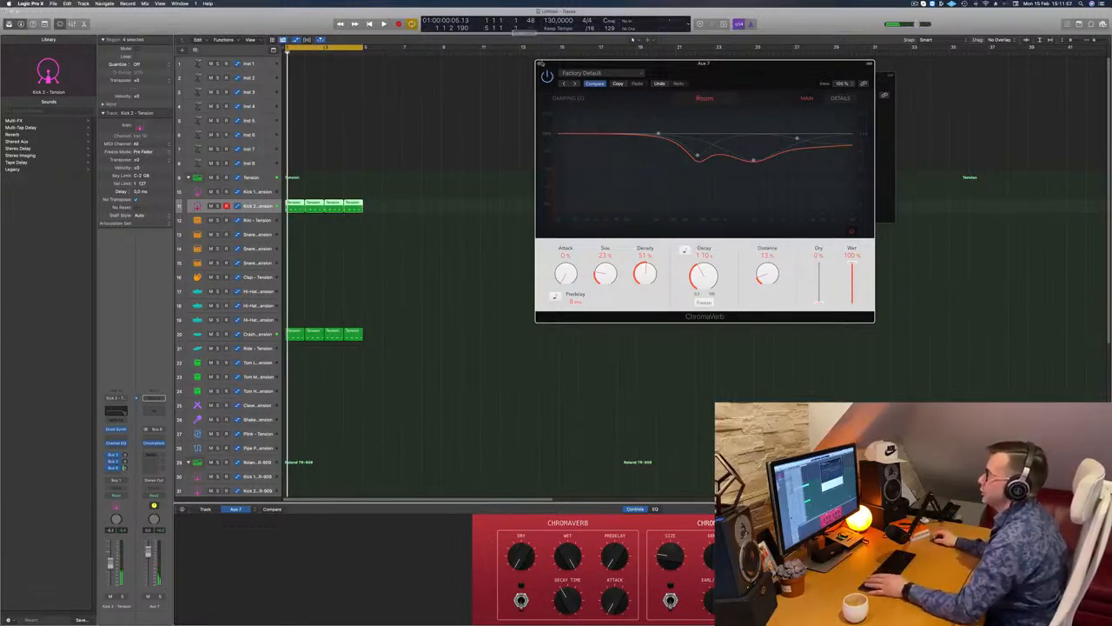
{"action": "left_click", "coordinate": [539, 63]}
{"action": "key", "text": "space"}
Step: Copy the first Crash region to the Tension kit's first Hi-Hat track at bar 1 and open it in the Piano Roll
{"action": "scroll", "coordinate": [318, 306], "scroll_direction": "down", "scroll_amount": 2}
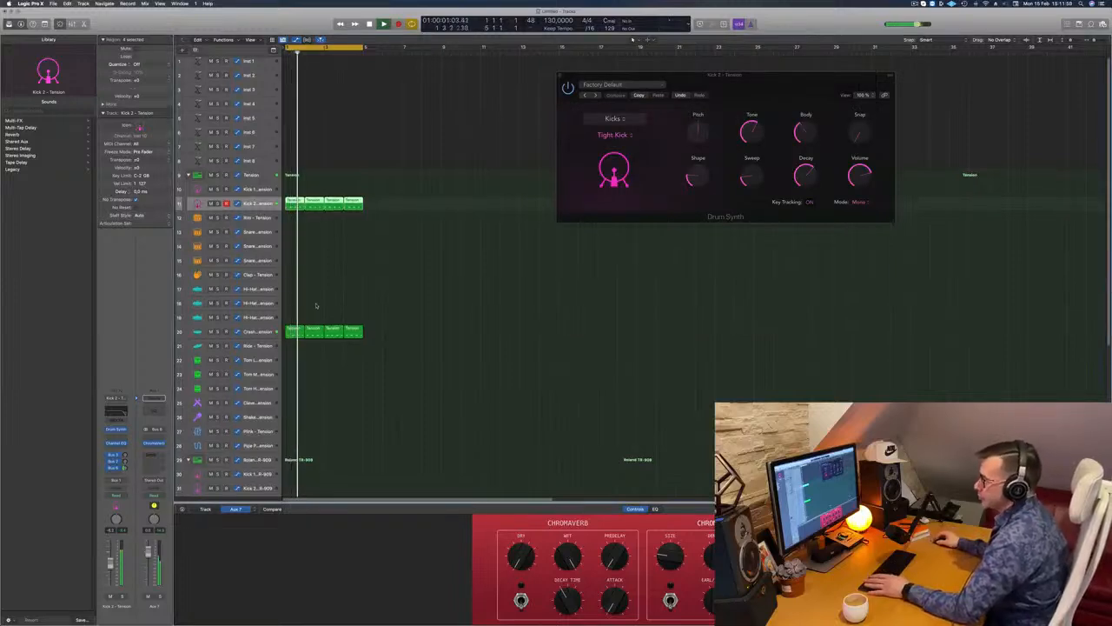
{"action": "scroll", "coordinate": [357, 293], "scroll_direction": "down", "scroll_amount": 2}
{"action": "scroll", "coordinate": [363, 289], "scroll_direction": "down", "scroll_amount": 2}
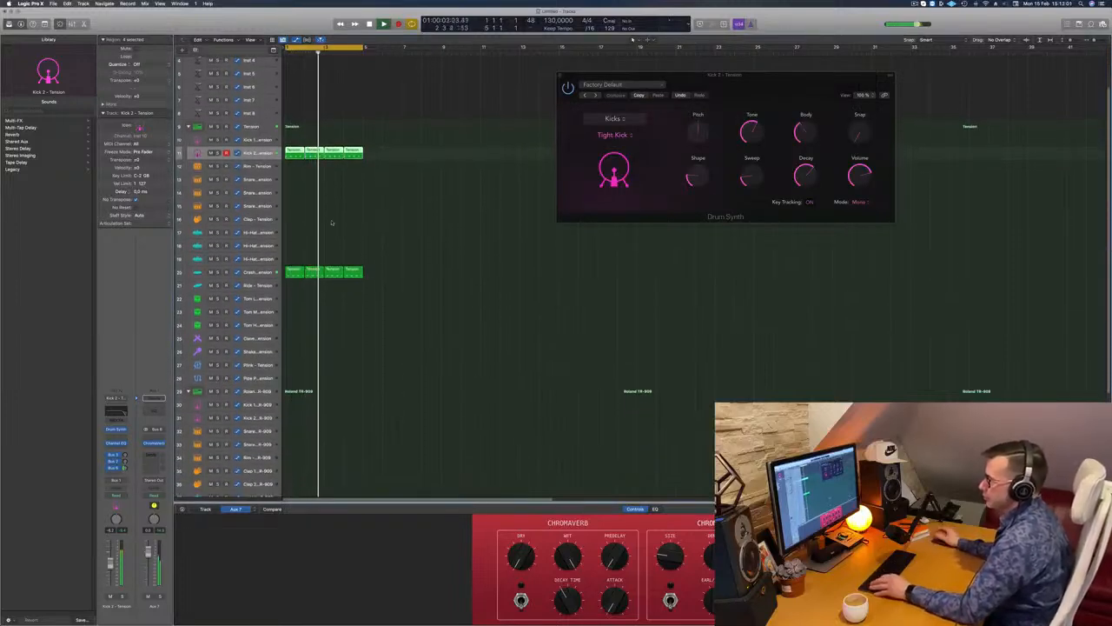
{"action": "left_click", "coordinate": [297, 272]}
{"action": "left_click_drag", "start_coordinate": [296, 265], "coordinate": [296, 229]}
{"action": "double_click", "coordinate": [295, 231]}
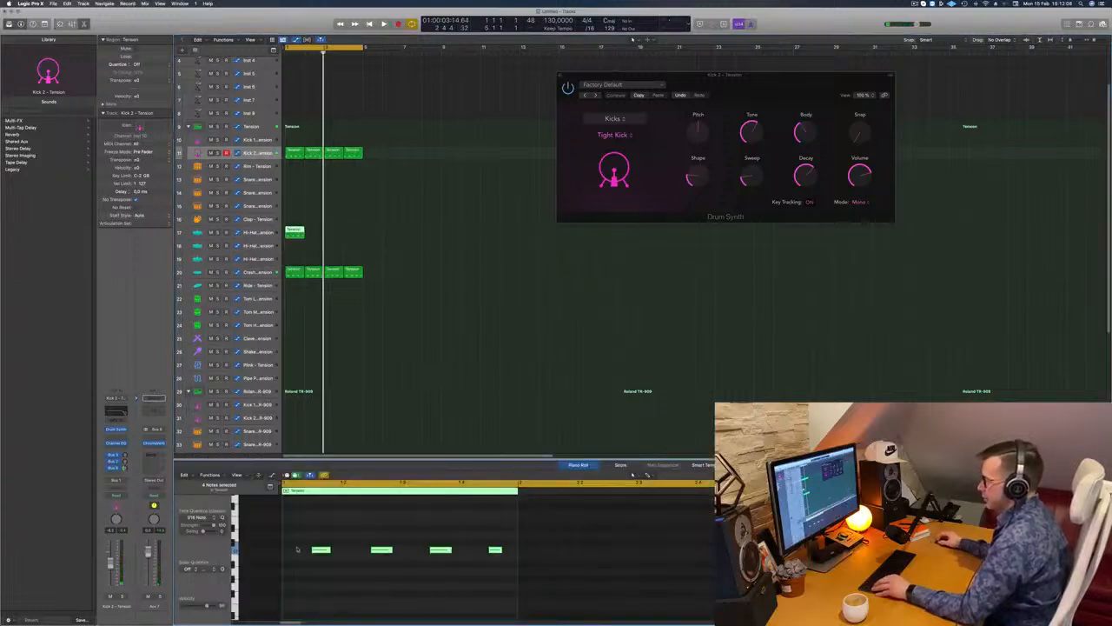
Step: Copy the four hi-hat notes to the remaining sixteenth-note positions of the one-bar region
{"action": "left_click_drag", "start_coordinate": [296, 543], "coordinate": [499, 579]}
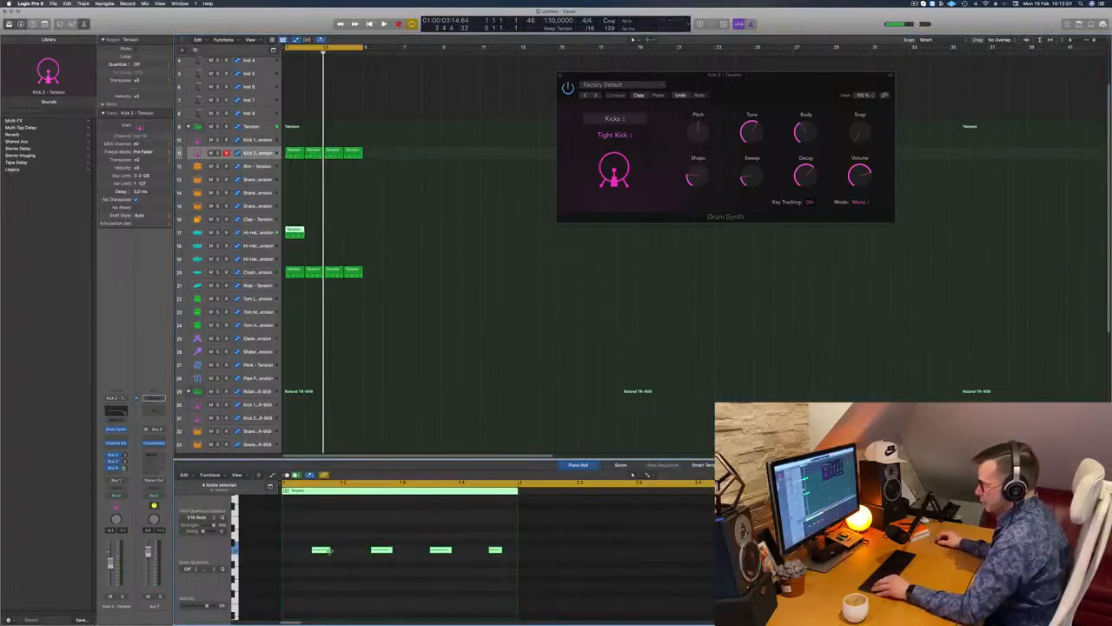
{"action": "mouse_move", "coordinate": [317, 550]}
{"action": "left_mouse_down"}
{"action": "mouse_move", "coordinate": [288, 554]}
{"action": "mouse_move", "coordinate": [301, 556]}
{"action": "left_mouse_up"}
{"action": "key", "text": "space"}
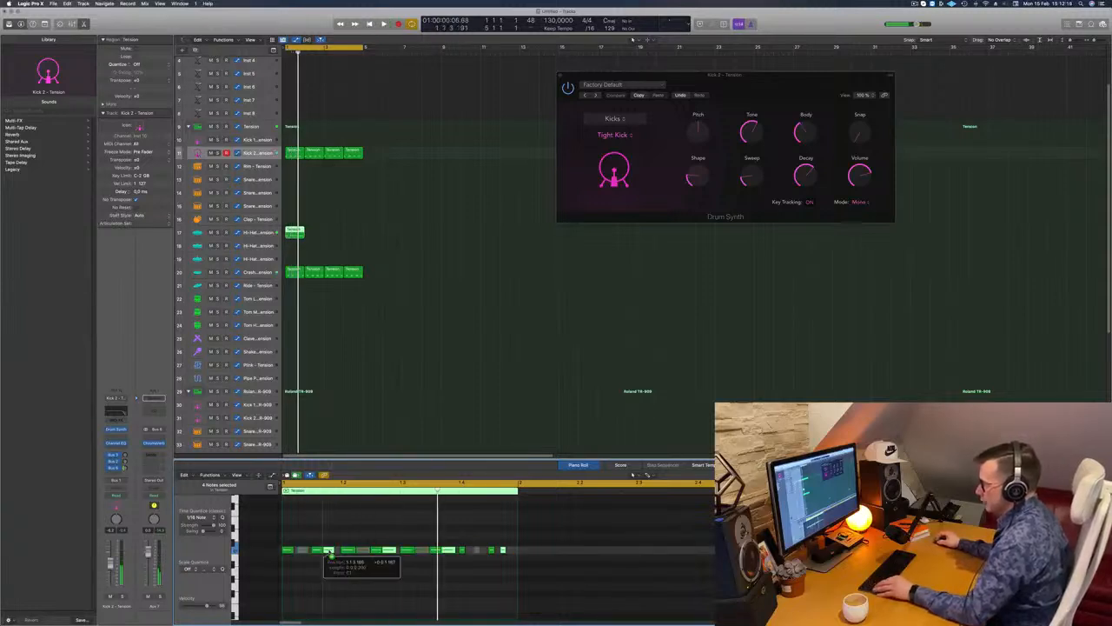
Step: Copy the hi-hat region across all four bars of the loop and reduce the track heights to show the Roland TR-909 kit
{"action": "left_click_drag", "start_coordinate": [297, 233], "coordinate": [343, 231]}
{"action": "left_click", "coordinate": [296, 231], "text": "shift"}
{"action": "scroll", "coordinate": [388, 259], "scroll_direction": "down", "scroll_amount": 5}
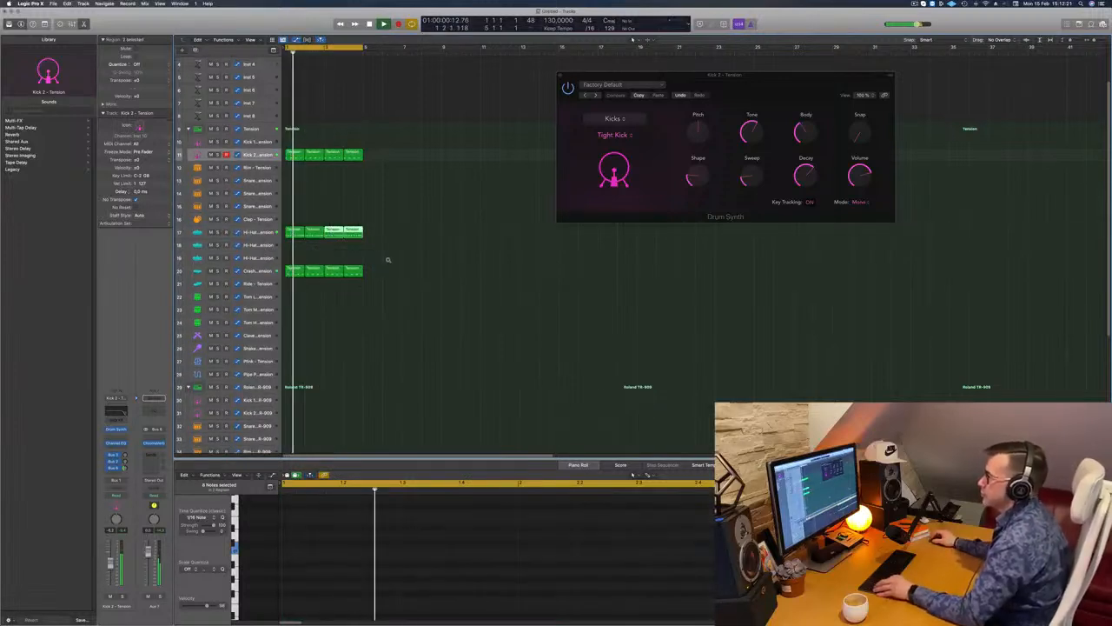
{"action": "scroll", "coordinate": [389, 257], "scroll_direction": "down", "scroll_amount": 3}
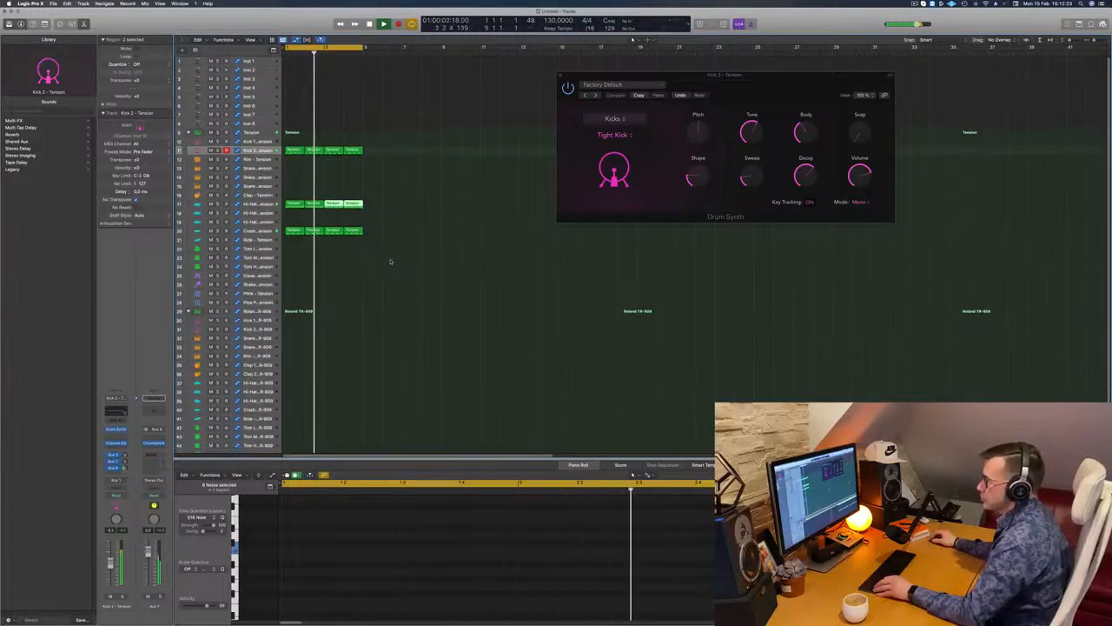
Step: Place the first Tension Kick 2 region on the Roland TR-909 Kick 2 track and delete all its notes except the first
{"action": "left_click", "coordinate": [294, 150]}
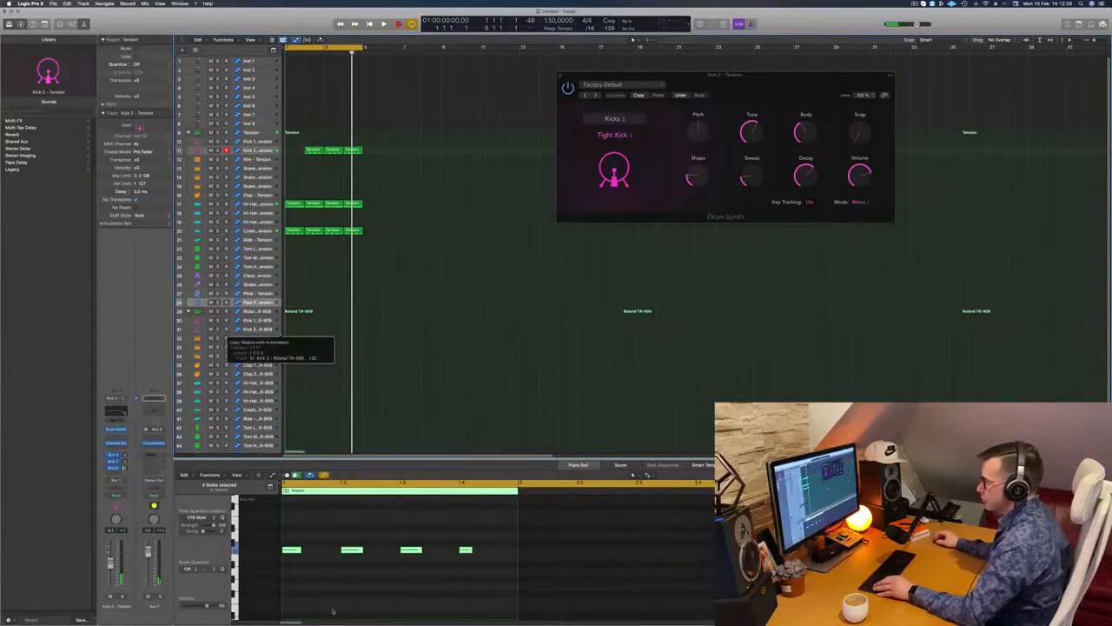
{"action": "left_click_drag", "start_coordinate": [334, 540], "coordinate": [505, 569]}
{"action": "key", "text": "Delete"}
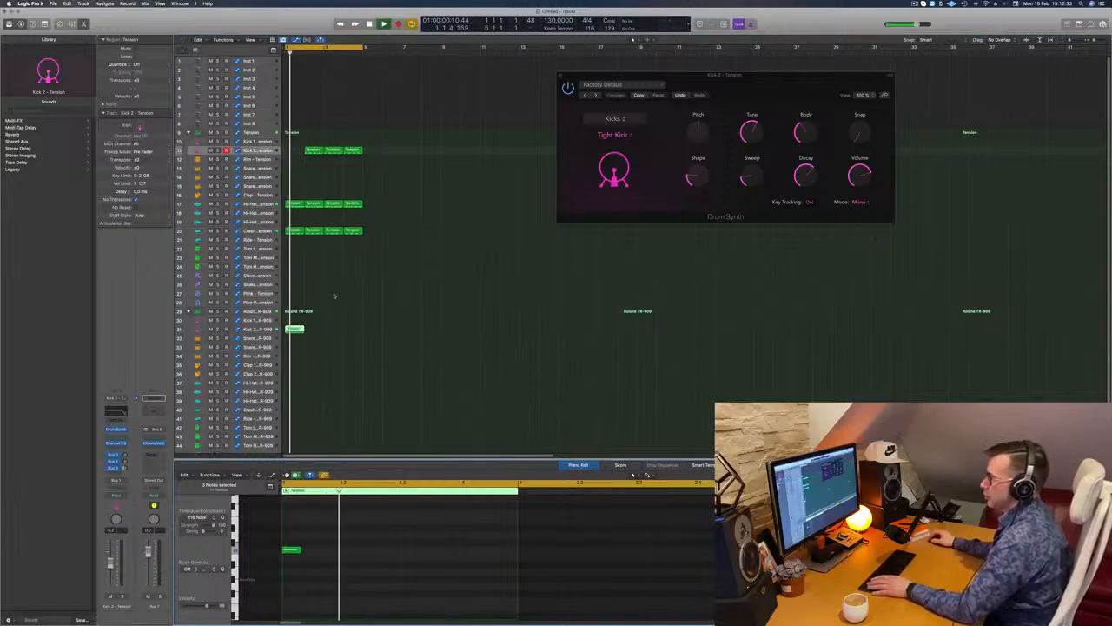
Step: Refill bar 1 of the Tension Kick 2 track with a copy of its bar 2 region, and repeat the Roland TR-909 kick region across four bars
{"action": "left_click", "coordinate": [313, 150]}
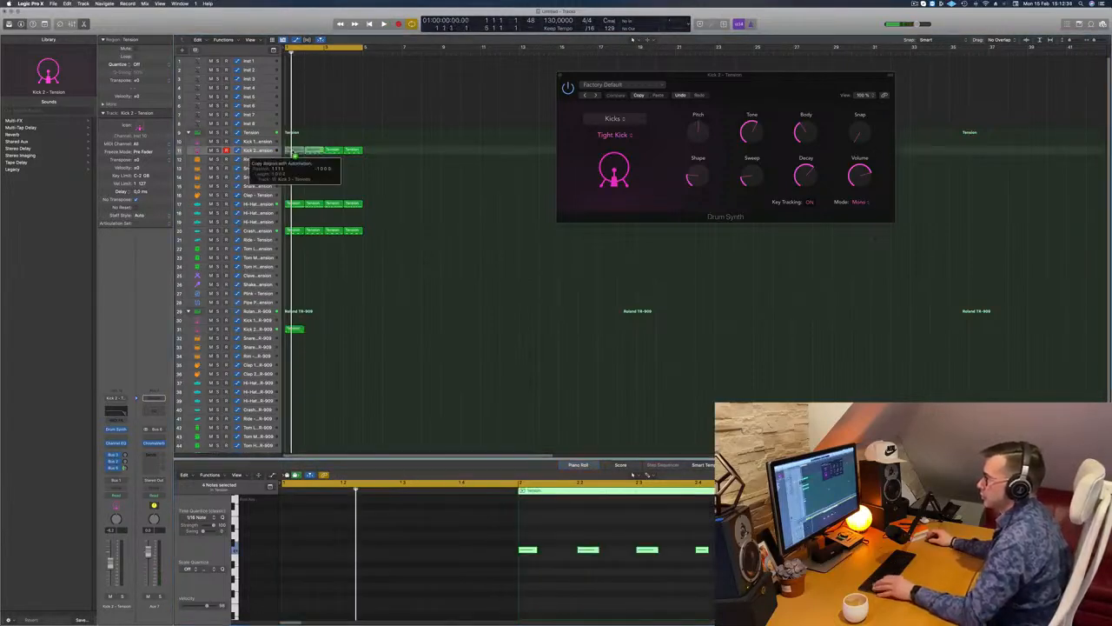
{"action": "left_click_drag", "start_coordinate": [296, 154], "coordinate": [290, 152]}
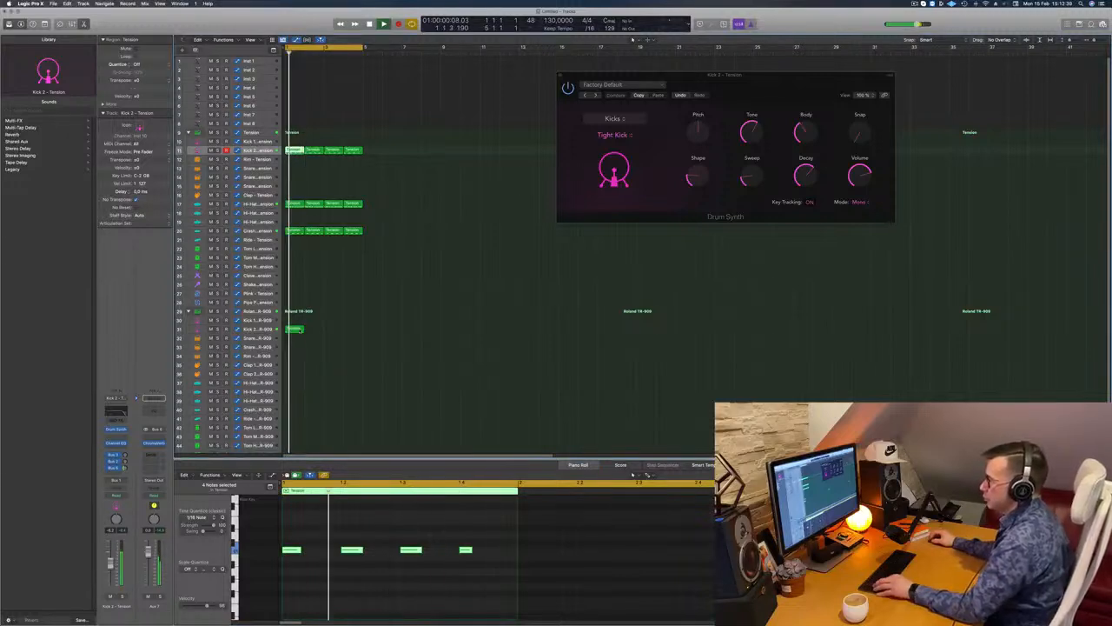
{"action": "left_click_drag", "start_coordinate": [297, 330], "coordinate": [348, 337]}
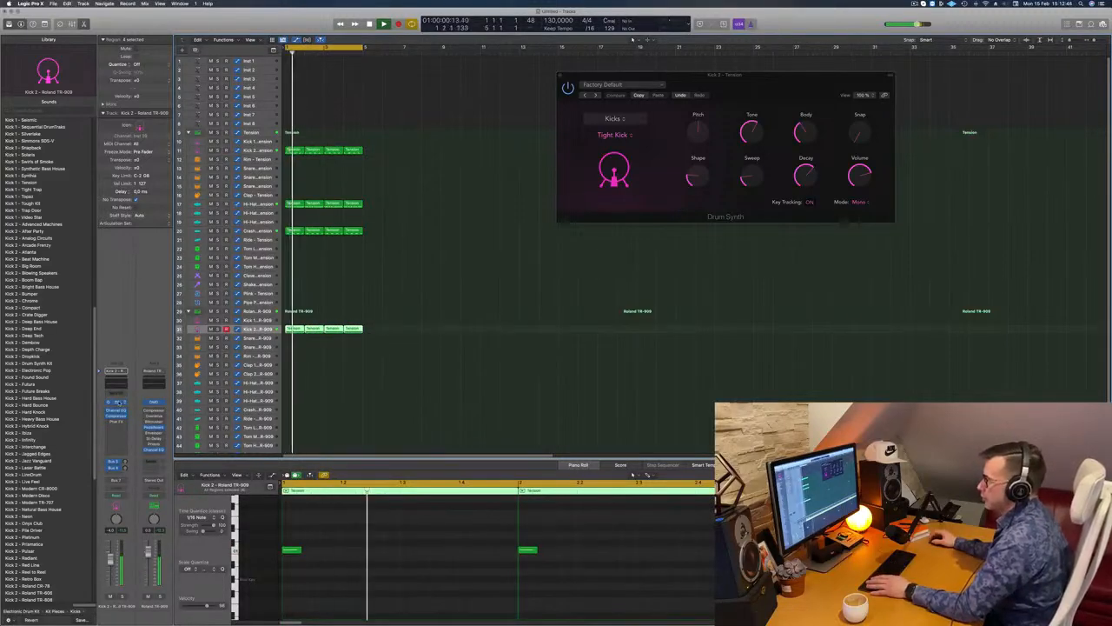
Step: Open the Roland TR-909 Kick 2 track's Quick Sampler to examine its sample during playback, and close it
{"action": "left_click", "coordinate": [116, 401]}
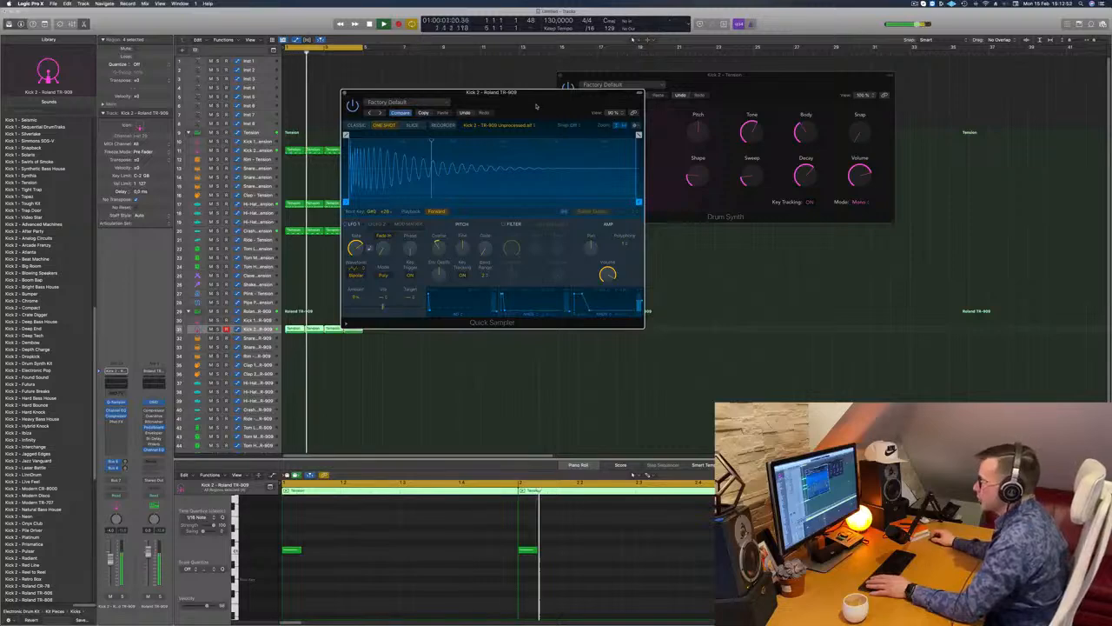
{"action": "left_click_drag", "start_coordinate": [536, 106], "coordinate": [665, 168]}
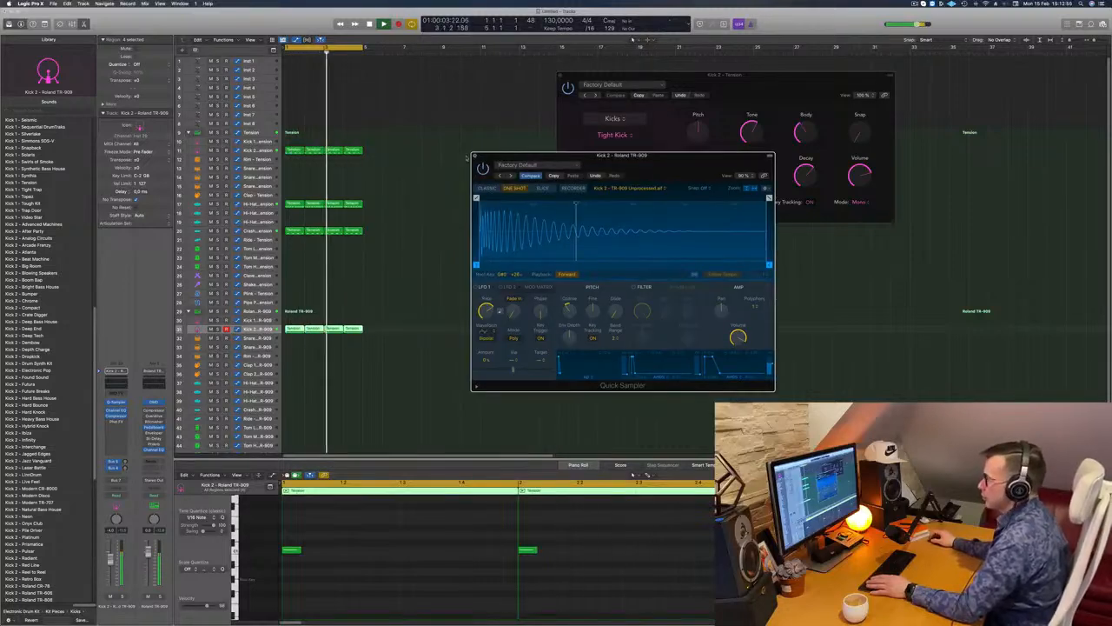
{"action": "left_click", "coordinate": [474, 157]}
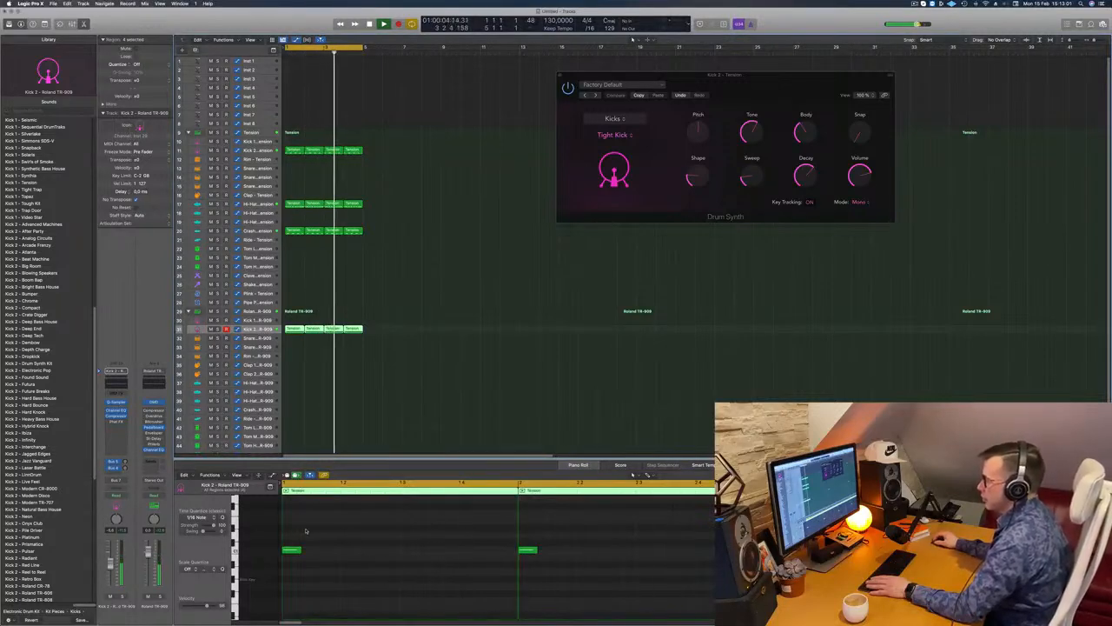
Step: Move the kick note in all four Roland TR-909 Kick 2 regions to the offbeat of beat four
{"action": "key", "text": "super+a"}
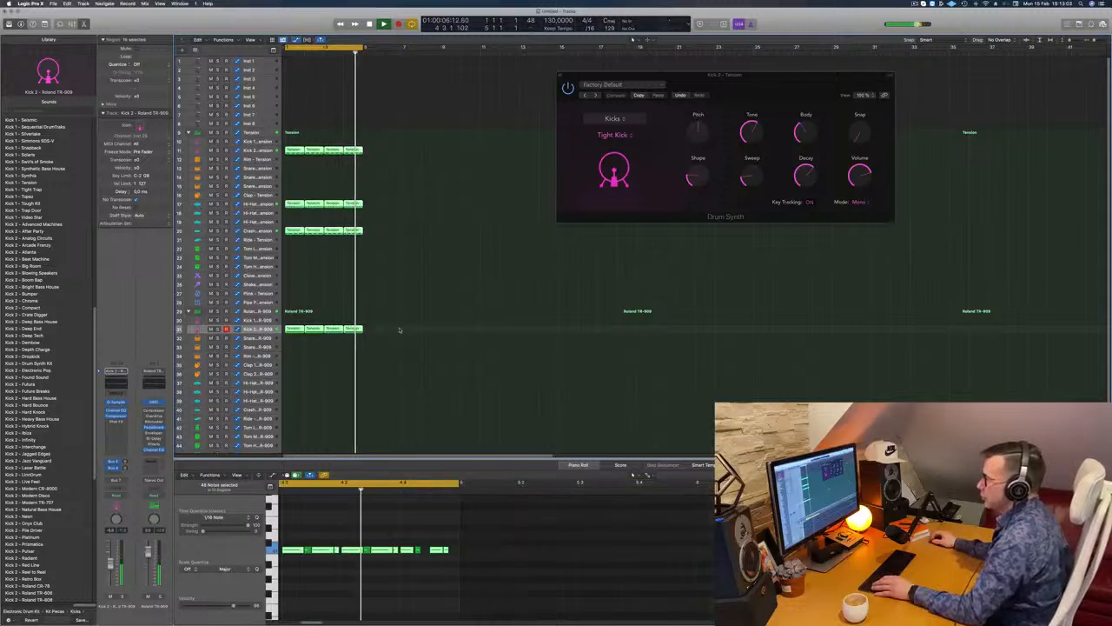
{"action": "left_click_drag", "start_coordinate": [400, 331], "coordinate": [297, 328]}
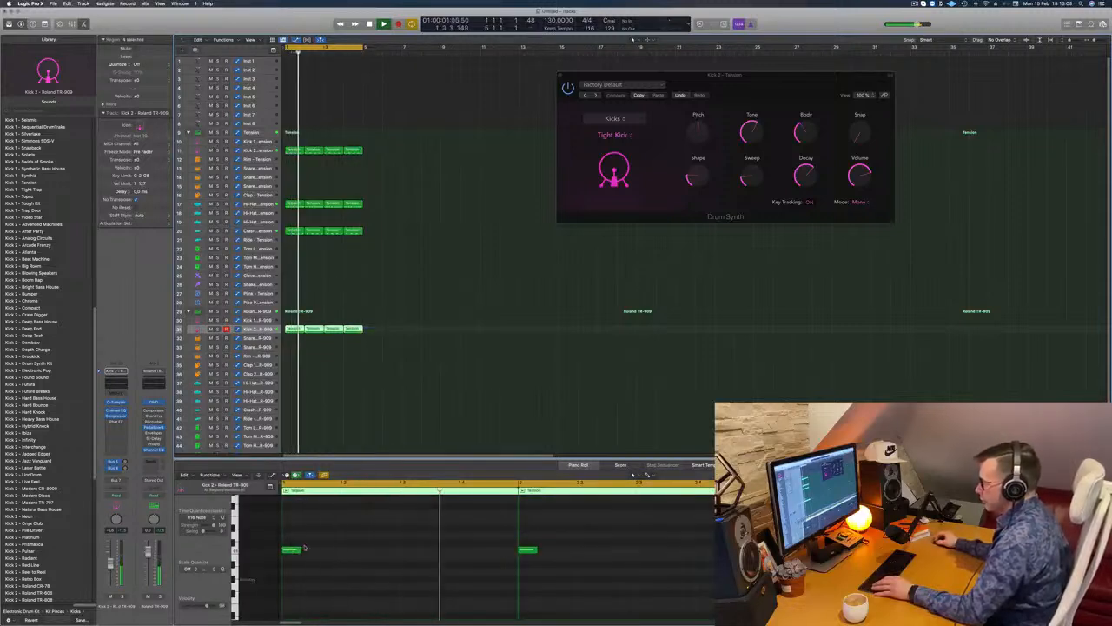
{"action": "key", "text": "super+a"}
{"action": "left_click_drag", "start_coordinate": [295, 551], "coordinate": [498, 553]}
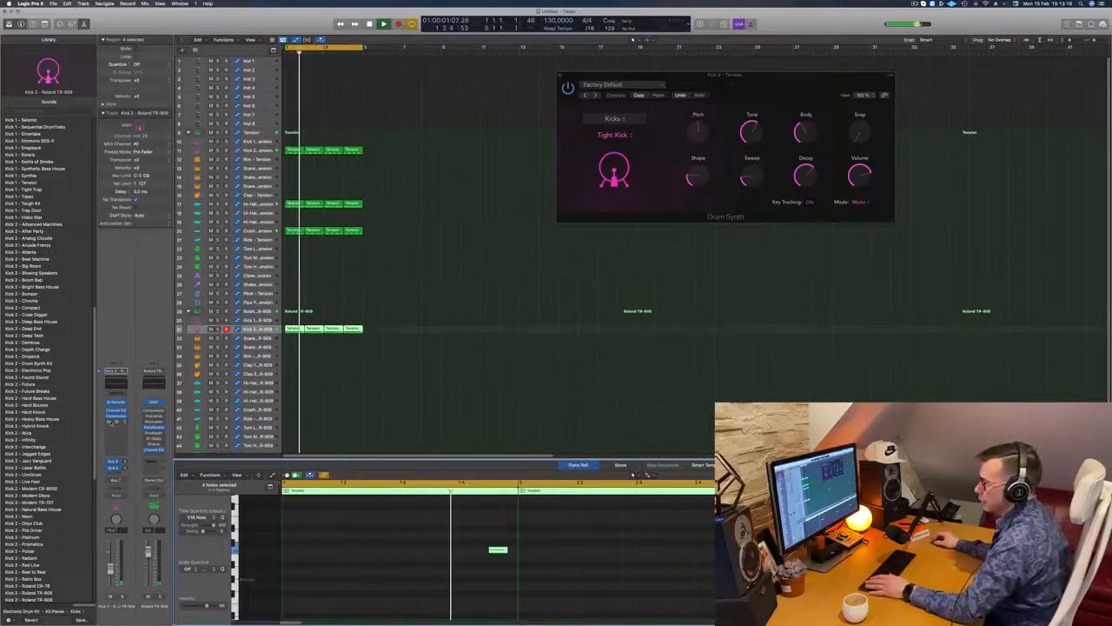
Step: Replace the Phat FX insert on the Roland TR-909 Kick 2 channel with an Overdrive plug-in
{"action": "left_click", "coordinate": [116, 423]}
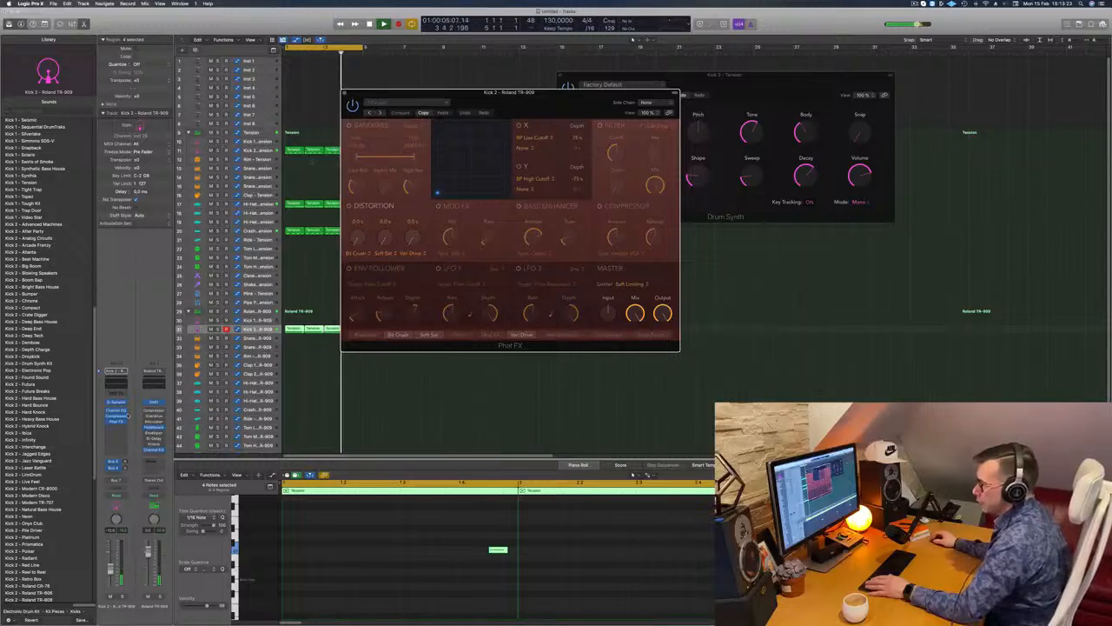
{"action": "left_click", "coordinate": [123, 426]}
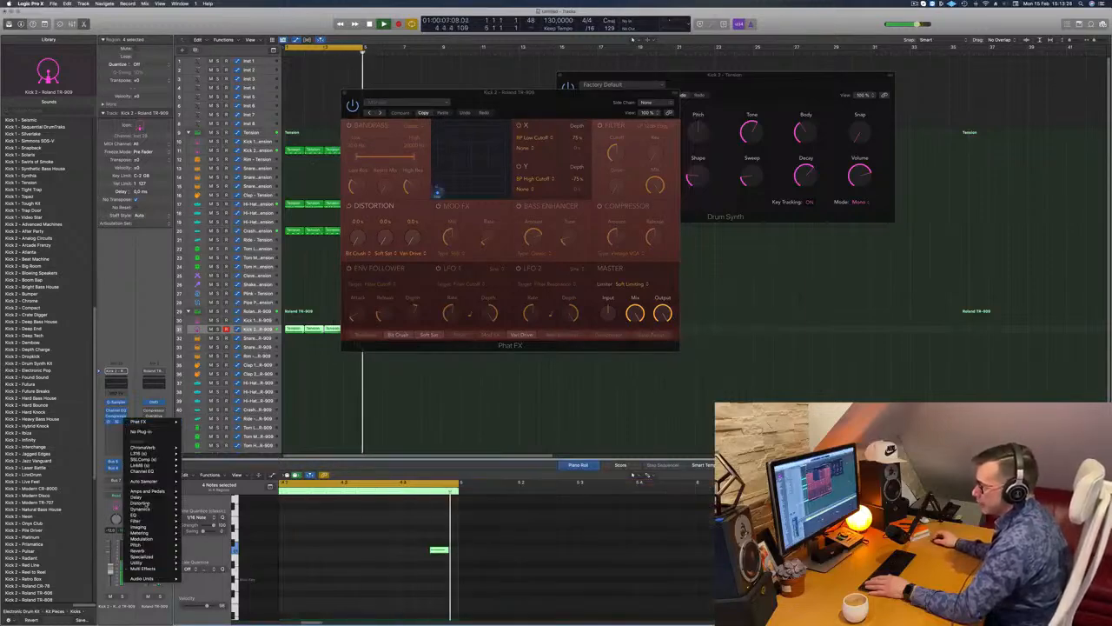
{"action": "mouse_move", "coordinate": [140, 503]}
{"action": "mouse_move", "coordinate": [209, 503]}
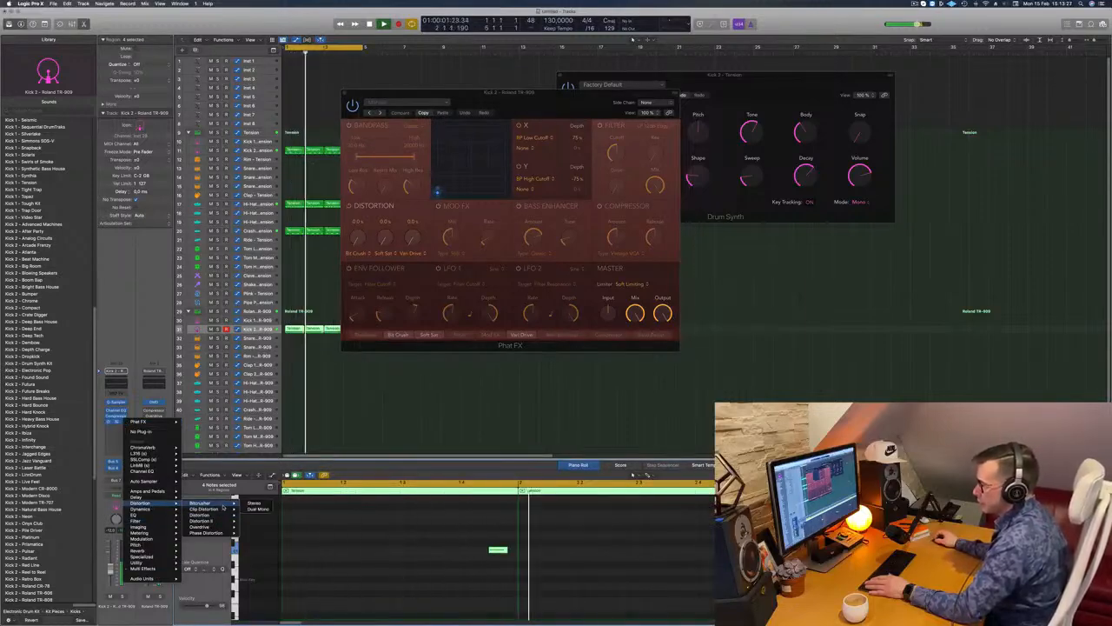
{"action": "left_click", "coordinate": [254, 503]}
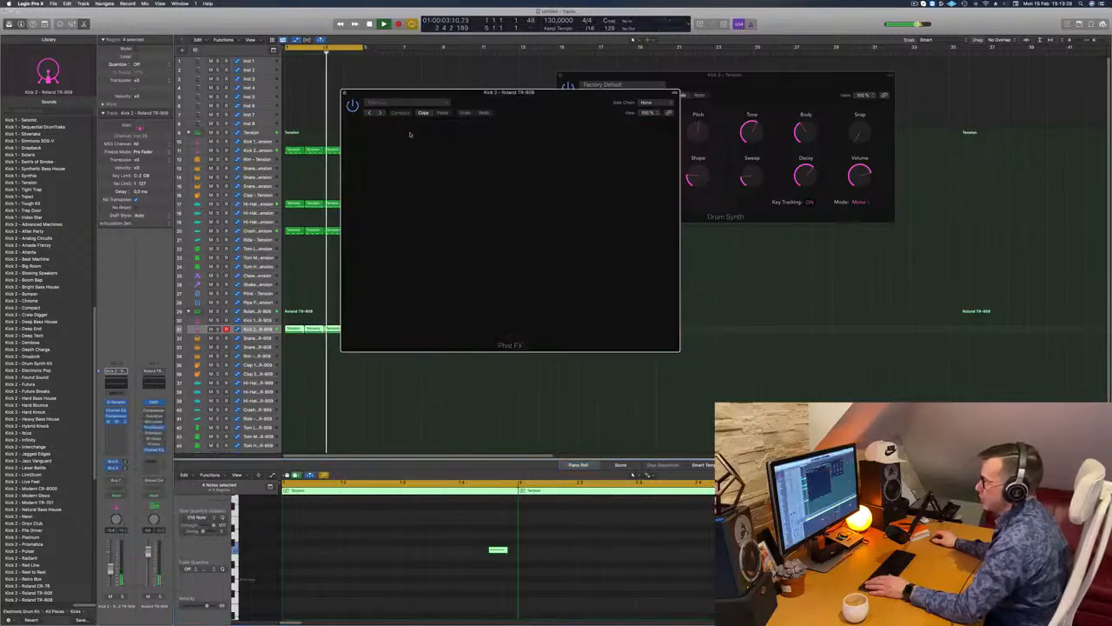
{"action": "left_click_drag", "start_coordinate": [487, 97], "coordinate": [552, 142]}
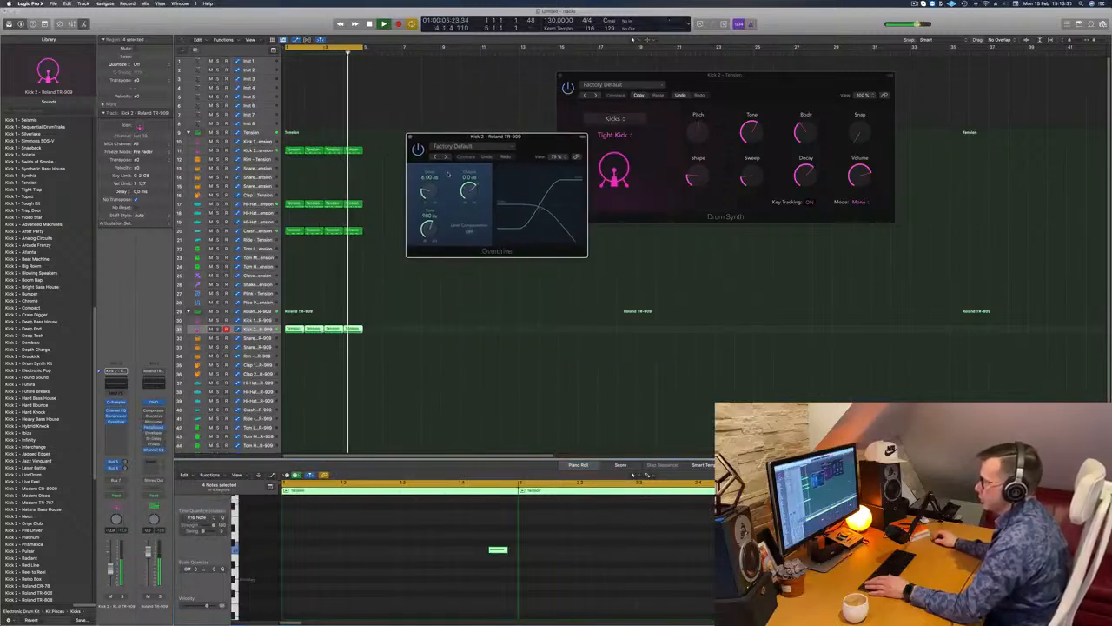
Step: Audition several Overdrive presets, load Hard Drive, and lower the Roland TR-909 Kick 2 channel's volume
{"action": "left_click", "coordinate": [446, 156]}
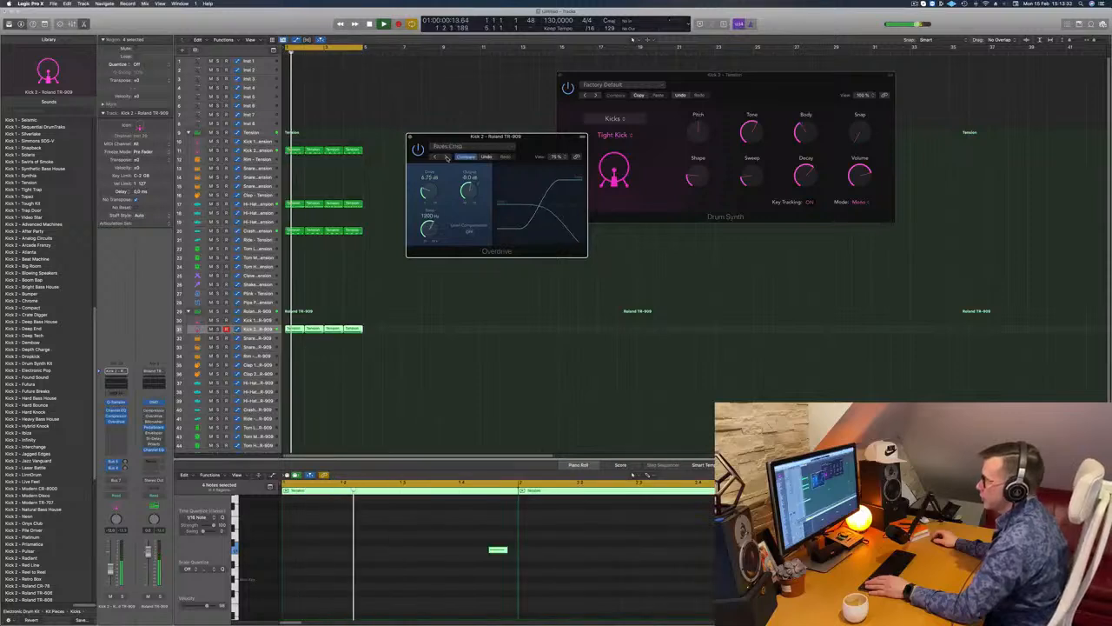
{"action": "left_click", "coordinate": [446, 157]}
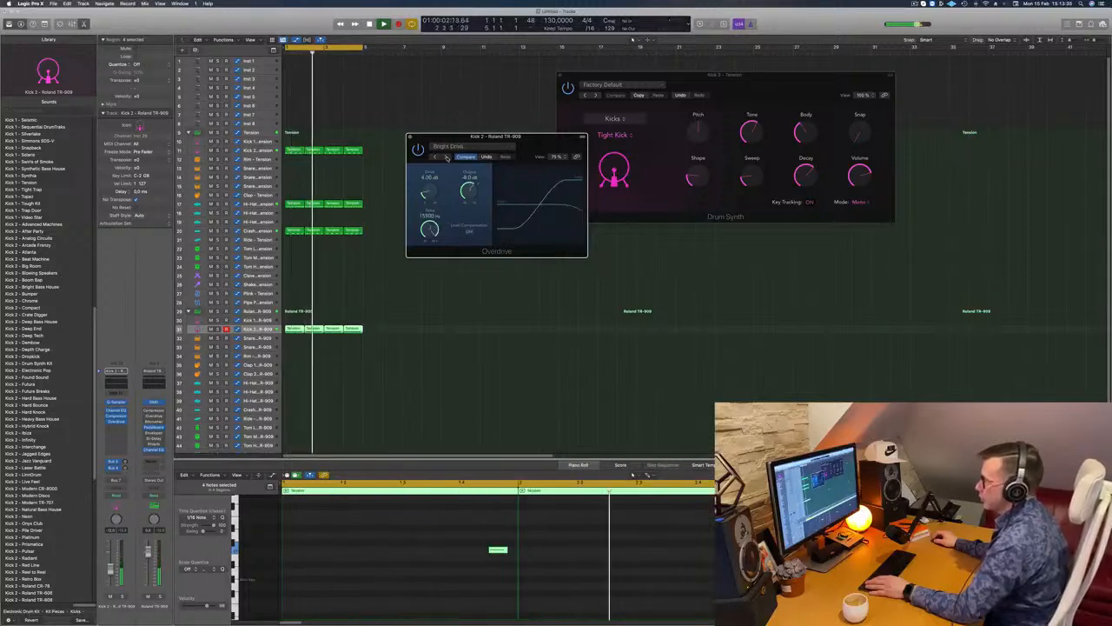
{"action": "left_click", "coordinate": [446, 156]}
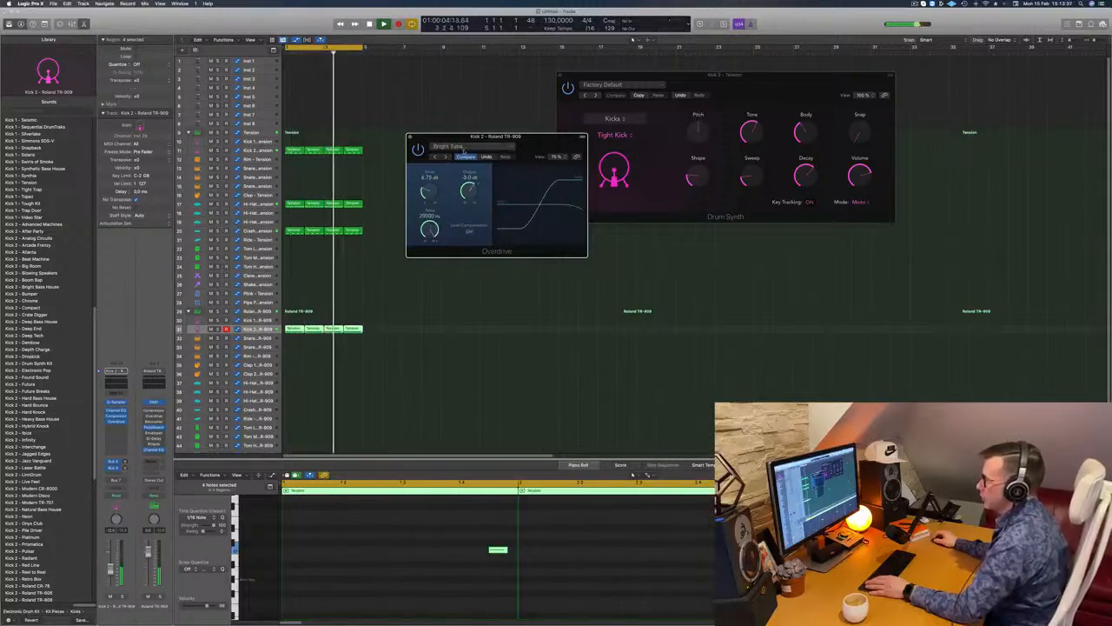
{"action": "left_click", "coordinate": [463, 147]}
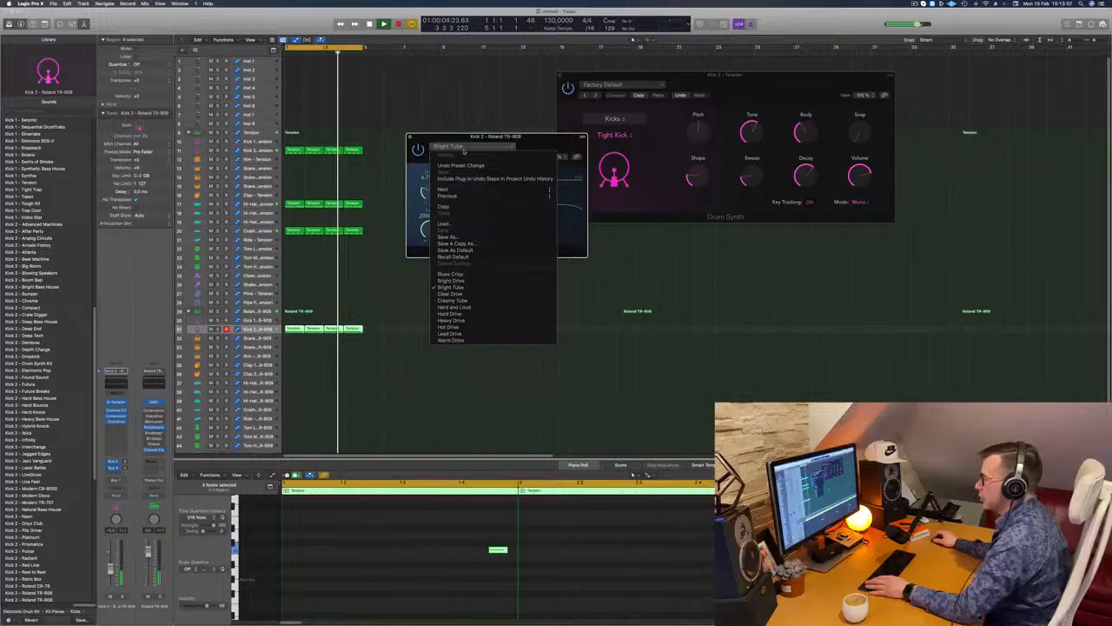
{"action": "left_click", "coordinate": [449, 313]}
{"action": "left_click_drag", "start_coordinate": [535, 140], "coordinate": [519, 147]}
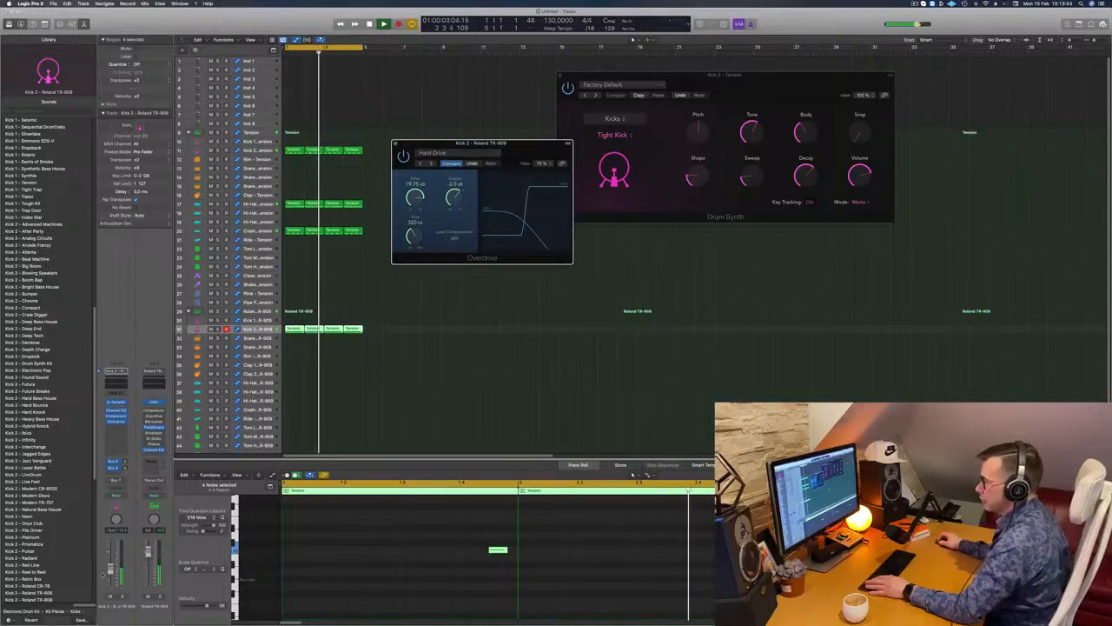
{"action": "left_click_drag", "start_coordinate": [110, 570], "coordinate": [110, 575]}
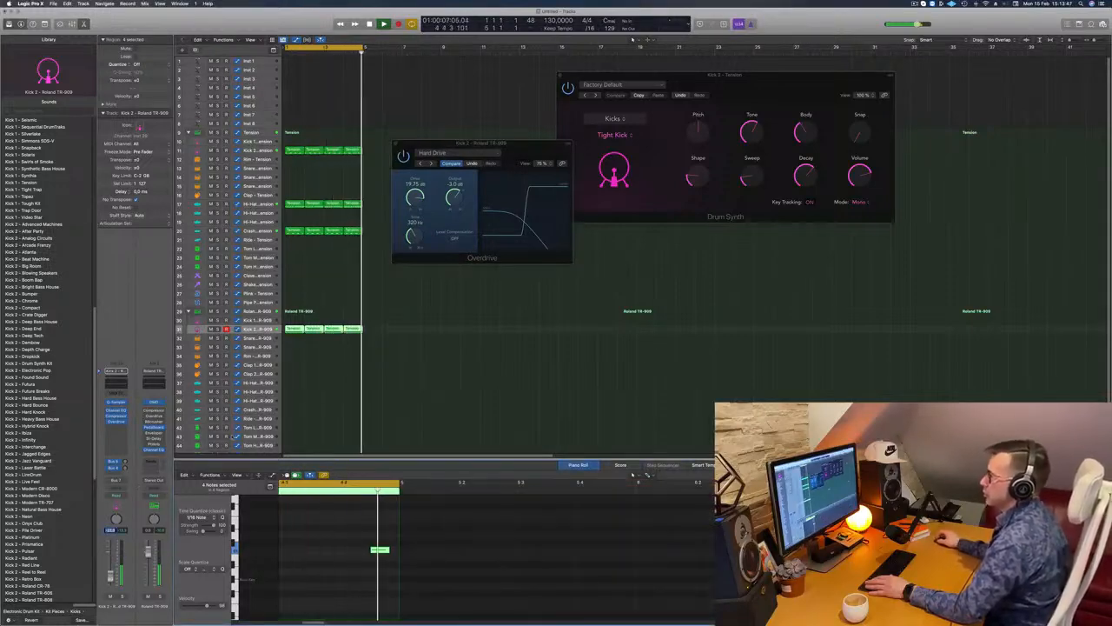
Step: Close the Overdrive window and repeat all four-bar drum regions three more times to fill sixteen bars
{"action": "left_click", "coordinate": [395, 144]}
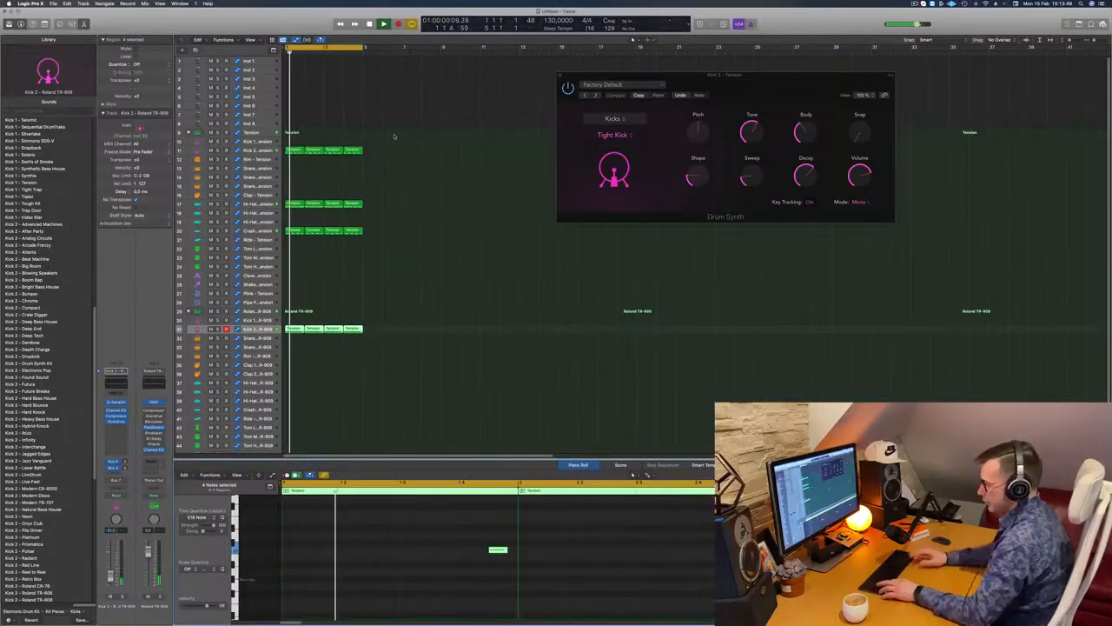
{"action": "left_click", "coordinate": [393, 134]}
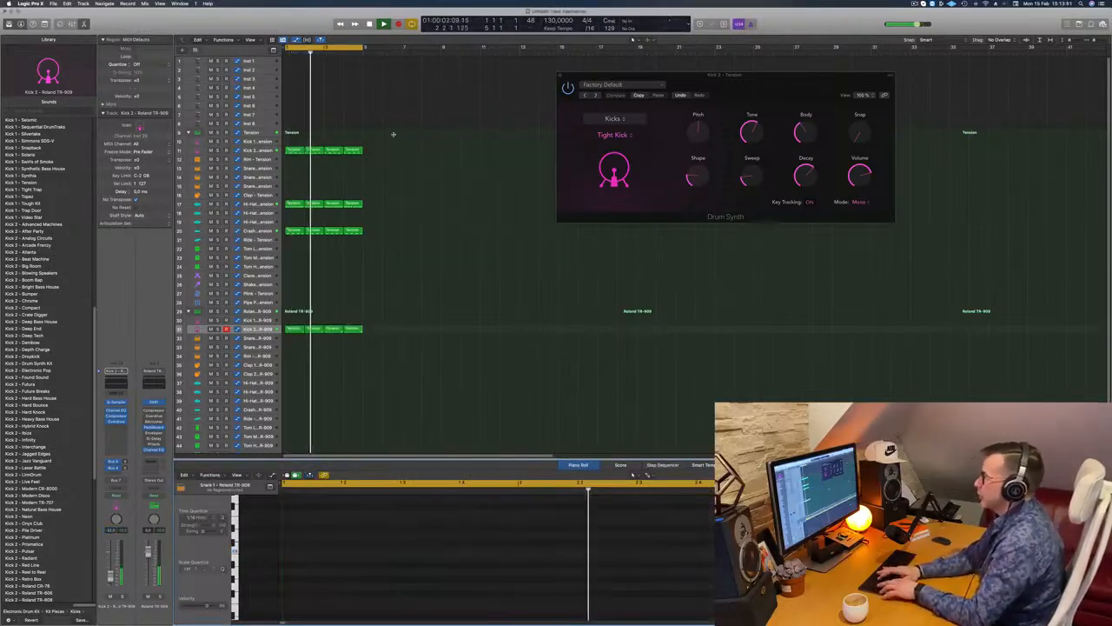
{"action": "scroll", "coordinate": [397, 135], "scroll_direction": "right", "scroll_amount": 1}
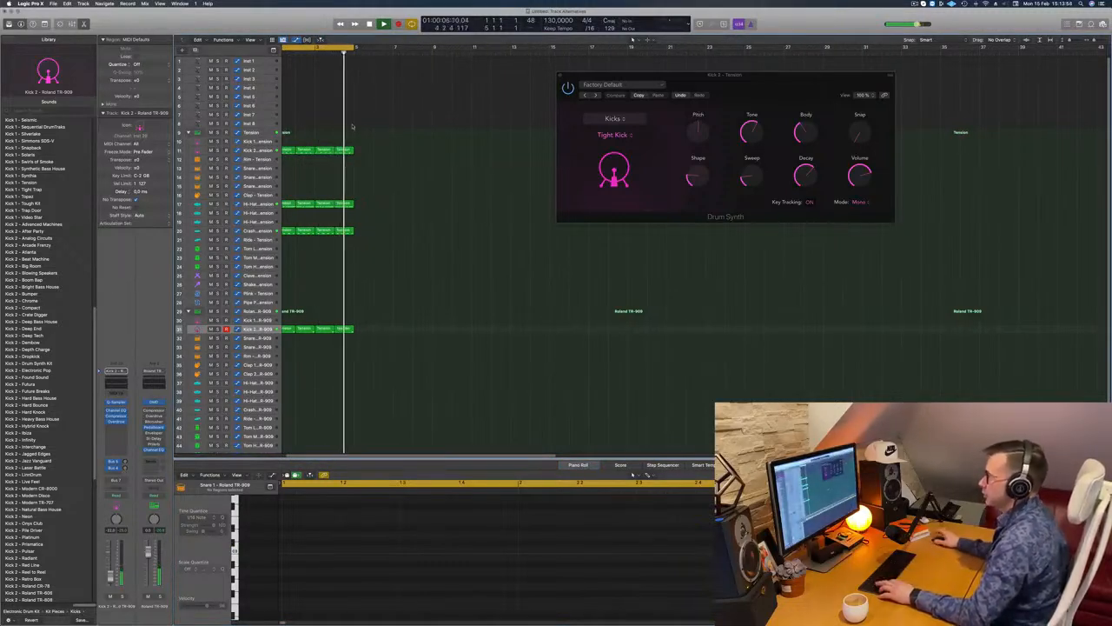
{"action": "key", "text": "ctrl+super+r"}
{"action": "key", "text": "ctrl+super+r"}
{"action": "key", "text": "ctrl+super+r"}
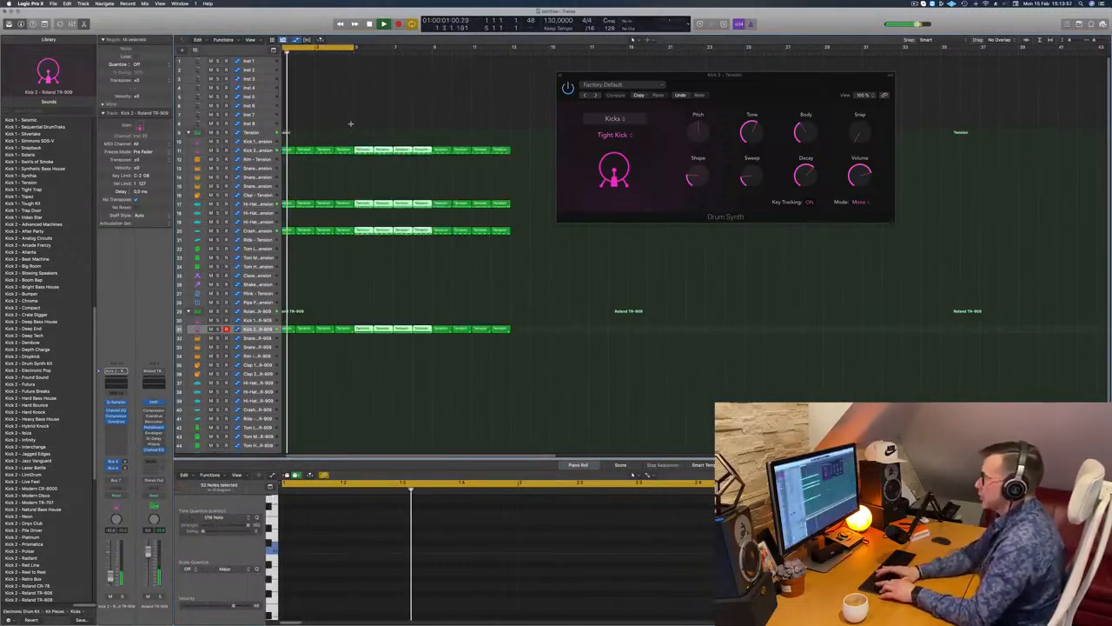
{"action": "key", "text": "space"}
{"action": "key", "text": "space"}
Step: Move the Drum Synth window aside and extend the cycle range to bar 17 to cover all drum regions
{"action": "left_click_drag", "start_coordinate": [733, 75], "coordinate": [871, 120]}
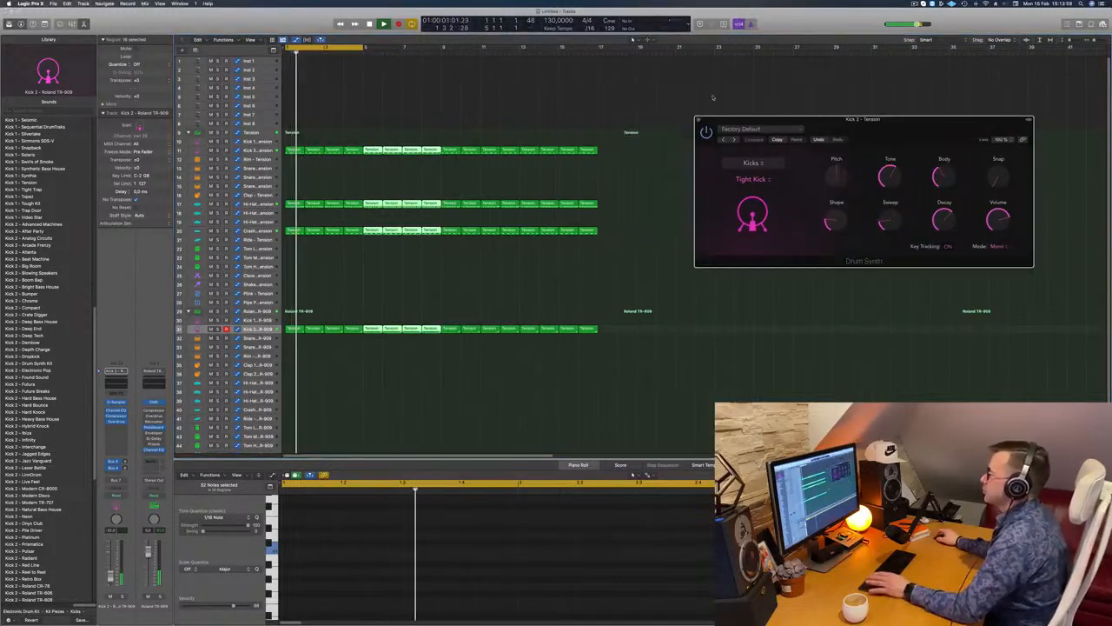
{"action": "left_click_drag", "start_coordinate": [363, 48], "coordinate": [592, 73]}
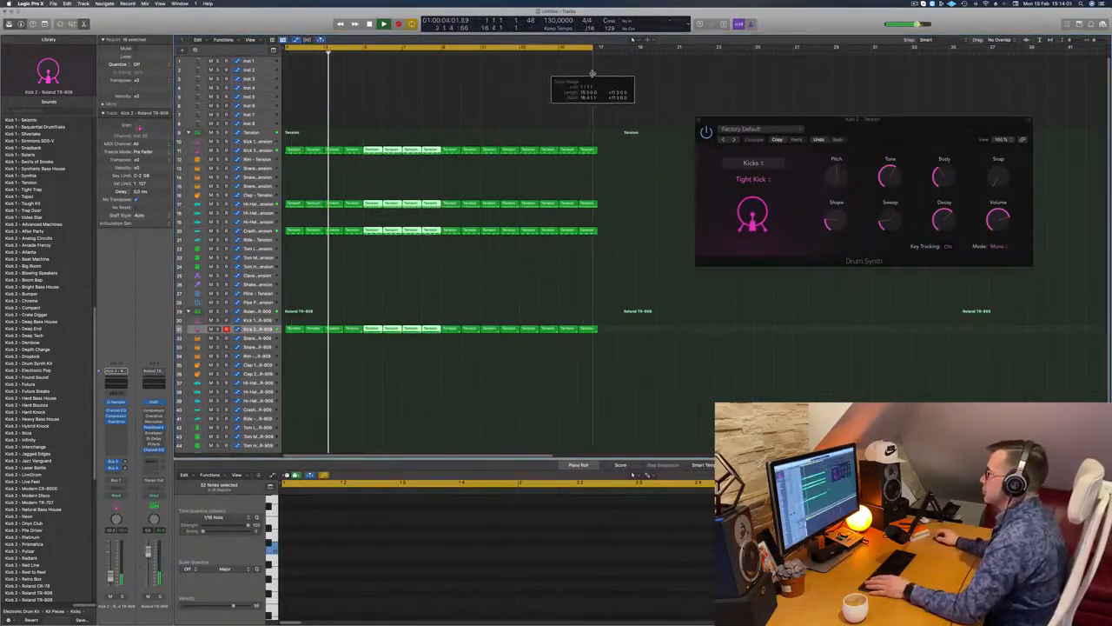
{"action": "left_click", "coordinate": [479, 107]}
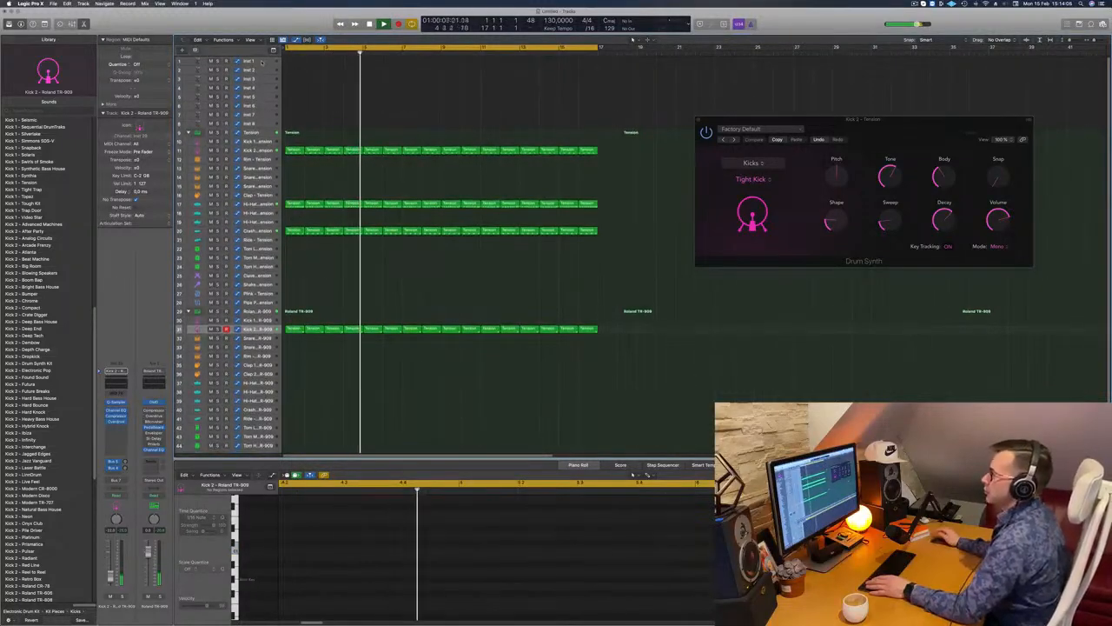
Step: Select the empty Inst 1 track and increase its track height during playback
{"action": "left_click", "coordinate": [261, 61]}
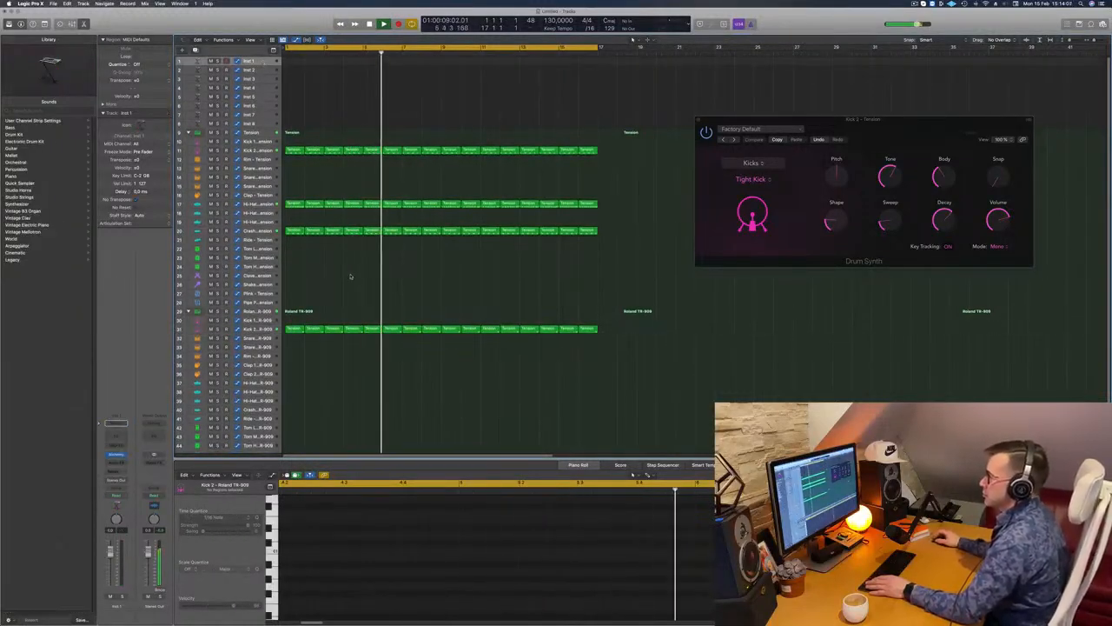
{"action": "key", "text": "Return"}
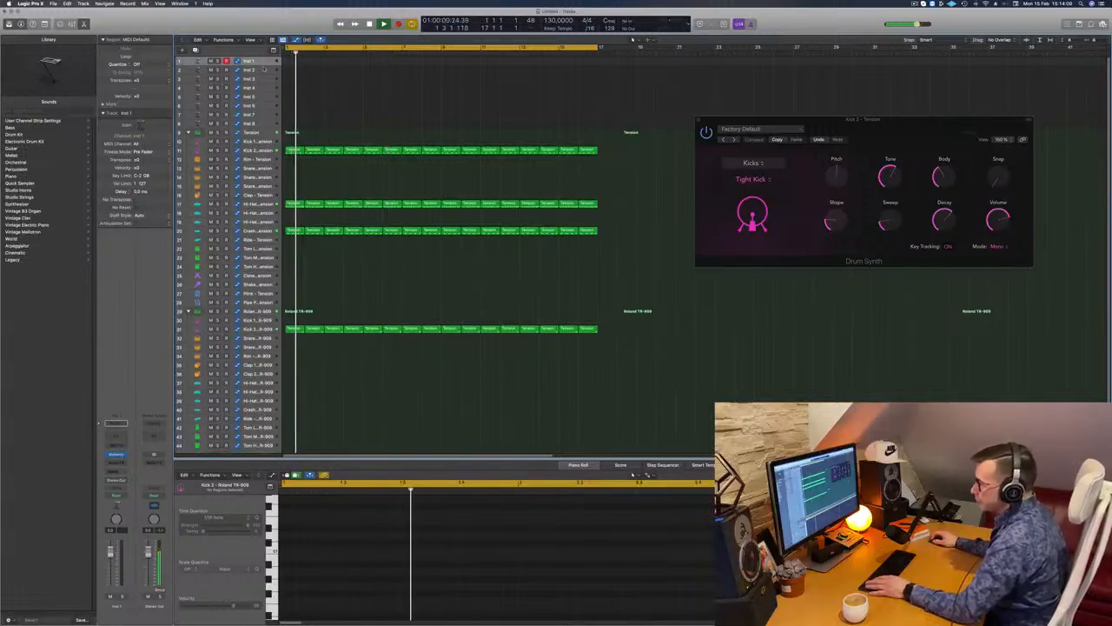
{"action": "left_click_drag", "start_coordinate": [264, 65], "coordinate": [259, 103]}
{"action": "key", "text": "Return"}
{"action": "key", "text": "Return"}
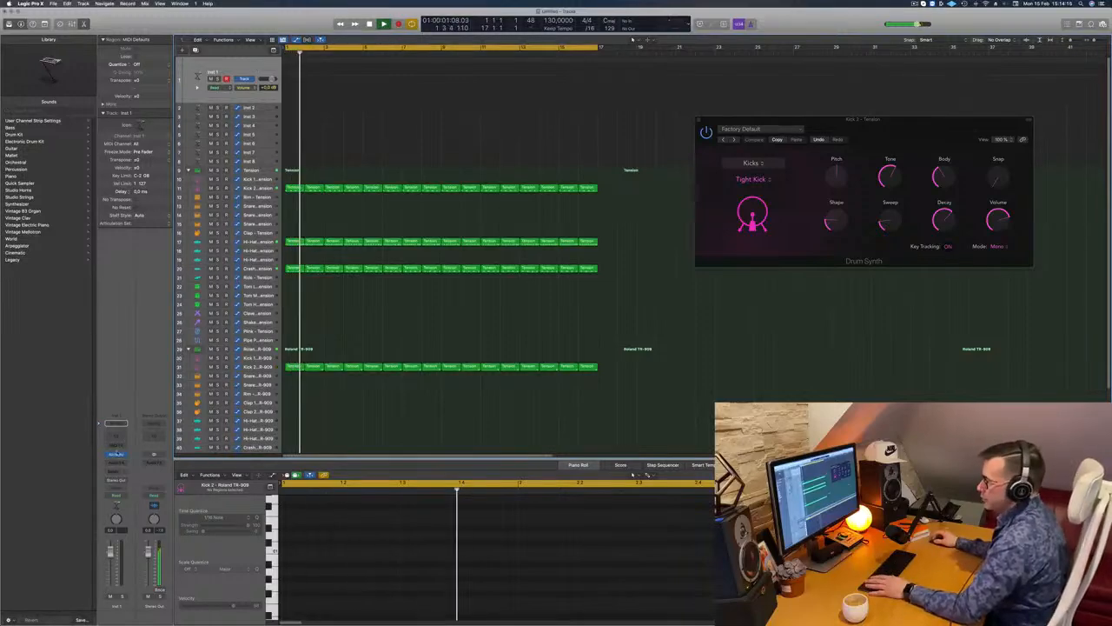
Step: Open the Inst 1 track's Alchemy synth and load the 808 Bass preset from the Bass category
{"action": "left_click", "coordinate": [117, 453]}
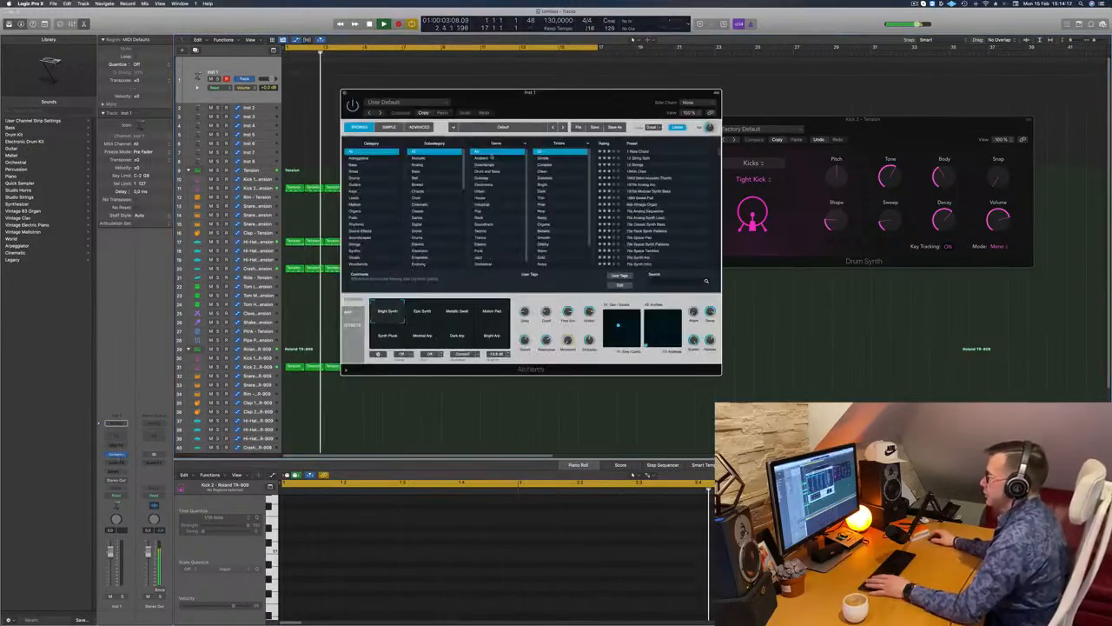
{"action": "left_click_drag", "start_coordinate": [567, 113], "coordinate": [655, 158]}
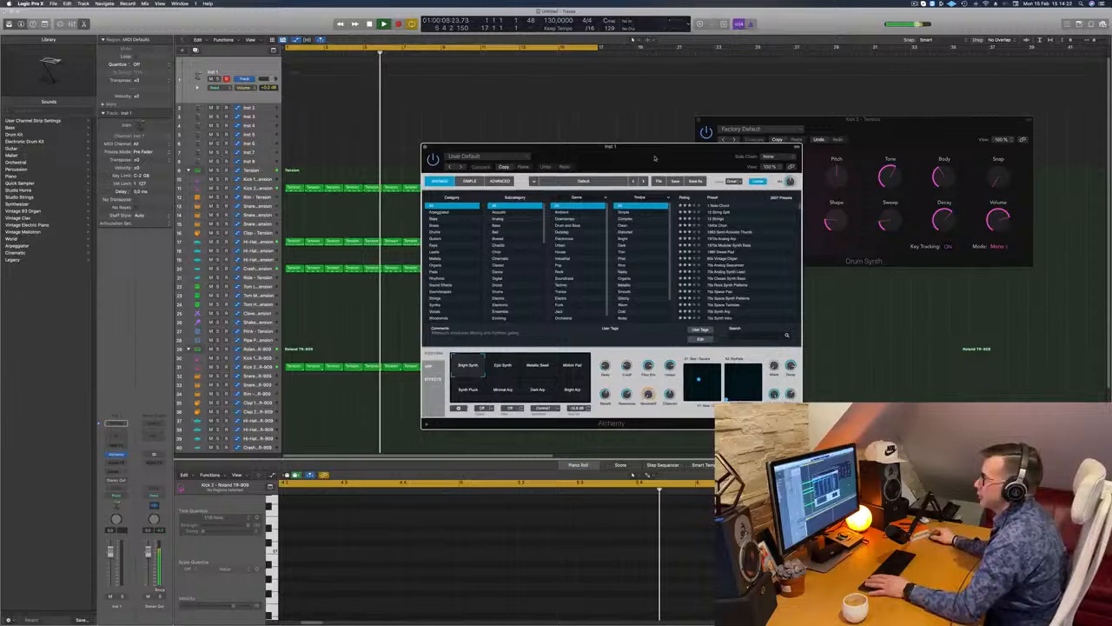
{"action": "left_click", "coordinate": [434, 218]}
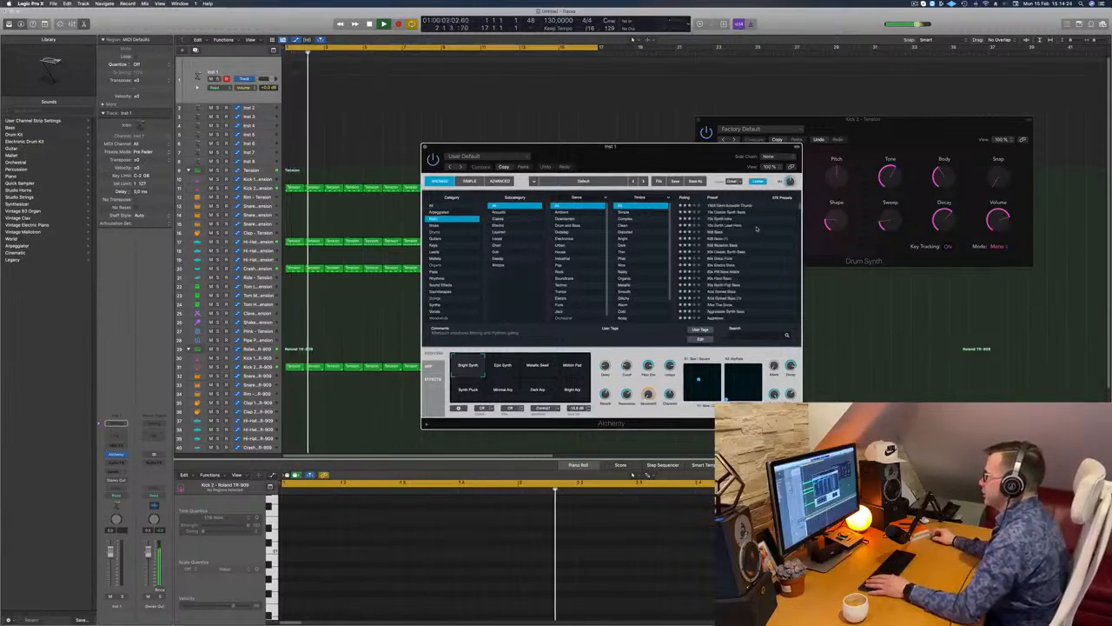
{"action": "left_click", "coordinate": [712, 232]}
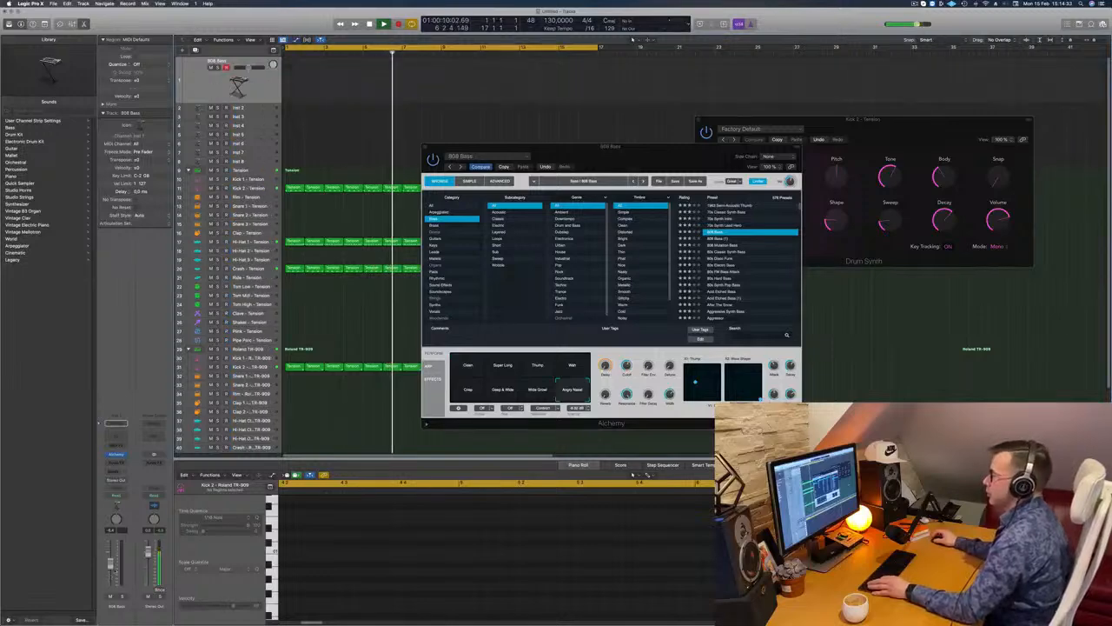
Step: Toggle solo on the 808 Bass track on and off, and show the Musical Typing keyboard
{"action": "key", "text": "s"}
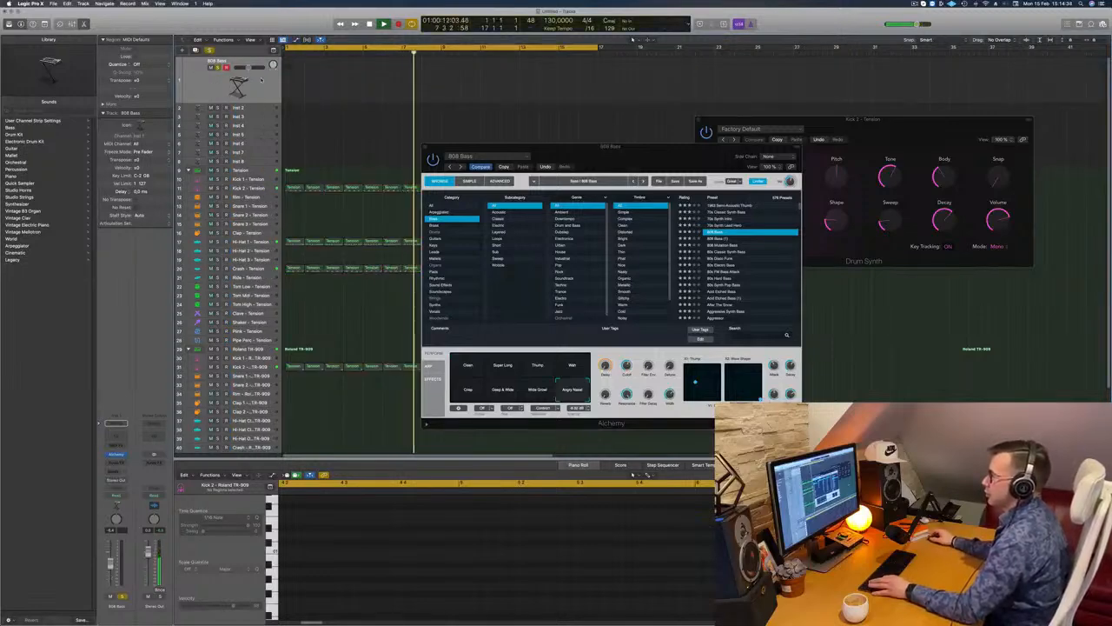
{"action": "key", "text": "s"}
{"action": "key", "text": "super+k"}
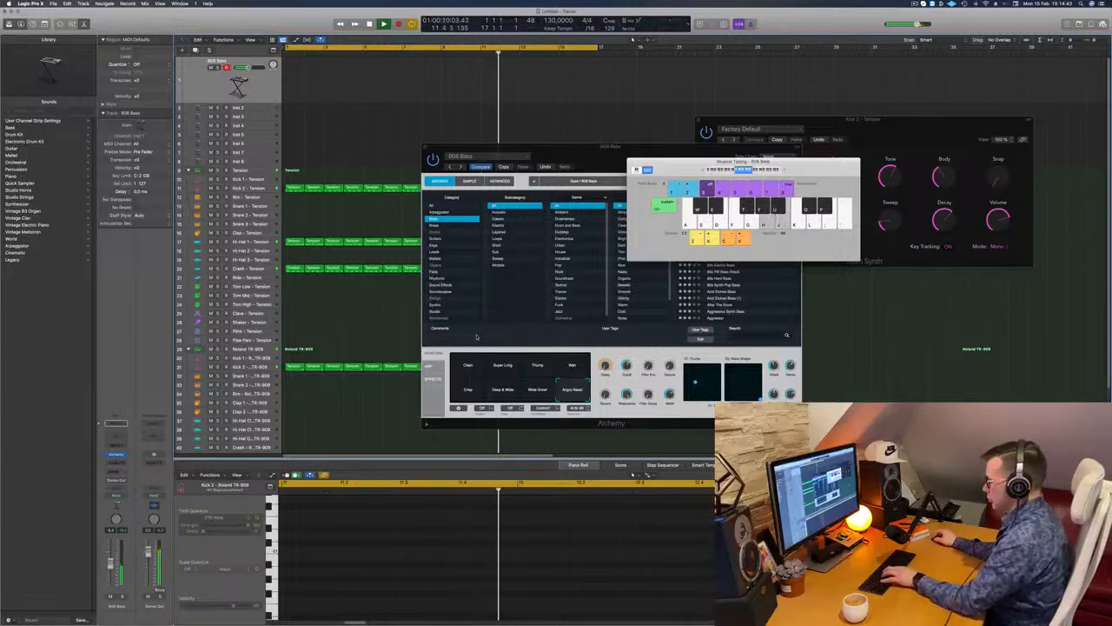
Step: Audition the 808 Bass performance snapshots in Alchemy, including Clean, Crisp and Deep & Wide, and settle on Wide Growl
{"action": "left_click", "coordinate": [471, 372]}
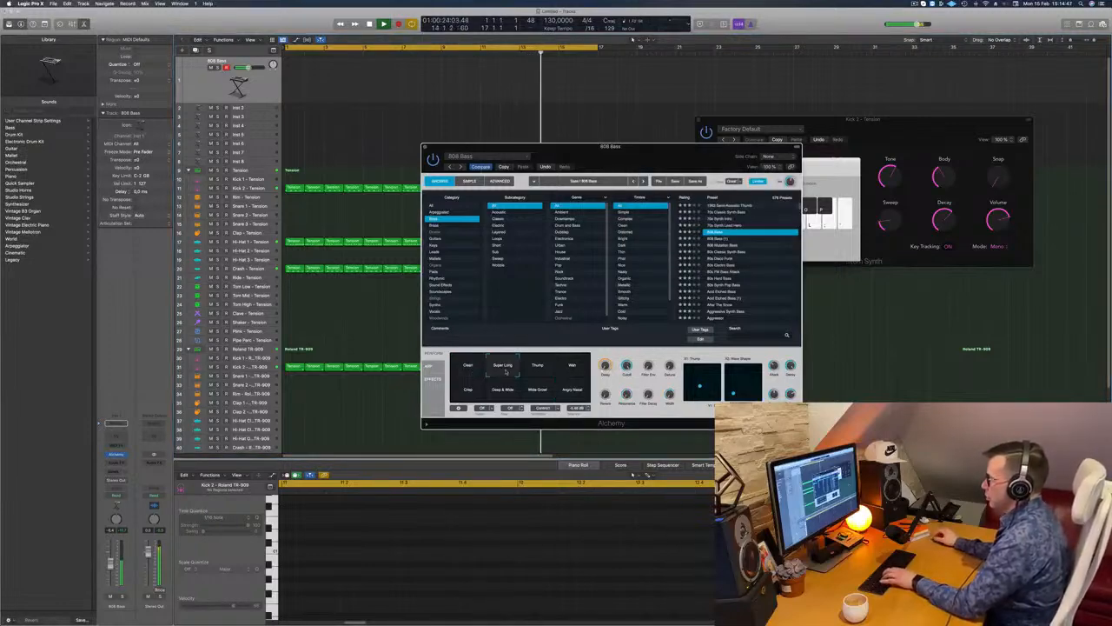
{"action": "left_click", "coordinate": [533, 371]}
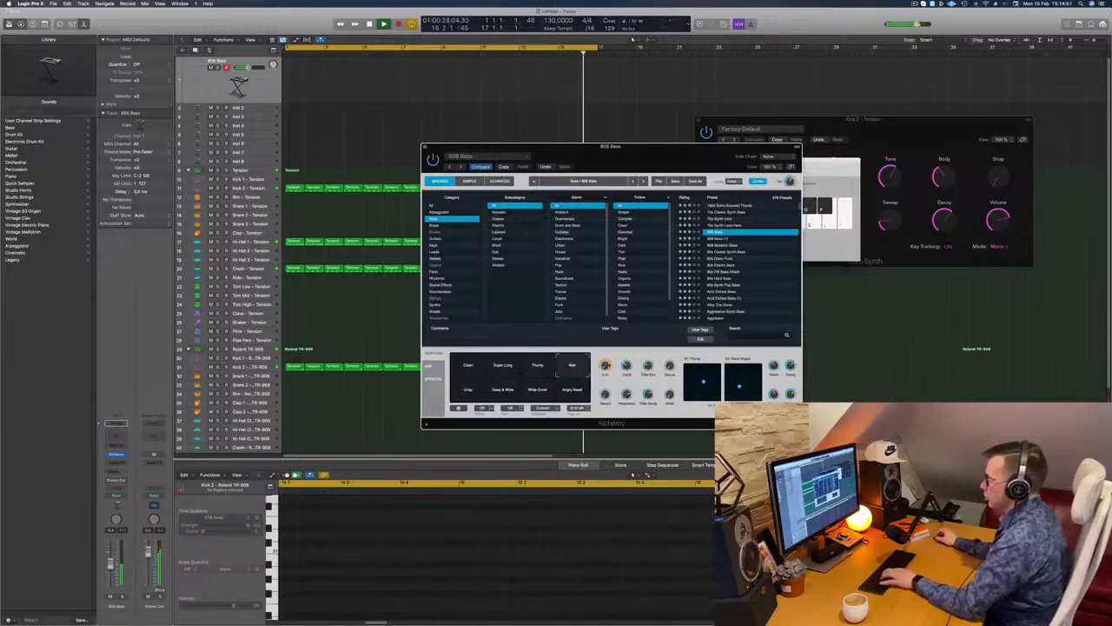
{"action": "left_click", "coordinate": [471, 390]}
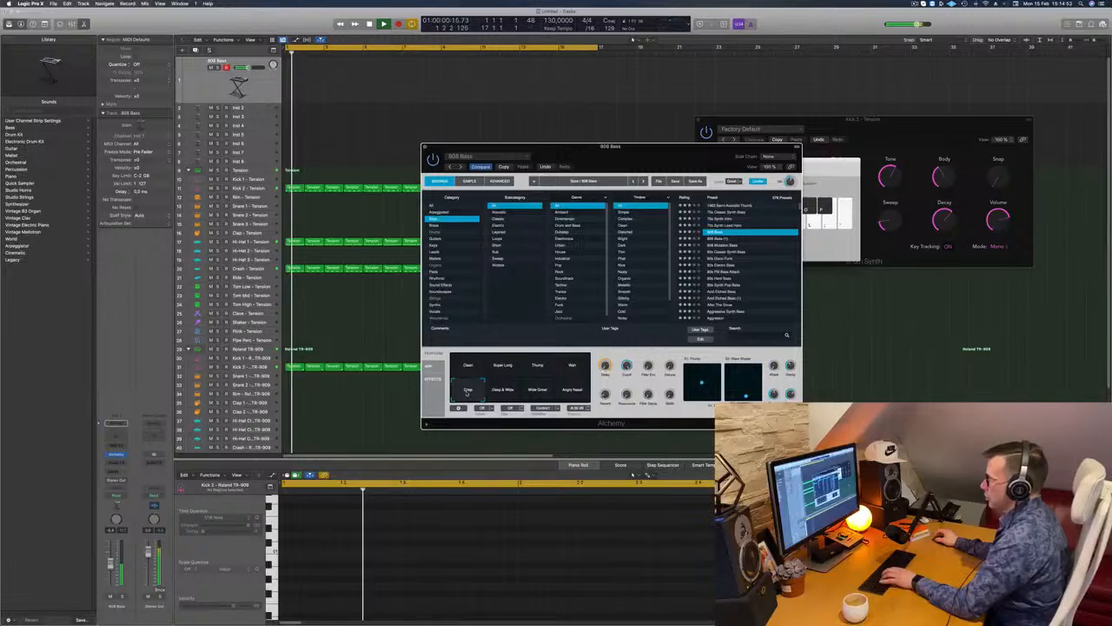
{"action": "left_click", "coordinate": [502, 390]}
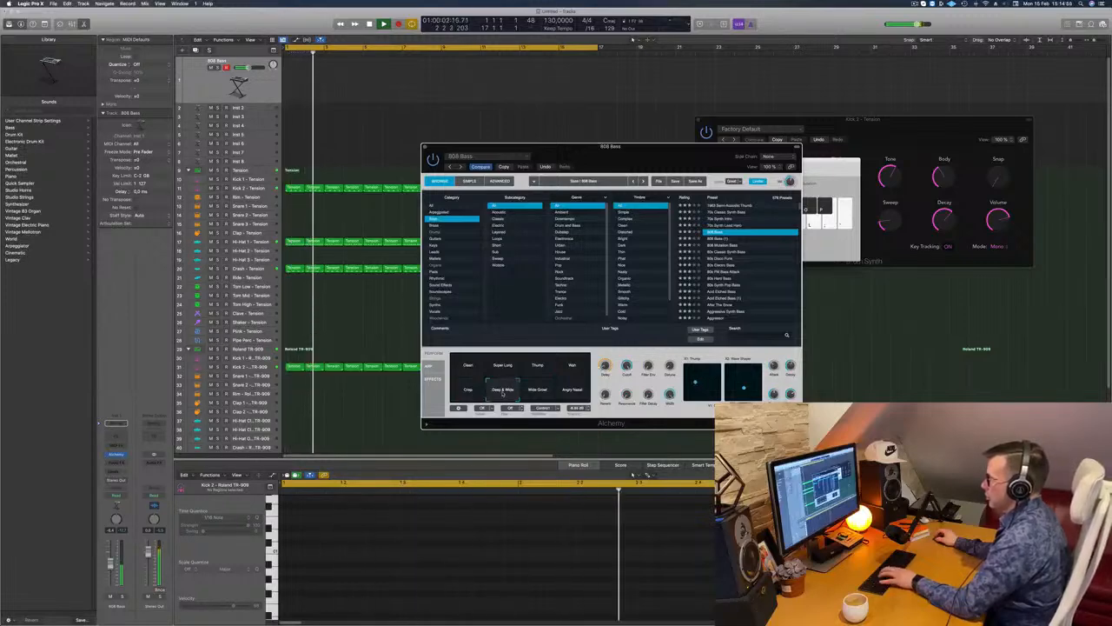
{"action": "left_click", "coordinate": [473, 391]}
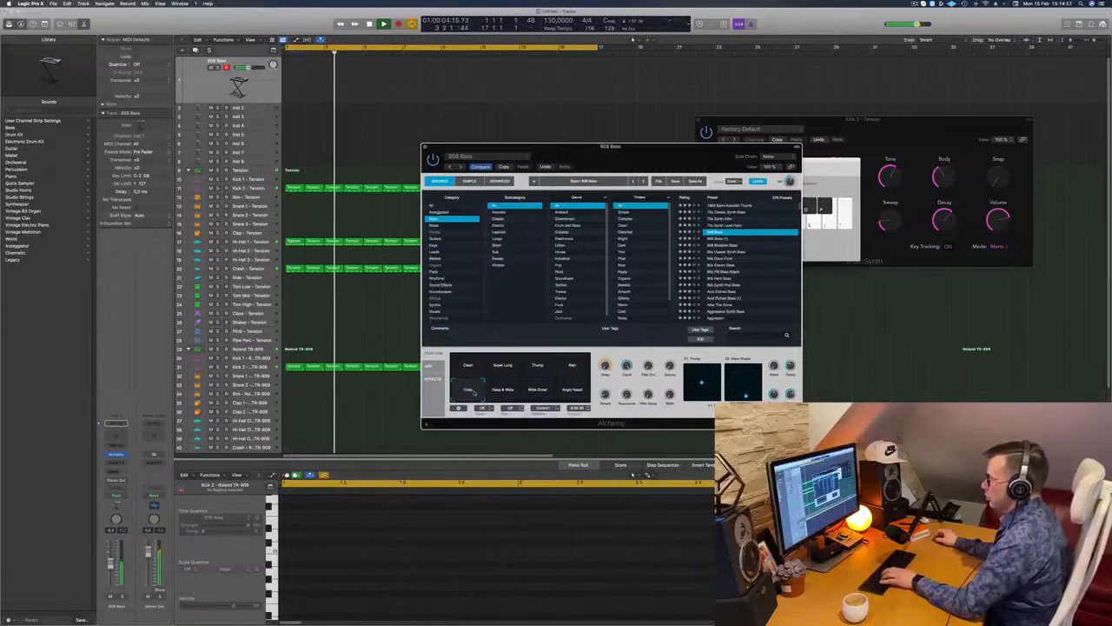
{"action": "left_click", "coordinate": [545, 392]}
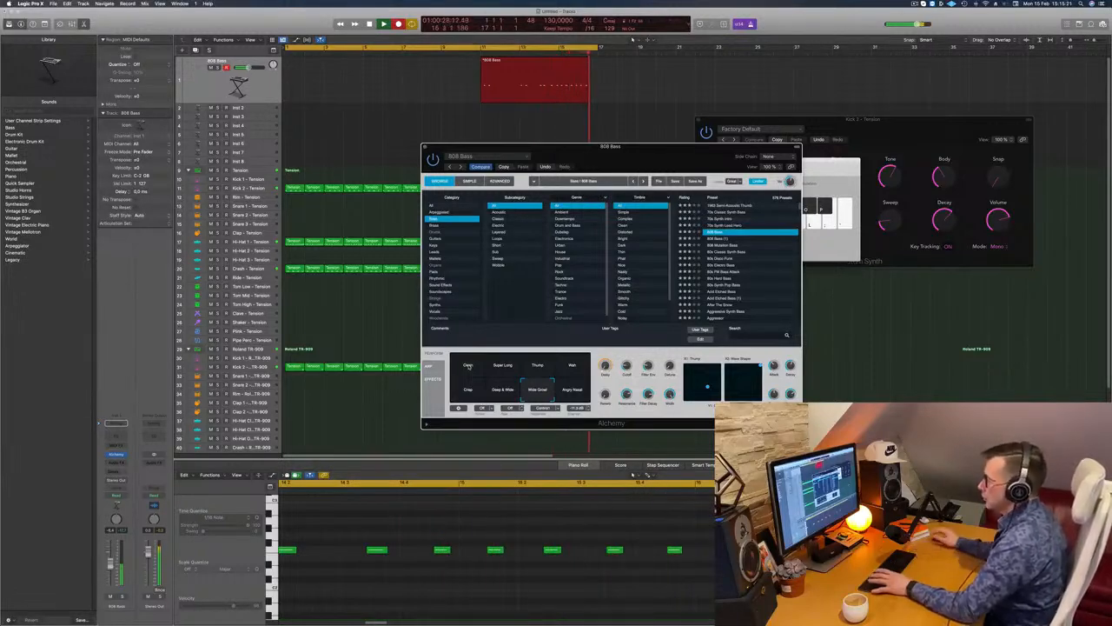
Step: Stop the 808 Bass recording, split the take at bar 15, delete the earlier part and move the remainder to bar 1
{"action": "key", "text": "space"}
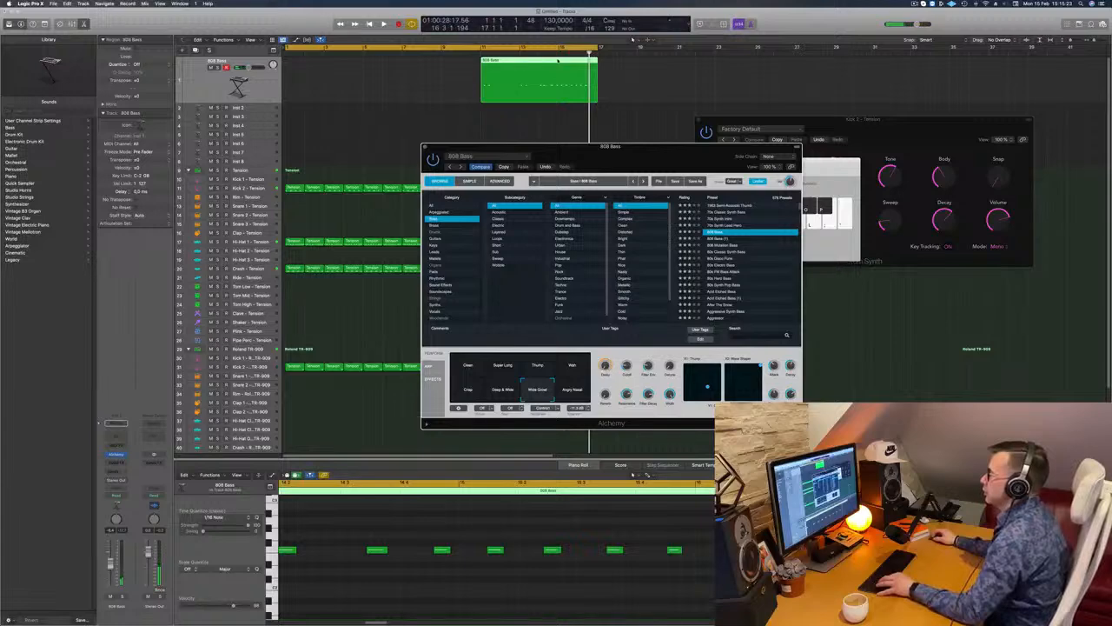
{"action": "left_click", "coordinate": [557, 60]}
{"action": "key", "text": "Delete"}
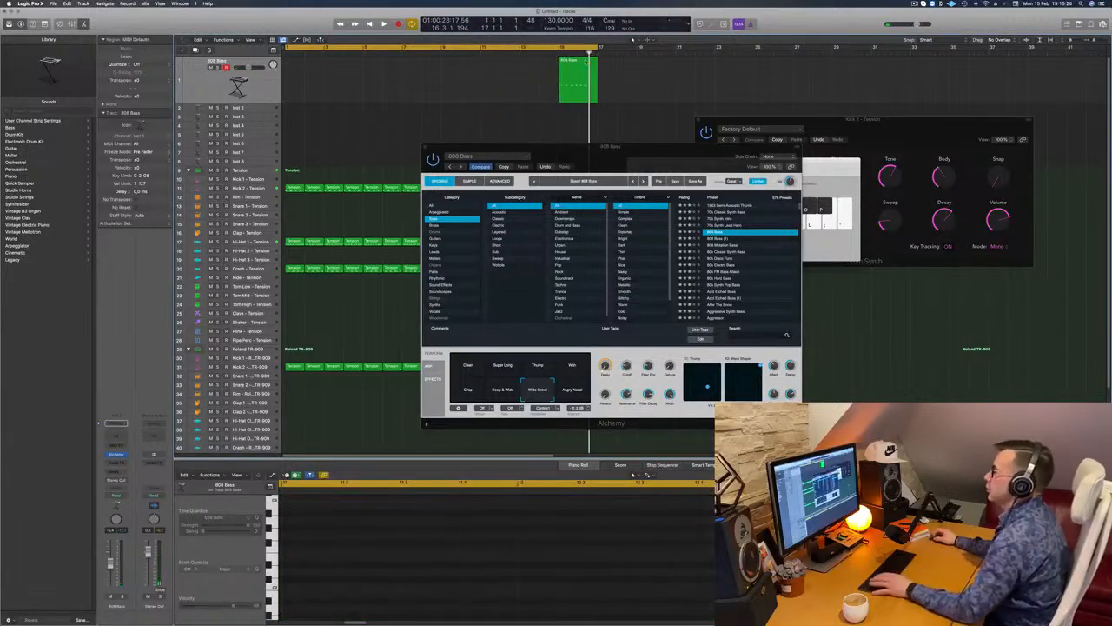
{"action": "left_click", "coordinate": [580, 77]}
{"action": "left_click_drag", "start_coordinate": [580, 76], "coordinate": [305, 77]}
Step: Quantize all recorded notes in the 808 Bass region to 1/16 Note and resume playback
{"action": "key", "text": "space"}
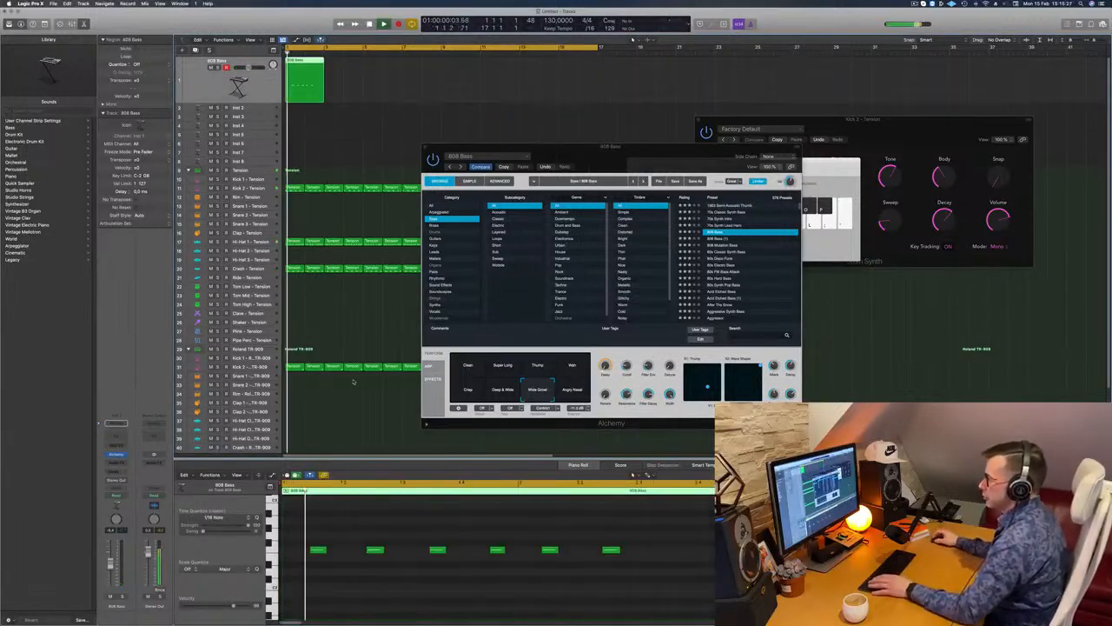
{"action": "key", "text": "space"}
{"action": "left_click", "coordinate": [366, 575]}
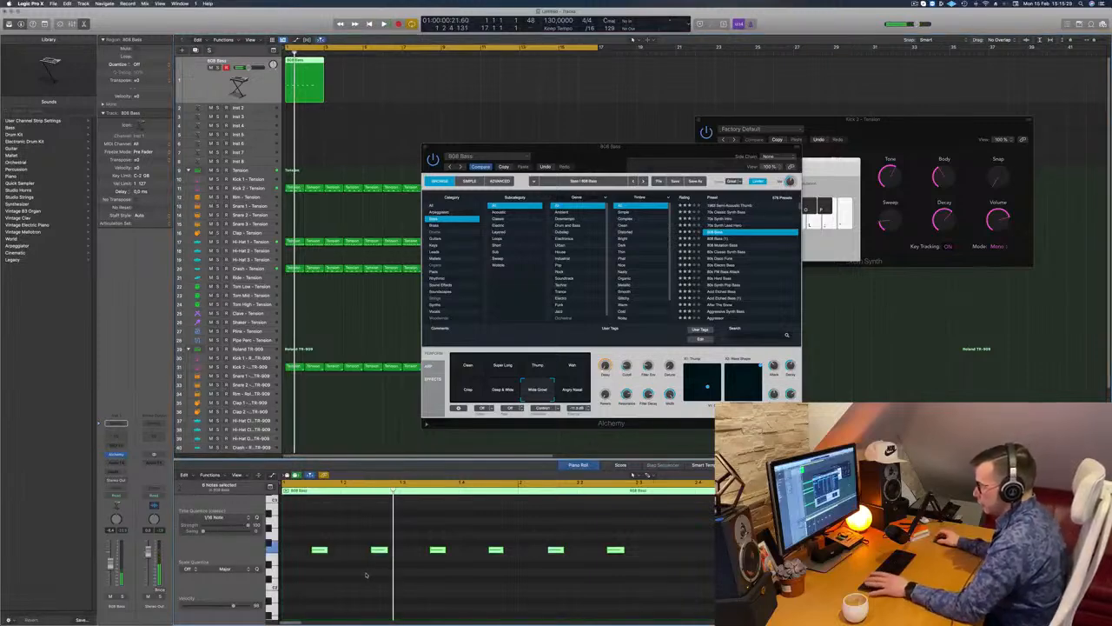
{"action": "key", "text": "space"}
{"action": "key", "text": "super+Left"}
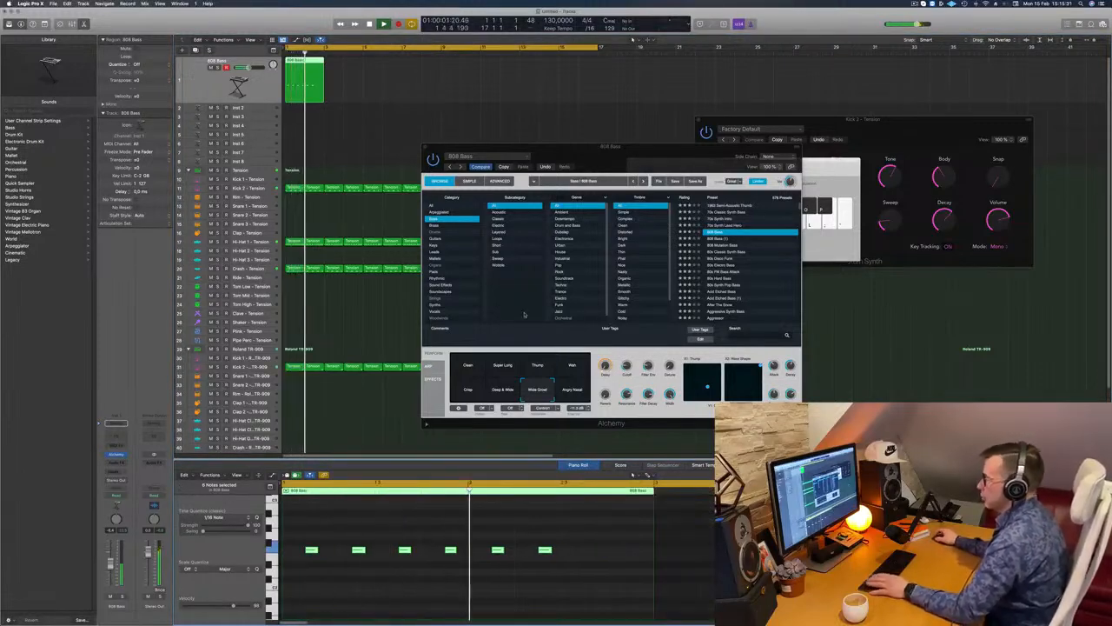
Step: Trim the 808 Bass region to its first bar and copy it repeatedly to fill bars 1 to 16
{"action": "double_click", "coordinate": [306, 76], "text": "super"}
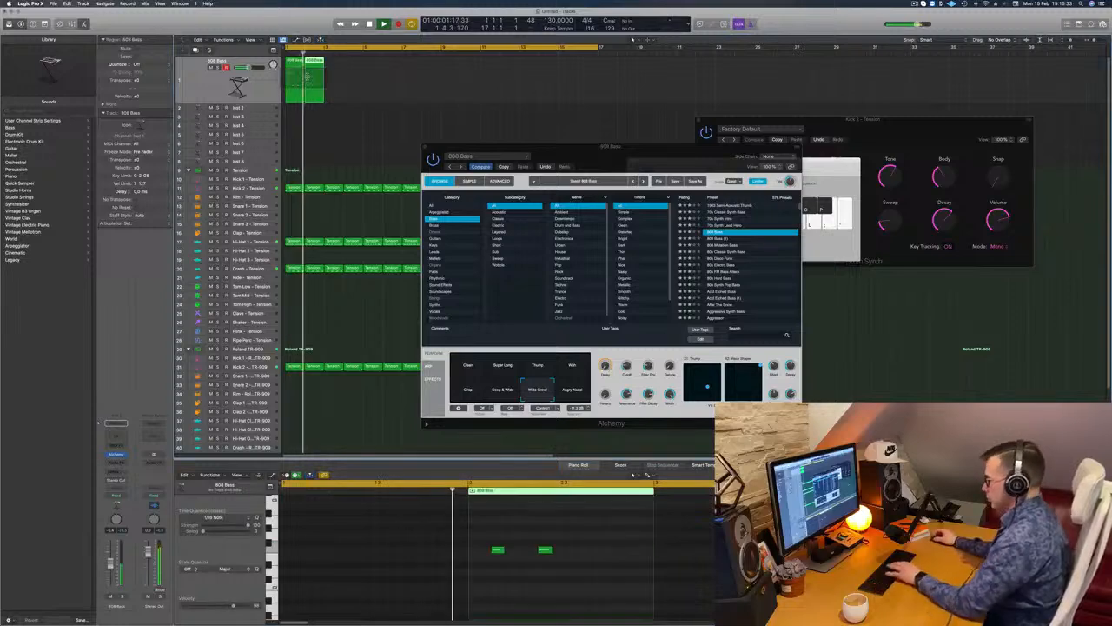
{"action": "key", "text": "Delete"}
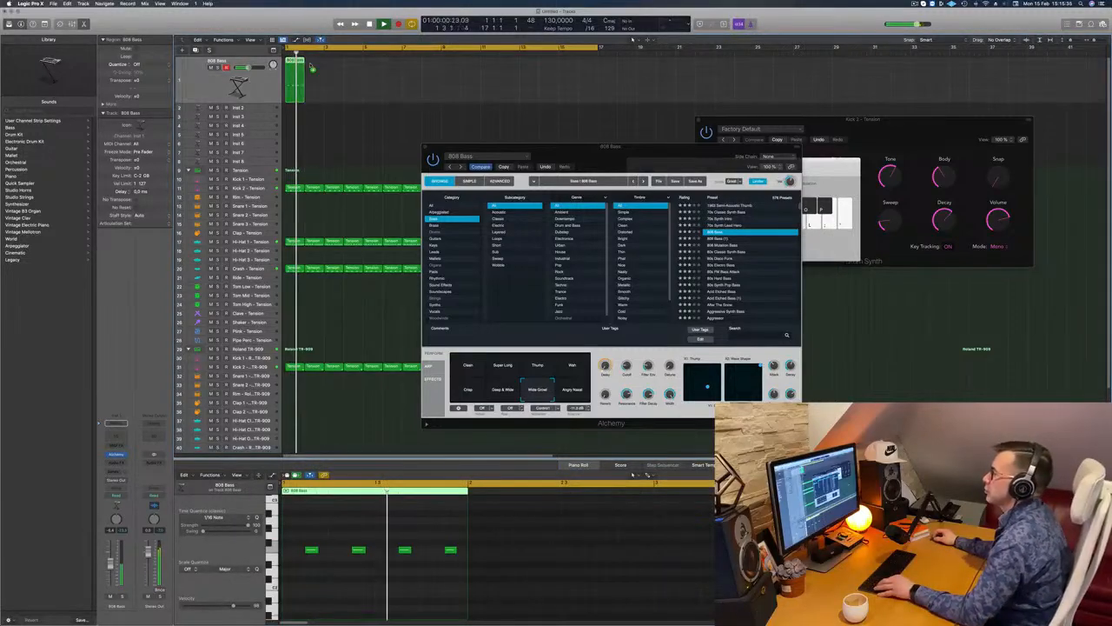
{"action": "left_click_drag", "start_coordinate": [355, 73], "coordinate": [348, 73]}
{"action": "key", "text": "super+r"}
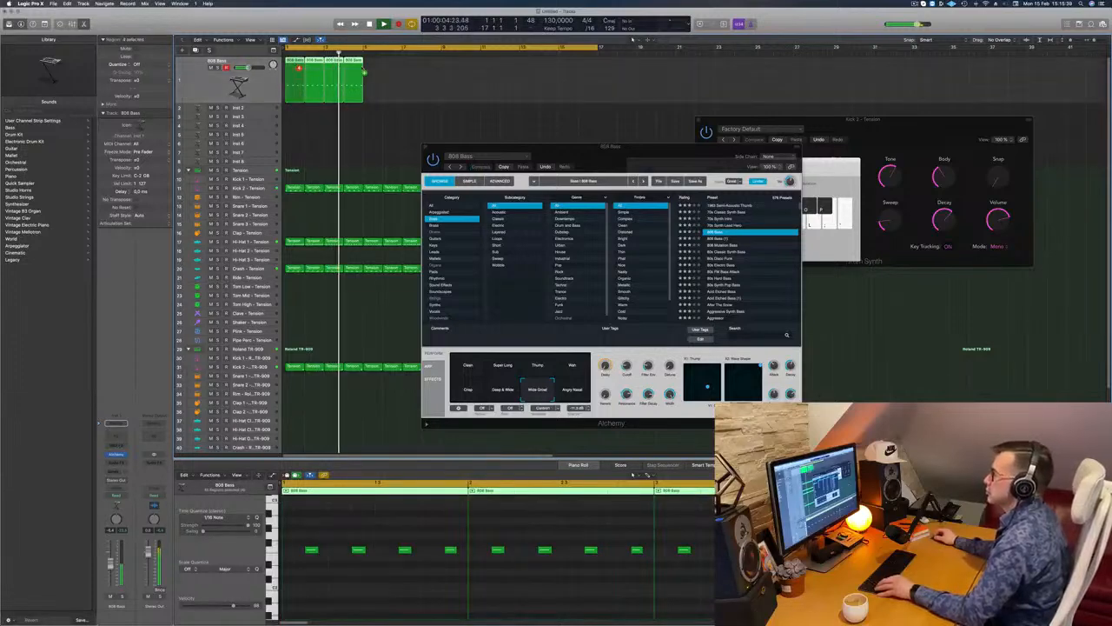
{"action": "left_click_drag", "start_coordinate": [300, 73], "coordinate": [377, 73]}
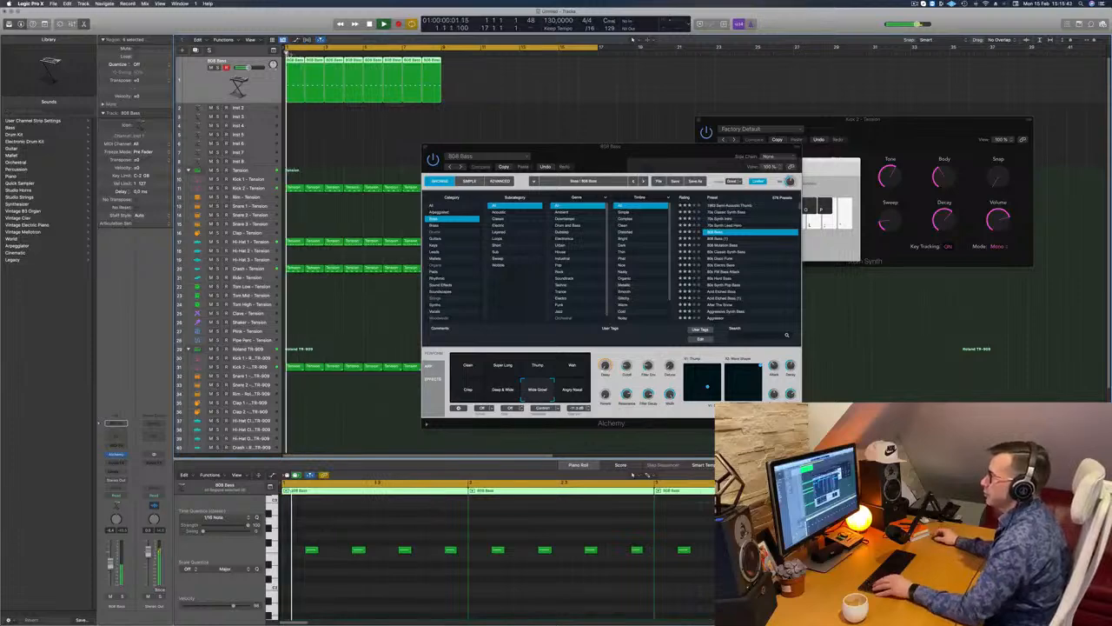
{"action": "left_click_drag", "start_coordinate": [296, 58], "coordinate": [446, 68]}
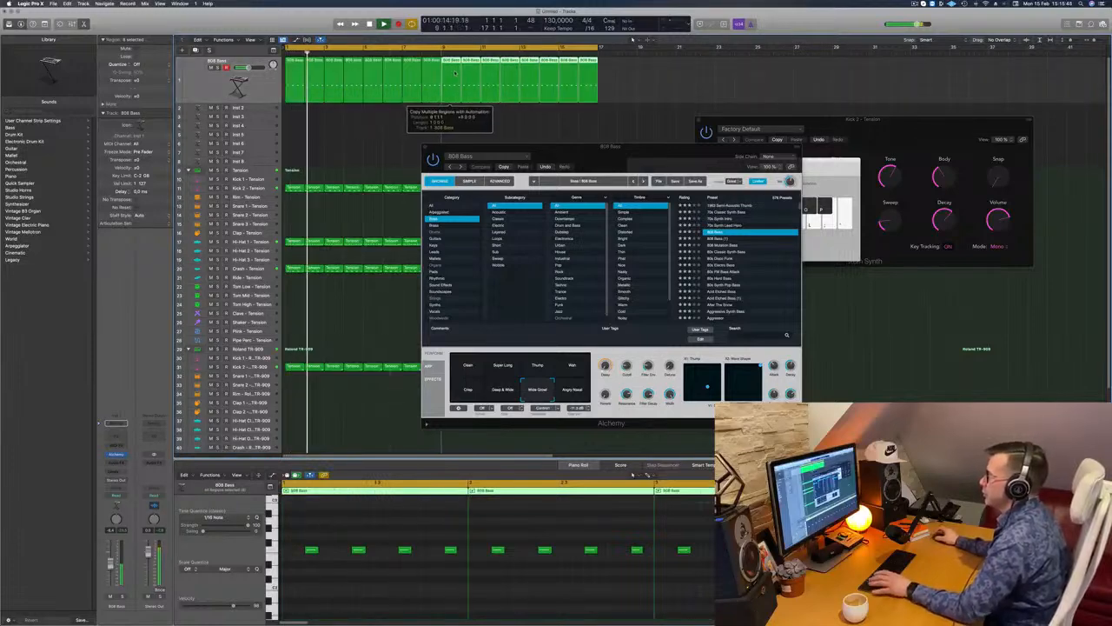
Step: Adjust the Reverb amount of the 808 Bass patch in Alchemy and replay the loop from the beginning
{"action": "left_click_drag", "start_coordinate": [620, 147], "coordinate": [618, 89]}
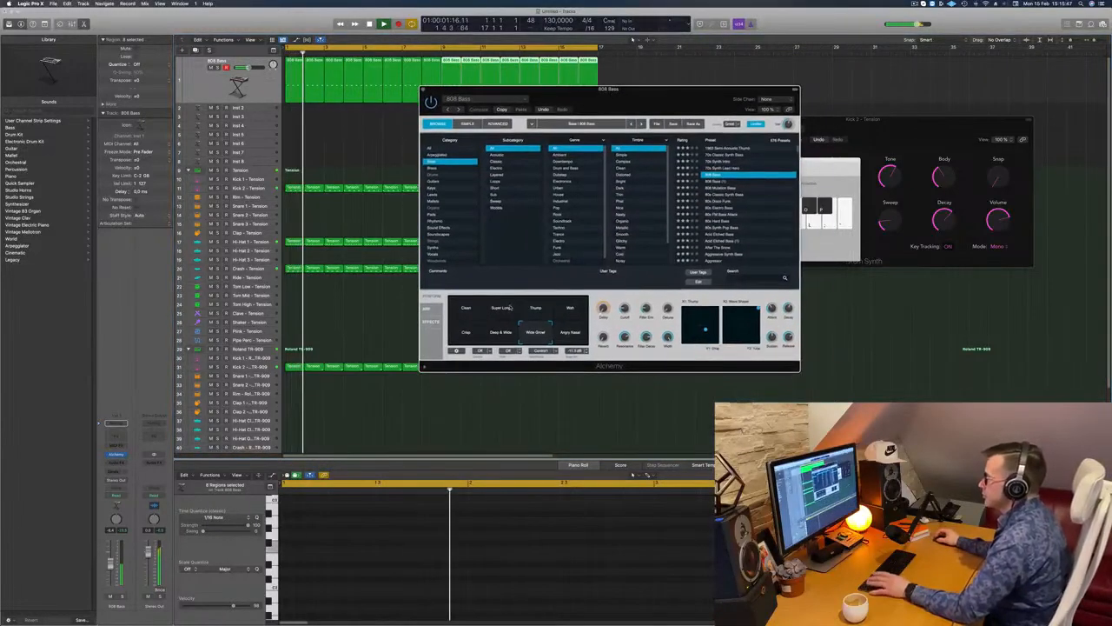
{"action": "left_click_drag", "start_coordinate": [604, 335], "coordinate": [610, 288]}
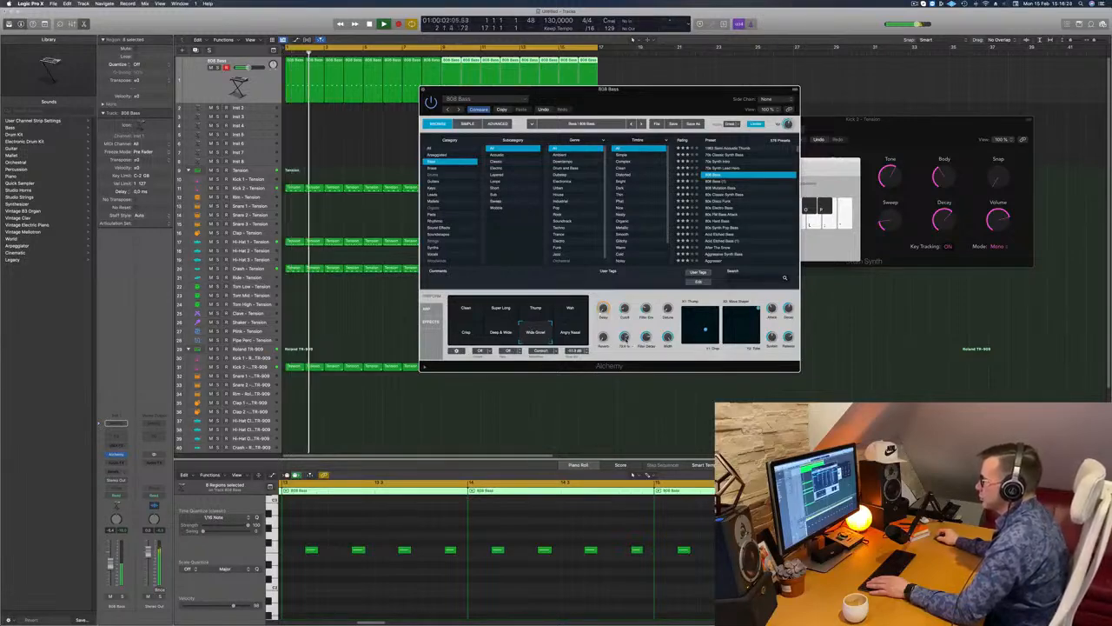
{"action": "left_click_drag", "start_coordinate": [656, 90], "coordinate": [687, 90]}
{"action": "key", "text": "Return"}
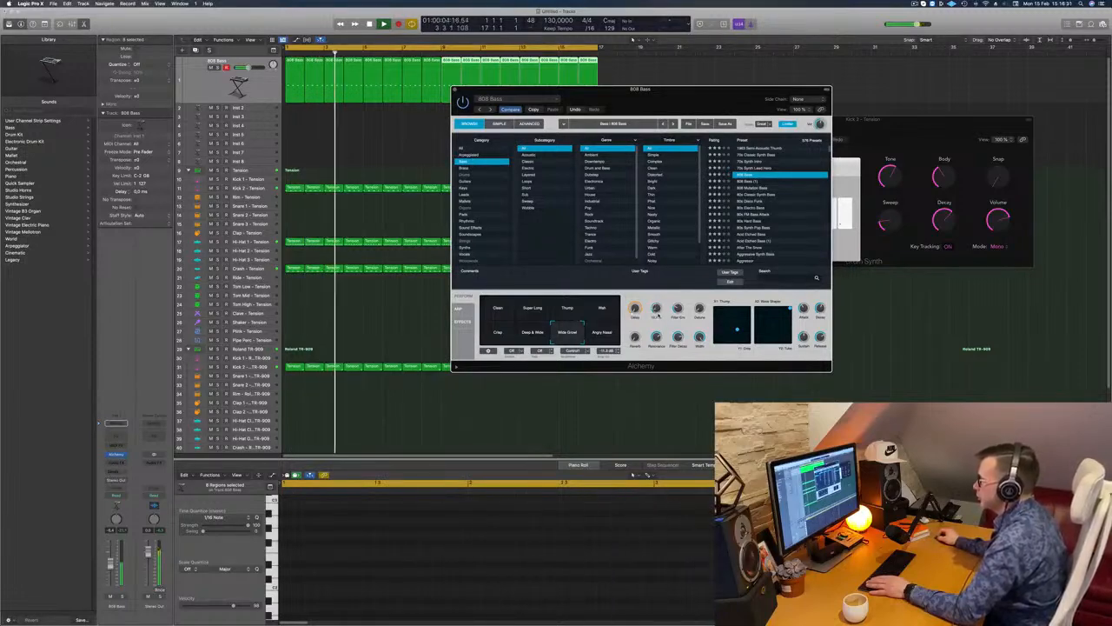
{"action": "left_click_drag", "start_coordinate": [671, 101], "coordinate": [666, 150]}
{"action": "key", "text": "Return"}
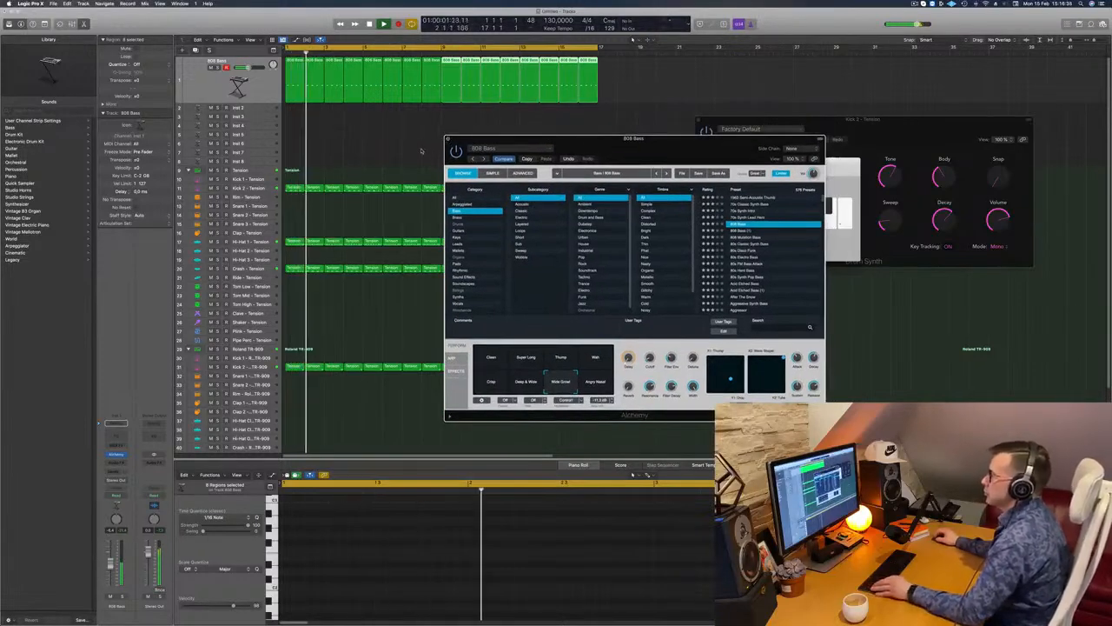
Step: Close the 808 Bass instrument window and open the Alchemy instrument on the Inst 2 track
{"action": "key", "text": "super+w"}
{"action": "scroll", "coordinate": [420, 150], "scroll_direction": "left", "scroll_amount": 5}
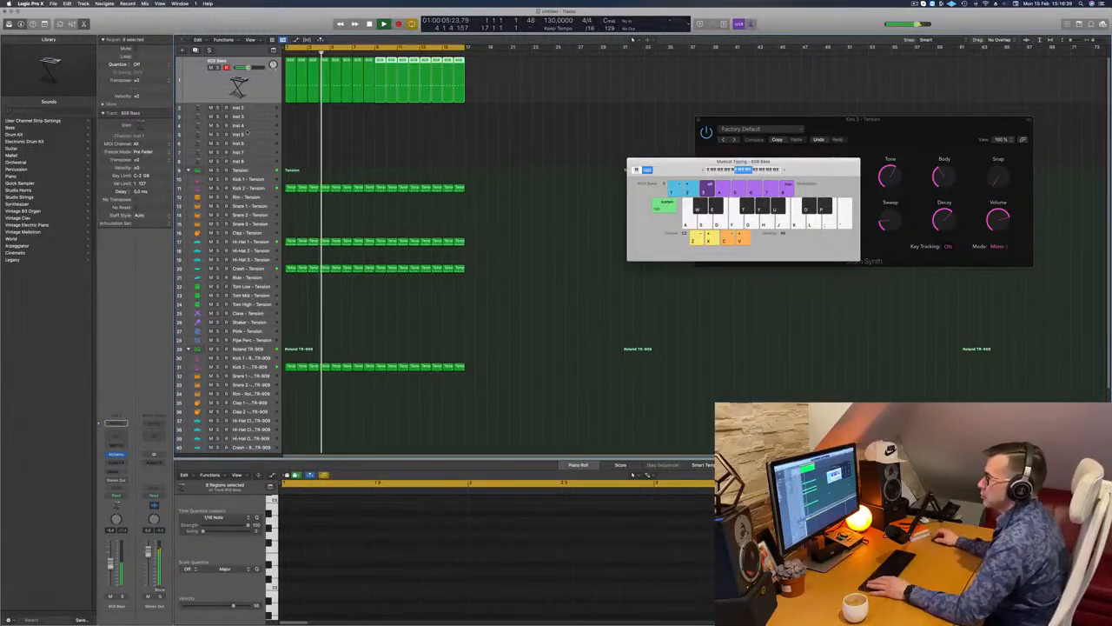
{"action": "left_click", "coordinate": [257, 110]}
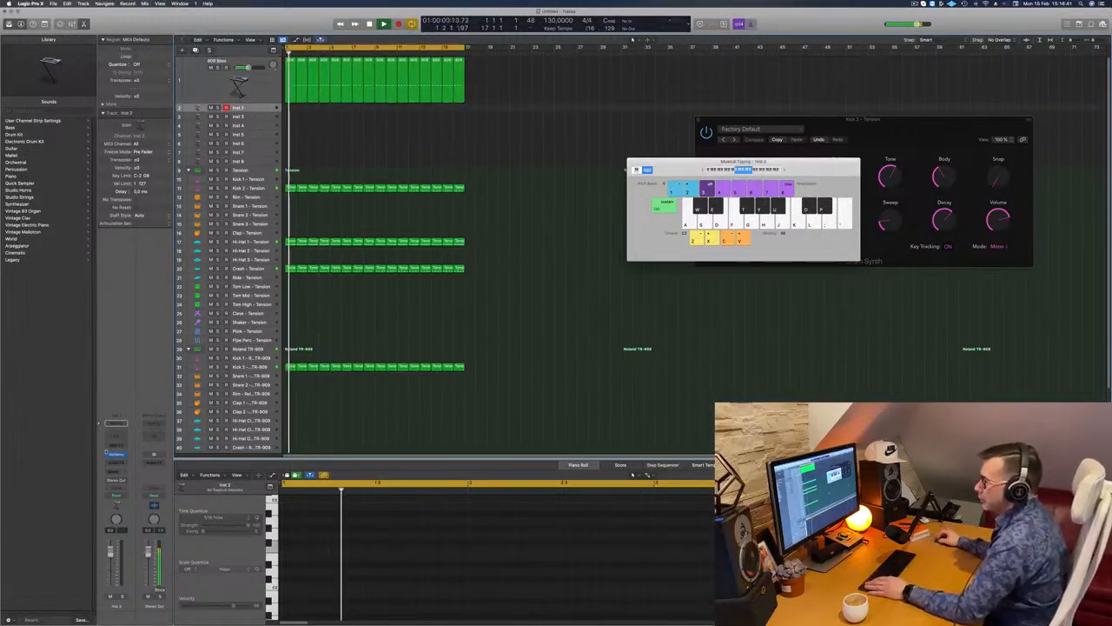
{"action": "left_click", "coordinate": [116, 454]}
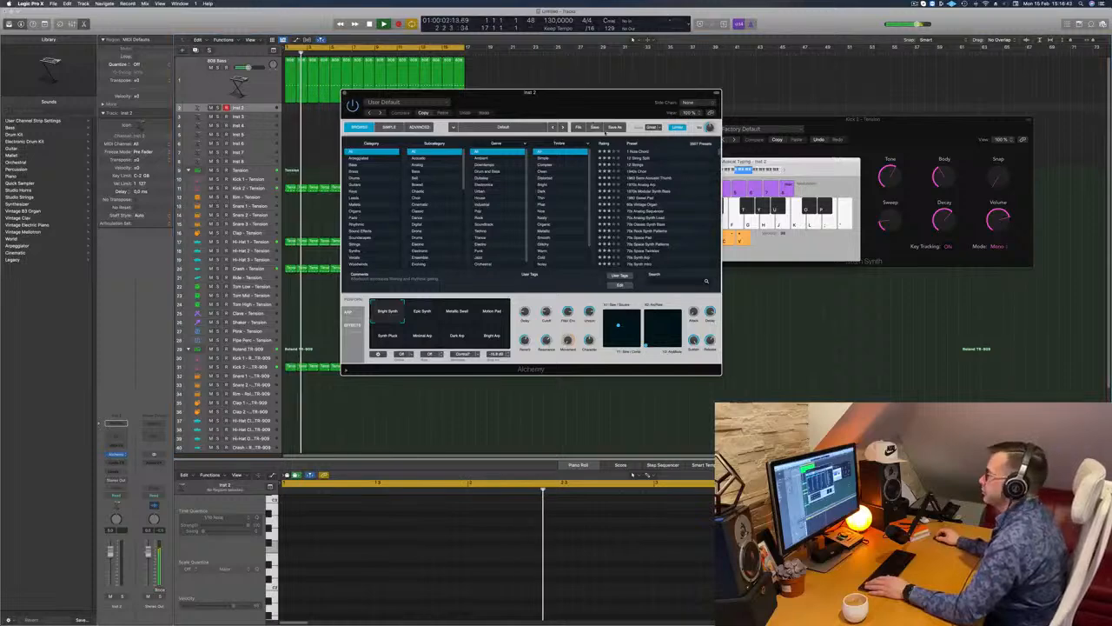
{"action": "left_click_drag", "start_coordinate": [494, 126], "coordinate": [601, 155]}
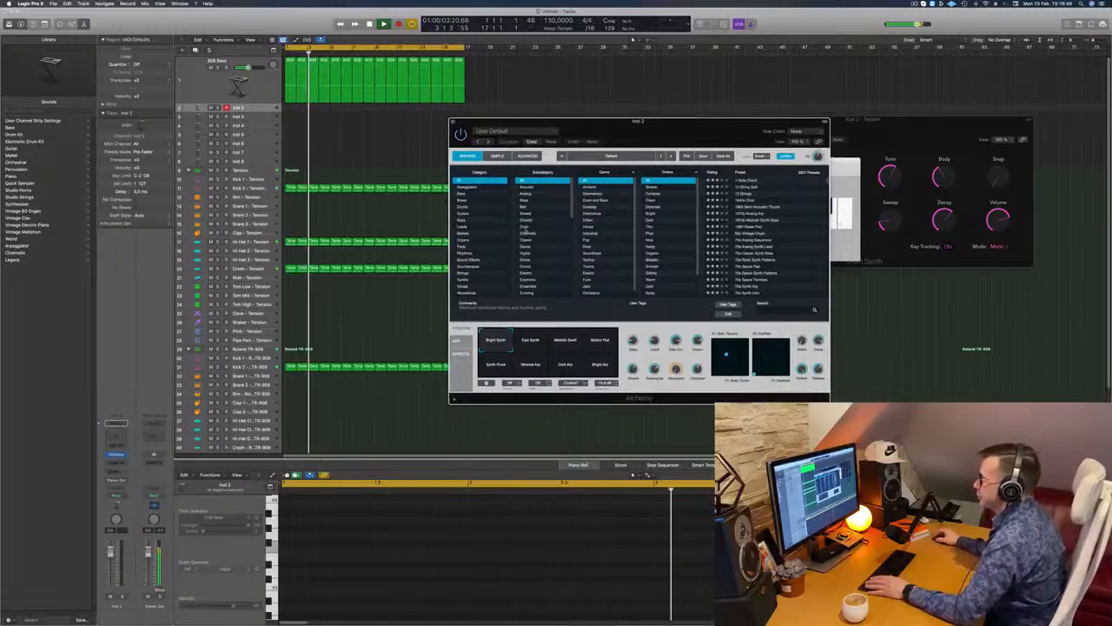
Step: Filter the Alchemy presets by the Techno genre and load 80s Hard Bass on the second track
{"action": "left_click", "coordinate": [590, 259]}
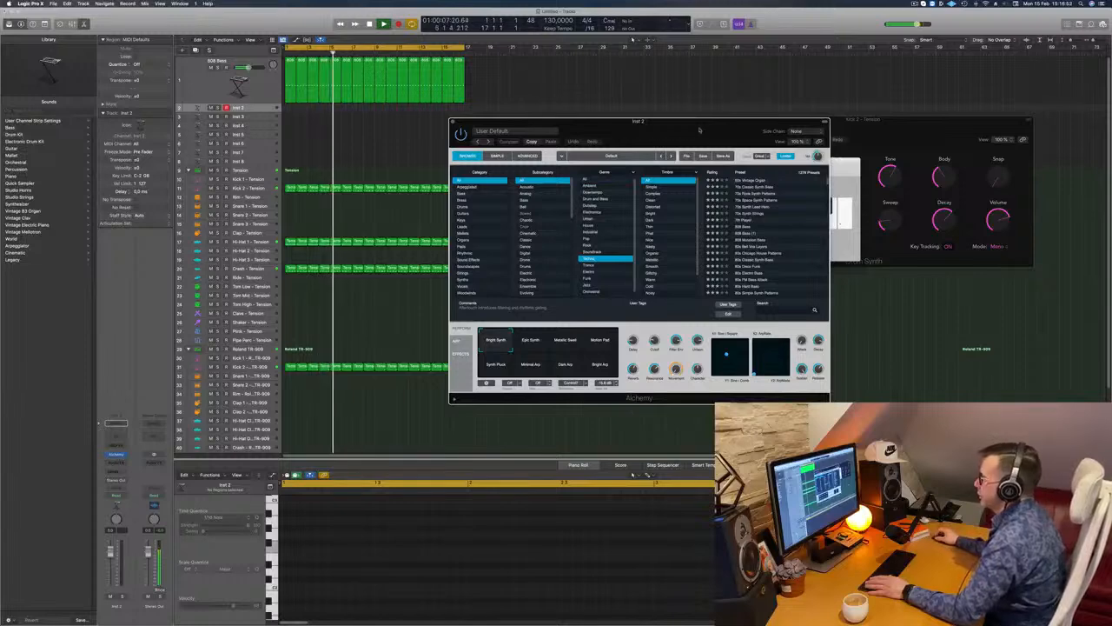
{"action": "left_click_drag", "start_coordinate": [699, 130], "coordinate": [643, 133]}
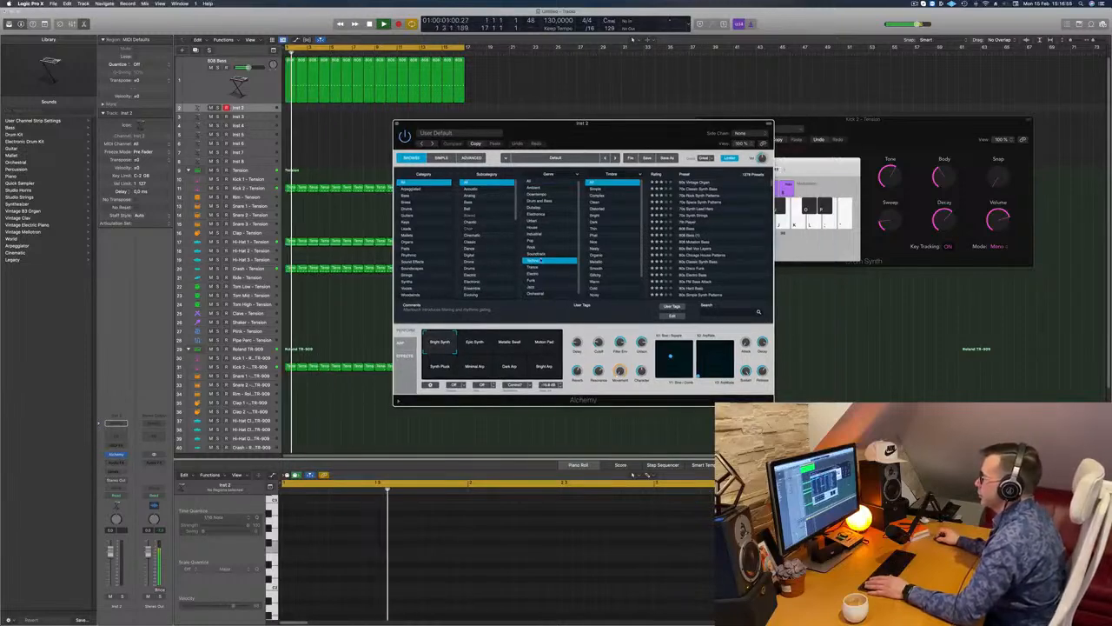
{"action": "scroll", "coordinate": [730, 242], "scroll_direction": "down", "scroll_amount": 5}
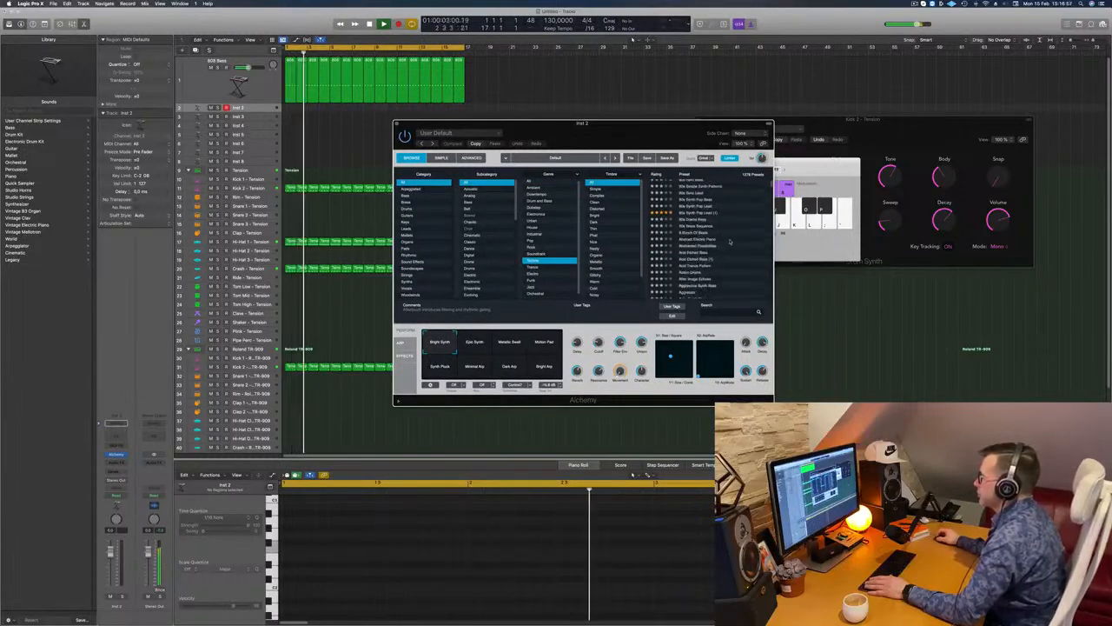
{"action": "scroll", "coordinate": [730, 241], "scroll_direction": "up", "scroll_amount": 3}
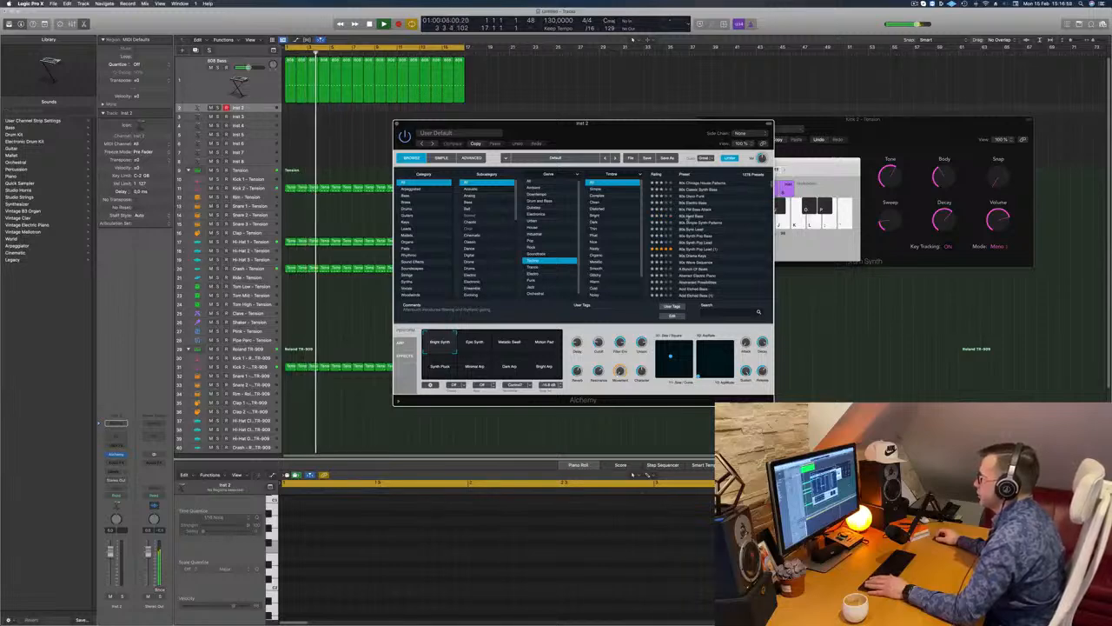
{"action": "left_click", "coordinate": [683, 217]}
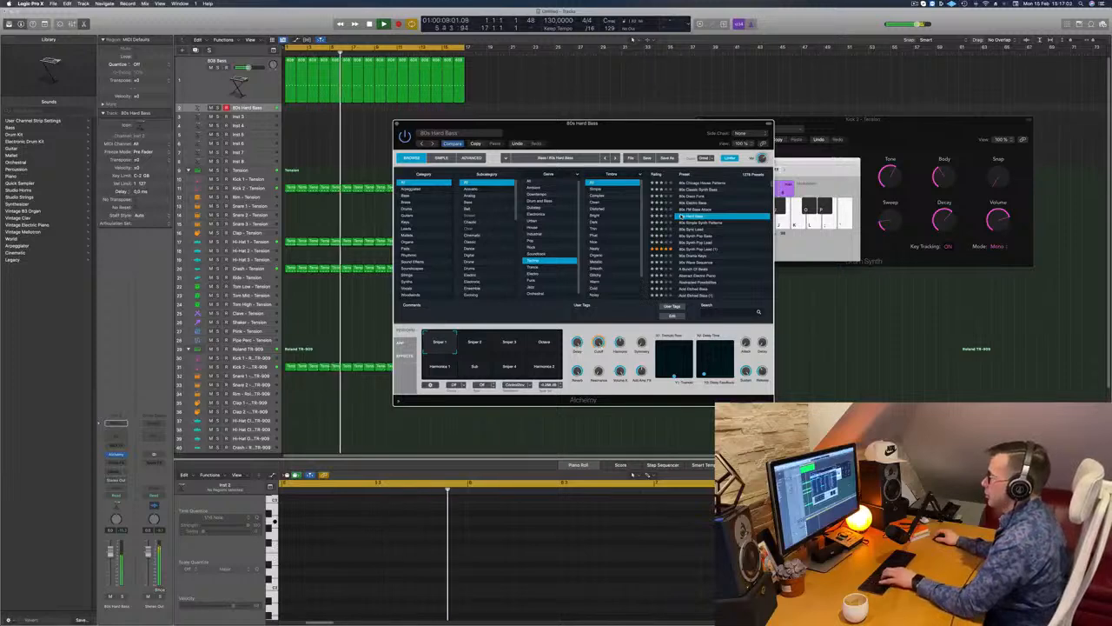
Step: Copy the first 808 Bass region to the 80s Hard Bass track, reduce it to one note and stretch that note across bar 1
{"action": "left_click_drag", "start_coordinate": [661, 128], "coordinate": [674, 208]}
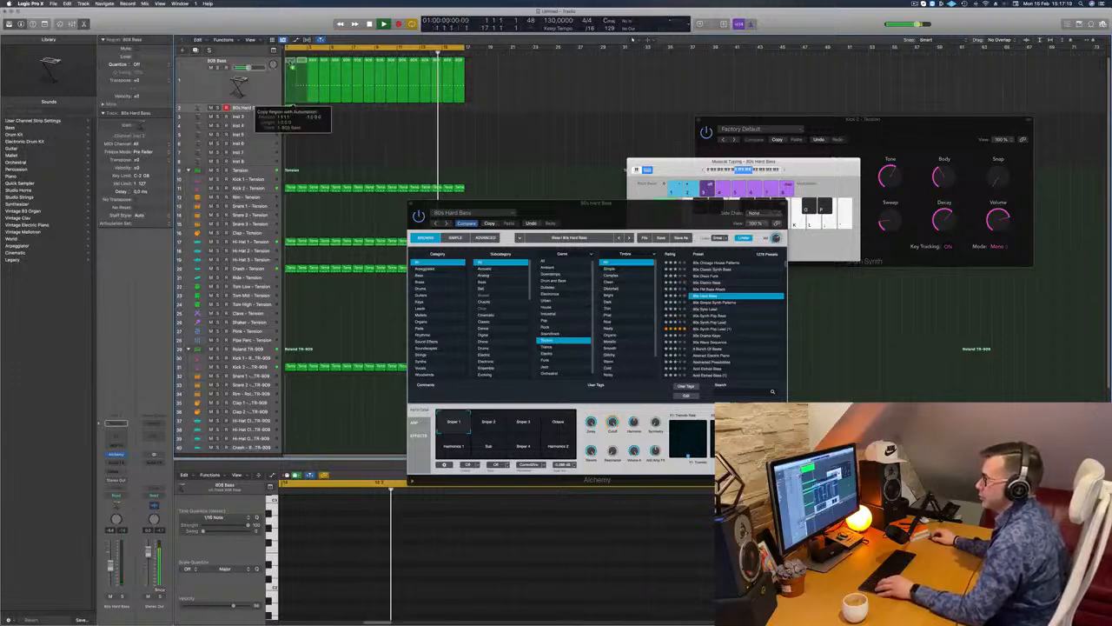
{"action": "left_click_drag", "start_coordinate": [348, 534], "coordinate": [450, 579]}
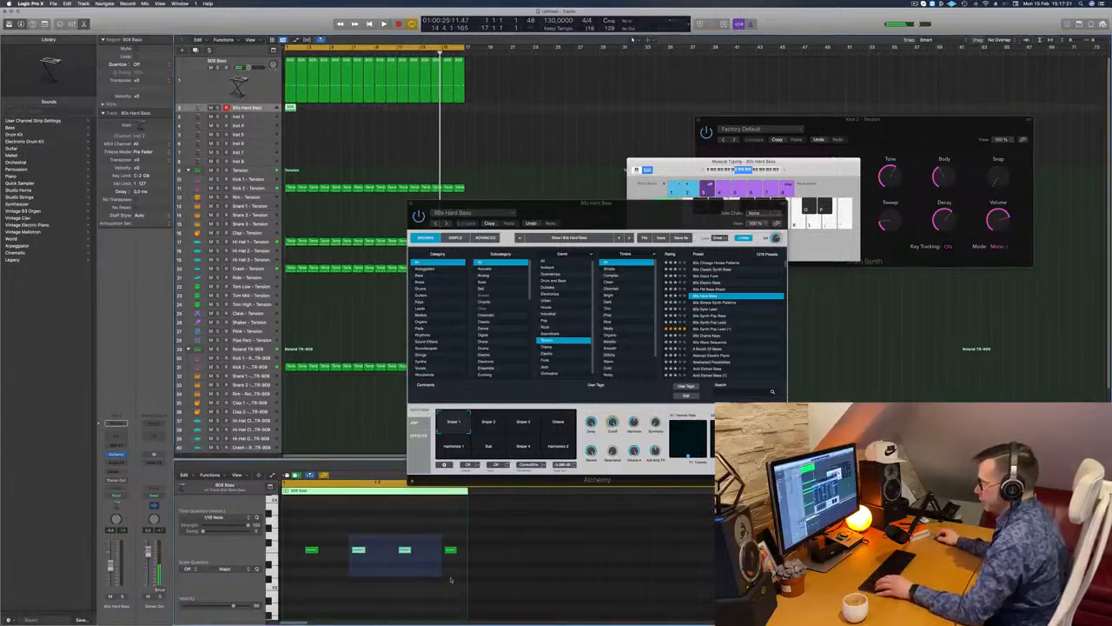
{"action": "key", "text": "Delete"}
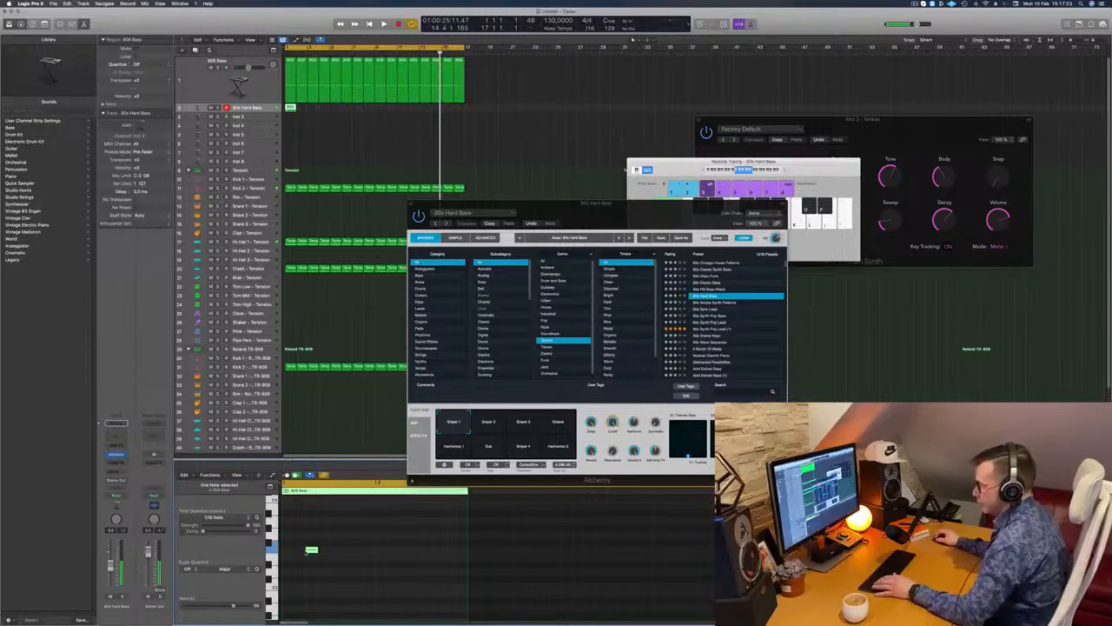
{"action": "left_click_drag", "start_coordinate": [311, 549], "coordinate": [469, 556]}
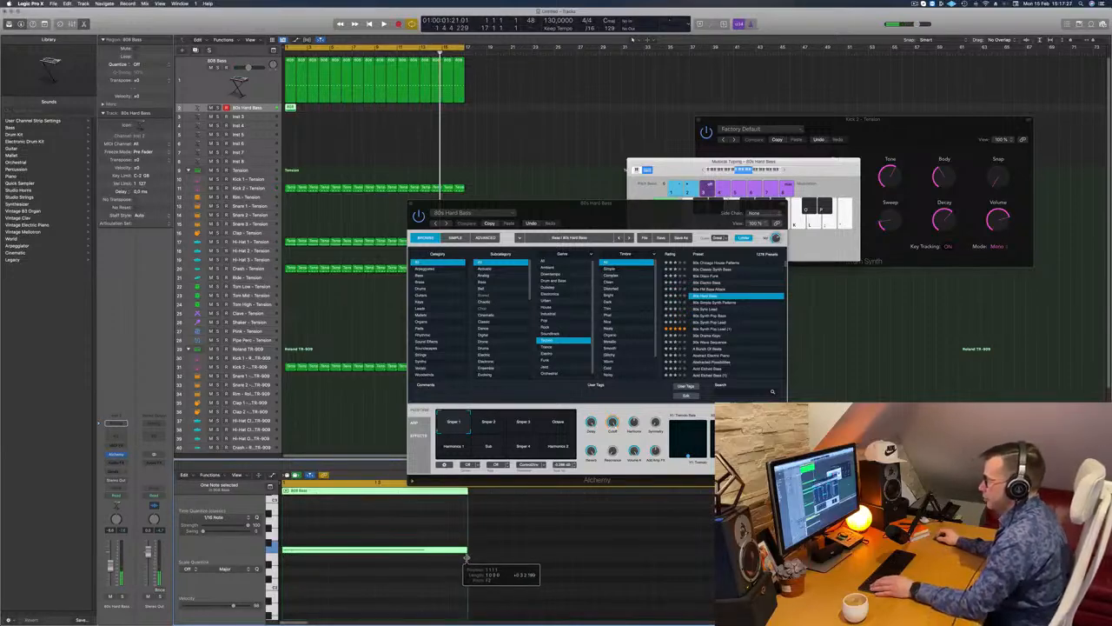
{"action": "key", "text": "space"}
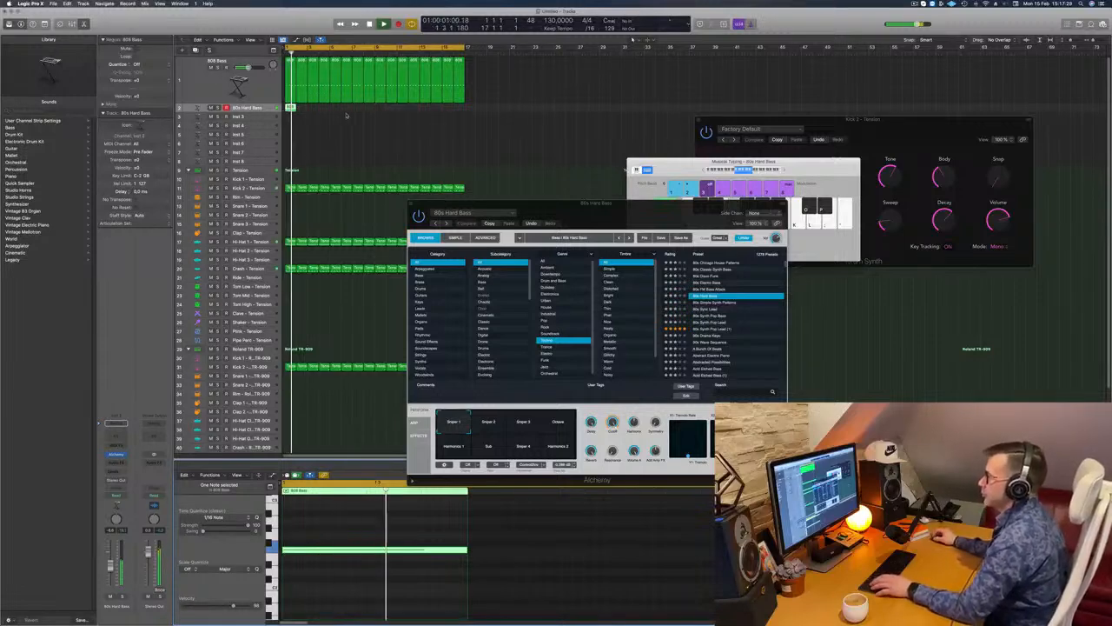
{"action": "key", "text": "space"}
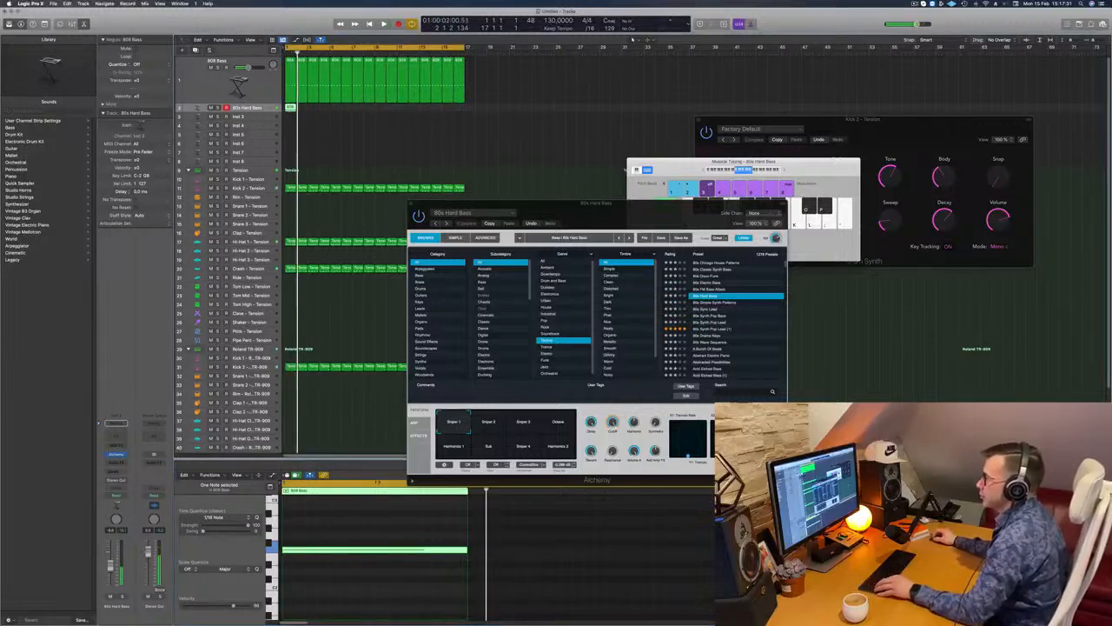
Step: Copy the one-bar region on the 80s Hard Bass track repeatedly to fill bars 1 to 16 and resume playback
{"action": "left_click_drag", "start_coordinate": [292, 107], "coordinate": [391, 116]}
{"action": "key", "text": "space"}
{"action": "left_click_drag", "start_coordinate": [595, 202], "coordinate": [705, 89]}
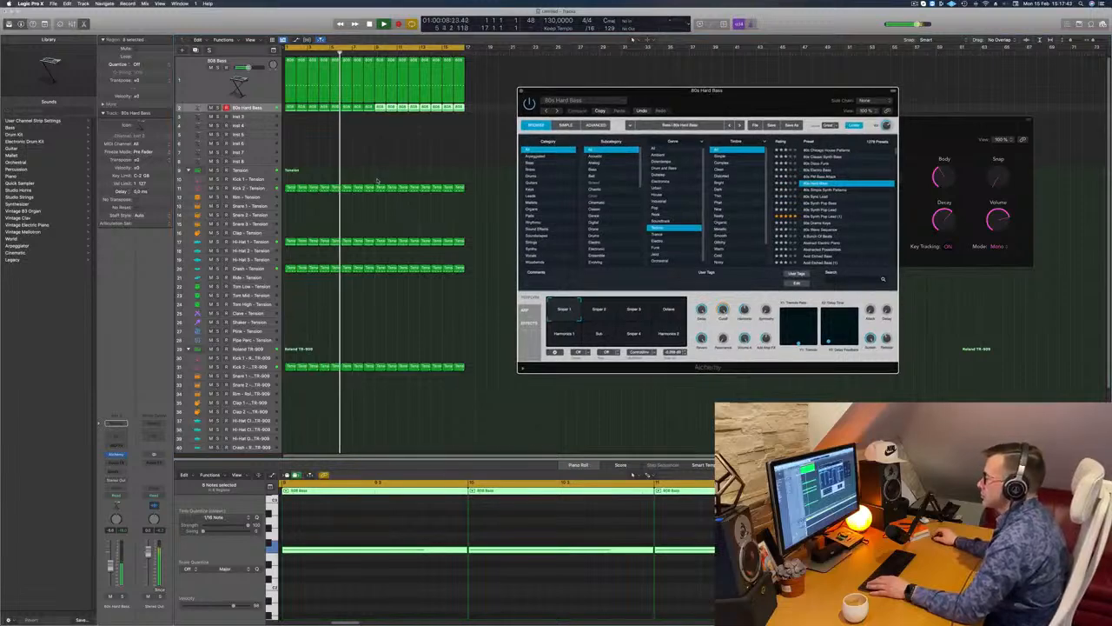
Step: Copy the first Kick 2 - Tension region to the Snare 1 - Tension track and keep only its notes on beats 2 and 4
{"action": "left_click", "coordinate": [291, 188]}
{"action": "left_click_drag", "start_coordinate": [292, 206], "coordinate": [291, 206]}
{"action": "left_click_drag", "start_coordinate": [316, 546], "coordinate": [280, 562]}
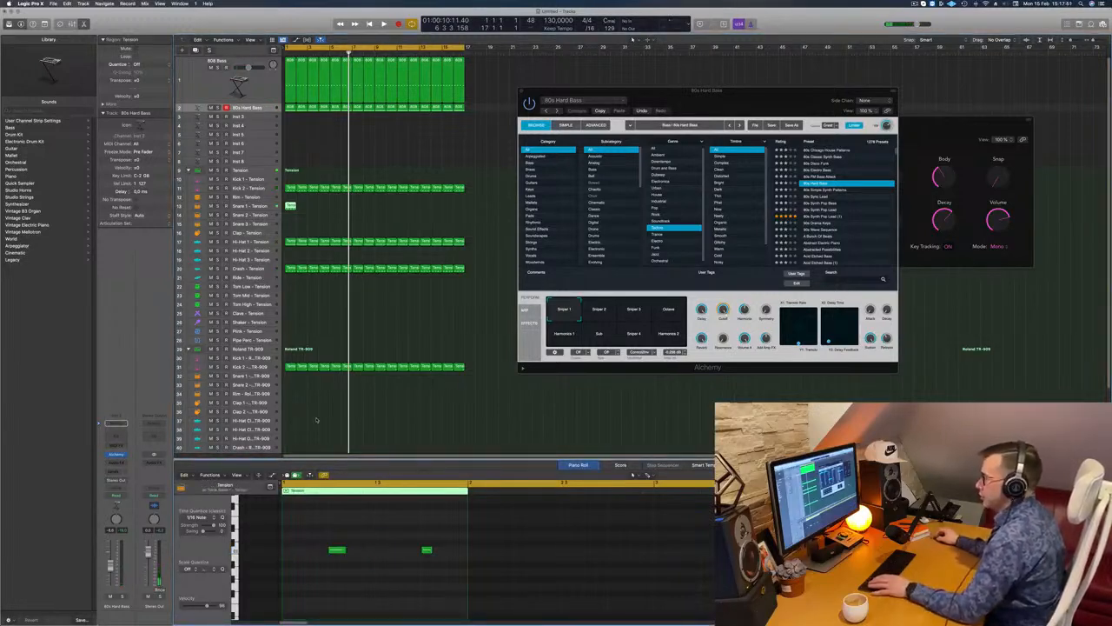
Step: Select both notes in the Snare 1 - Tension region, transpose them upward by octaves and resume playback
{"action": "scroll", "coordinate": [307, 526], "scroll_direction": "down", "scroll_amount": 3}
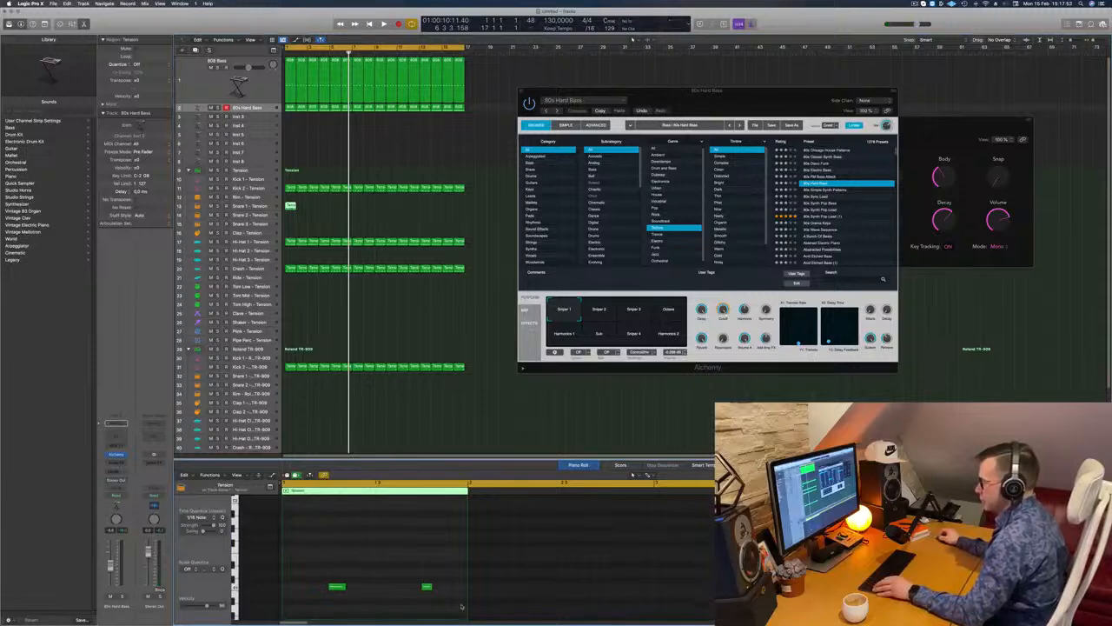
{"action": "left_click_drag", "start_coordinate": [474, 610], "coordinate": [305, 556]}
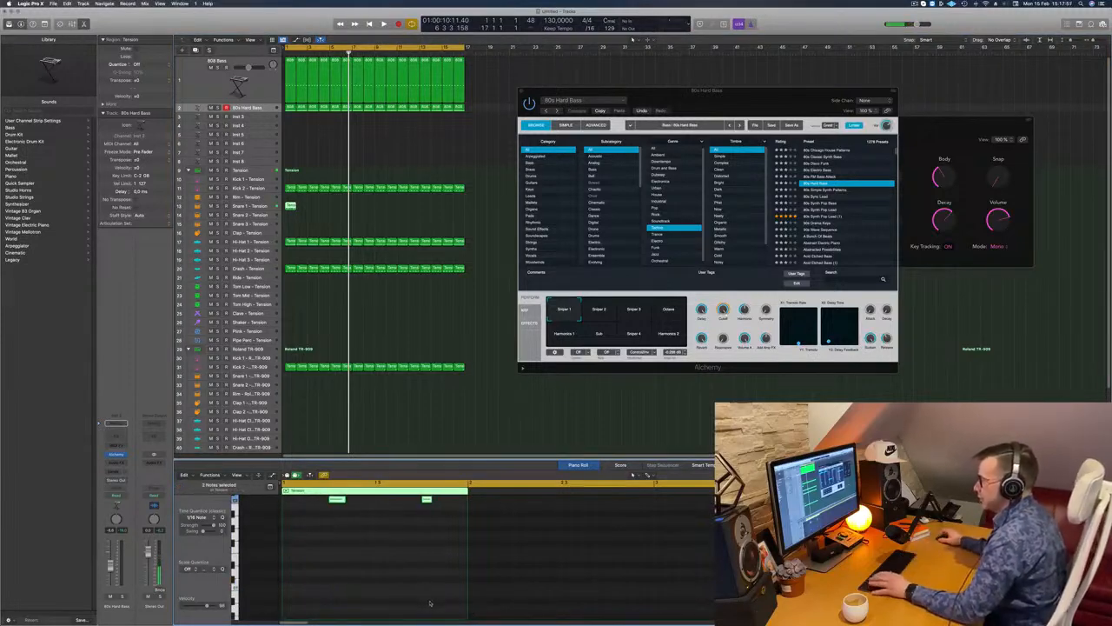
{"action": "scroll", "coordinate": [430, 601], "scroll_direction": "up", "scroll_amount": 5}
{"action": "key", "text": "space"}
{"action": "key", "text": "alt+shift+Up"}
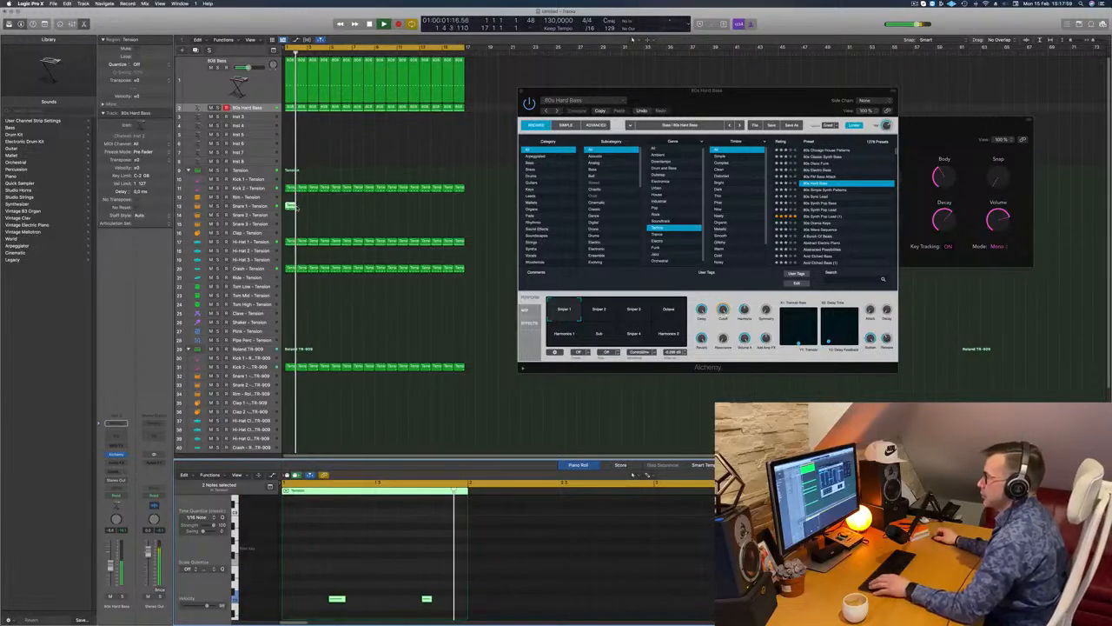
Step: Copy the one-bar Snare 1 - Tension region repeatedly to fill bars 1 to 16
{"action": "left_click_drag", "start_coordinate": [291, 207], "coordinate": [377, 211]}
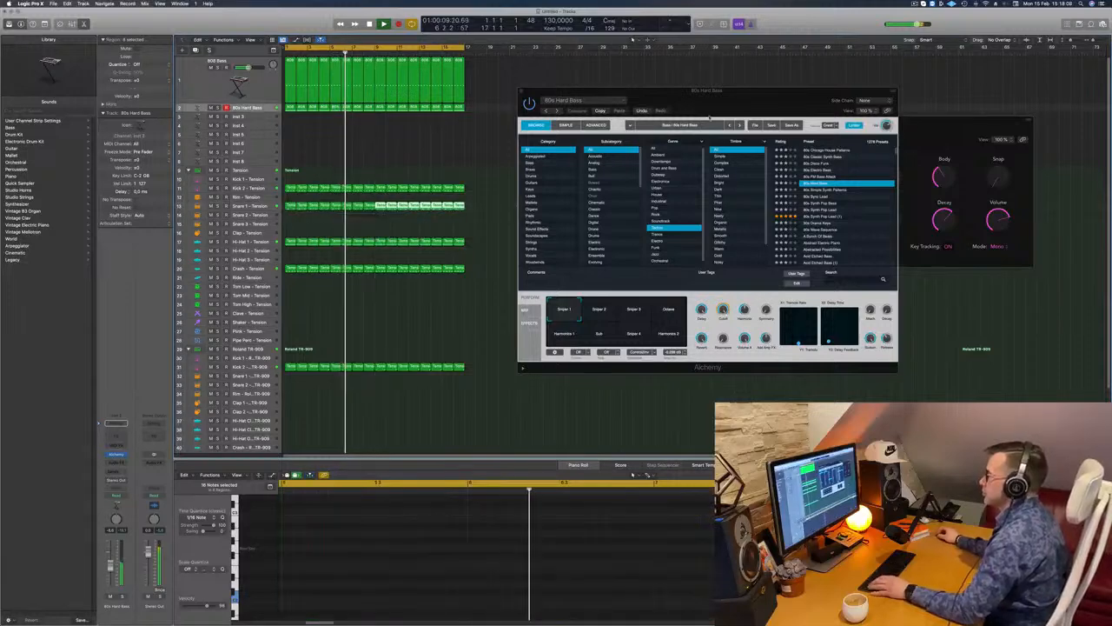
{"action": "left_click_drag", "start_coordinate": [799, 91], "coordinate": [856, 85]}
Step: Select the Snare 1 - Tension track, restart playback and adjust its send level to the delay bus
{"action": "left_click", "coordinate": [250, 206]}
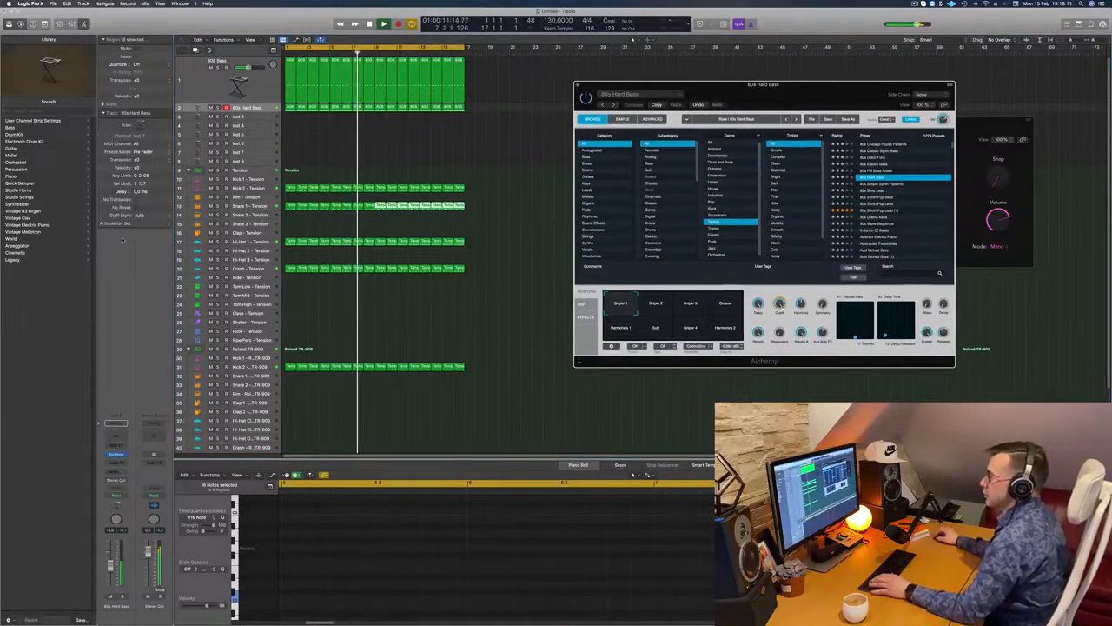
{"action": "key", "text": "Return"}
{"action": "left_click", "coordinate": [121, 467]}
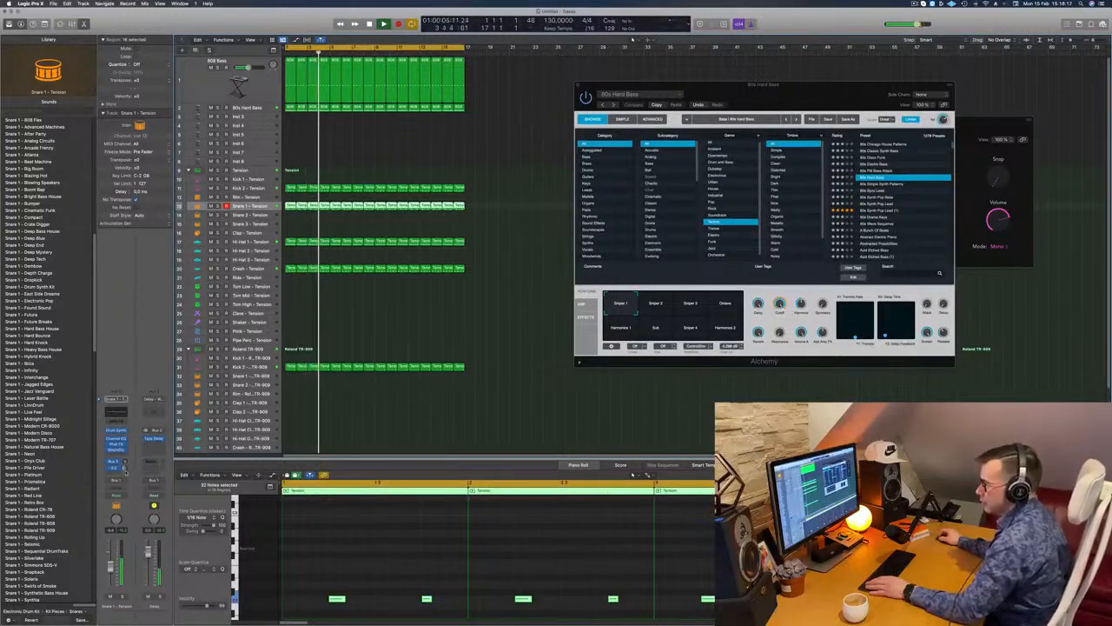
{"action": "left_click", "coordinate": [488, 316]}
{"action": "scroll", "coordinate": [484, 320], "scroll_direction": "down", "scroll_amount": 2}
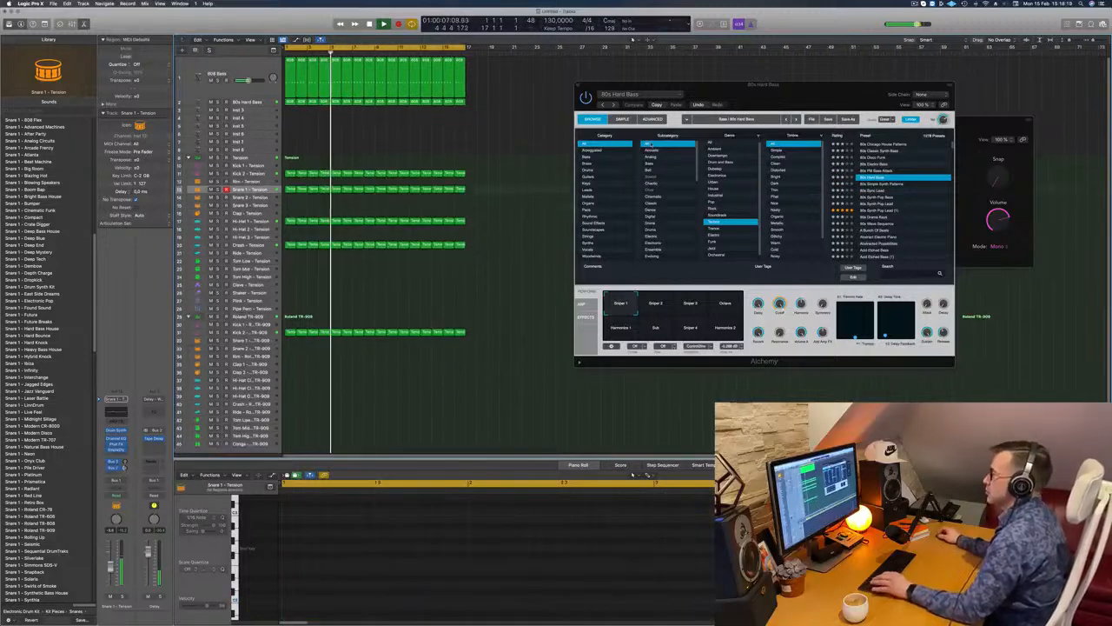
Step: Close the Alchemy window, select the 80s Hard Bass track and restart playback from bar 1
{"action": "left_click_drag", "start_coordinate": [780, 100], "coordinate": [689, 107]}
{"action": "key", "text": "super+Up"}
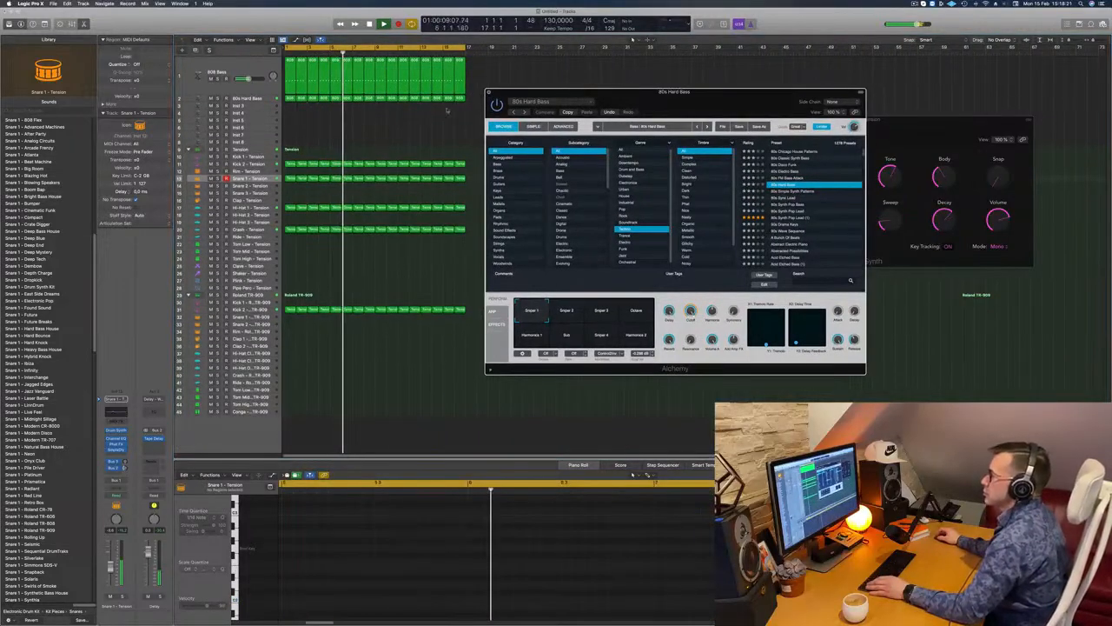
{"action": "left_click", "coordinate": [487, 92]}
{"action": "left_click", "coordinate": [254, 99]}
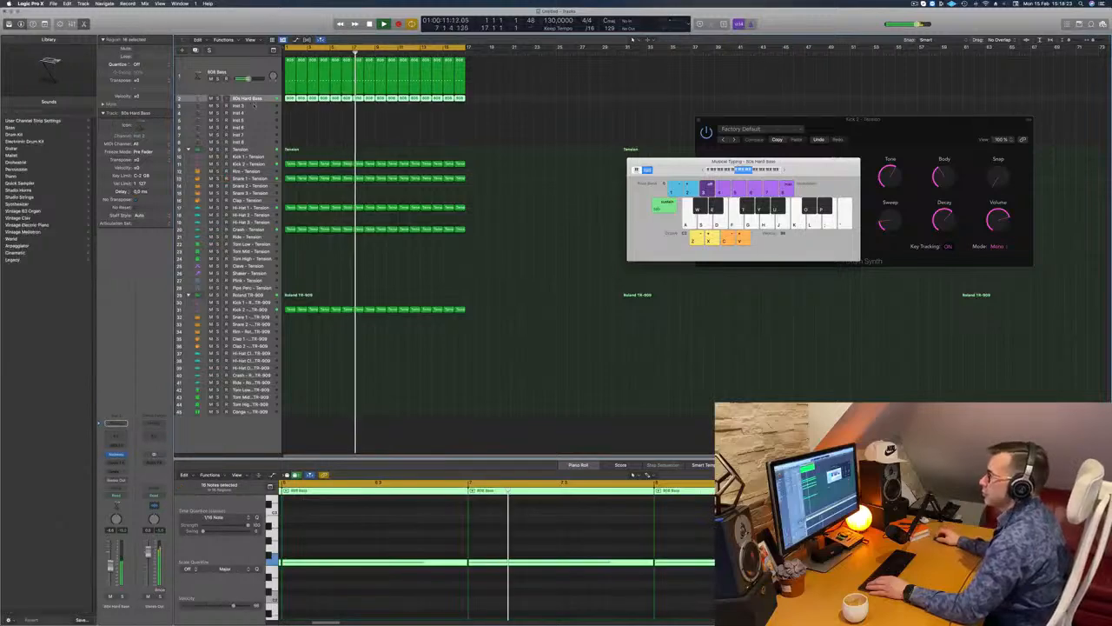
{"action": "key", "text": "Return"}
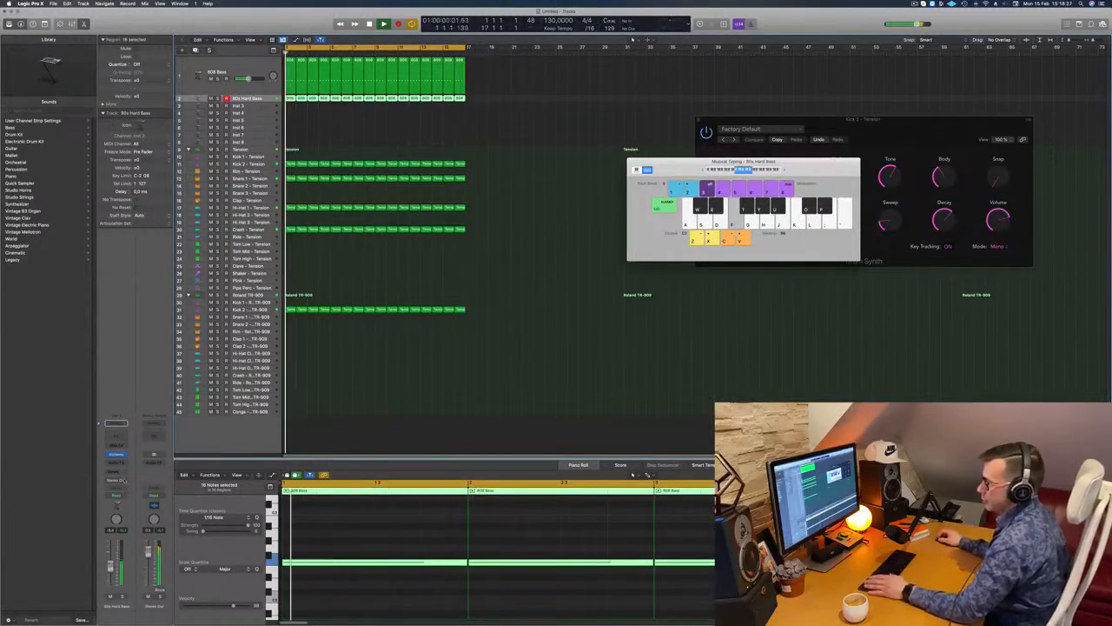
Step: Add a send from the 80s Hard Bass track to the bus feeding Aux 7 and raise its send level
{"action": "left_click", "coordinate": [111, 474]}
{"action": "mouse_move", "coordinate": [117, 480]}
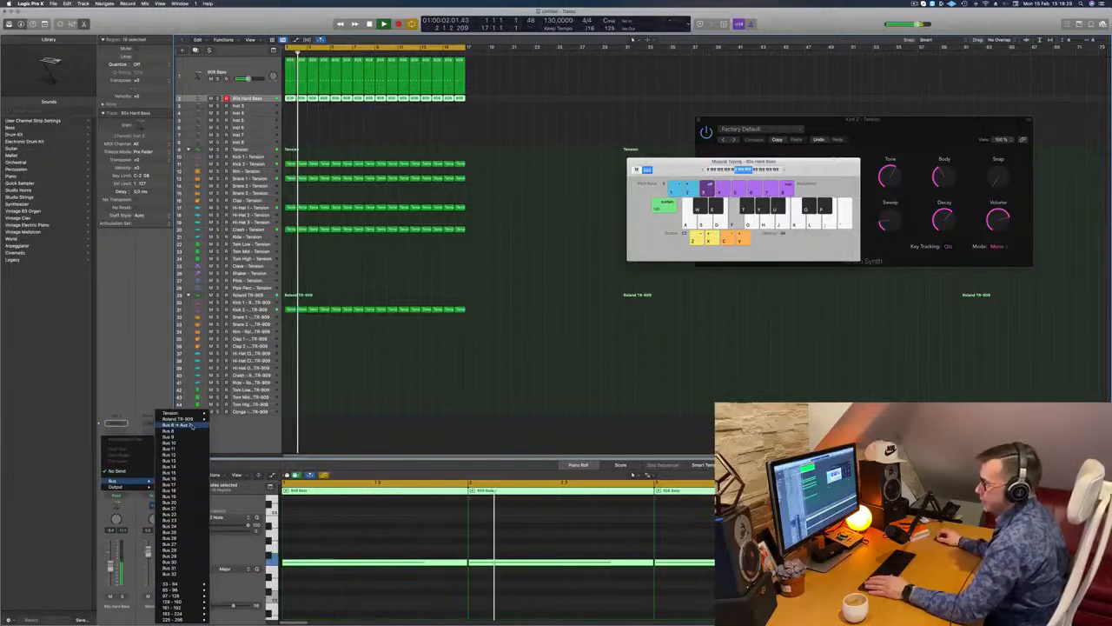
{"action": "left_click", "coordinate": [190, 425]}
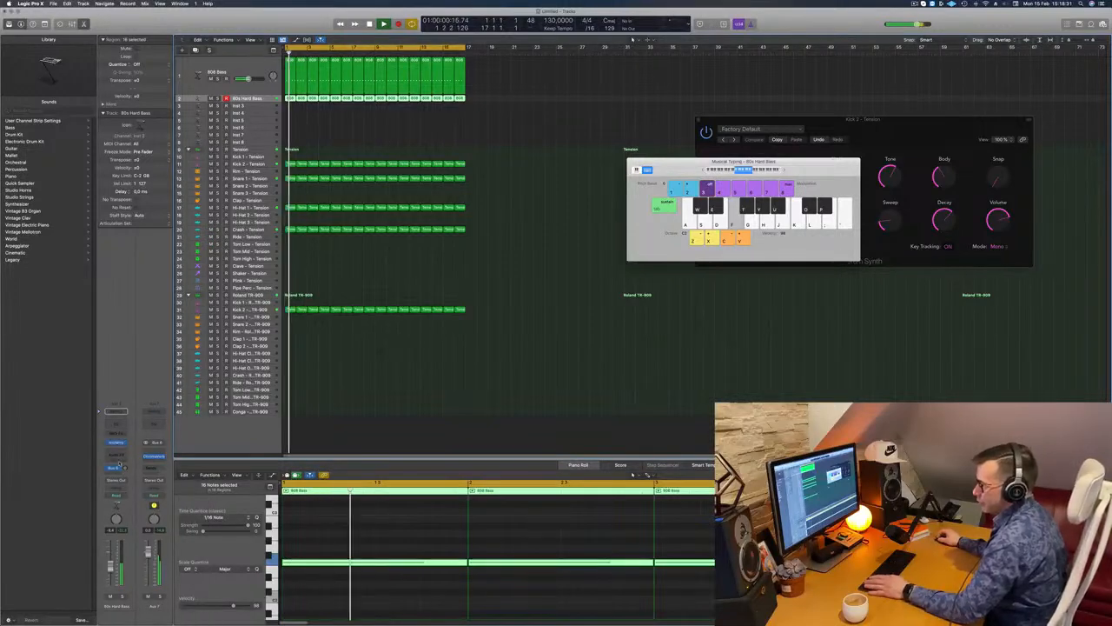
{"action": "left_click_drag", "start_coordinate": [124, 468], "coordinate": [124, 457]}
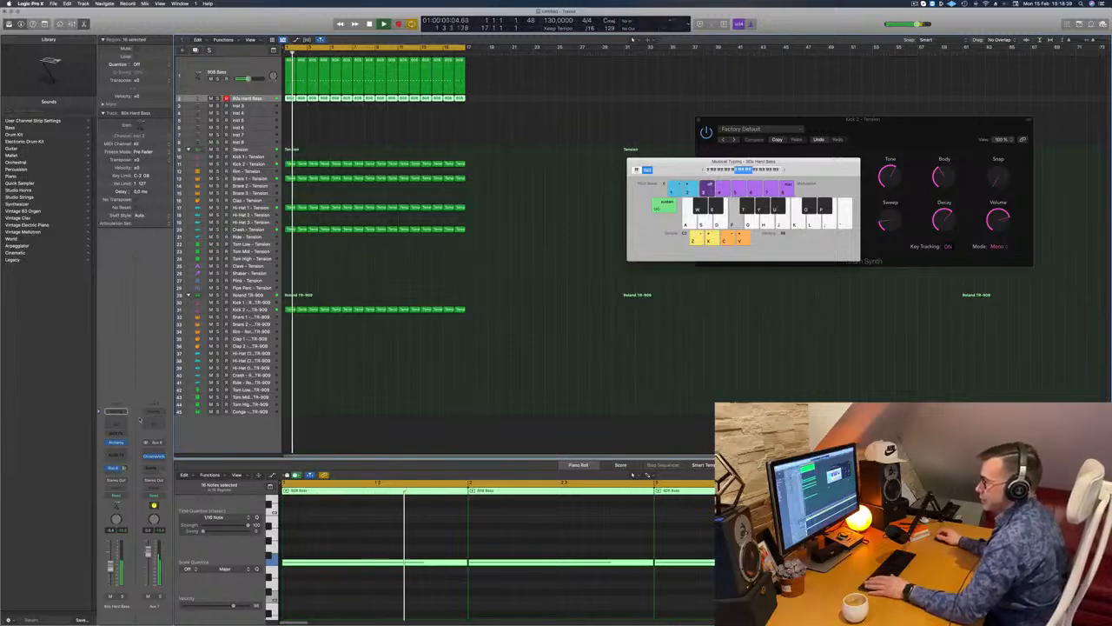
Step: Insert a stereo Compressor on the Aux 7 channel after its existing effect
{"action": "left_click", "coordinate": [156, 463]}
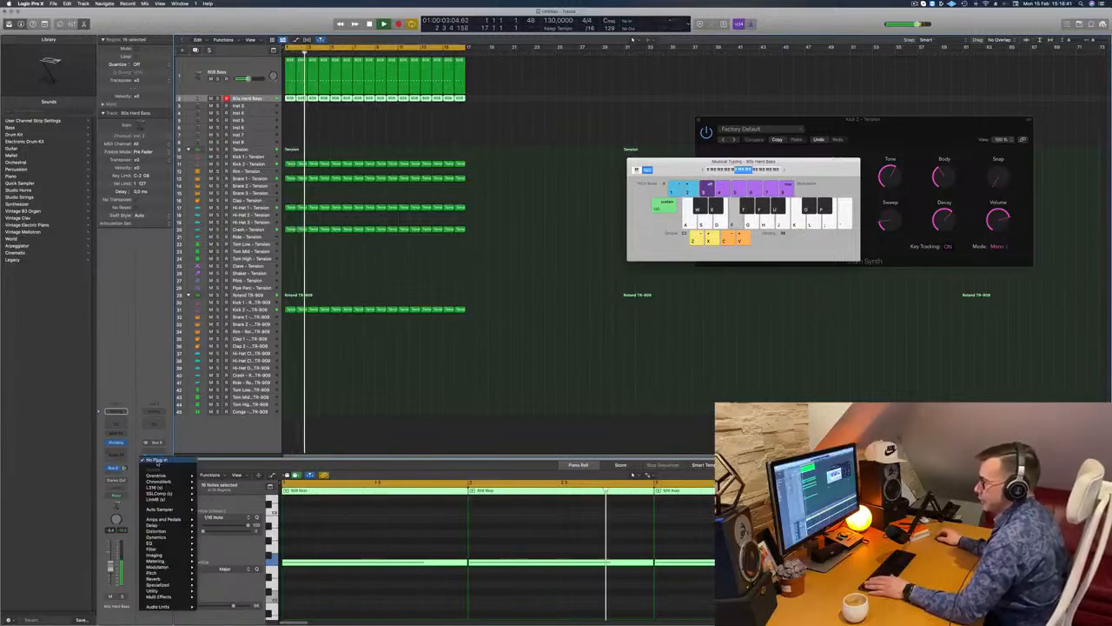
{"action": "mouse_move", "coordinate": [158, 531]}
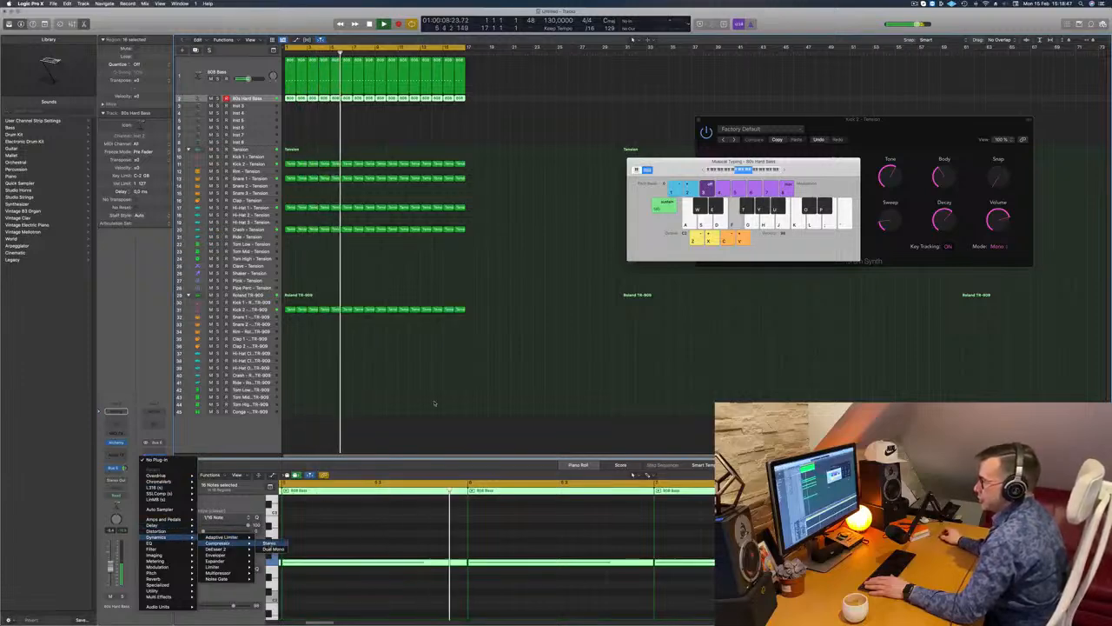
{"action": "left_click", "coordinate": [268, 538]}
{"action": "left_click_drag", "start_coordinate": [648, 103], "coordinate": [734, 116]}
Step: Set the Compressor's side chain to the Kick 2 - Tension instrument track
{"action": "left_click", "coordinate": [734, 116]}
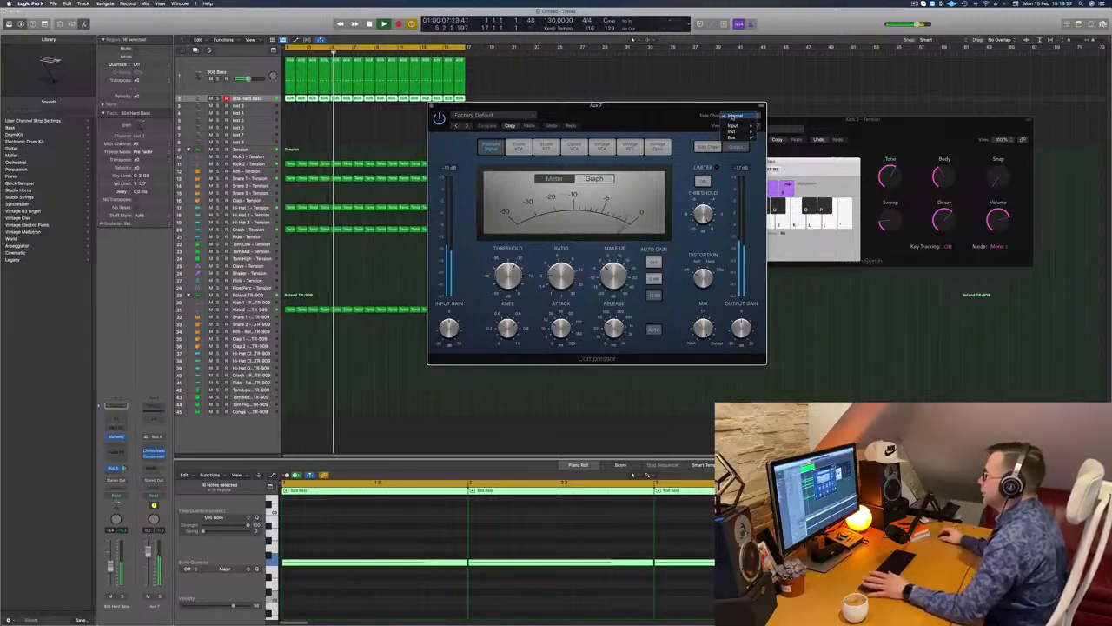
{"action": "mouse_move", "coordinate": [732, 133]}
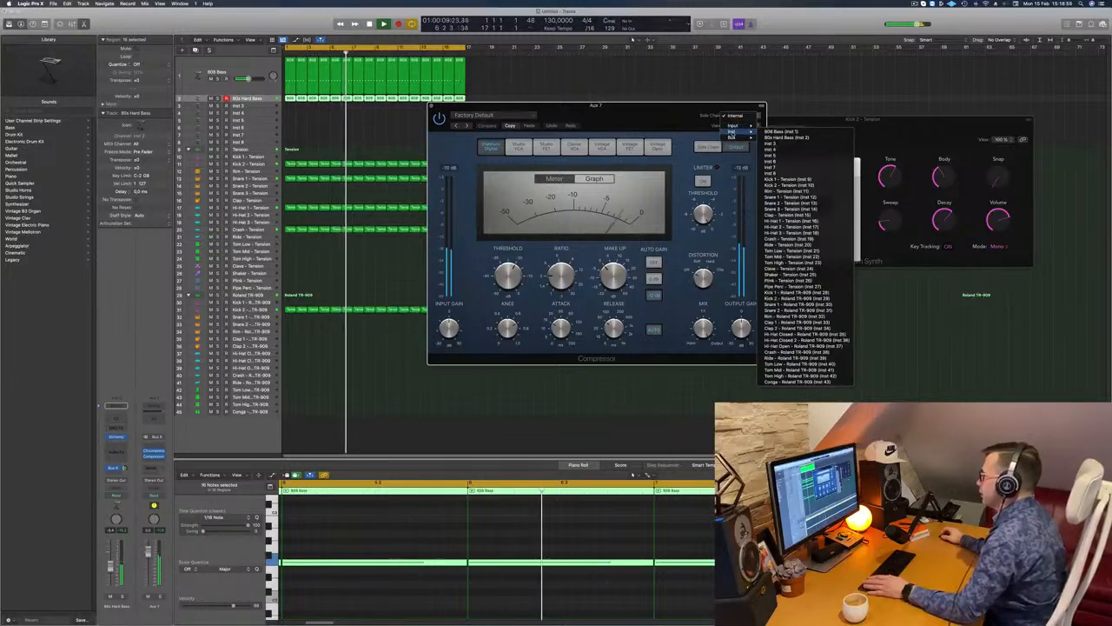
{"action": "left_click", "coordinate": [790, 179]}
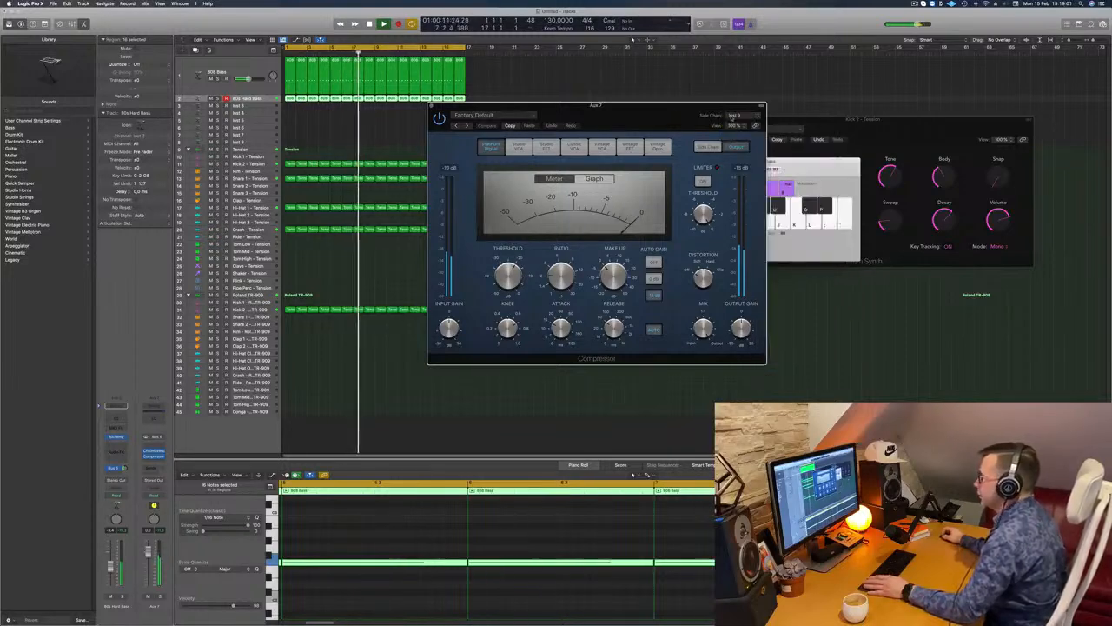
{"action": "left_click", "coordinate": [742, 115]}
{"action": "mouse_move", "coordinate": [739, 110]}
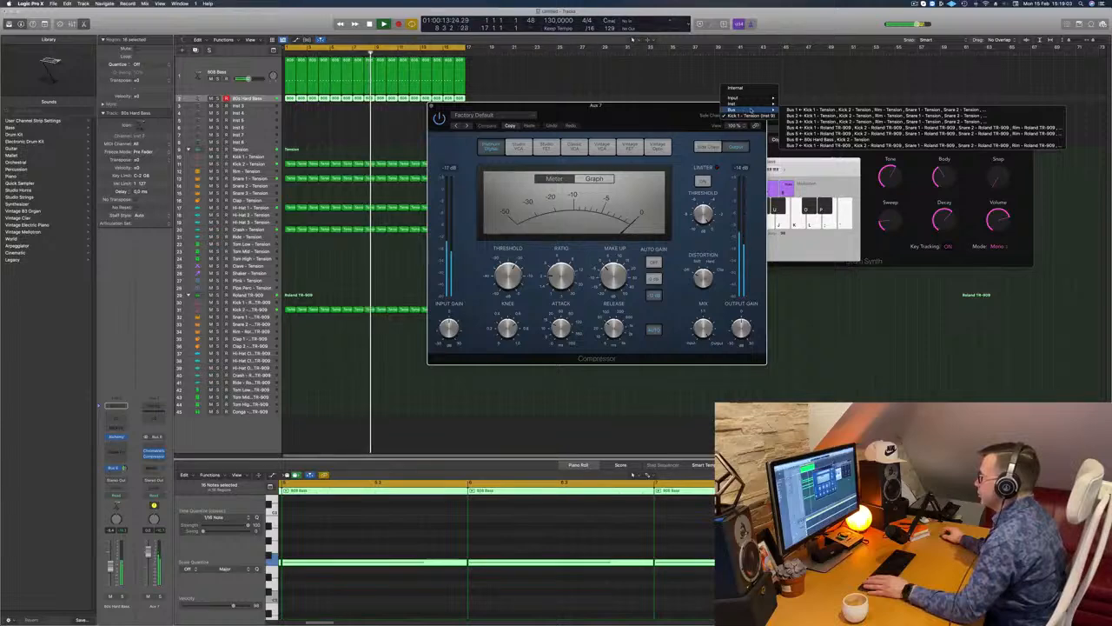
{"action": "left_click", "coordinate": [798, 157]}
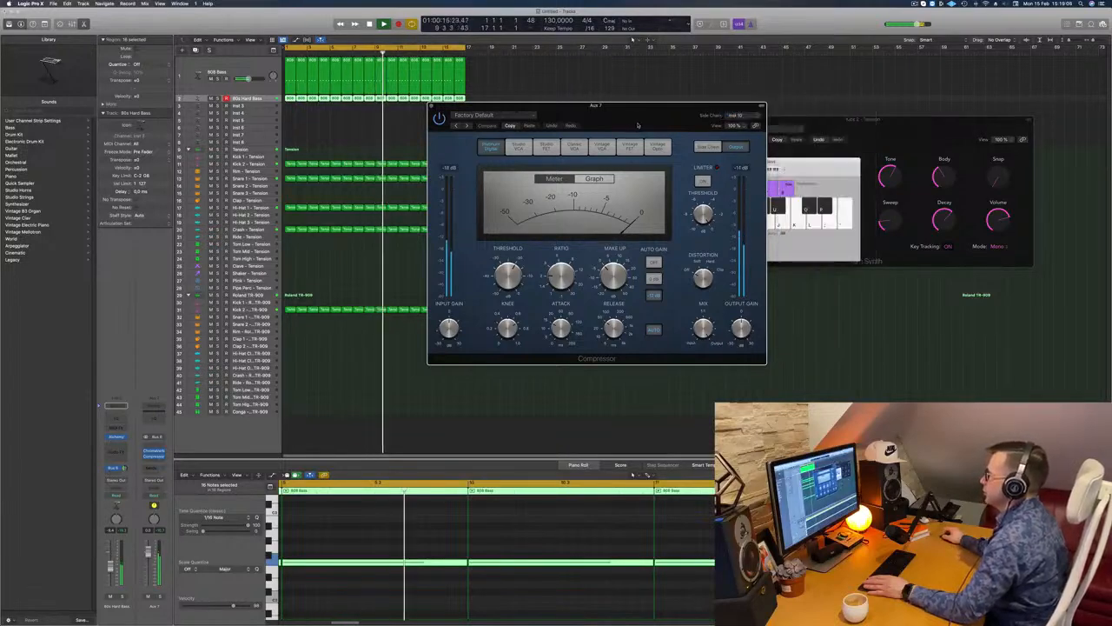
Step: Adjust the Compressor's threshold and ratio on Aux 7 while listening, and close its window
{"action": "left_click_drag", "start_coordinate": [638, 125], "coordinate": [650, 126]}
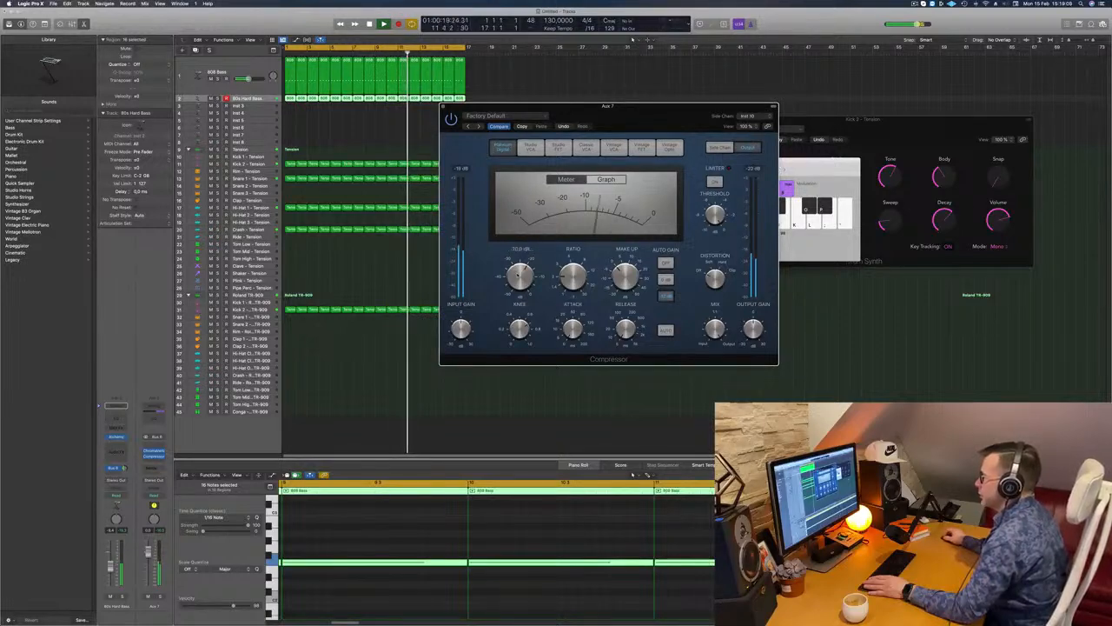
{"action": "left_click_drag", "start_coordinate": [573, 271], "coordinate": [525, 273]}
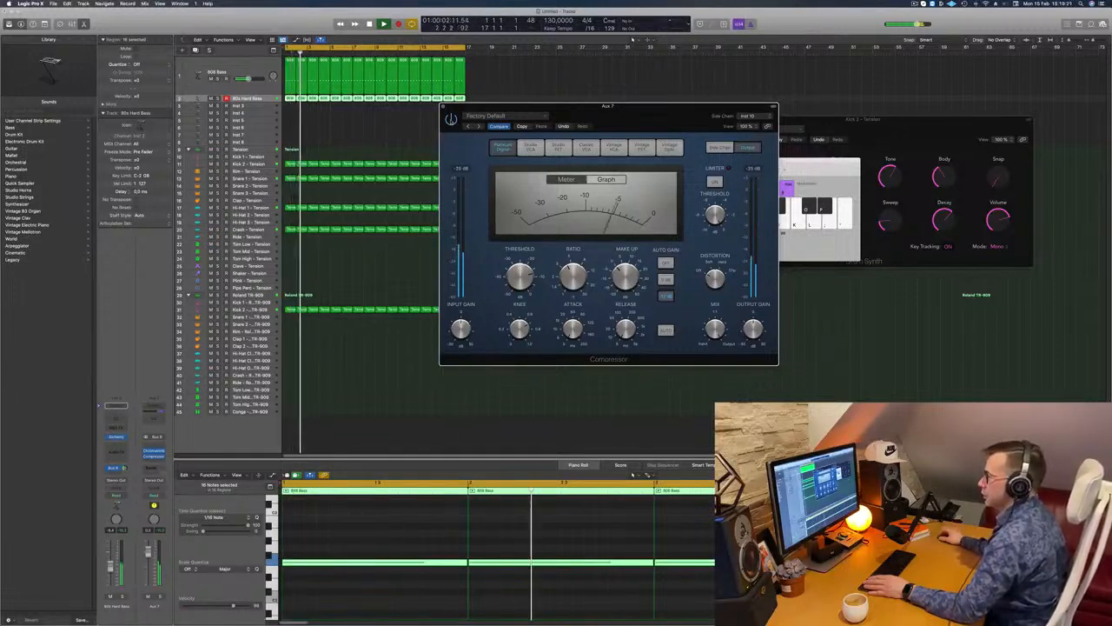
{"action": "left_click_drag", "start_coordinate": [633, 118], "coordinate": [637, 119]}
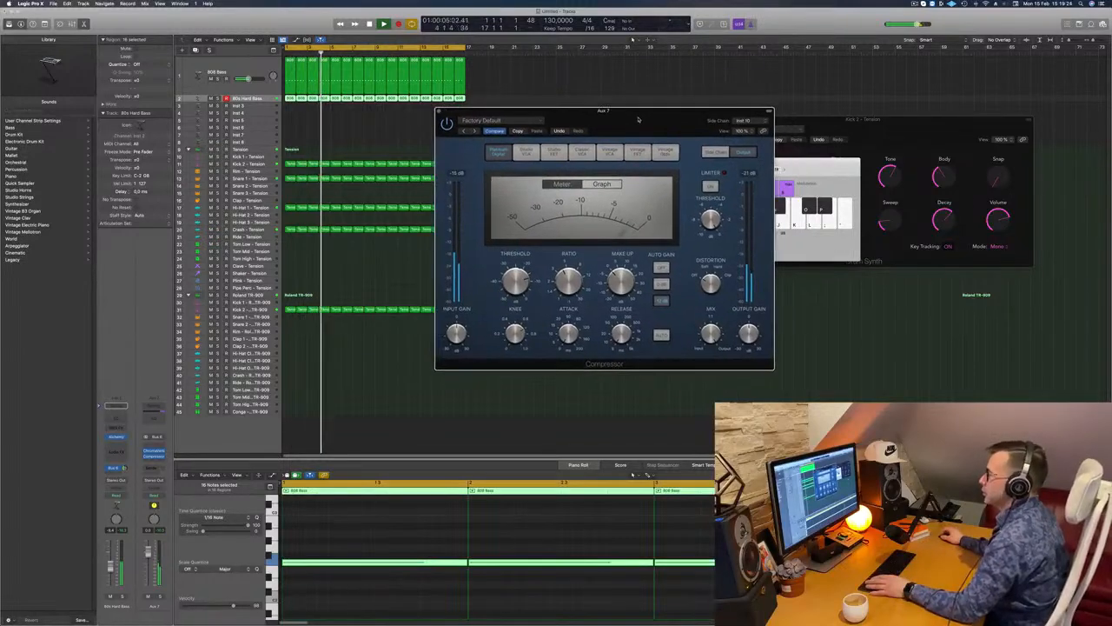
{"action": "left_click", "coordinate": [439, 112]}
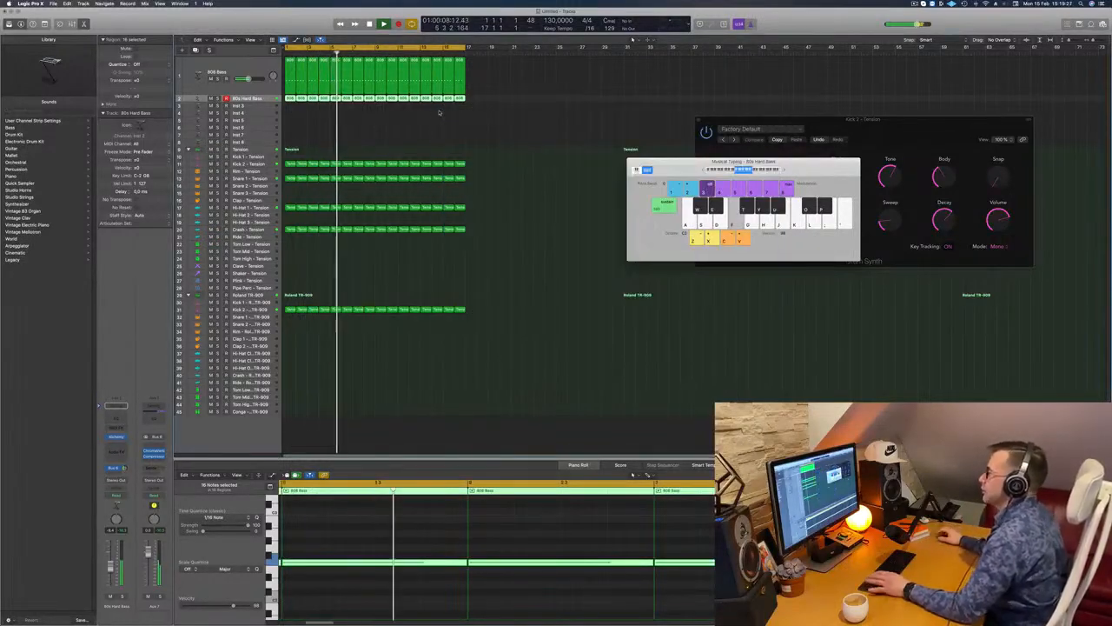
Step: Move the Musical Typing keyboard aside, deselect the bass regions and restart playback from bar 1
{"action": "left_click_drag", "start_coordinate": [686, 162], "coordinate": [866, 145]}
{"action": "left_click", "coordinate": [382, 124]}
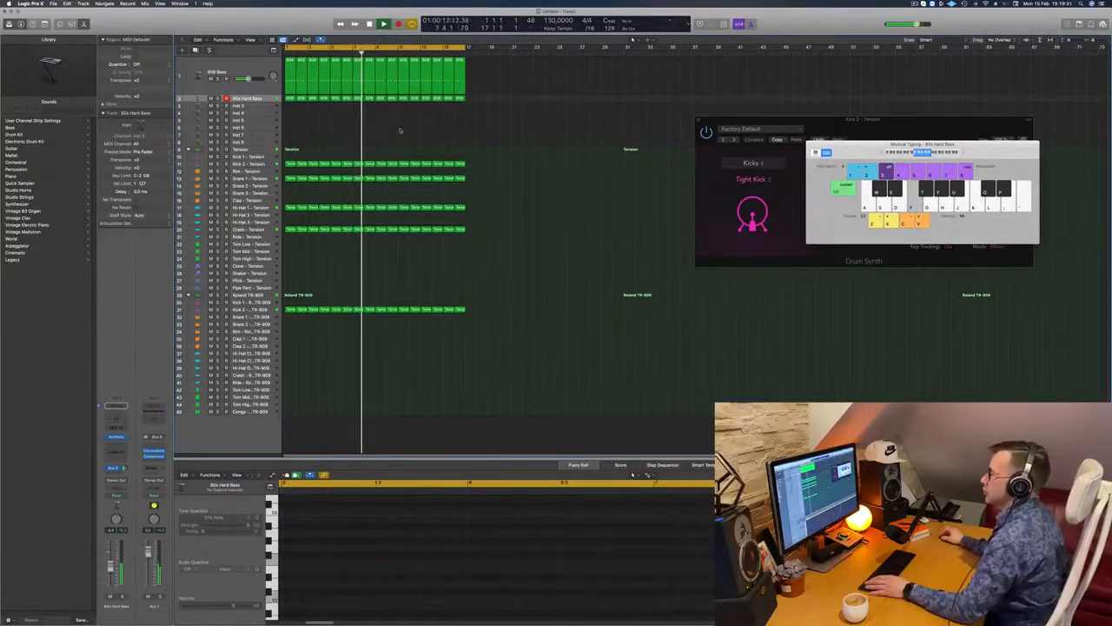
{"action": "key", "text": "Return"}
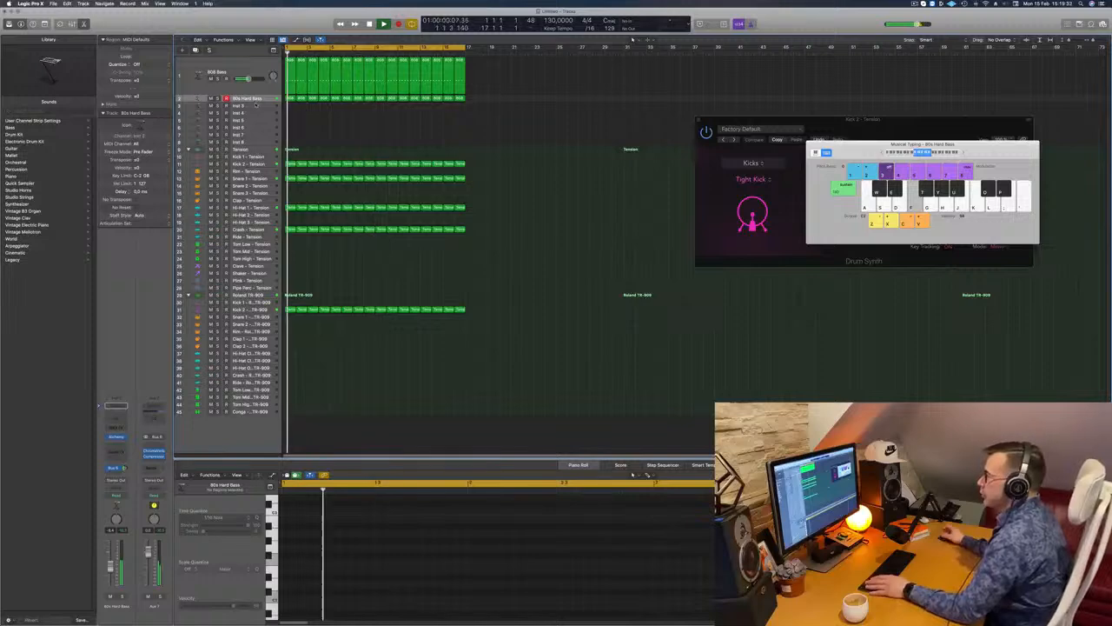
Step: Open Alchemy on the Inst 3 track, filter the presets by the Techno genre and load Backwards Flurry
{"action": "left_click", "coordinate": [256, 106]}
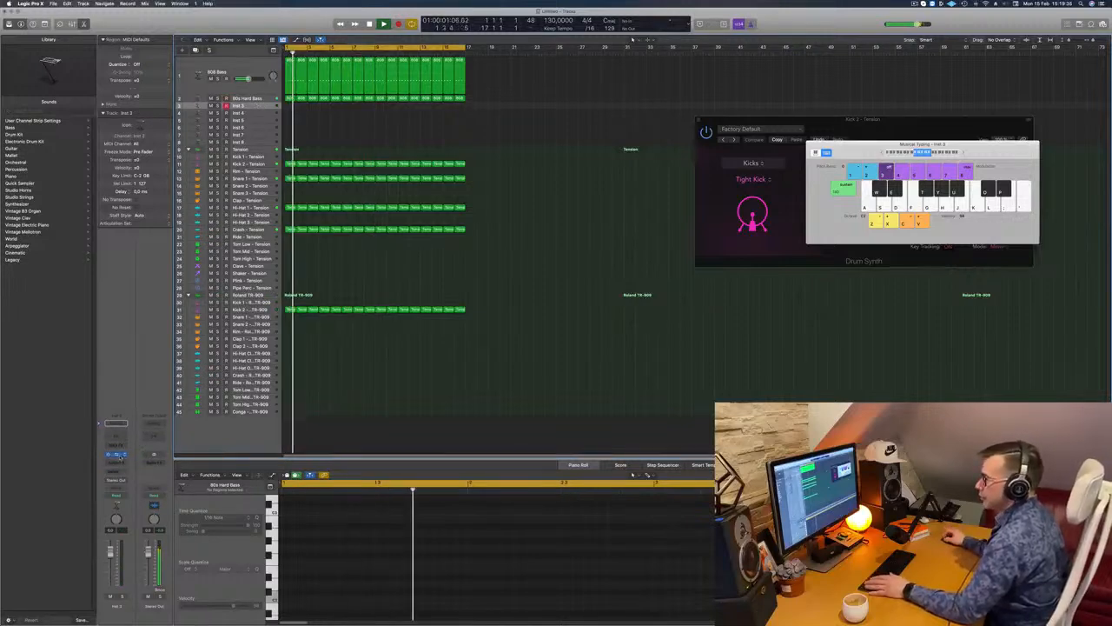
{"action": "left_click", "coordinate": [115, 453]}
{"action": "left_click_drag", "start_coordinate": [558, 114], "coordinate": [639, 127]}
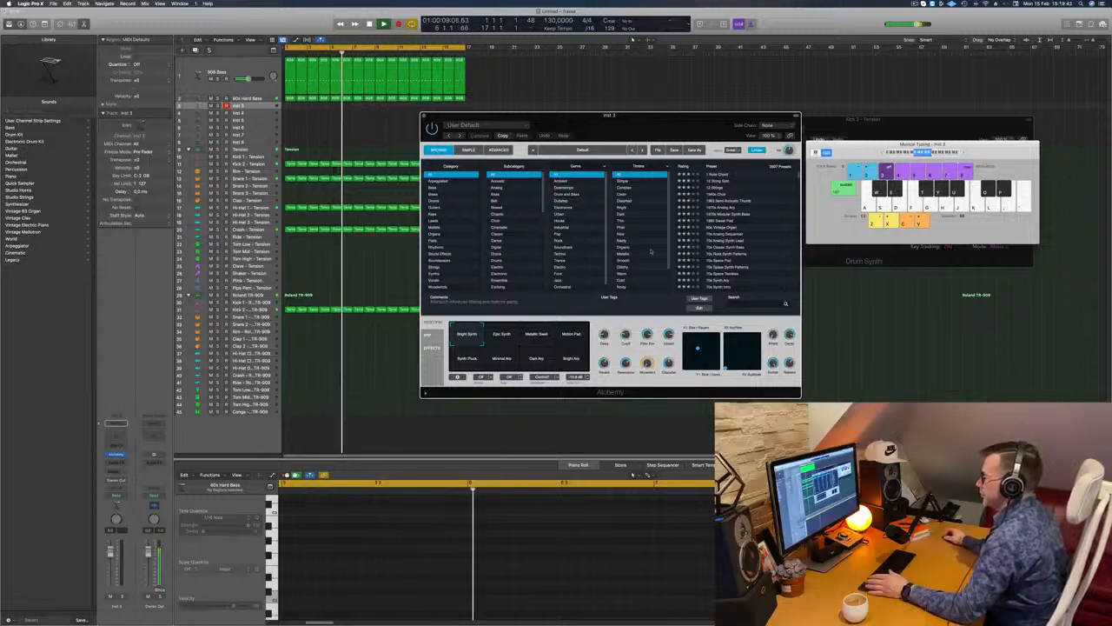
{"action": "left_click", "coordinate": [563, 253]}
{"action": "scroll", "coordinate": [750, 249], "scroll_direction": "down", "scroll_amount": 5}
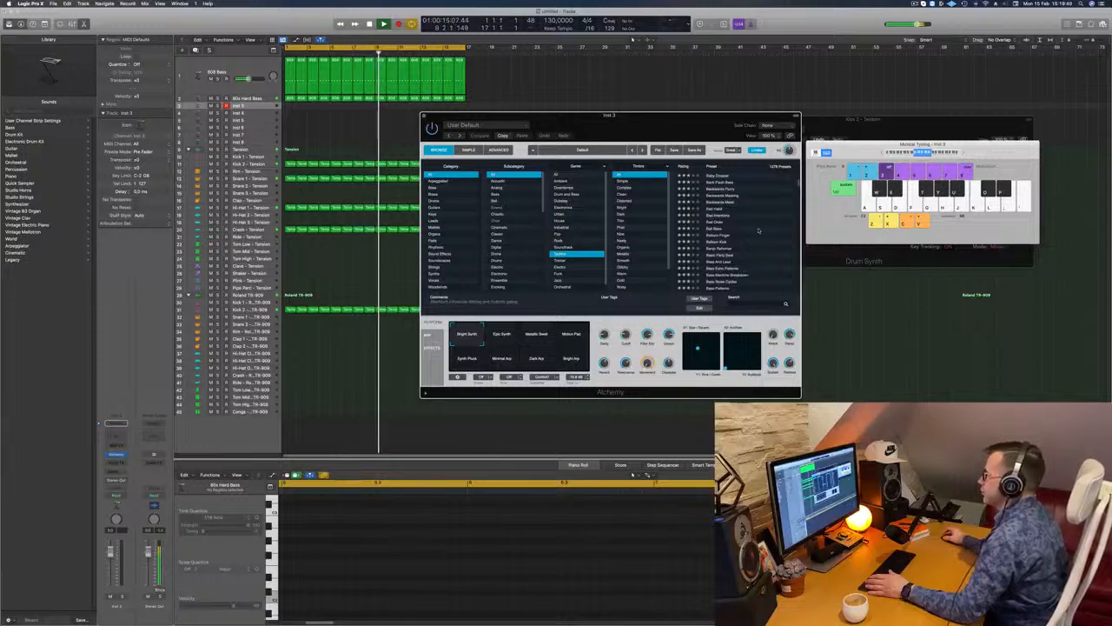
{"action": "left_click", "coordinate": [725, 188]}
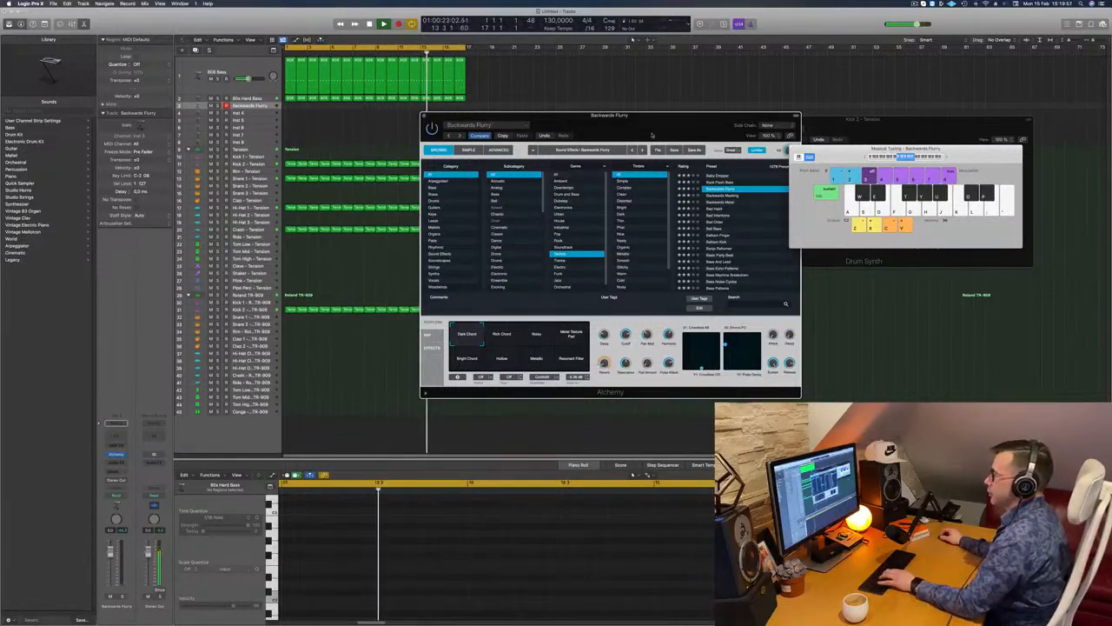
Step: Try notes on the Backwards Flurry track with Musical Typing and lower the track's volume
{"action": "left_click_drag", "start_coordinate": [501, 116], "coordinate": [466, 119]}
{"action": "key", "text": "h"}
{"action": "left_click", "coordinate": [260, 106]}
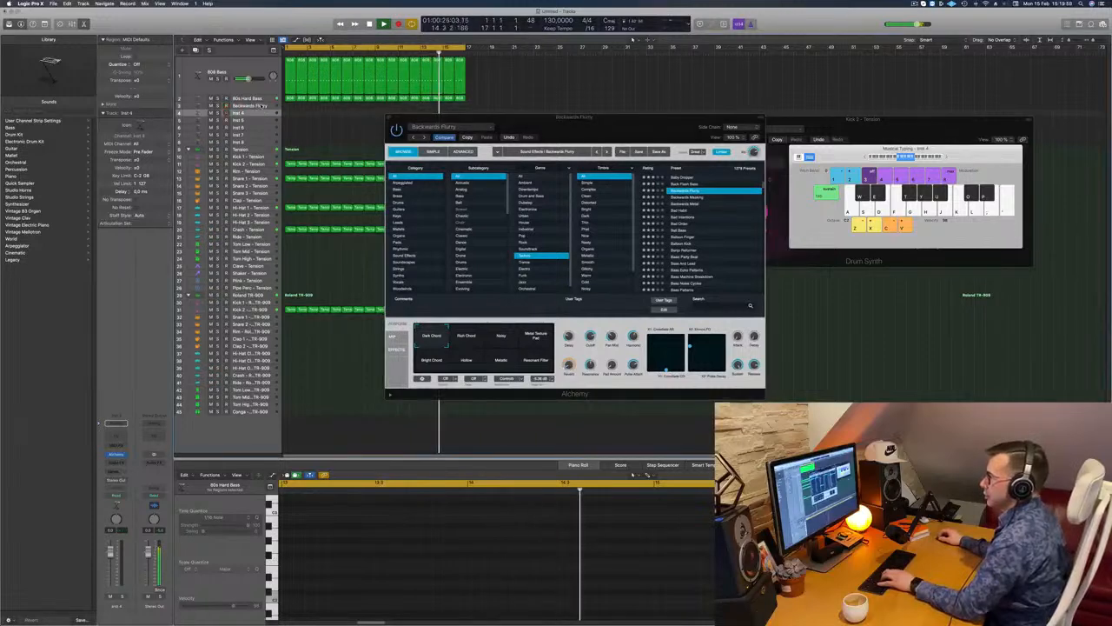
{"action": "key", "text": "f"}
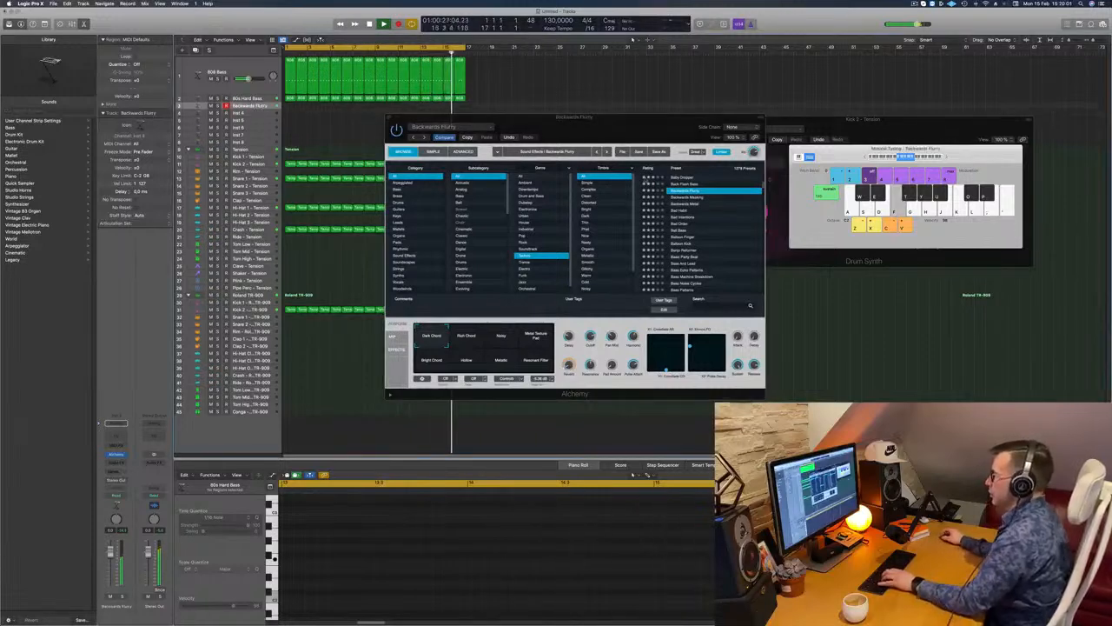
{"action": "left_click_drag", "start_coordinate": [573, 116], "coordinate": [639, 98]}
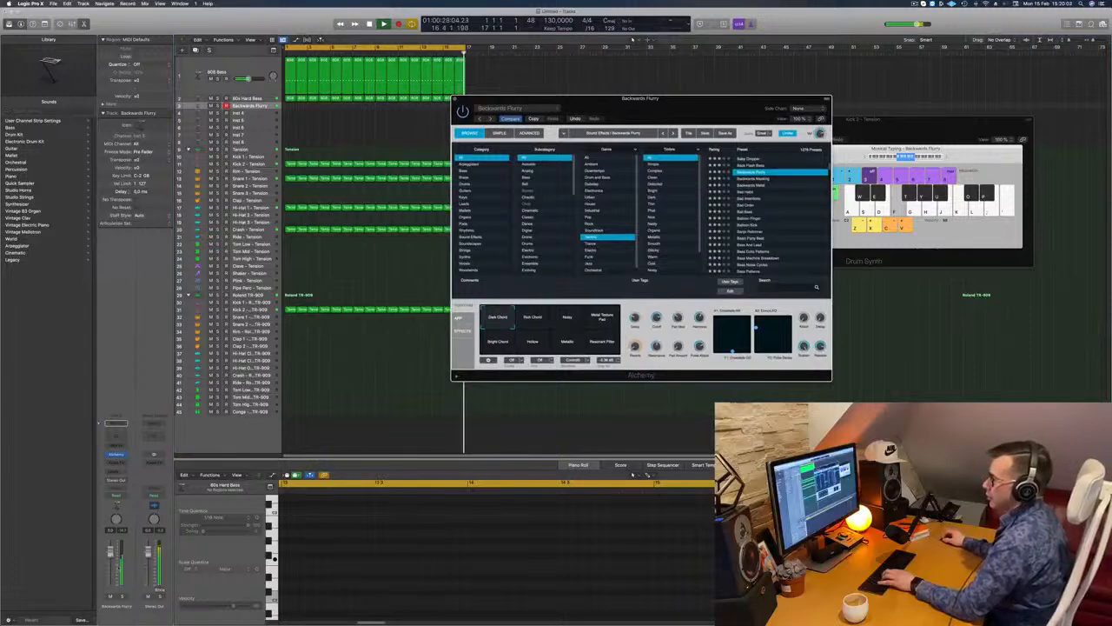
{"action": "left_click_drag", "start_coordinate": [111, 552], "coordinate": [111, 567]}
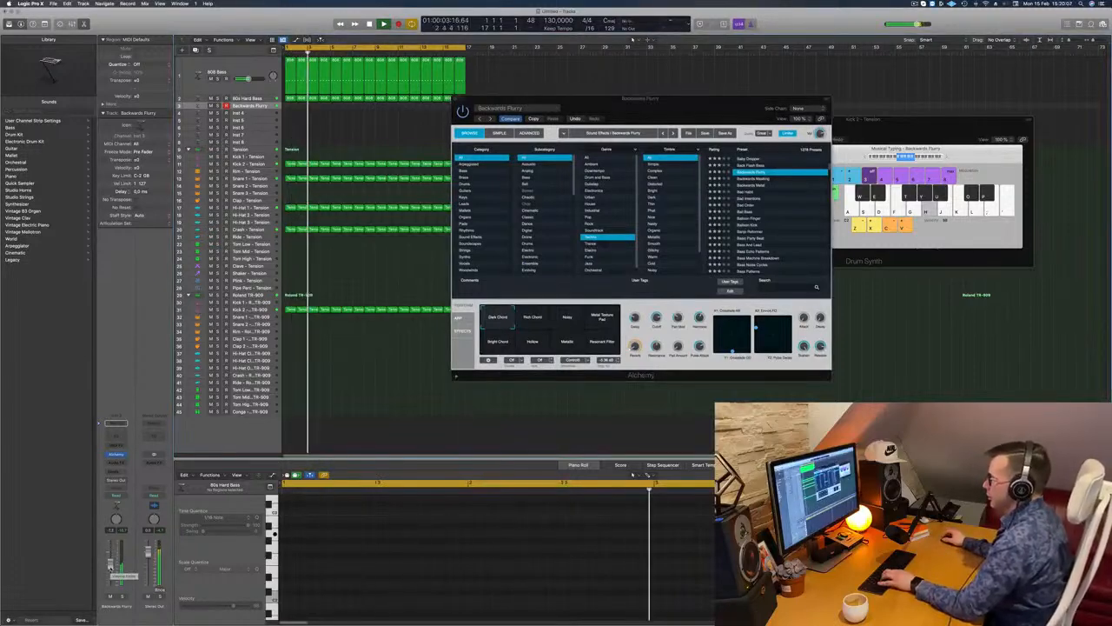
Step: Audition the other Backwards Flurry performance snapshots, including Rich Chord, Metal Texture Pad, Bright Chord and Hollow, and go back to Dark Chord
{"action": "left_click", "coordinate": [530, 318]}
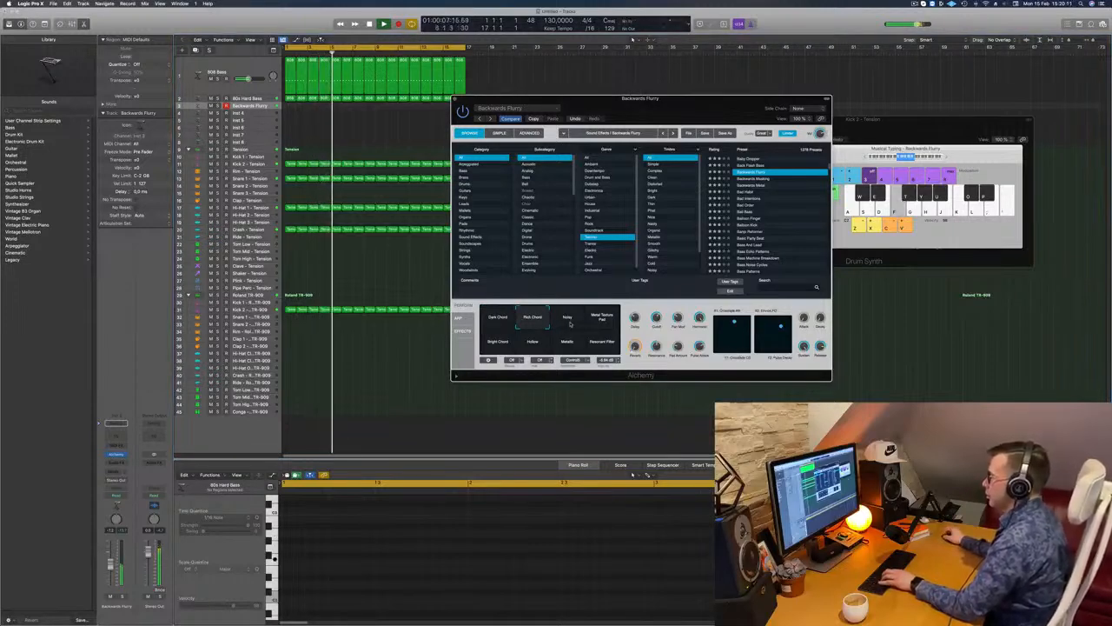
{"action": "left_click", "coordinate": [603, 319]}
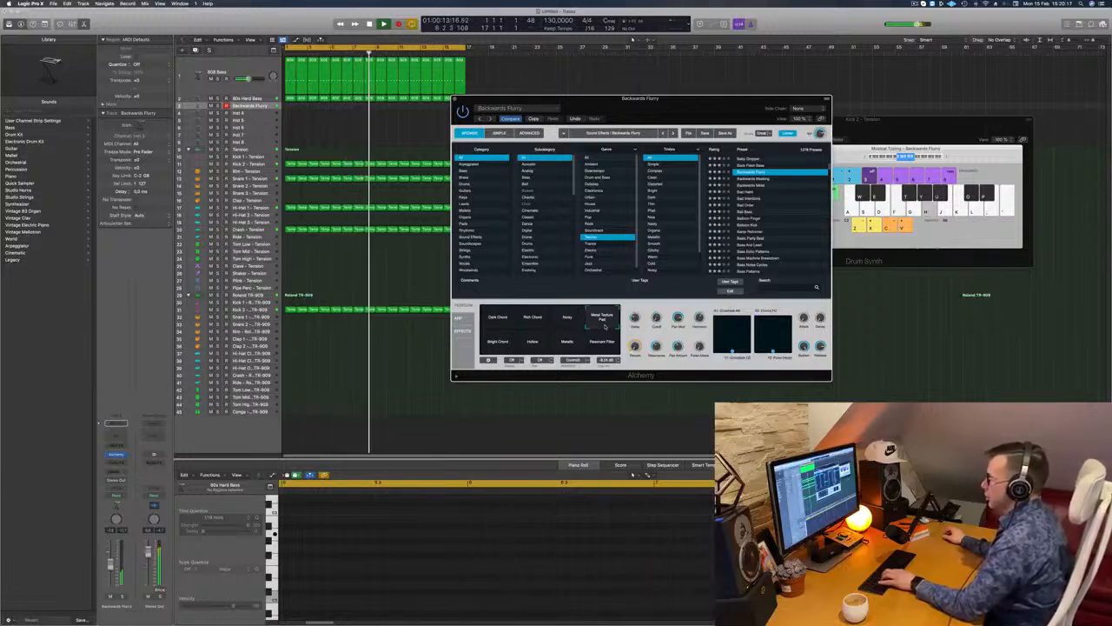
{"action": "left_click", "coordinate": [502, 346]}
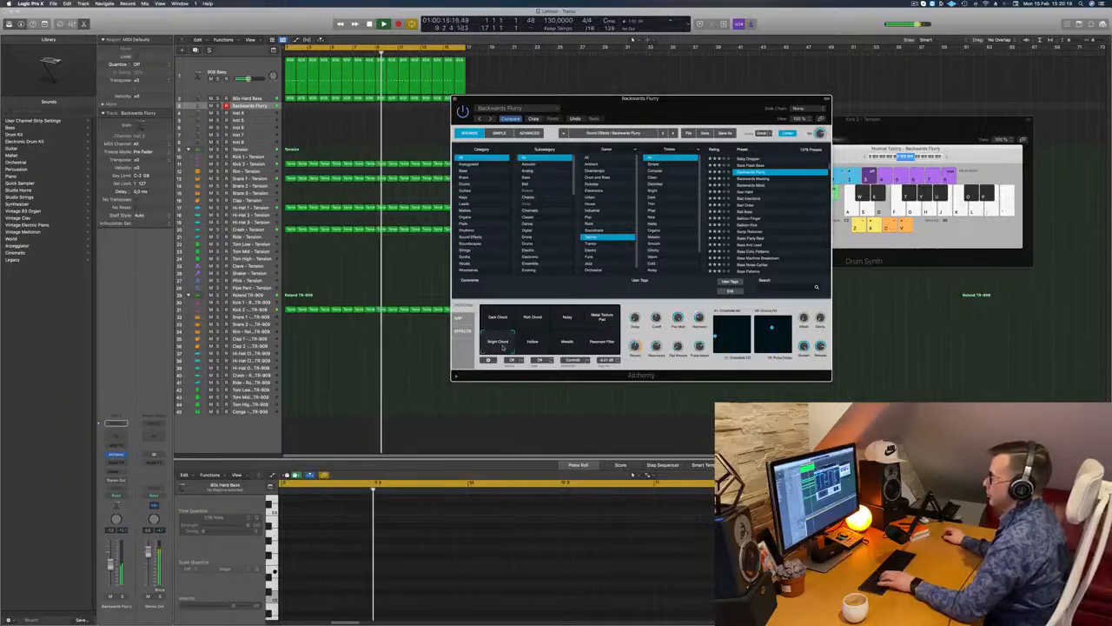
{"action": "left_click_drag", "start_coordinate": [689, 113], "coordinate": [749, 121]}
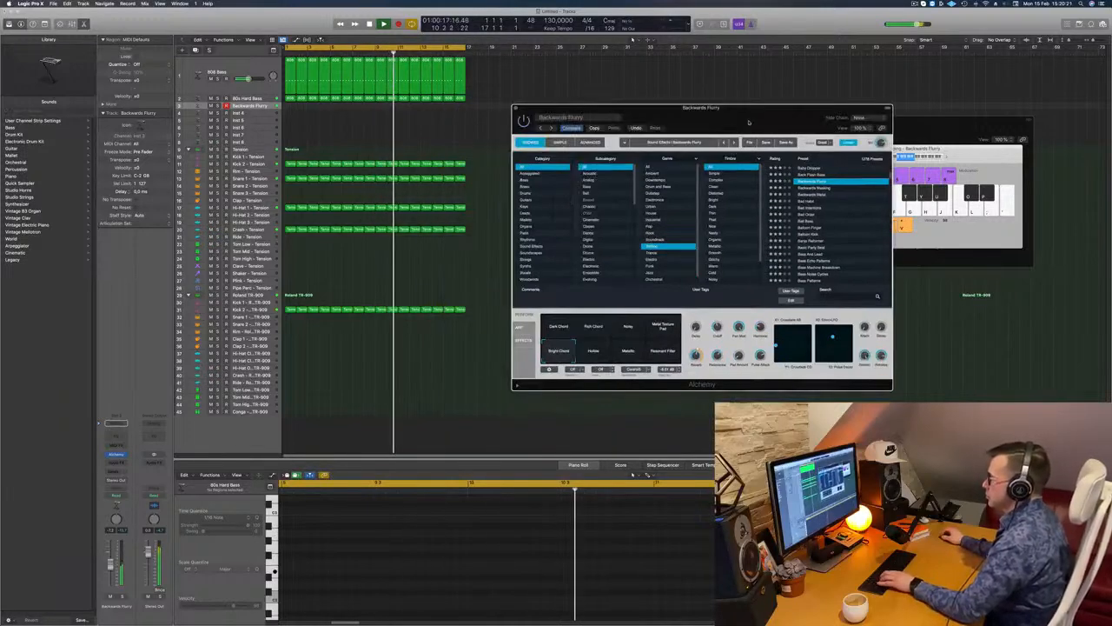
{"action": "left_click", "coordinate": [596, 352]}
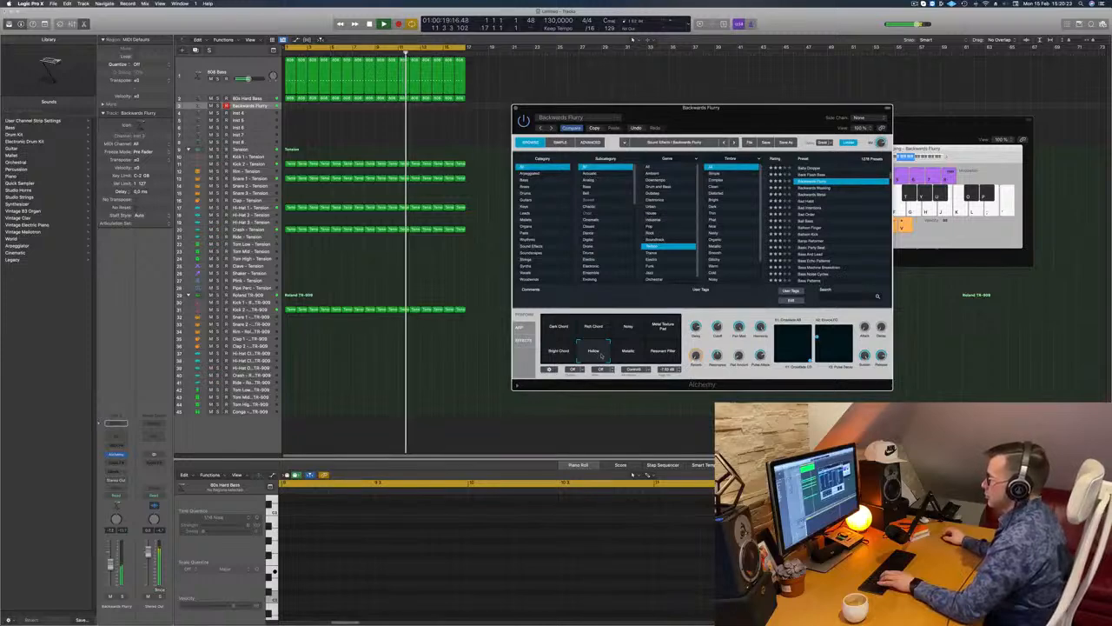
{"action": "left_click", "coordinate": [627, 352]}
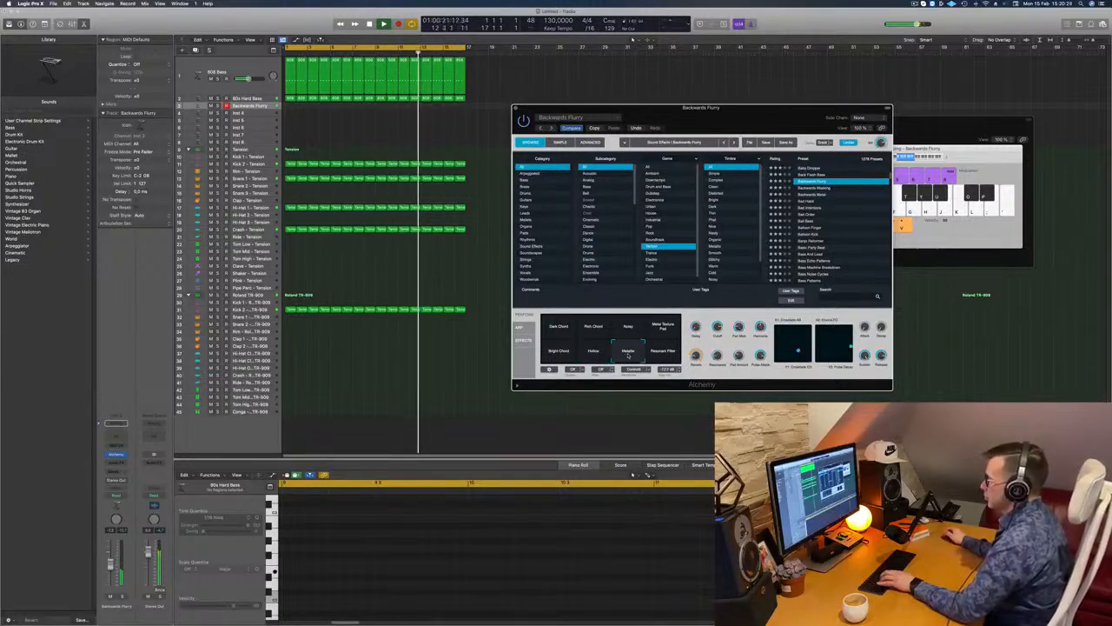
{"action": "left_click", "coordinate": [664, 352]}
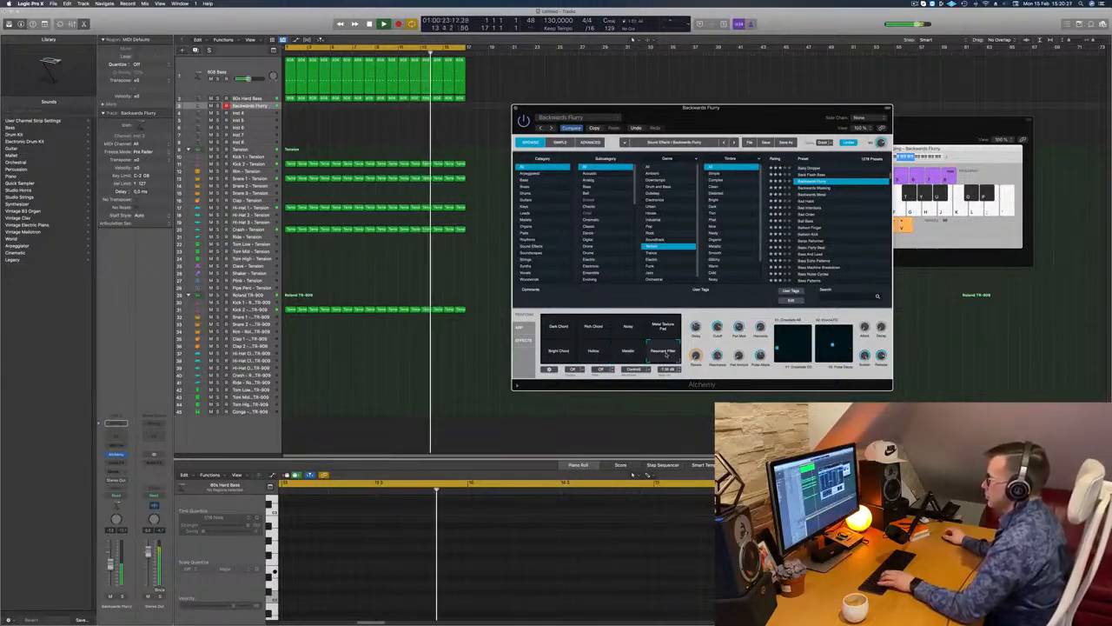
{"action": "left_click", "coordinate": [558, 352]}
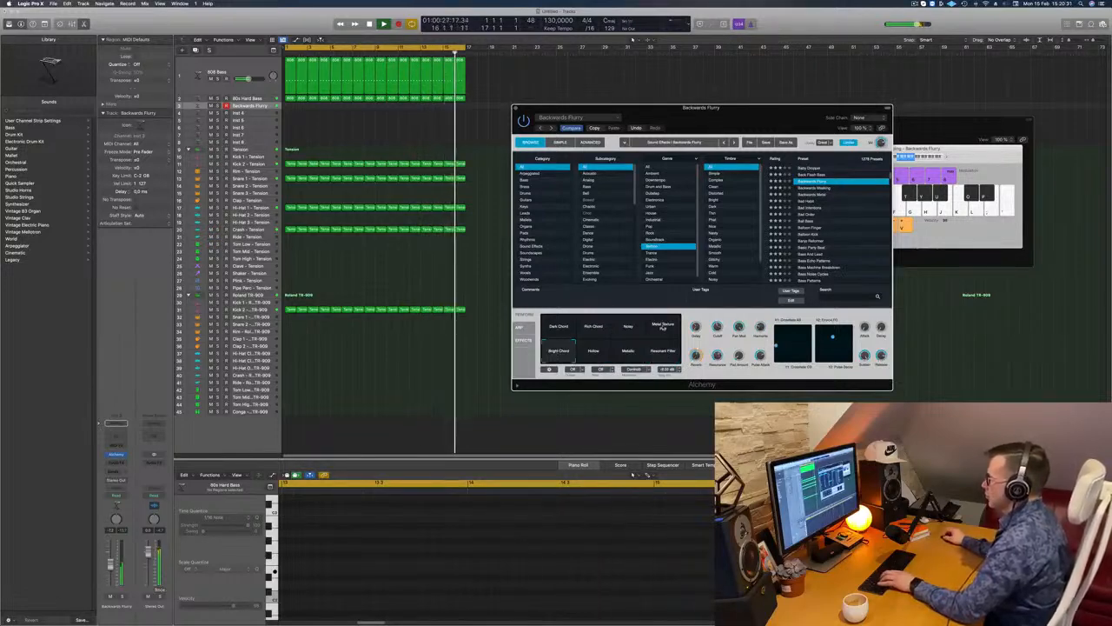
{"action": "left_click", "coordinate": [662, 327]}
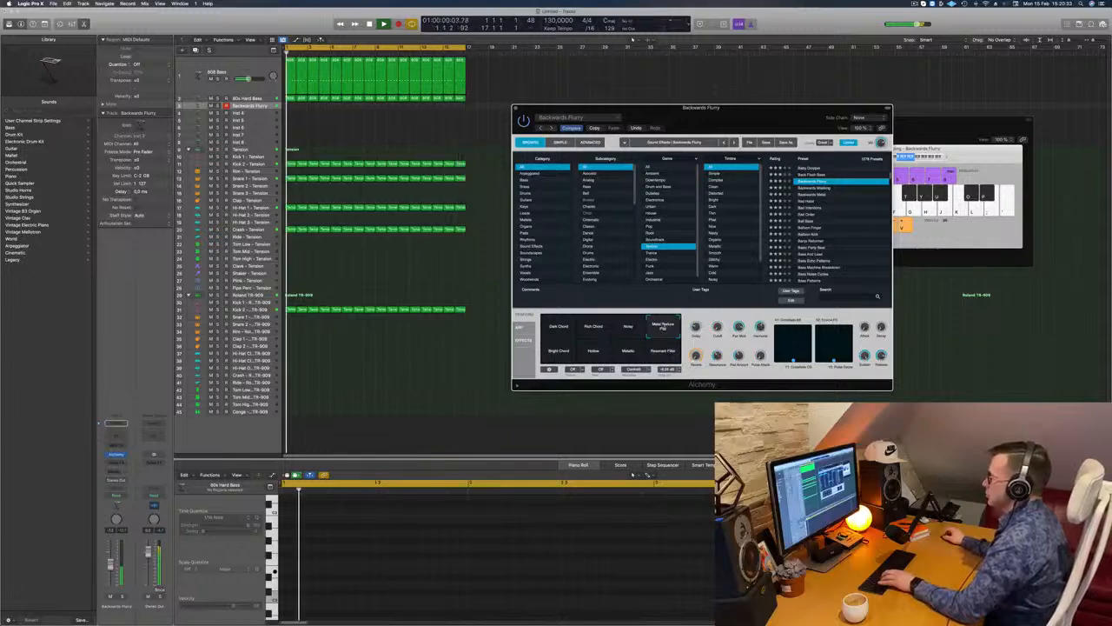
{"action": "left_click", "coordinate": [593, 327]}
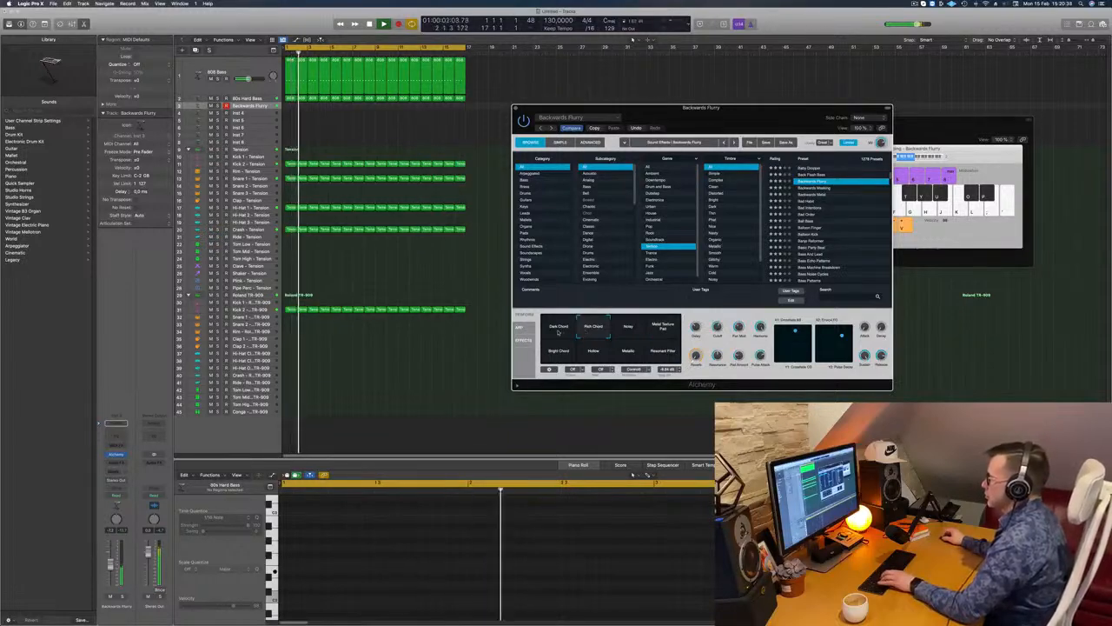
{"action": "left_click", "coordinate": [559, 328]}
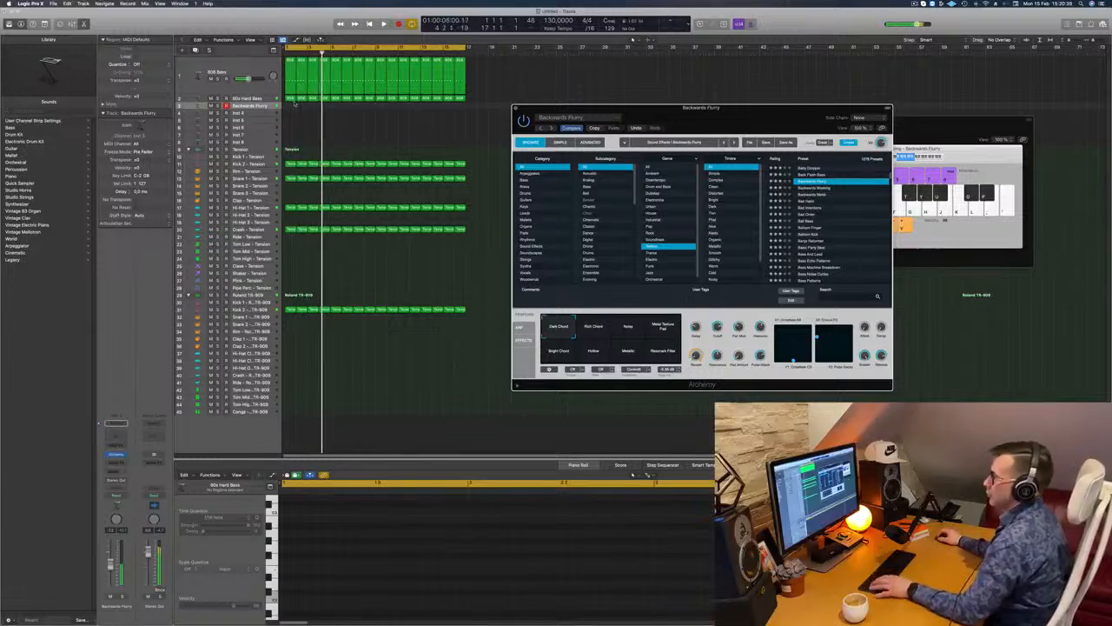
Step: Copy the first 80s Hard Bass region to bar 1 of the Backwards Flurry track and extend it to four bars
{"action": "left_click", "coordinate": [291, 99]}
{"action": "left_click_drag", "start_coordinate": [290, 100], "coordinate": [330, 107]}
{"action": "left_click", "coordinate": [303, 100]}
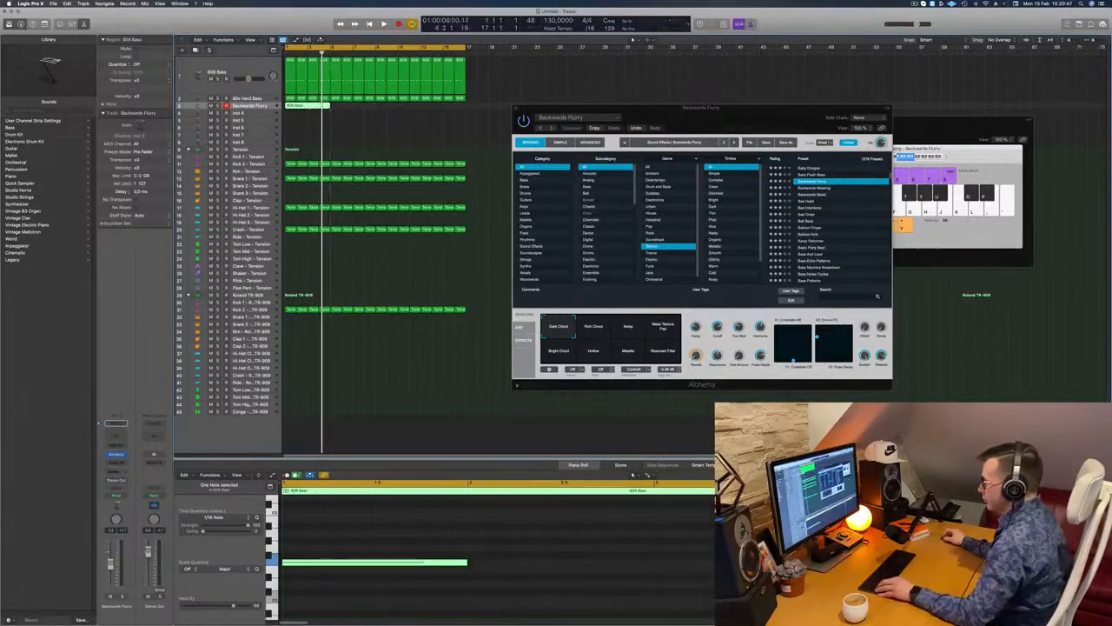
Step: Lengthen the note in the Backwards Flurry region to fill the region, and play the result
{"action": "left_click_drag", "start_coordinate": [437, 563], "coordinate": [714, 563]}
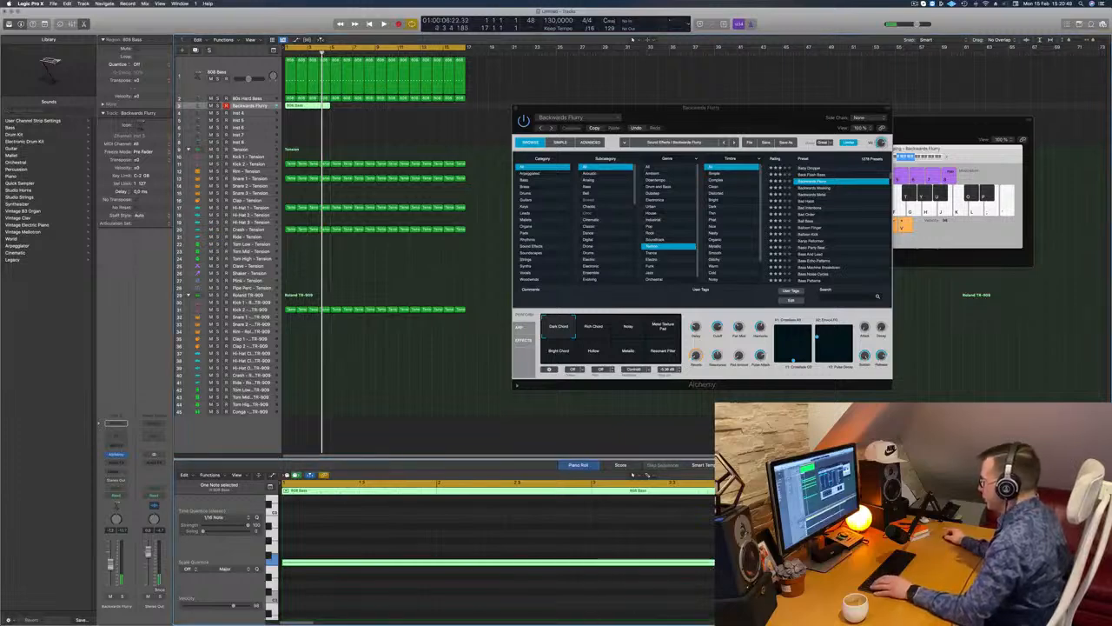
{"action": "left_click", "coordinate": [357, 354]}
{"action": "key", "text": "space"}
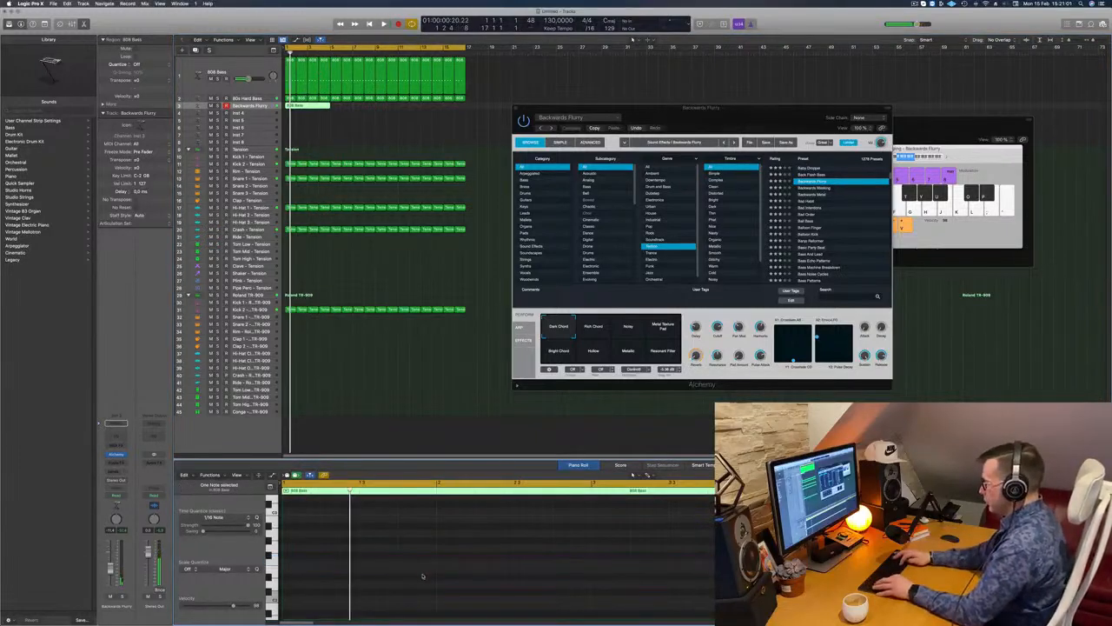
Step: Transpose the long note in the Backwards Flurry track's region up one octave and play it back
{"action": "key", "text": "space"}
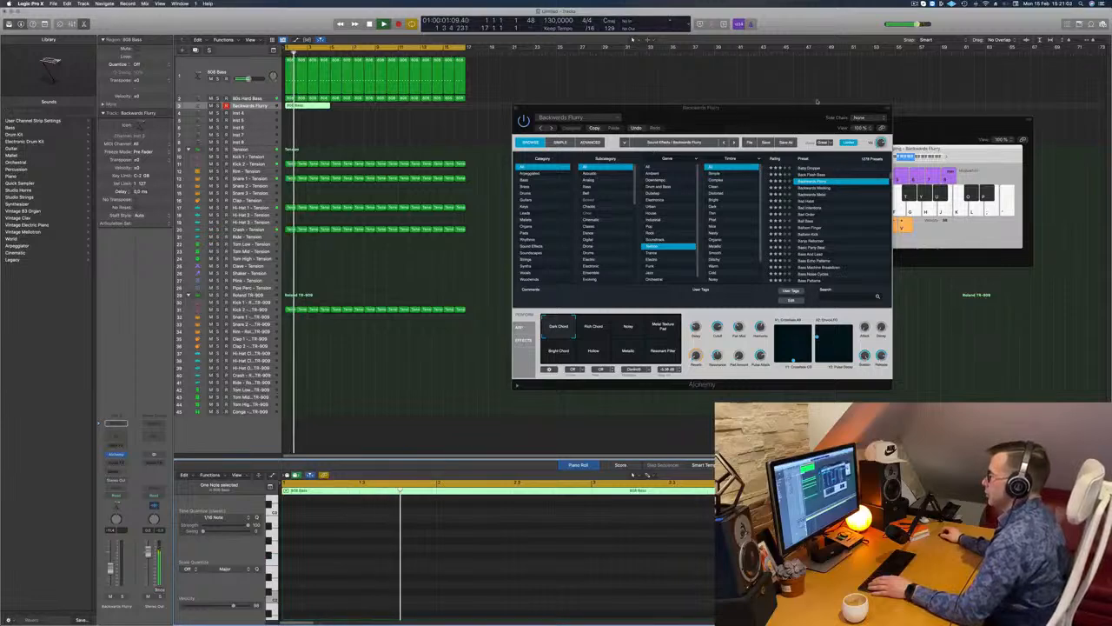
{"action": "left_click_drag", "start_coordinate": [534, 107], "coordinate": [643, 76]}
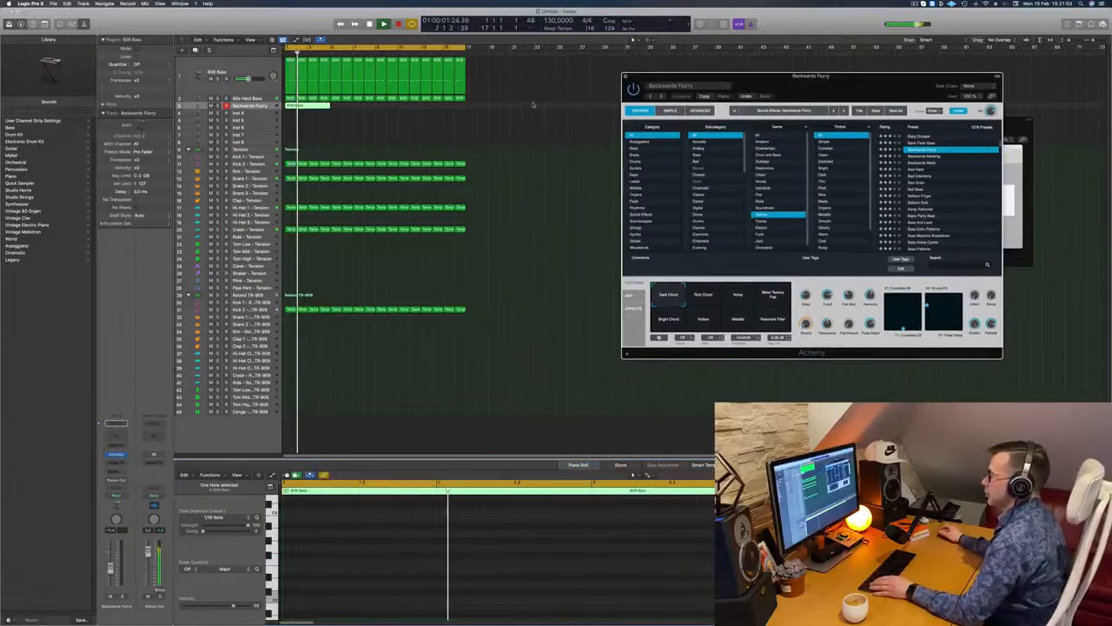
{"action": "left_click", "coordinate": [355, 319]}
{"action": "key", "text": "space"}
{"action": "scroll", "coordinate": [349, 542], "scroll_direction": "down", "scroll_amount": 5}
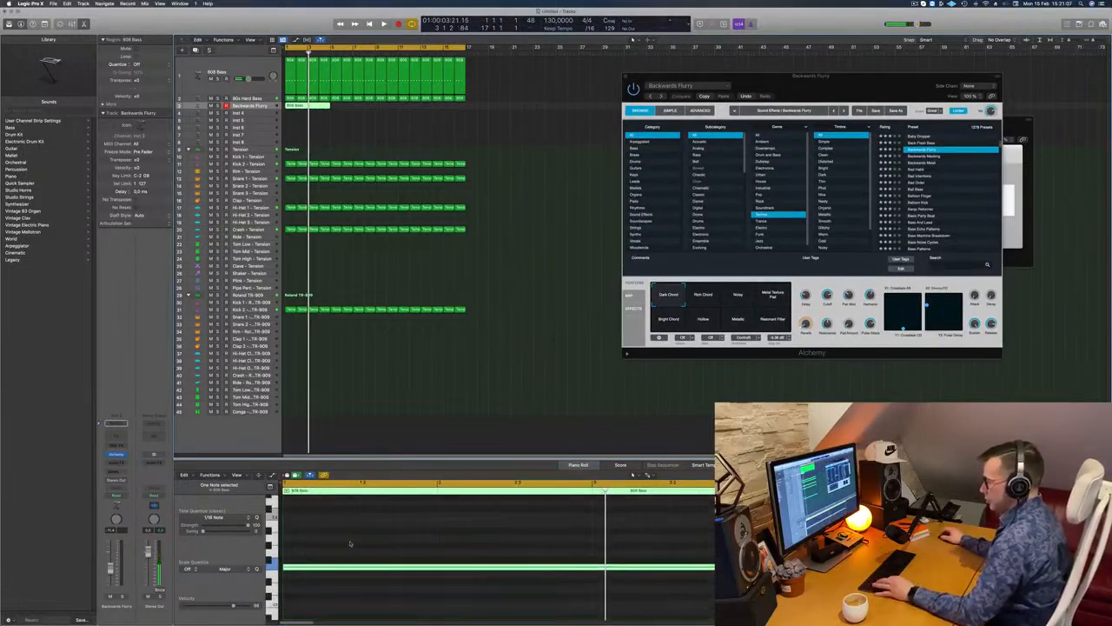
{"action": "key", "text": "alt+shift+Up"}
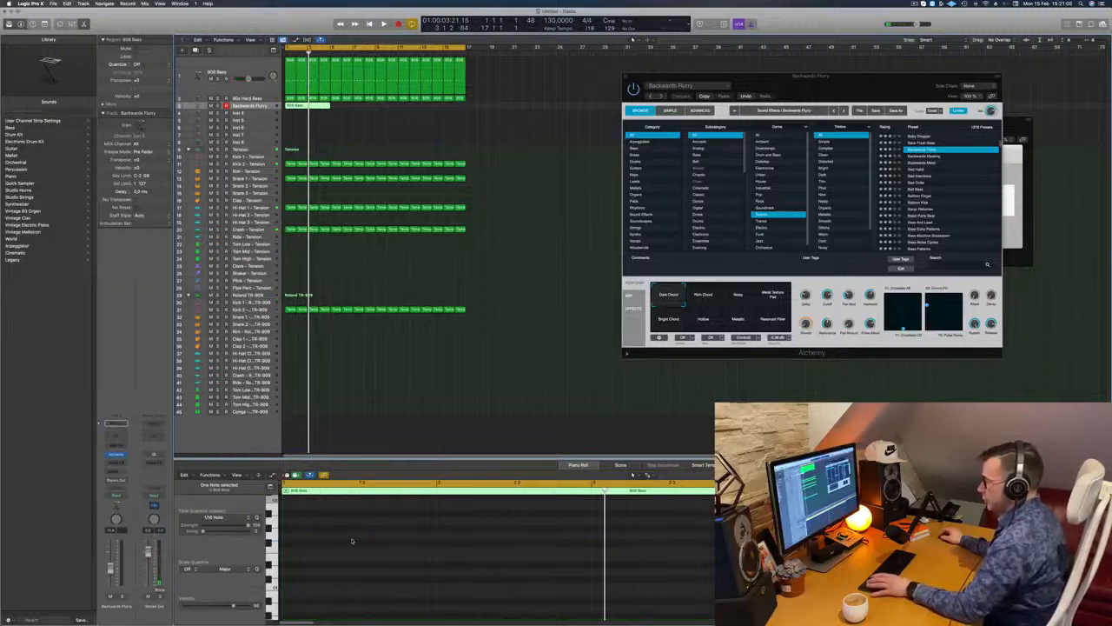
{"action": "key", "text": "space"}
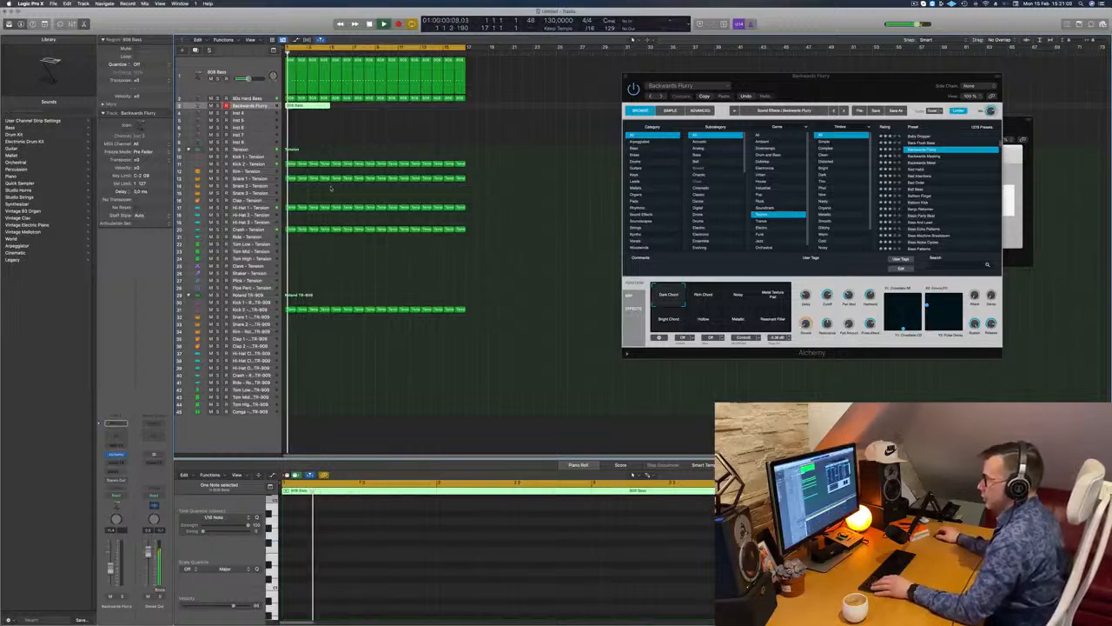
Step: Copy the 808 Bass region on the Backwards Flurry track to bar 9
{"action": "key", "text": "super+Left"}
{"action": "left_click", "coordinate": [328, 121]}
{"action": "left_click", "coordinate": [300, 106]}
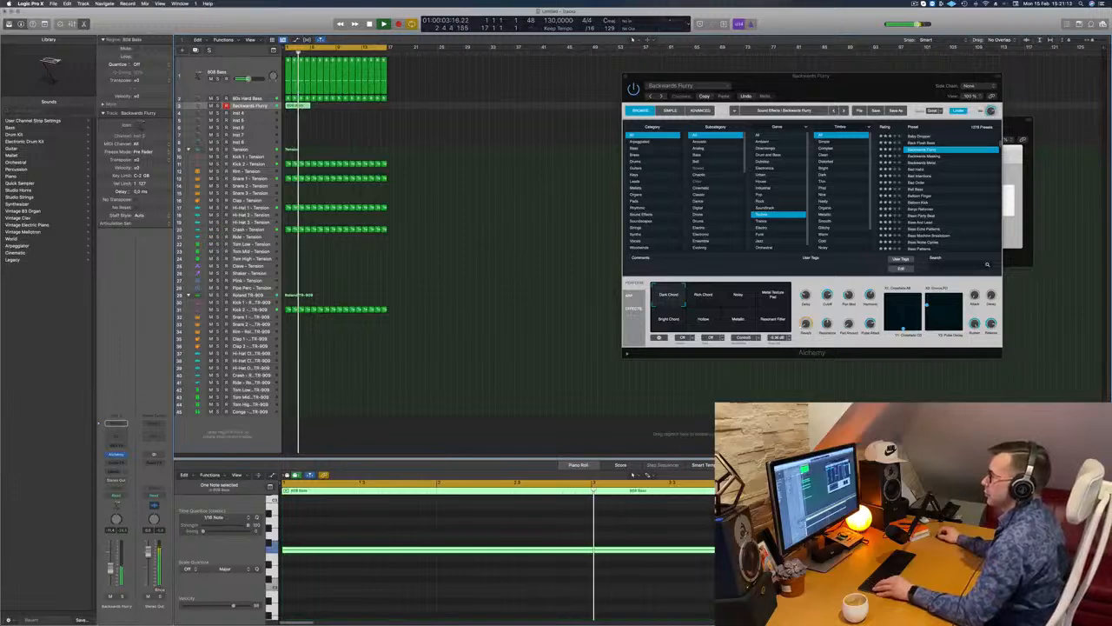
{"action": "left_click_drag", "start_coordinate": [299, 106], "coordinate": [350, 108]}
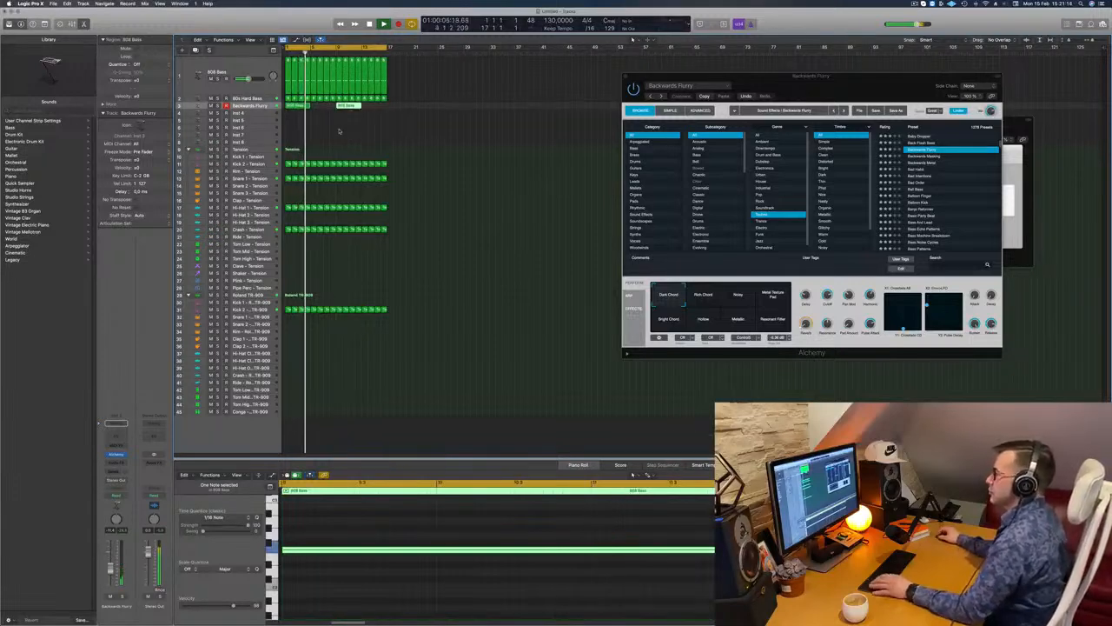
Step: Audition the Backwards Flurry performance snapshots in Alchemy during playback and select Noisy
{"action": "left_click_drag", "start_coordinate": [891, 74], "coordinate": [726, 110]}
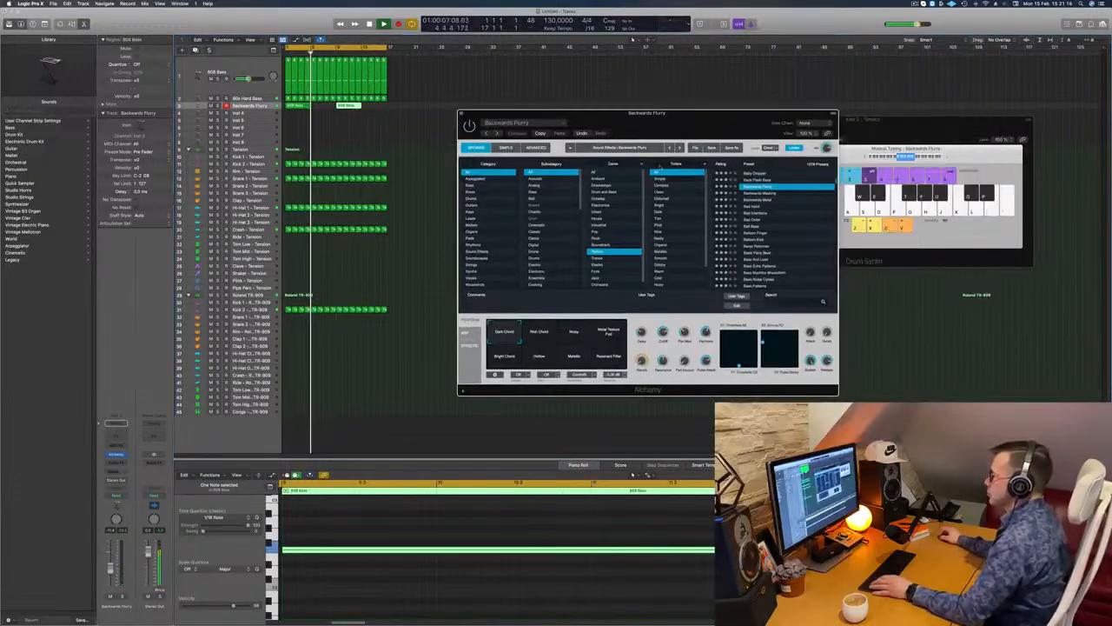
{"action": "left_click", "coordinate": [573, 331]}
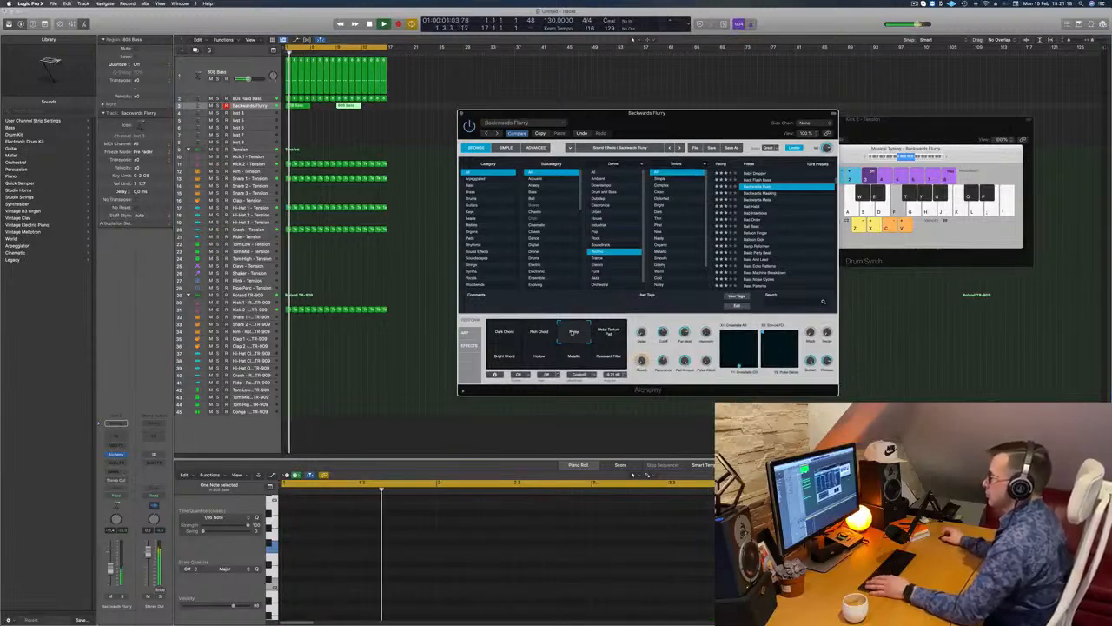
{"action": "left_click", "coordinate": [608, 334]}
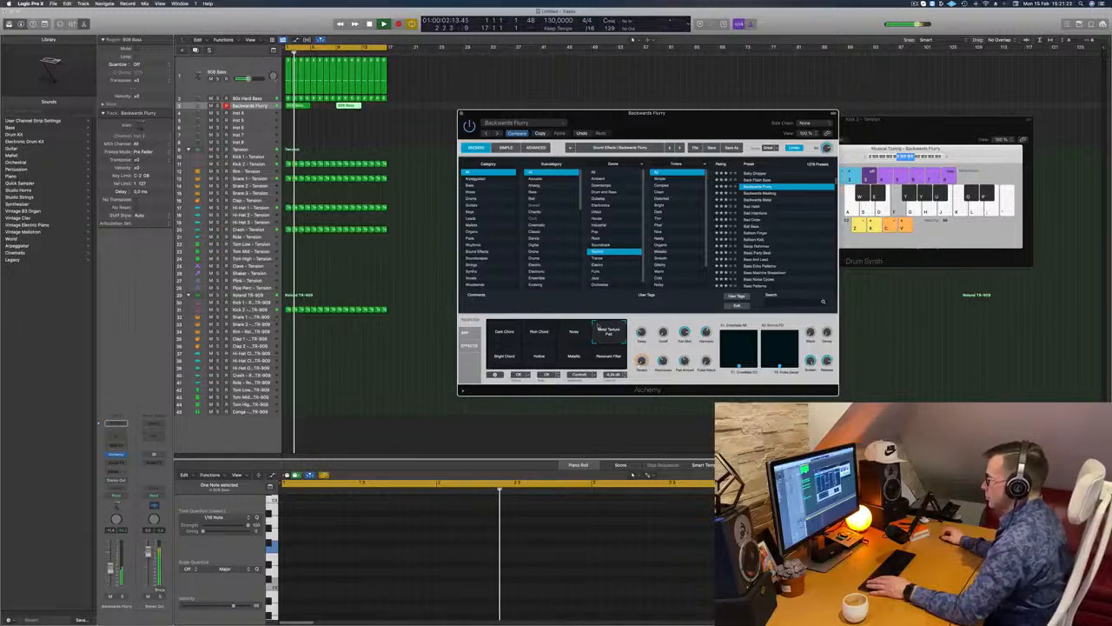
{"action": "left_click", "coordinate": [504, 355]}
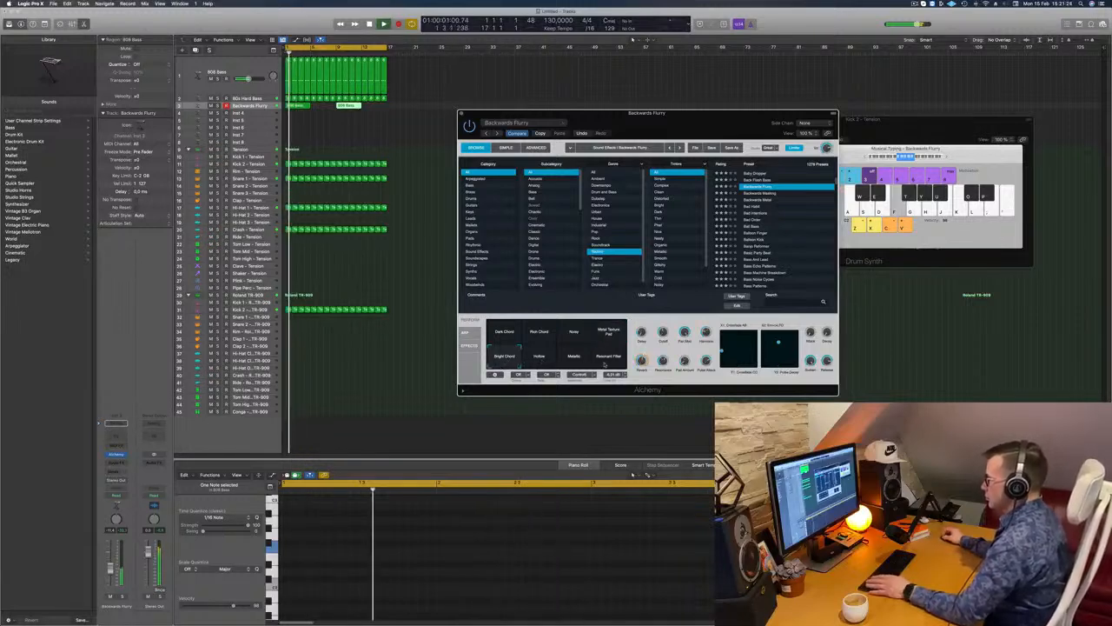
{"action": "left_click", "coordinate": [606, 361]}
{"action": "left_click", "coordinate": [575, 358]}
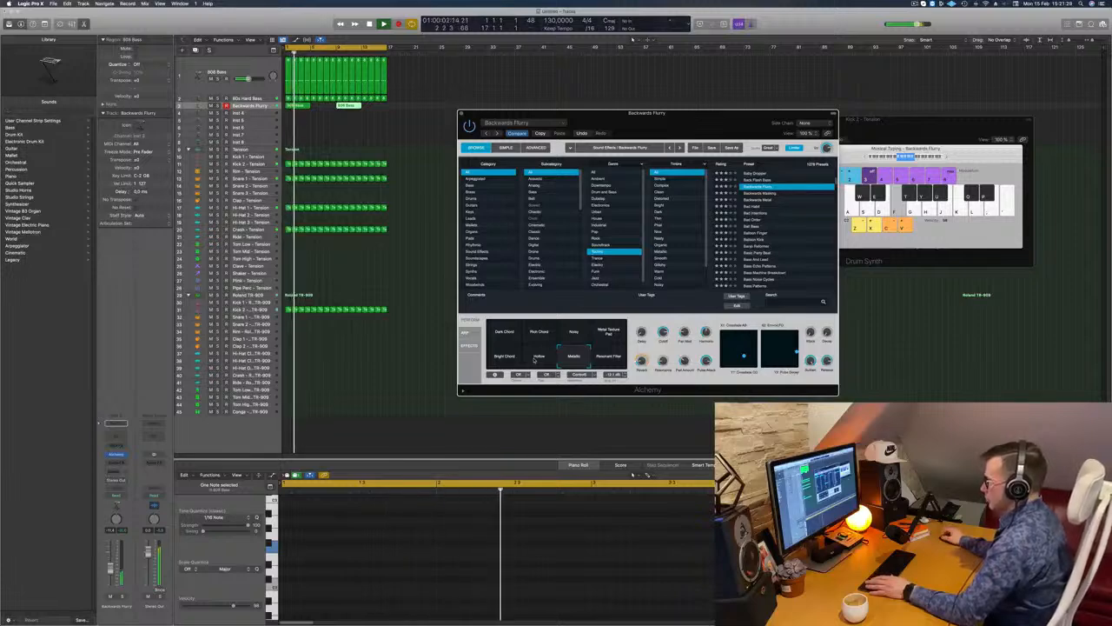
{"action": "left_click", "coordinate": [539, 358]}
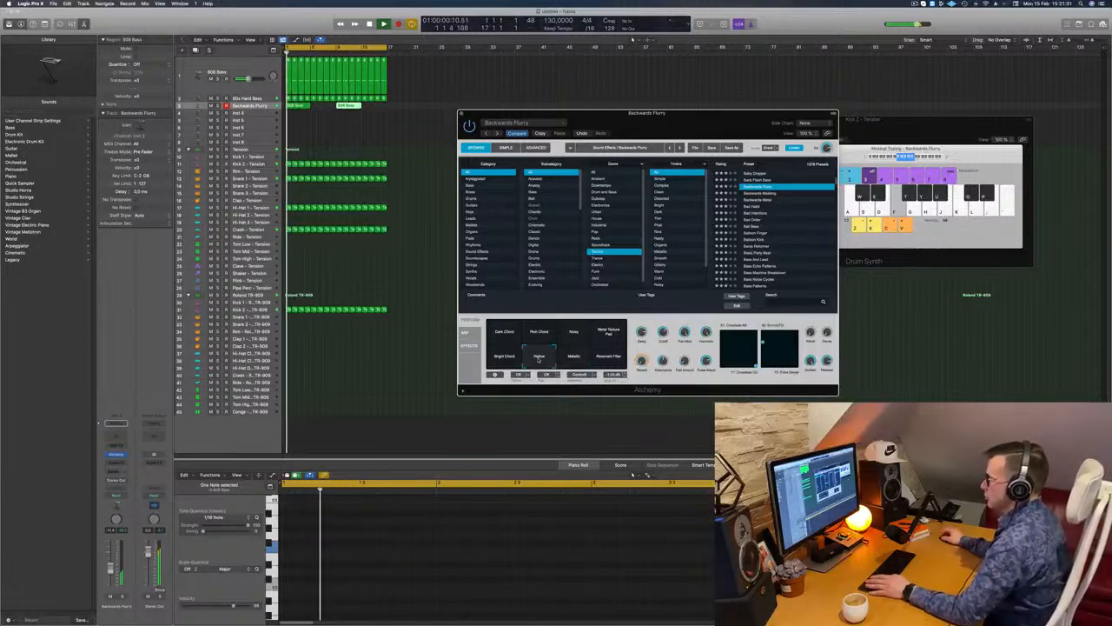
{"action": "left_click", "coordinate": [594, 338]}
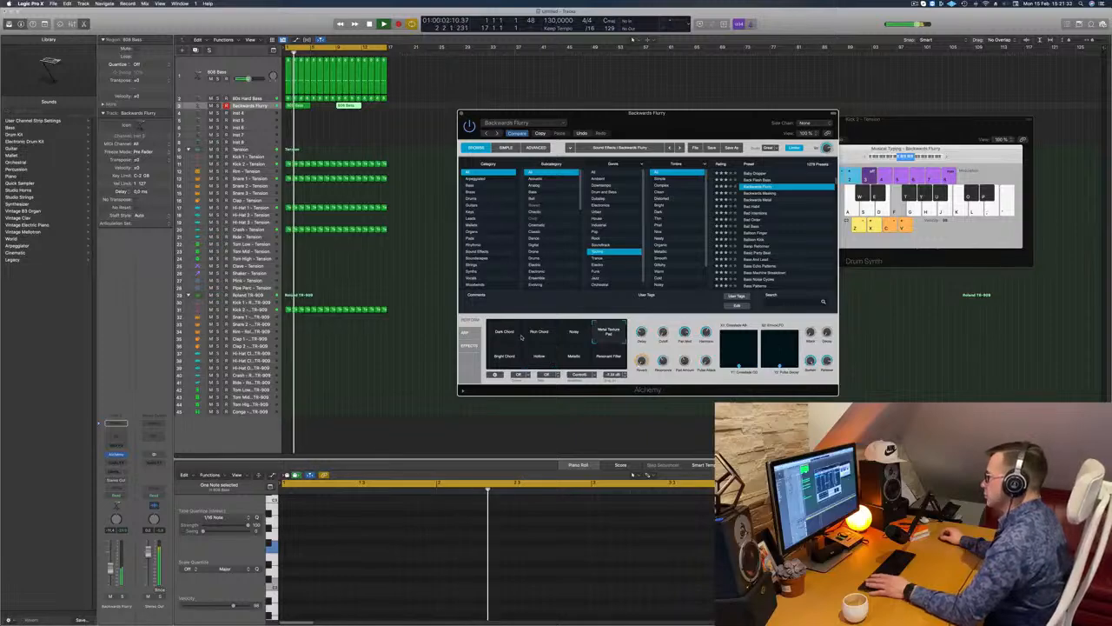
{"action": "left_click", "coordinate": [502, 334]}
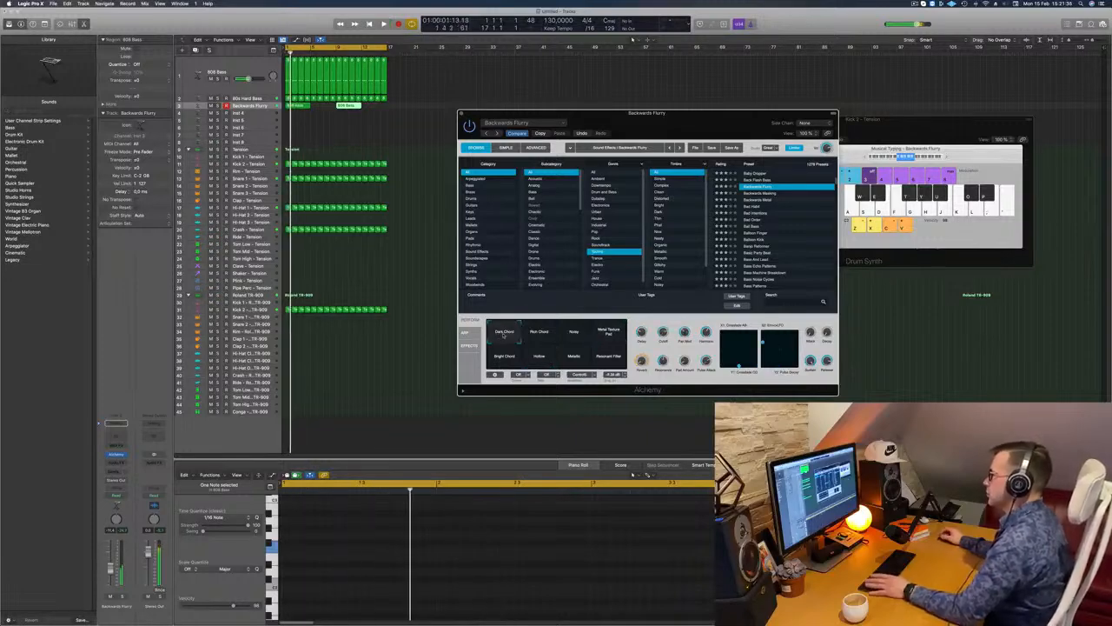
{"action": "left_click", "coordinate": [573, 332]}
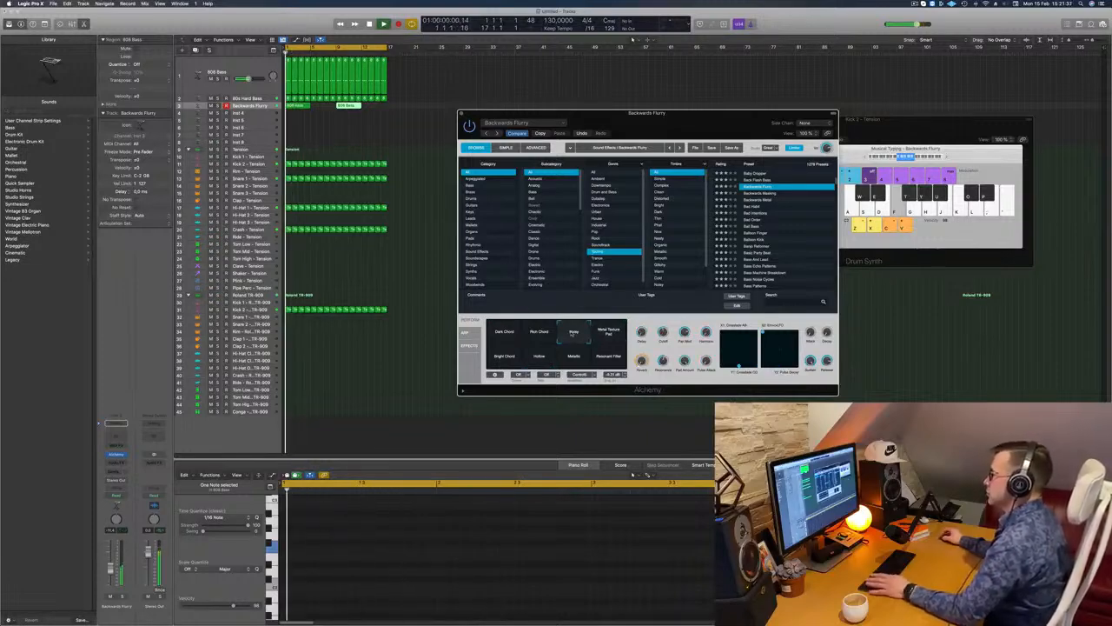
Step: Add a send to Bus 6 (Aux 7) on the Backwards Flurry channel and raise its send level
{"action": "left_click_drag", "start_coordinate": [668, 117], "coordinate": [726, 120]}
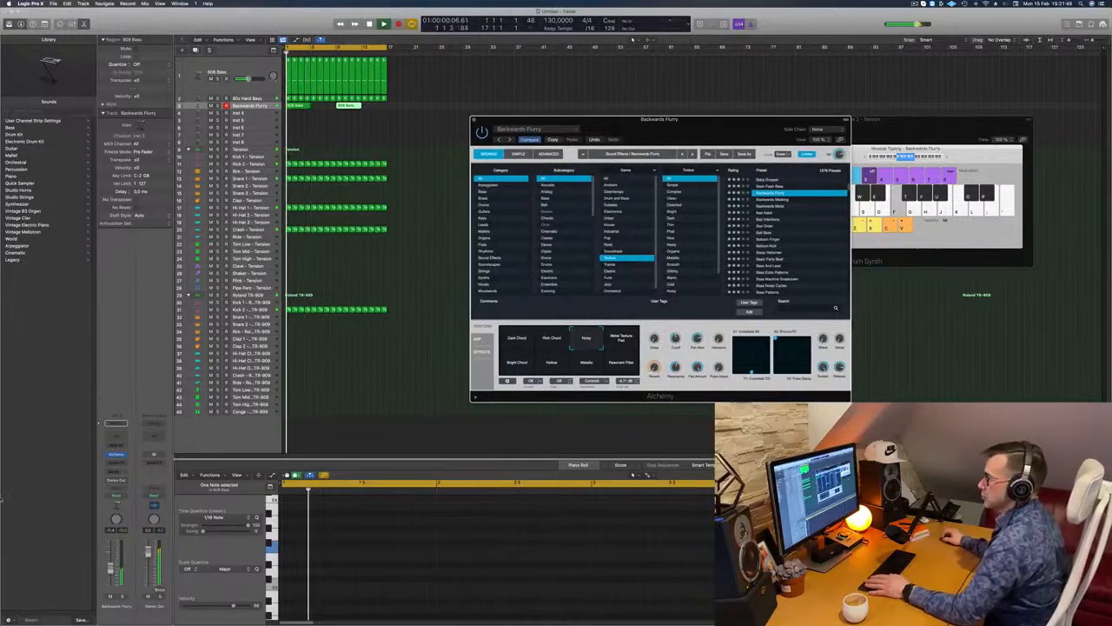
{"action": "left_click", "coordinate": [115, 479]}
{"action": "mouse_move", "coordinate": [139, 480]}
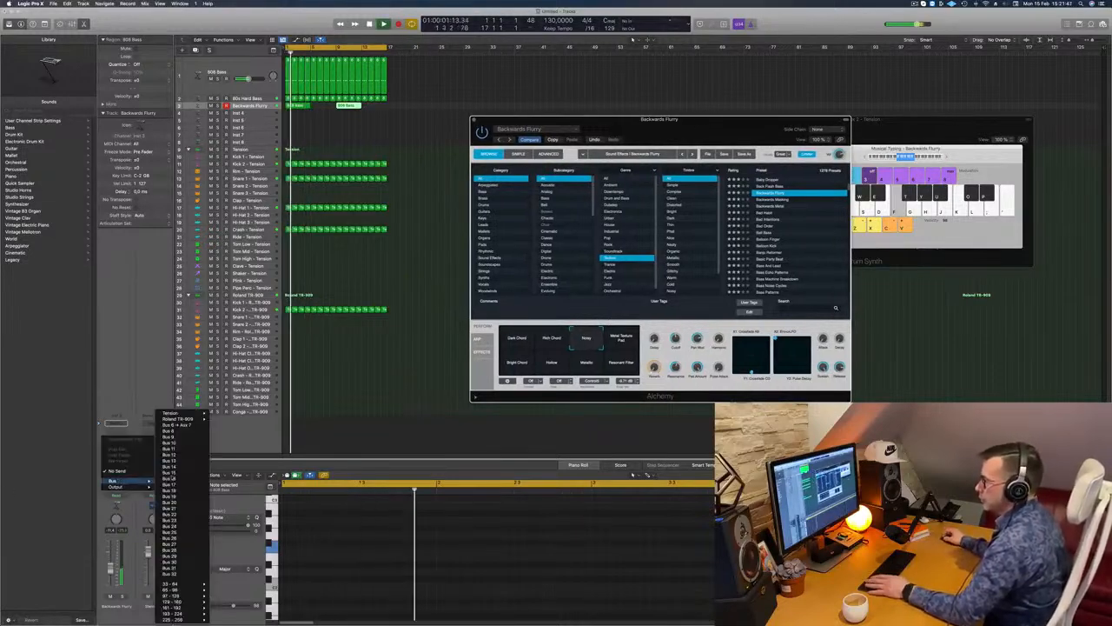
{"action": "left_click", "coordinate": [178, 425]}
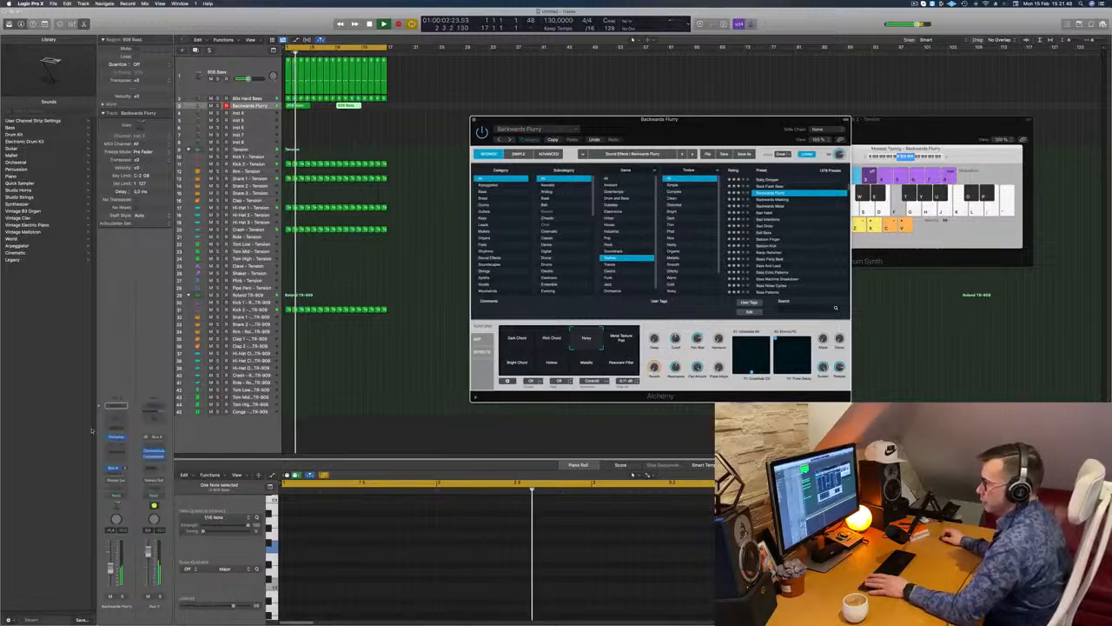
{"action": "left_click", "coordinate": [126, 468]}
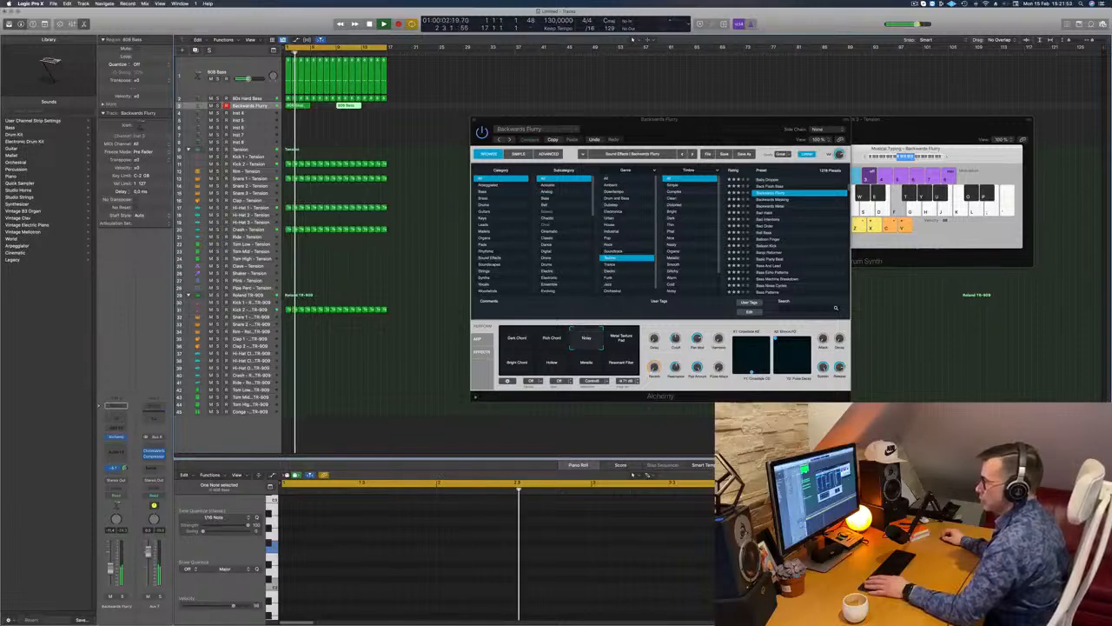
Step: Close the Alchemy window and duplicate the Backwards Flurry track with its channel settings
{"action": "left_click_drag", "start_coordinate": [701, 136], "coordinate": [612, 137]}
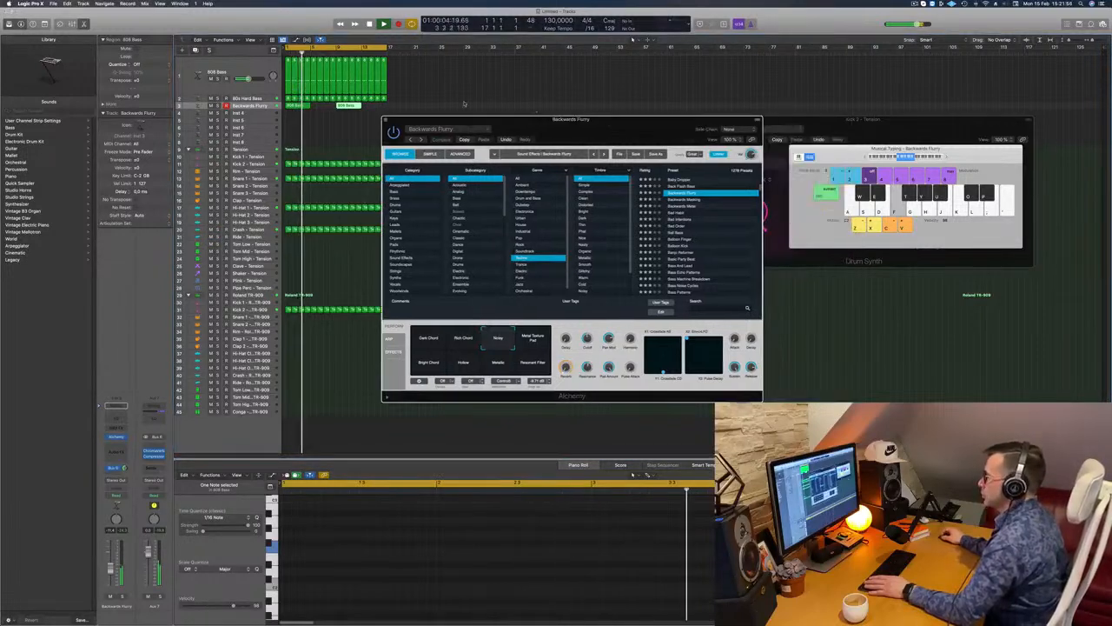
{"action": "left_click", "coordinate": [385, 121]}
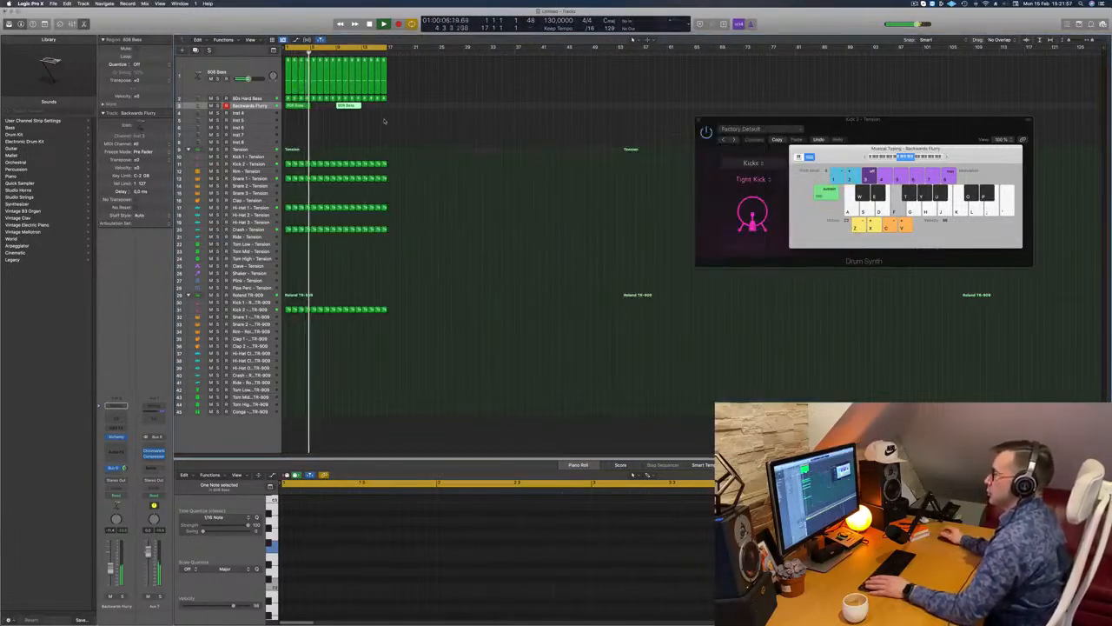
{"action": "left_click", "coordinate": [258, 106]}
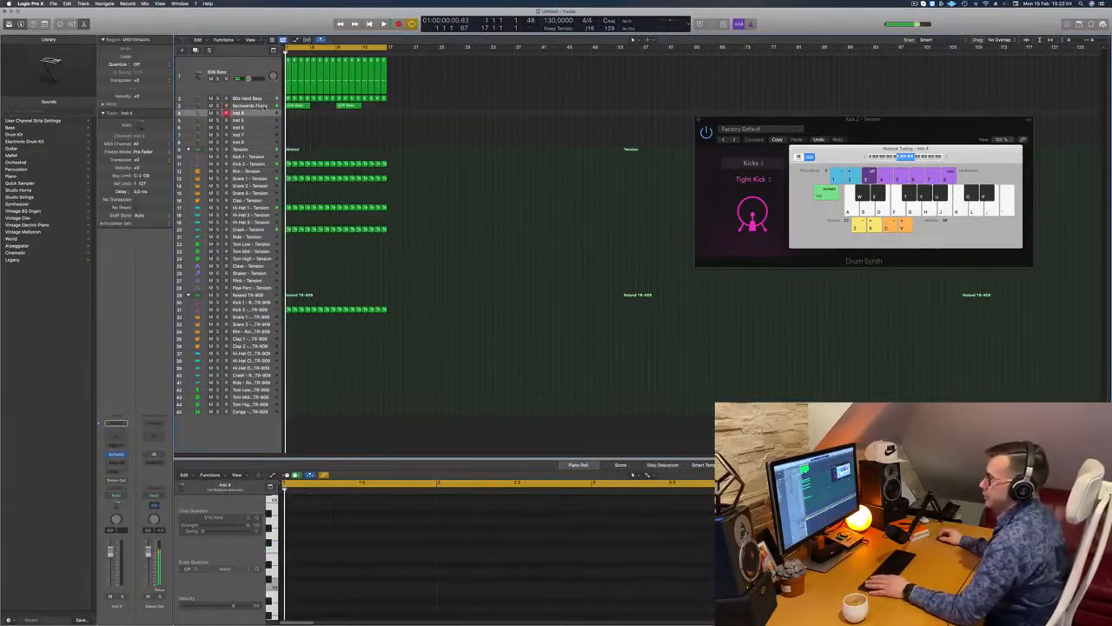
{"action": "key", "text": "super+d"}
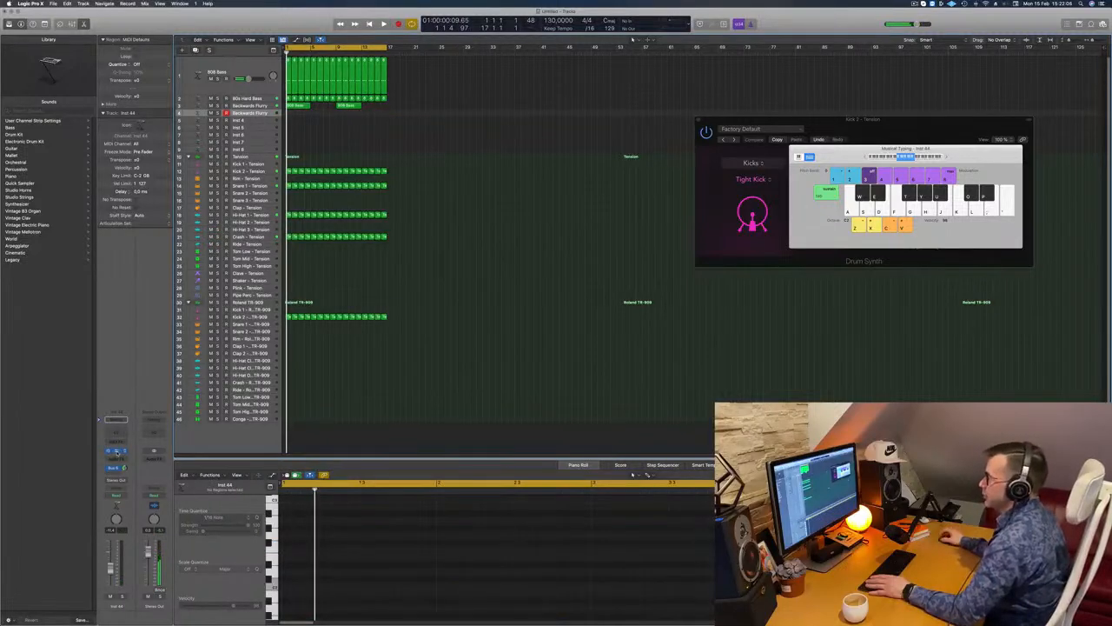
Step: Load the Backwards Metal preset in the duplicated track's Alchemy and select the Power Tools snapshot during playback
{"action": "left_click_drag", "start_coordinate": [582, 103], "coordinate": [640, 141]}
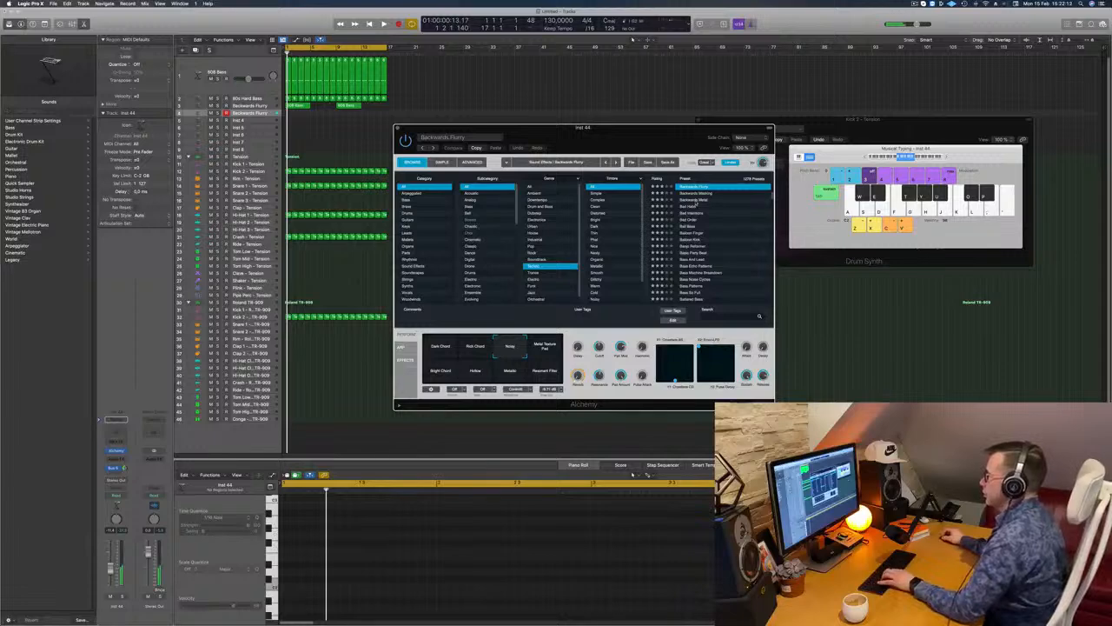
{"action": "left_click", "coordinate": [695, 201]}
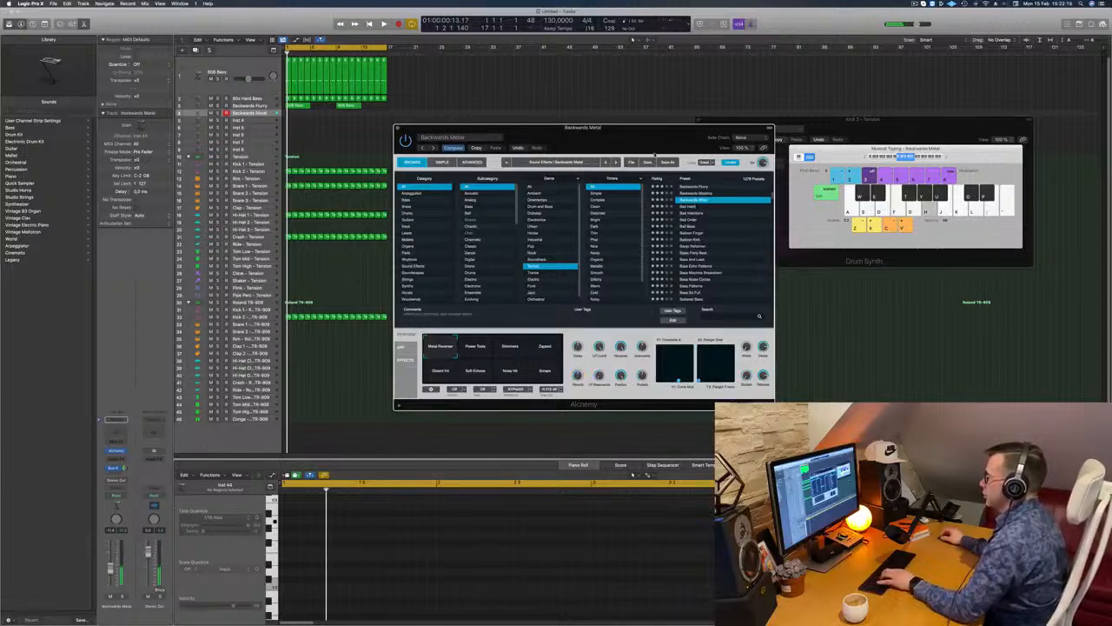
{"action": "left_click_drag", "start_coordinate": [635, 138], "coordinate": [683, 115]}
{"action": "key", "text": "space"}
{"action": "left_click", "coordinate": [562, 325]}
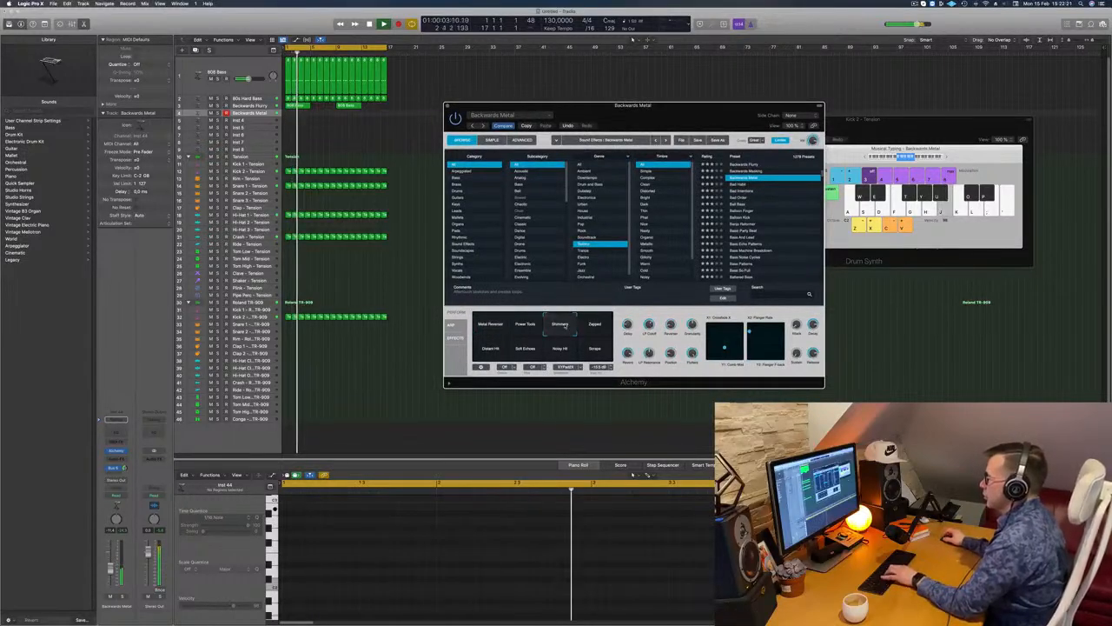
{"action": "left_click", "coordinate": [525, 325]}
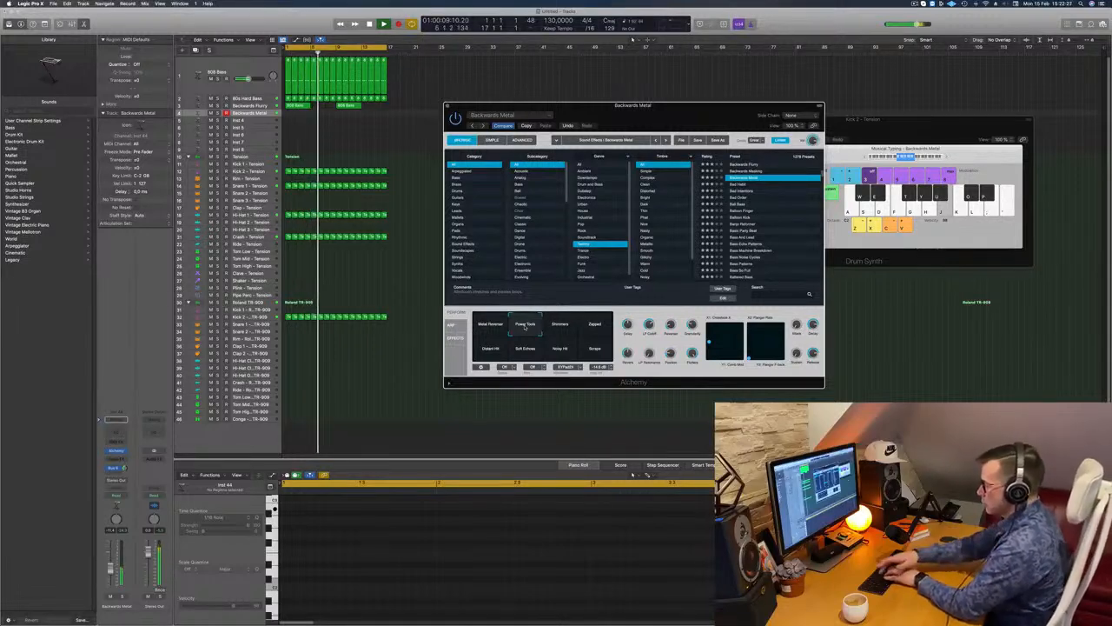
Step: Record a phrase of one repeated note on the Backwards Metal track, then stop recording
{"action": "key", "text": "r"}
{"action": "key", "text": "j"}
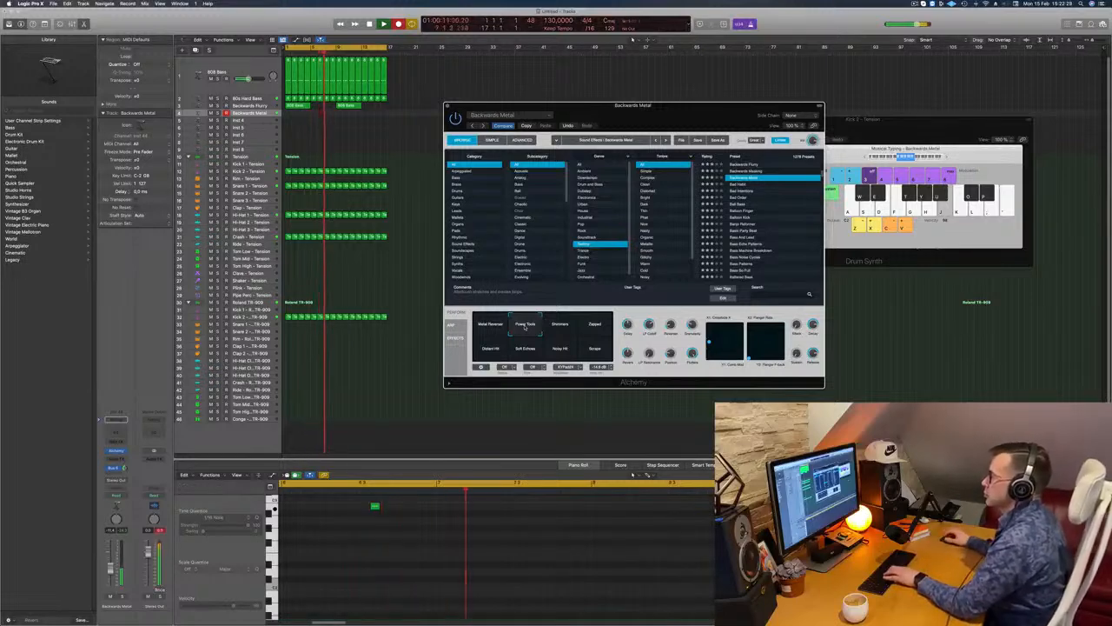
{"action": "key", "text": "j"}
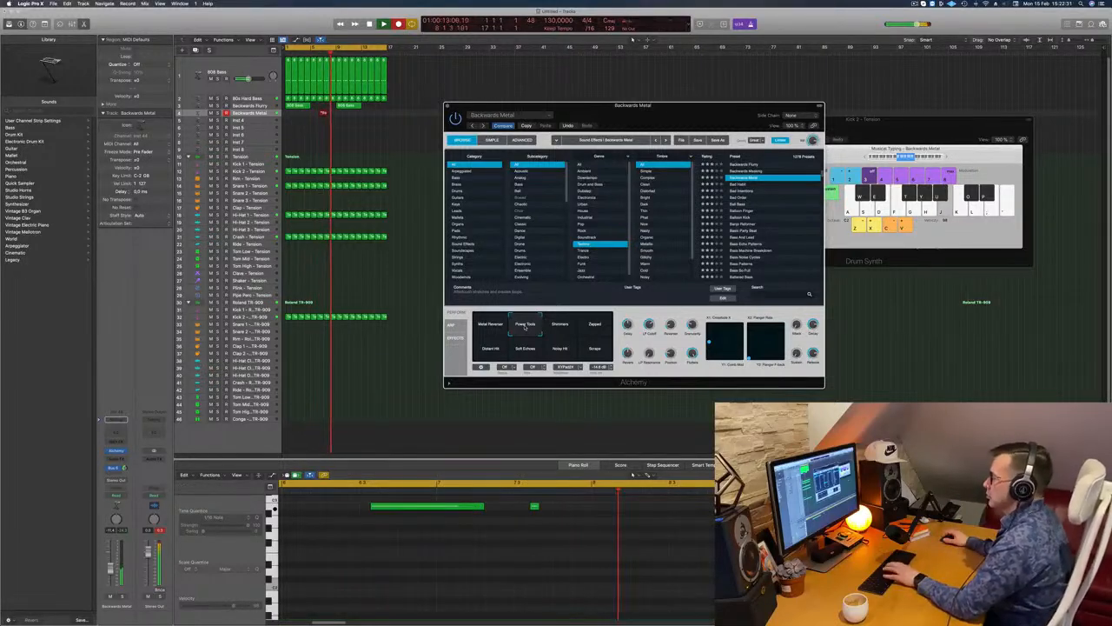
{"action": "key", "text": "j"}
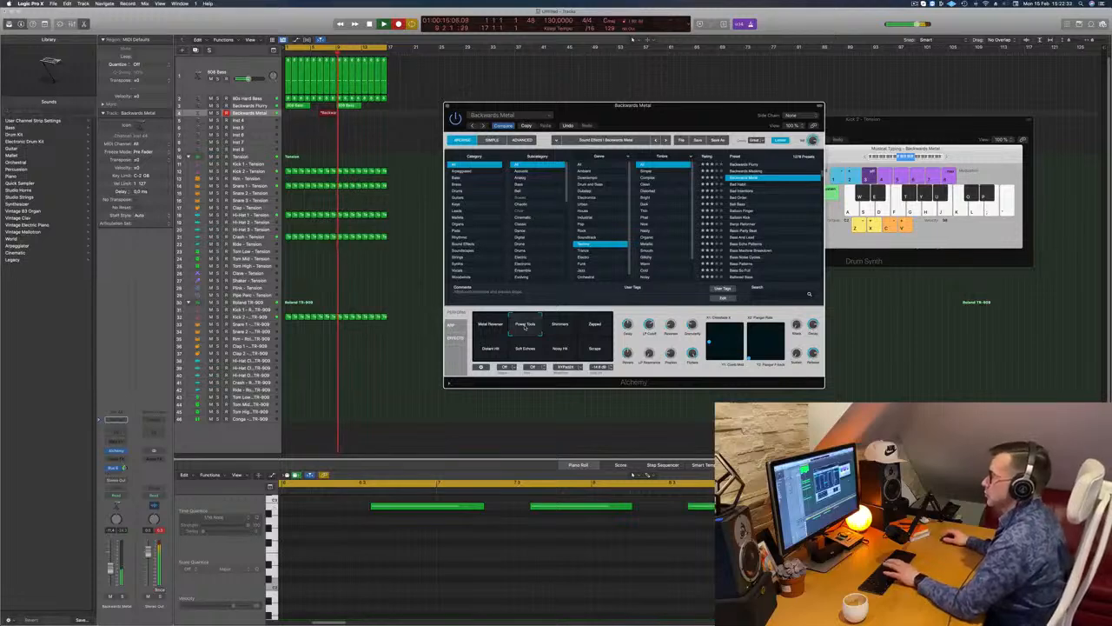
{"action": "key", "text": "space"}
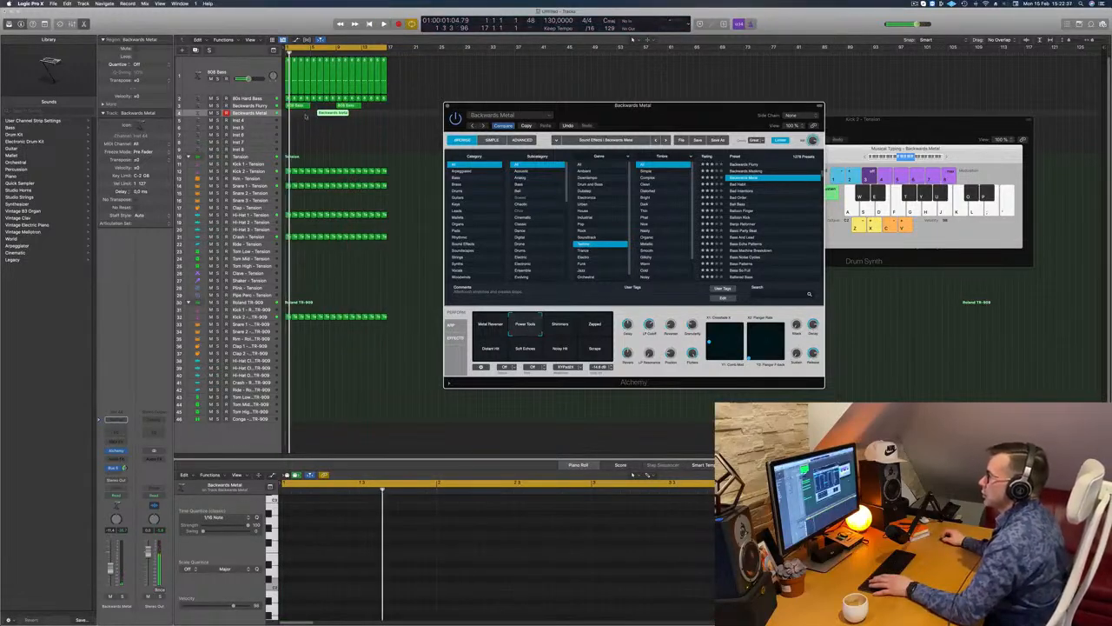
Step: Move the recorded Backwards Metal region to bar 1 and cut it at bar 5, splitting the notes that cross the cut
{"action": "left_click", "coordinate": [308, 115]}
{"action": "key", "text": "space"}
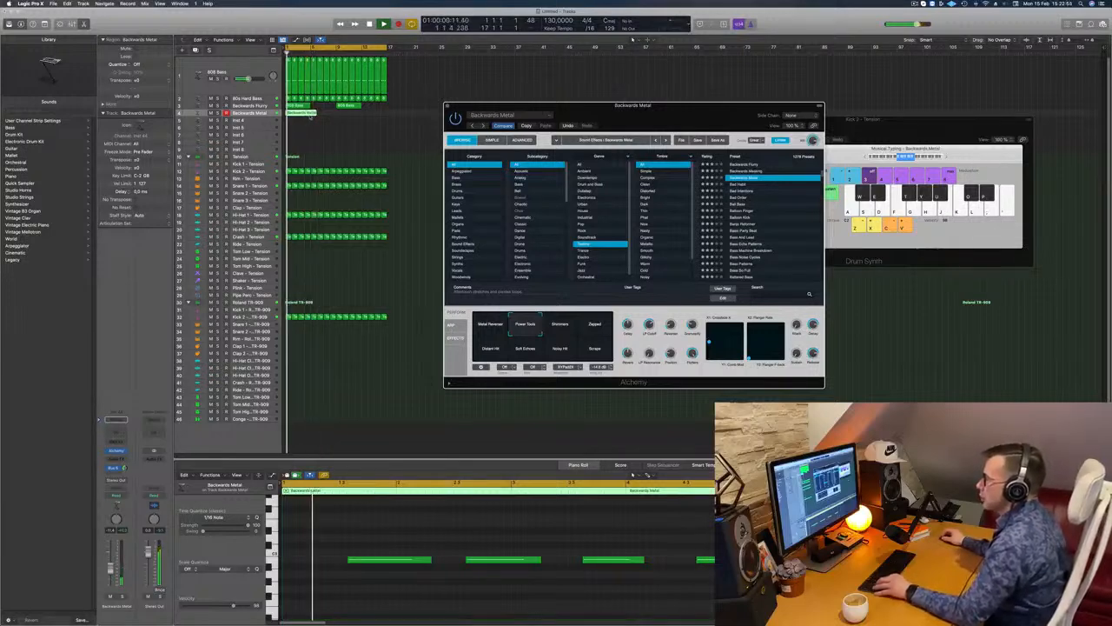
{"action": "double_click", "coordinate": [311, 114]}
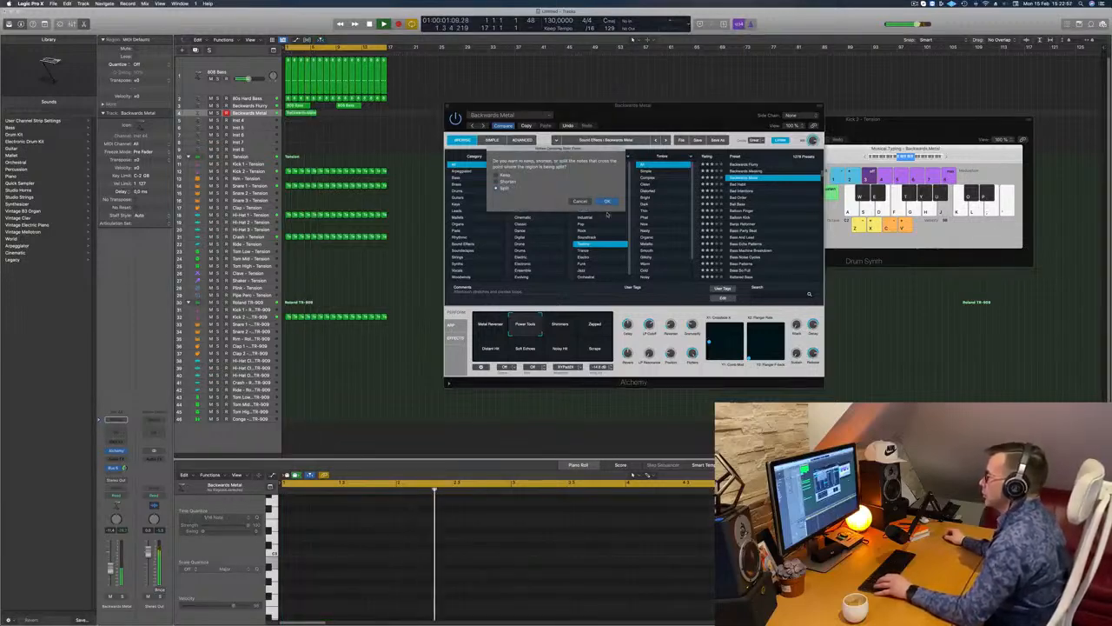
{"action": "left_click", "coordinate": [608, 201]}
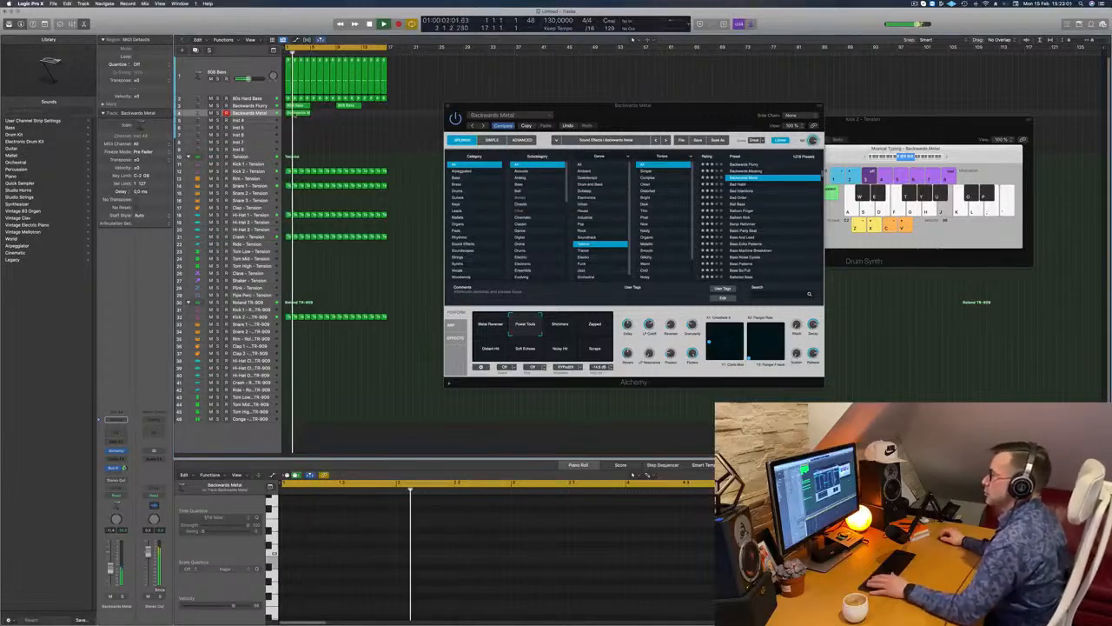
Step: Quantize the Backwards Metal region's notes to 1/16 and repeat the region until it fills all 16 bars
{"action": "left_click", "coordinate": [292, 117]}
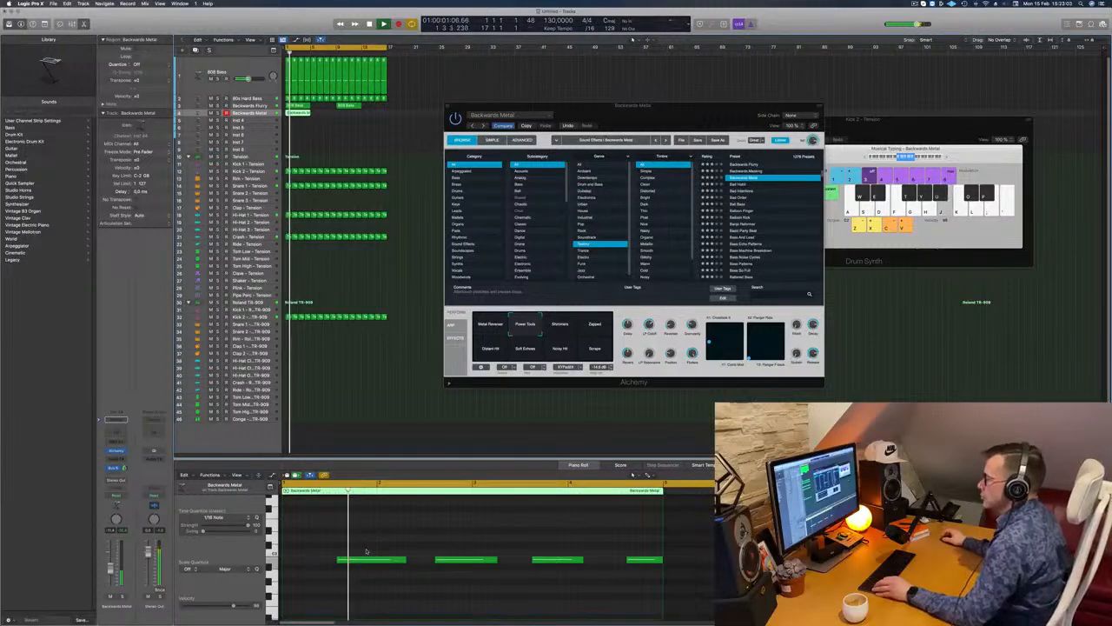
{"action": "key", "text": "super+a"}
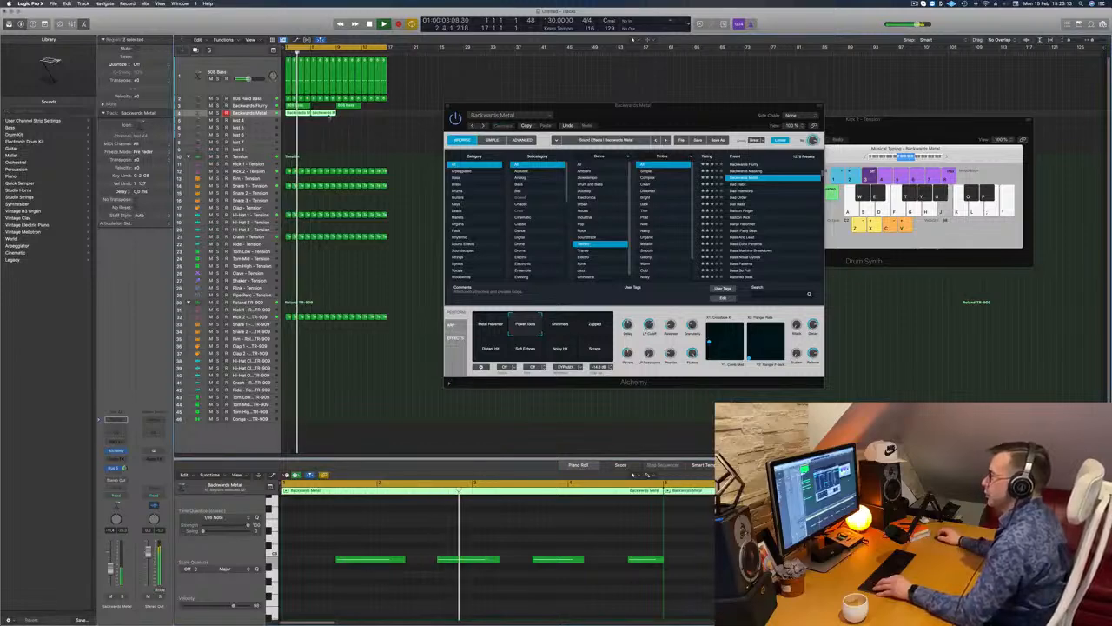
{"action": "left_click", "coordinate": [261, 113]}
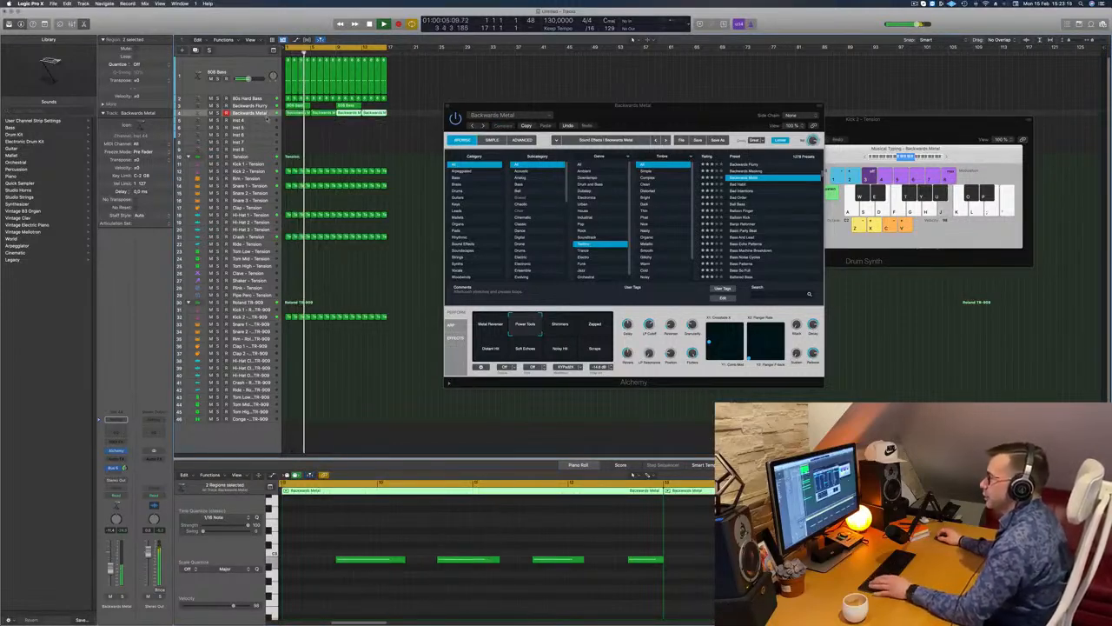
Step: Show the toolbar, turn on Track Zoom for the selected track, and move the Alchemy window clear of the track area
{"action": "left_click", "coordinate": [261, 121]}
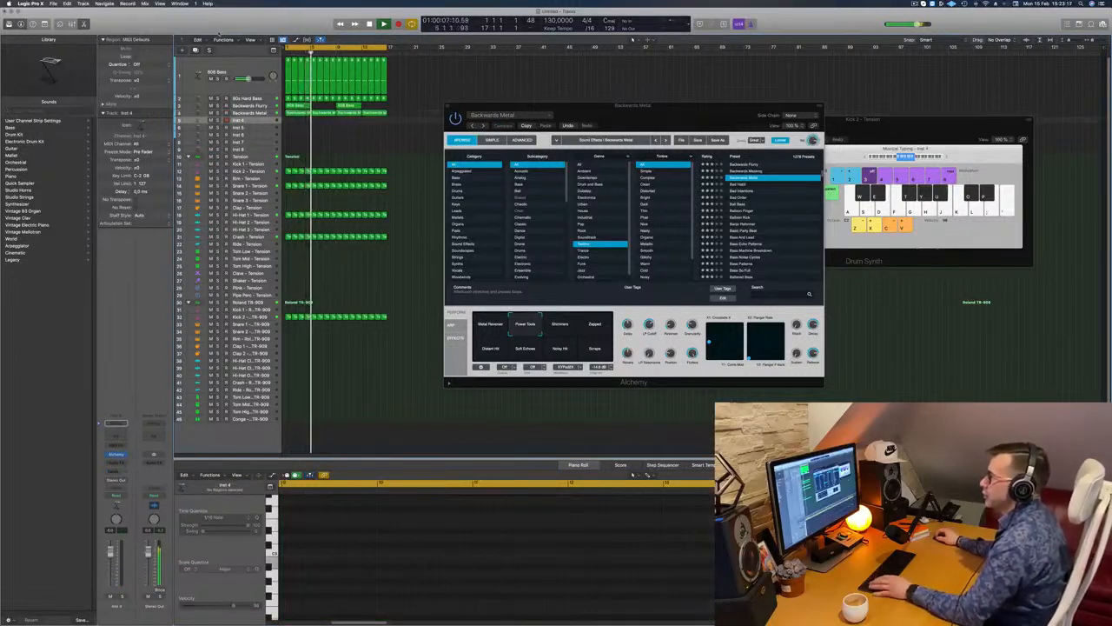
{"action": "left_click", "coordinate": [45, 24]}
{"action": "left_click", "coordinate": [132, 44]}
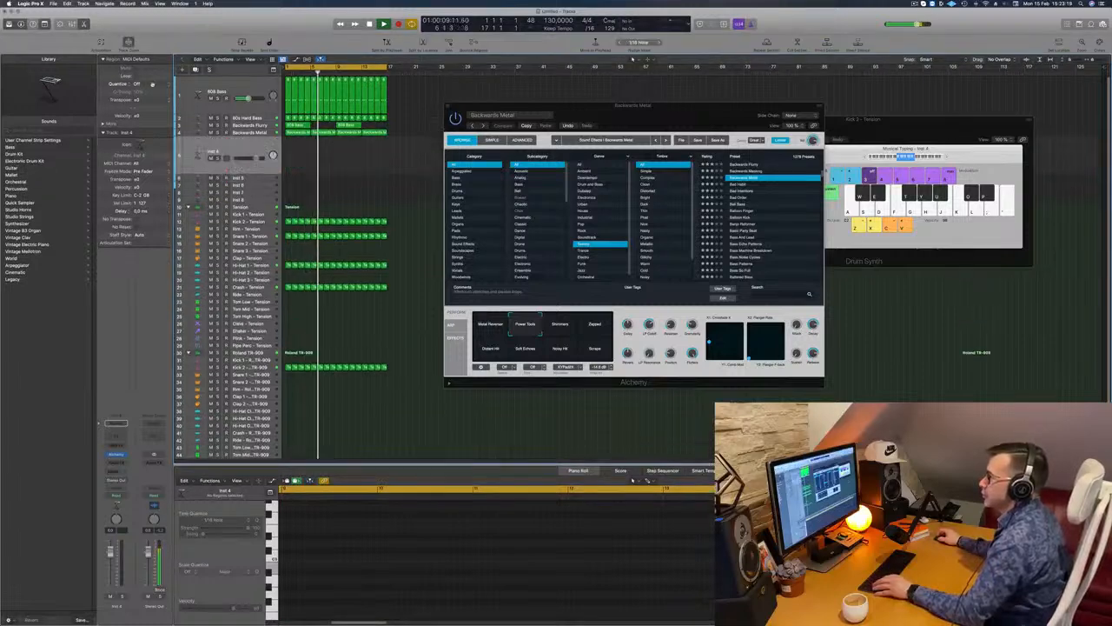
{"action": "scroll", "coordinate": [254, 134], "scroll_direction": "up", "scroll_amount": 2}
{"action": "left_click", "coordinate": [647, 113]}
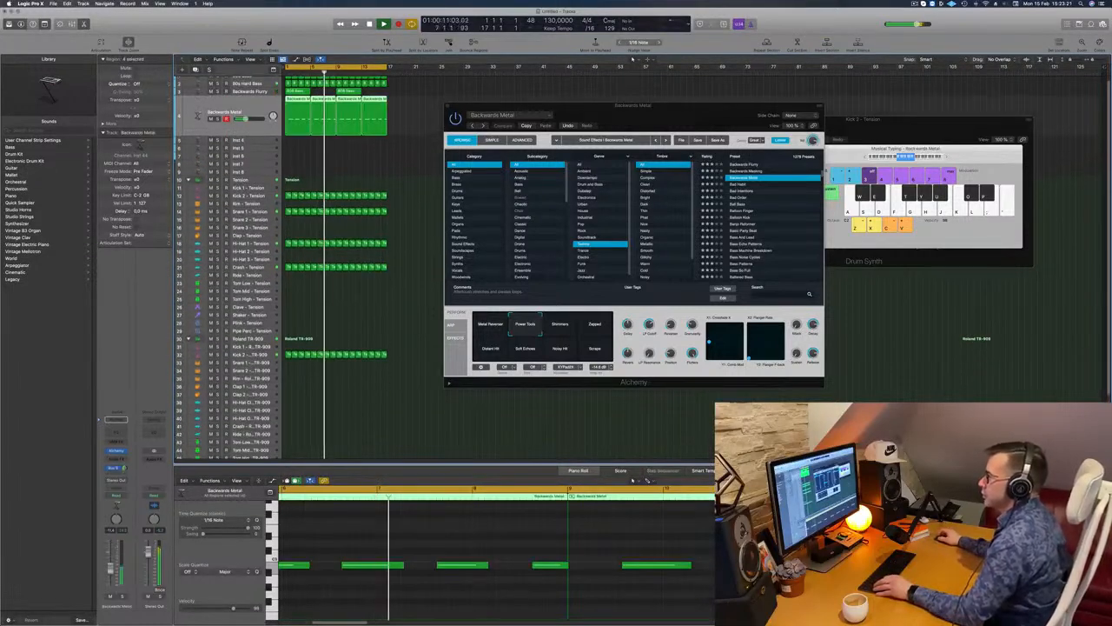
{"action": "left_click_drag", "start_coordinate": [647, 114], "coordinate": [656, 160]}
{"action": "left_click", "coordinate": [463, 124]}
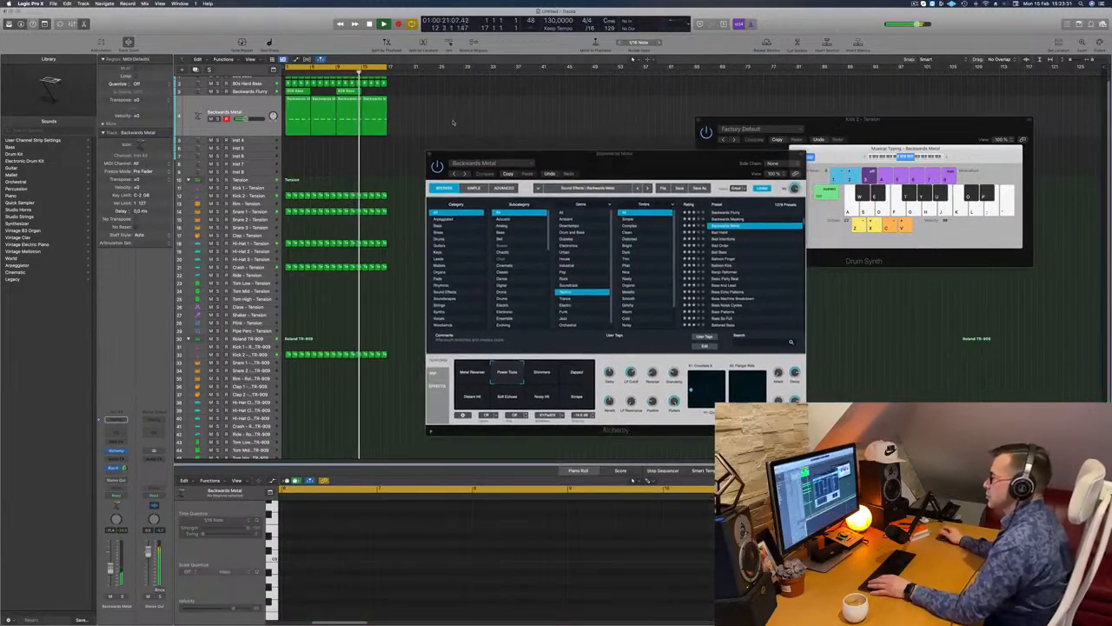
{"action": "scroll", "coordinate": [454, 111], "scroll_direction": "up", "scroll_amount": 1}
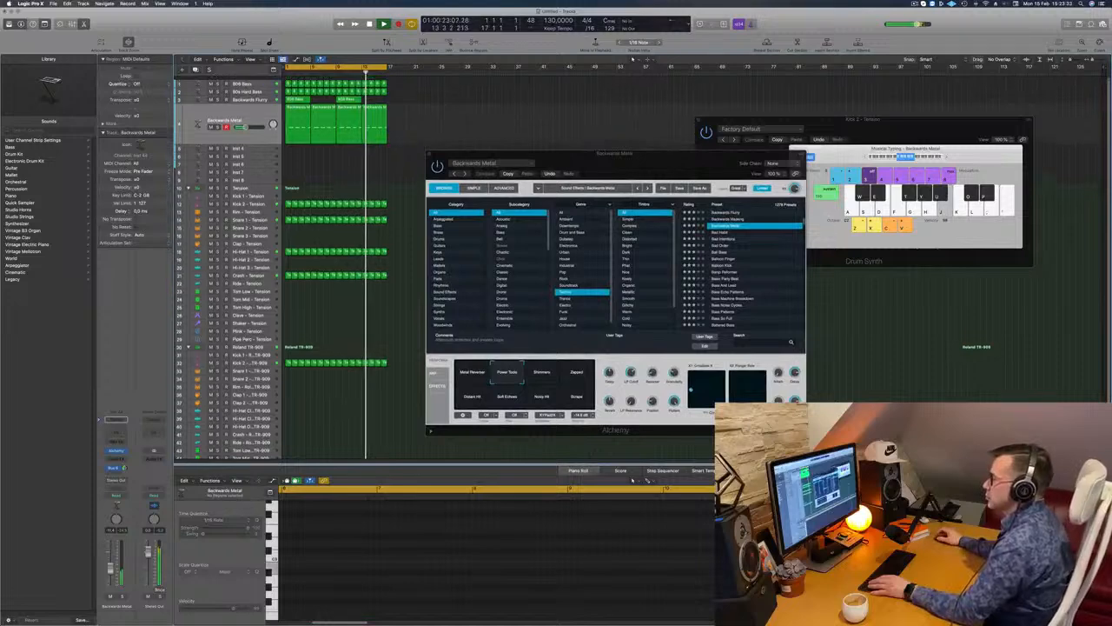
Step: Select the 80s Hard Bass track and try to insert a stereo Compressor on it
{"action": "left_click", "coordinate": [215, 91]}
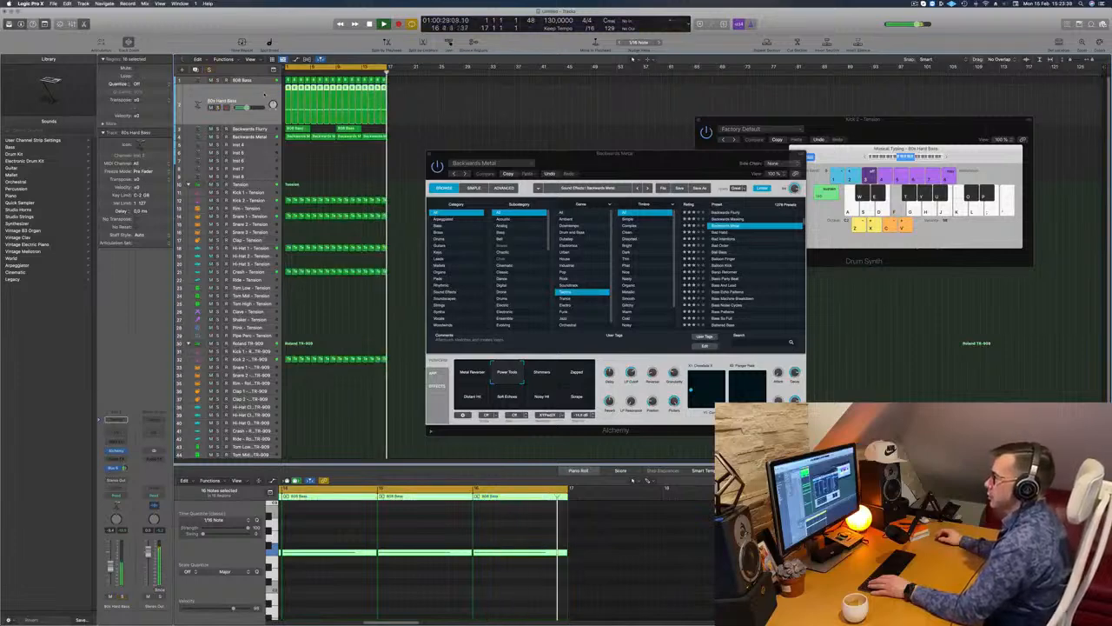
{"action": "left_click", "coordinate": [116, 458]}
{"action": "mouse_move", "coordinate": [130, 480]}
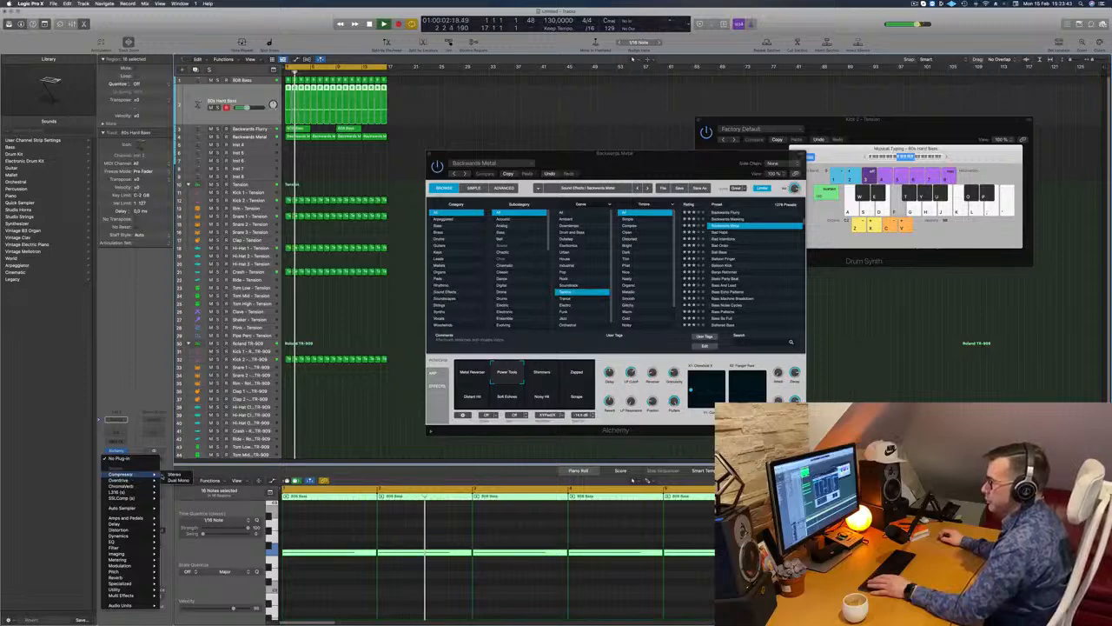
{"action": "left_click", "coordinate": [174, 474]}
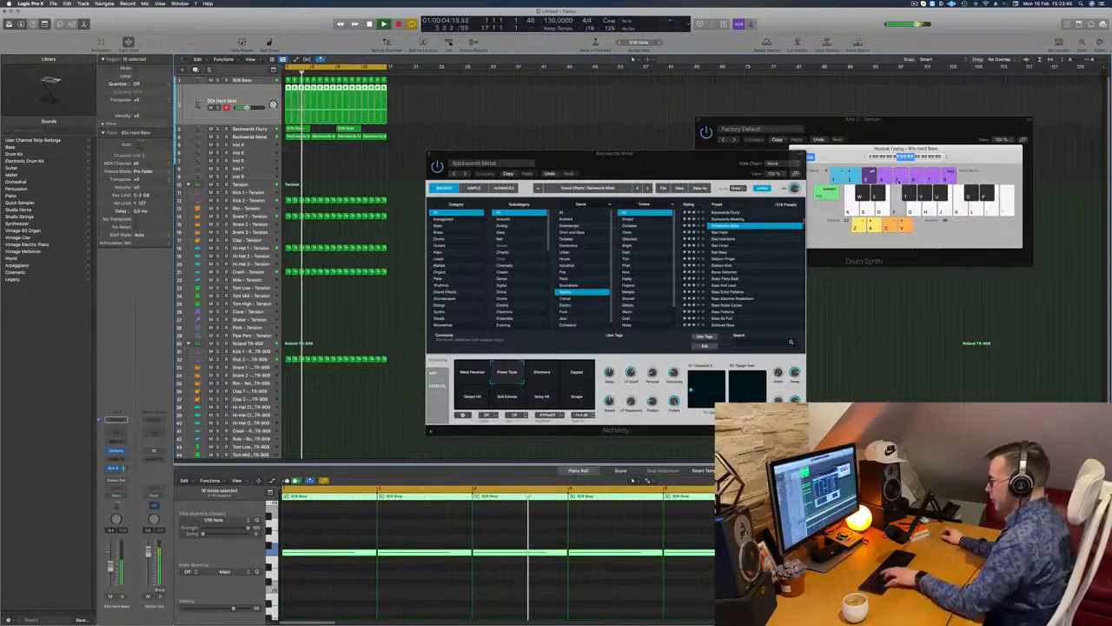
Step: Close Musical Typing, show the Mixer, and move the Alchemy window clear of the channel strips
{"action": "key", "text": "super+k"}
{"action": "key", "text": "x"}
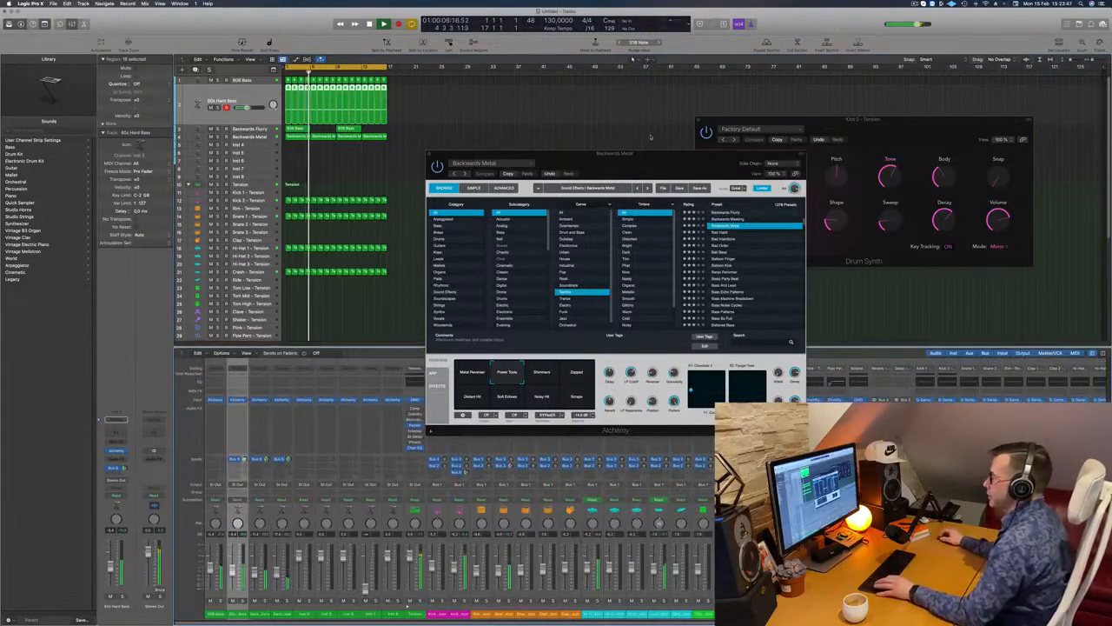
{"action": "left_click_drag", "start_coordinate": [683, 153], "coordinate": [990, 48]}
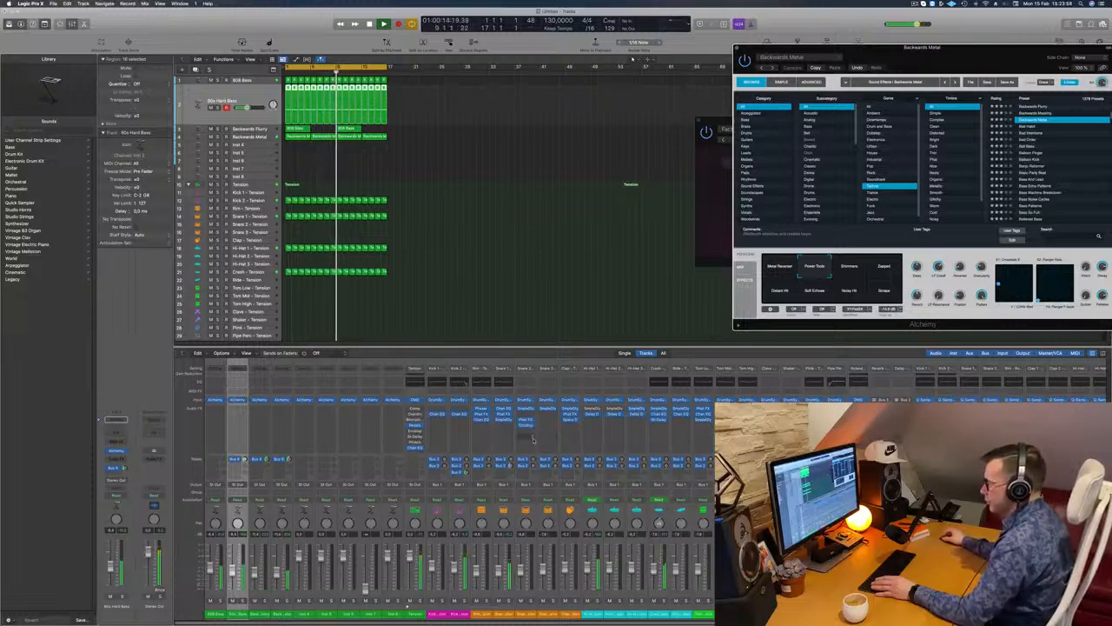
{"action": "scroll", "coordinate": [521, 439], "scroll_direction": "right", "scroll_amount": 6}
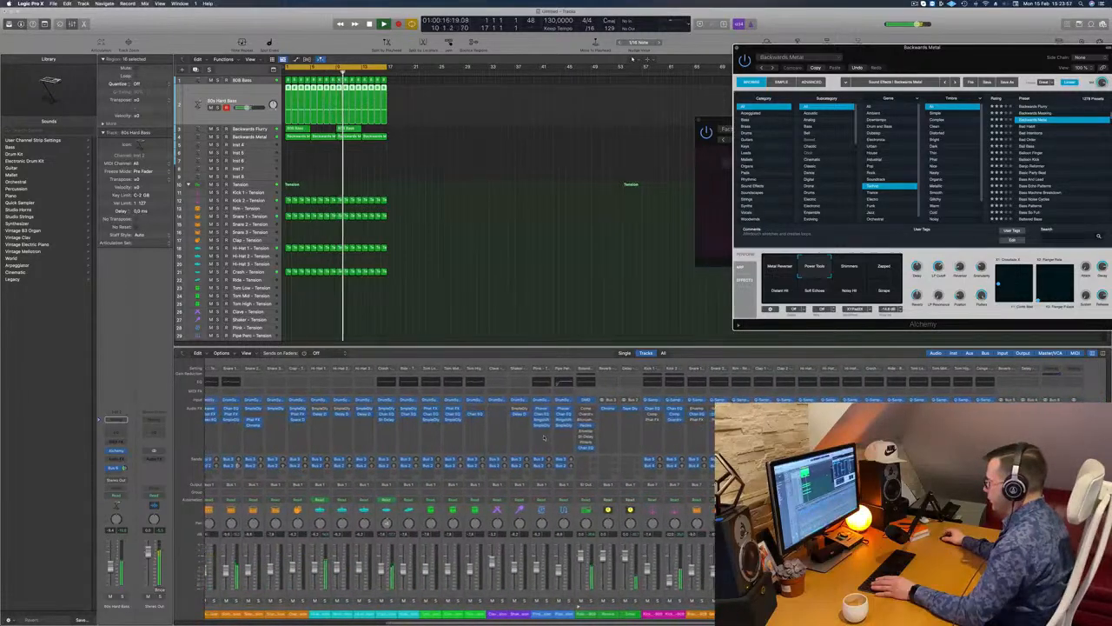
{"action": "scroll", "coordinate": [533, 440], "scroll_direction": "left", "scroll_amount": 6}
{"action": "key", "text": "Return"}
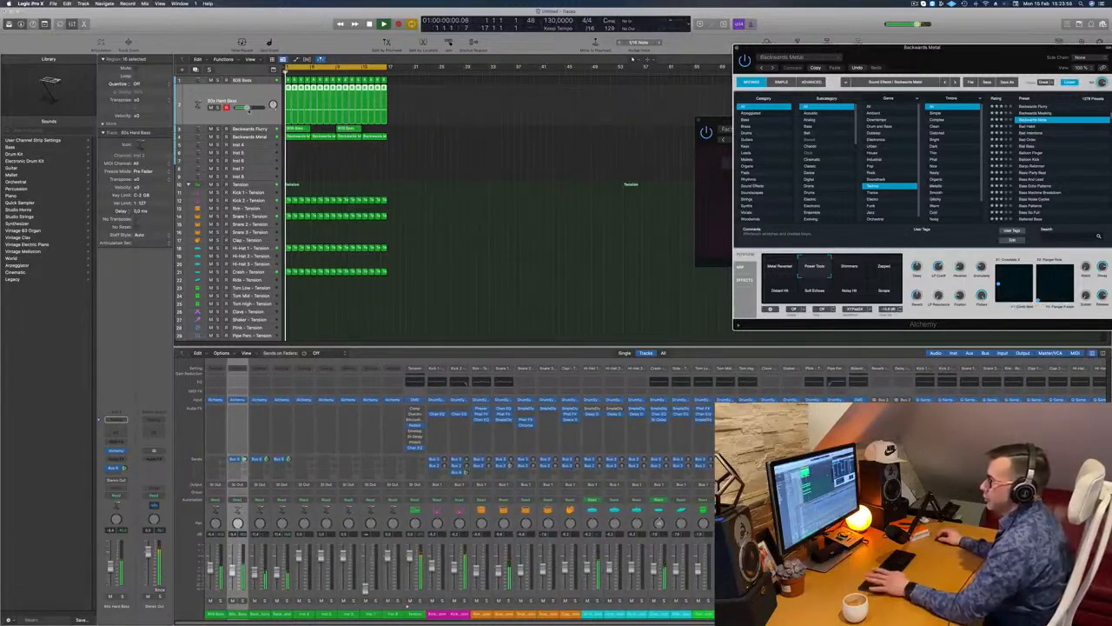
Step: Insert a stereo Compressor on the 80s Hard Bass channel strip and reposition its window during playback
{"action": "left_click", "coordinate": [134, 459]}
{"action": "key", "text": "Return"}
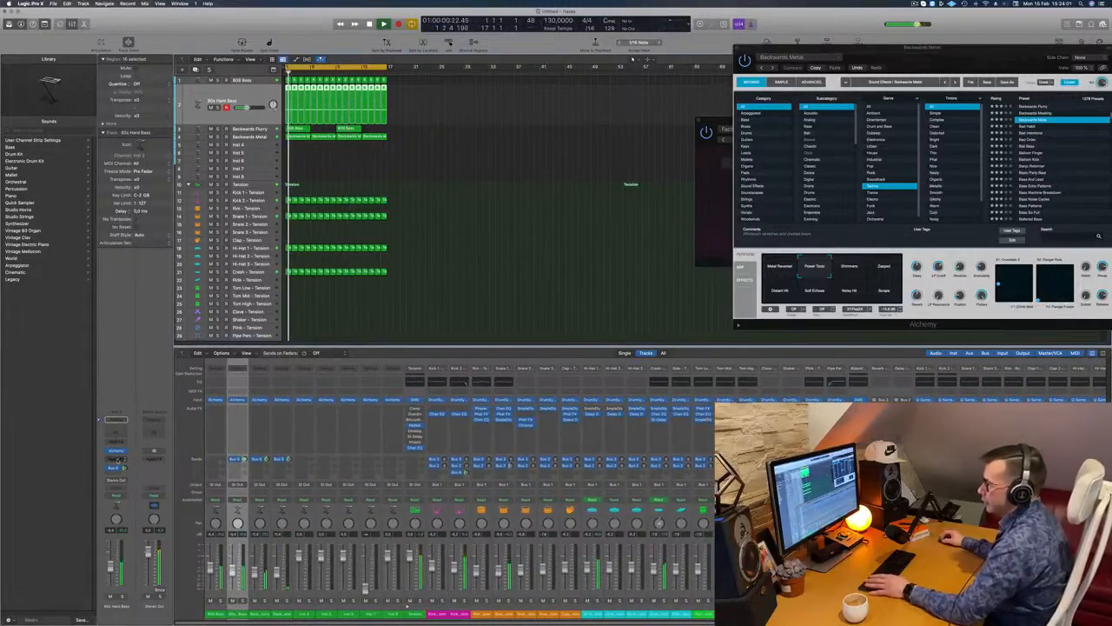
{"action": "left_click", "coordinate": [115, 459]}
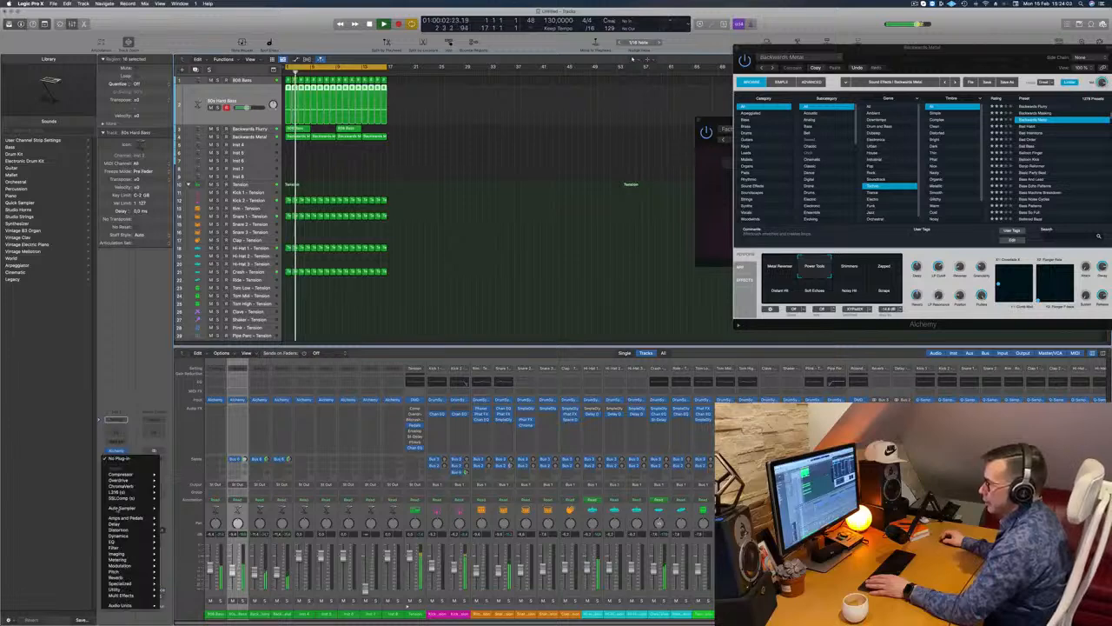
{"action": "left_click", "coordinate": [172, 473]}
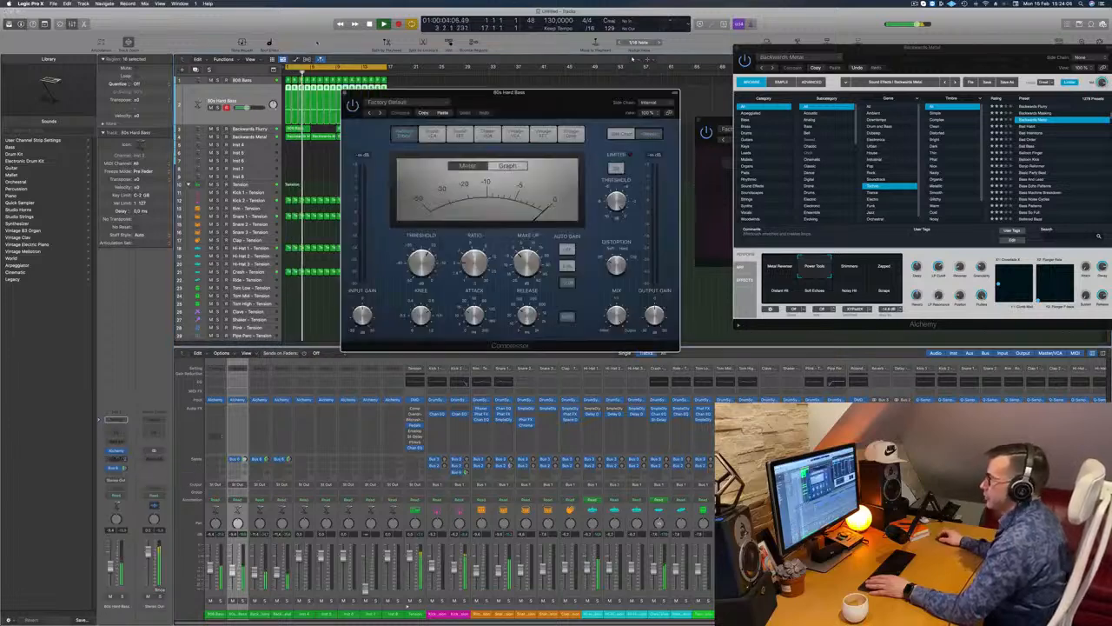
{"action": "left_click_drag", "start_coordinate": [499, 112], "coordinate": [460, 99]}
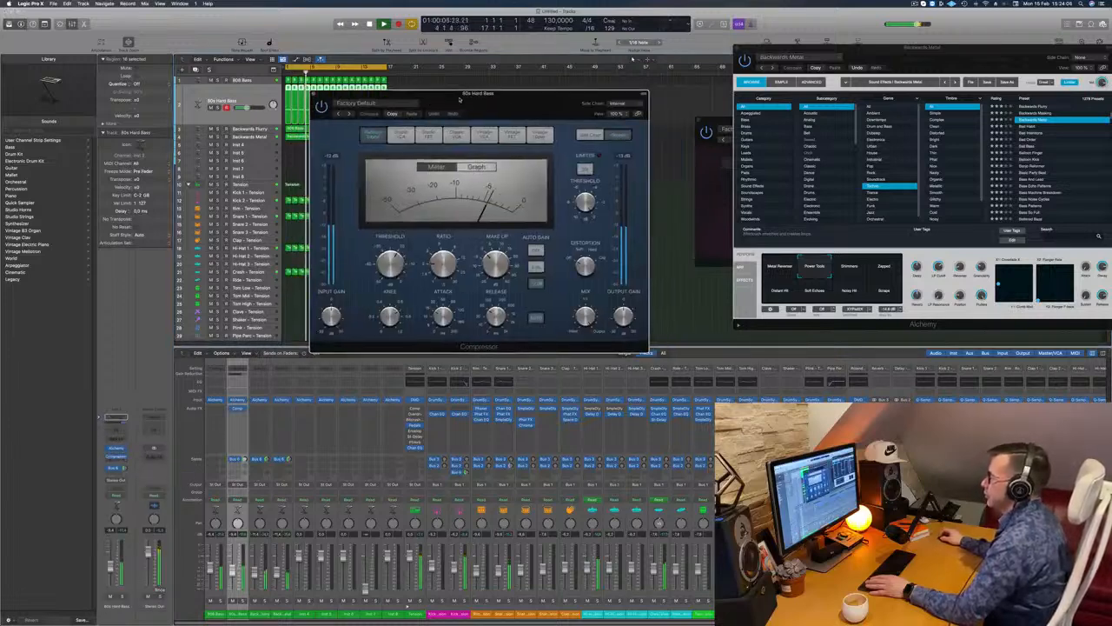
Step: Set the Compressor's side chain source to the Kick 2 - Tension track
{"action": "left_click", "coordinate": [626, 103]}
{"action": "mouse_move", "coordinate": [614, 120]}
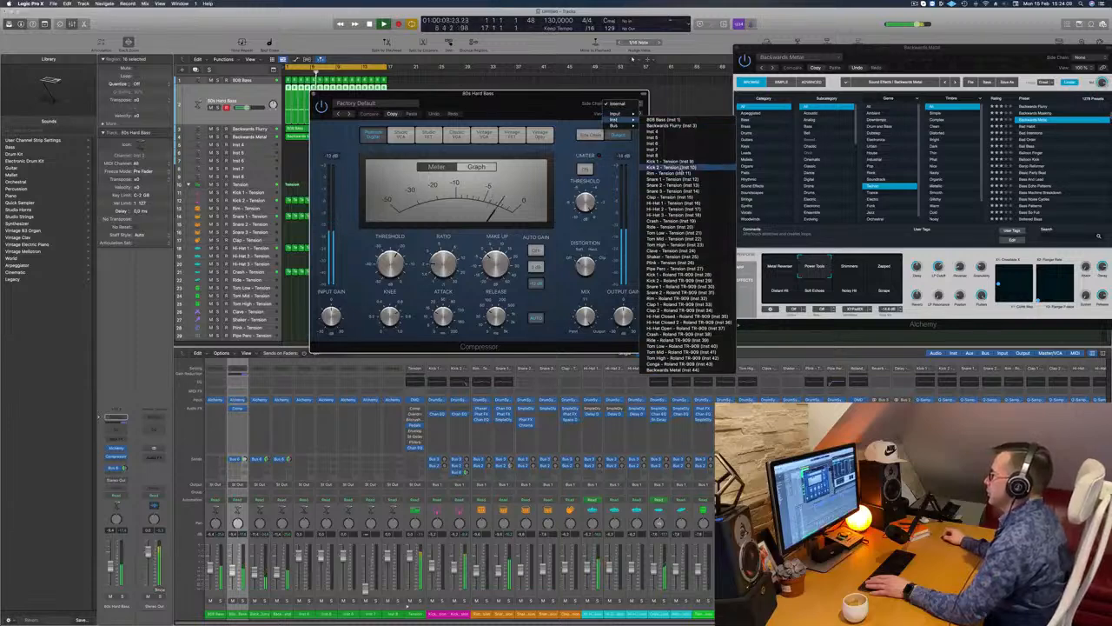
{"action": "left_click", "coordinate": [670, 168]}
Step: Set the Compressor's release to 5.0 ms, readjust the 80s Hard Bass volume fader, and close the Compressor window
{"action": "left_click_drag", "start_coordinate": [413, 290], "coordinate": [443, 284]}
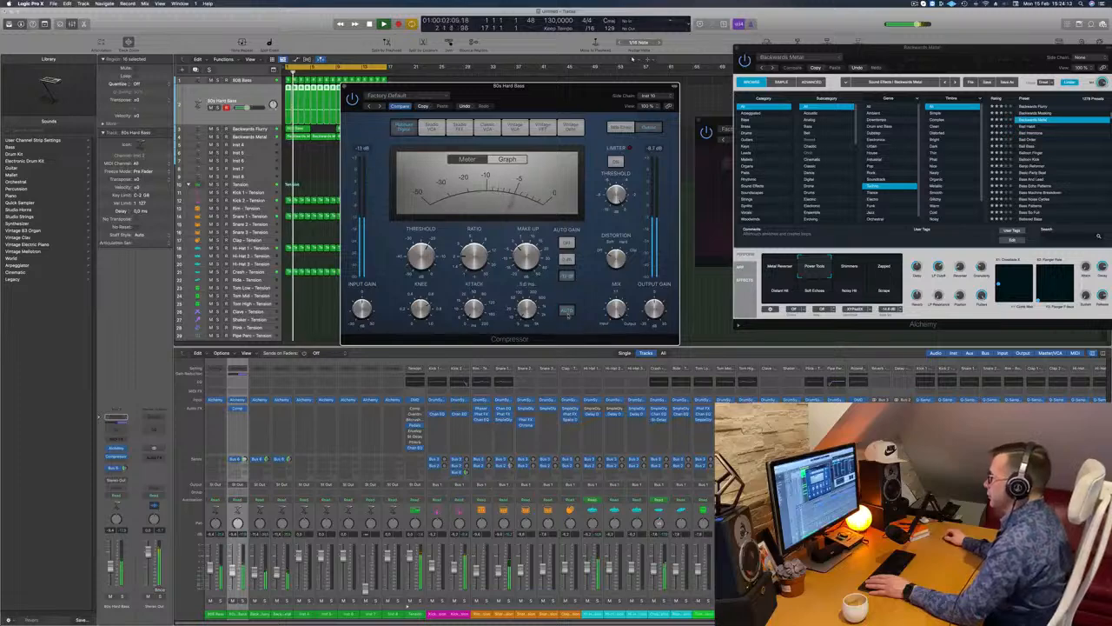
{"action": "mouse_move", "coordinate": [480, 258]}
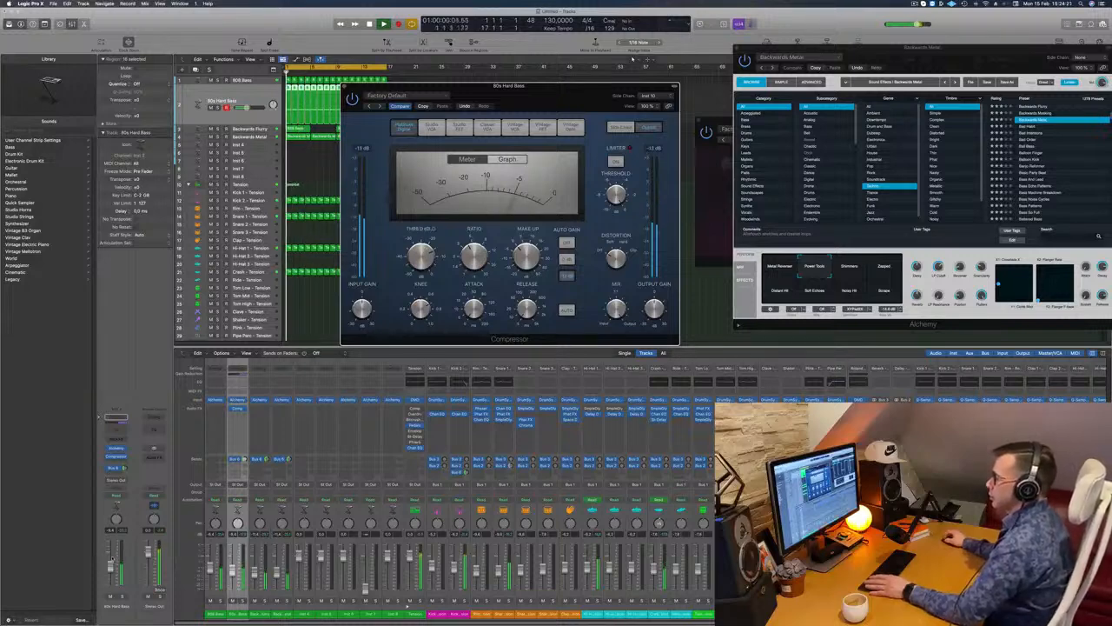
{"action": "left_click_drag", "start_coordinate": [109, 557], "coordinate": [110, 566]}
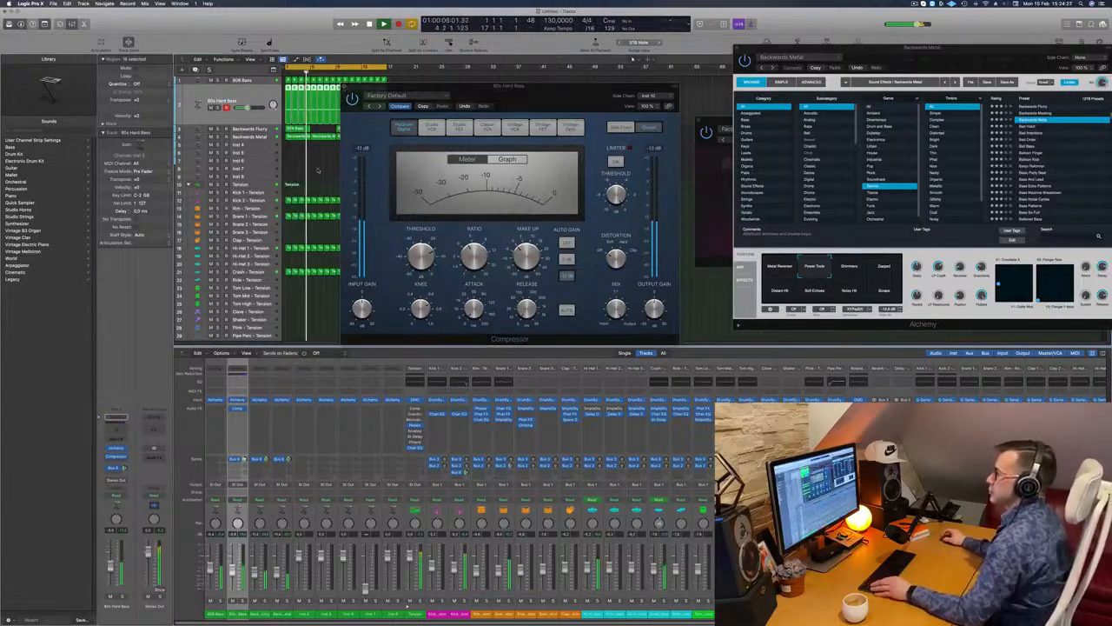
{"action": "key", "text": "super+w"}
Step: Repeat all regions once so they span 32 bars, and extend the cycle range to bar 33
{"action": "key", "text": "super+Right"}
{"action": "key", "text": "super+Left"}
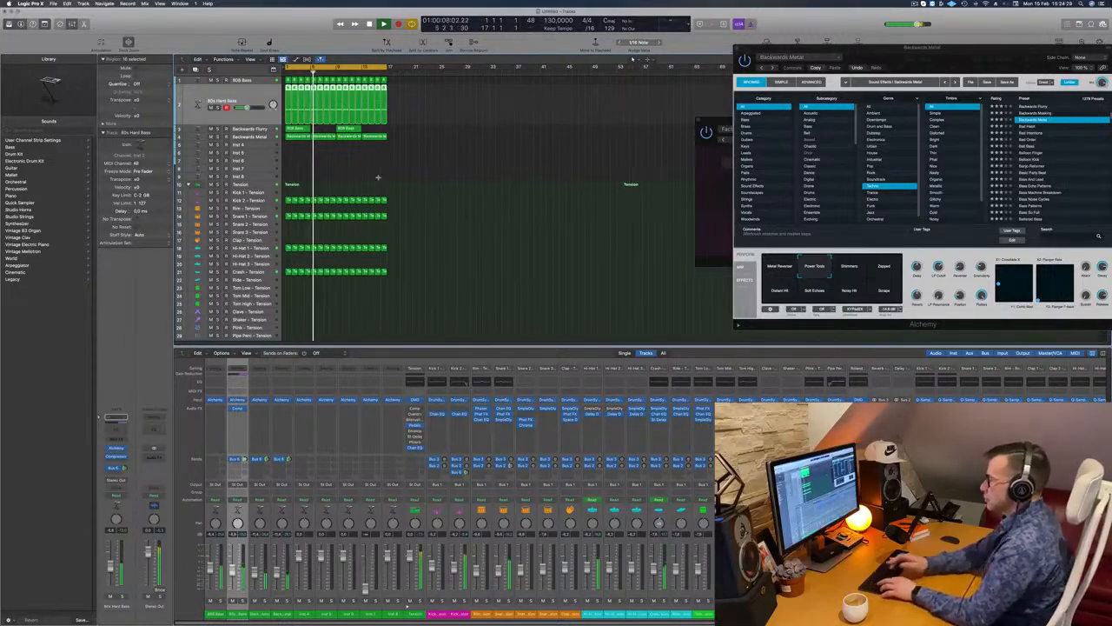
{"action": "key", "text": "super+r"}
{"action": "left_click", "coordinate": [379, 224]}
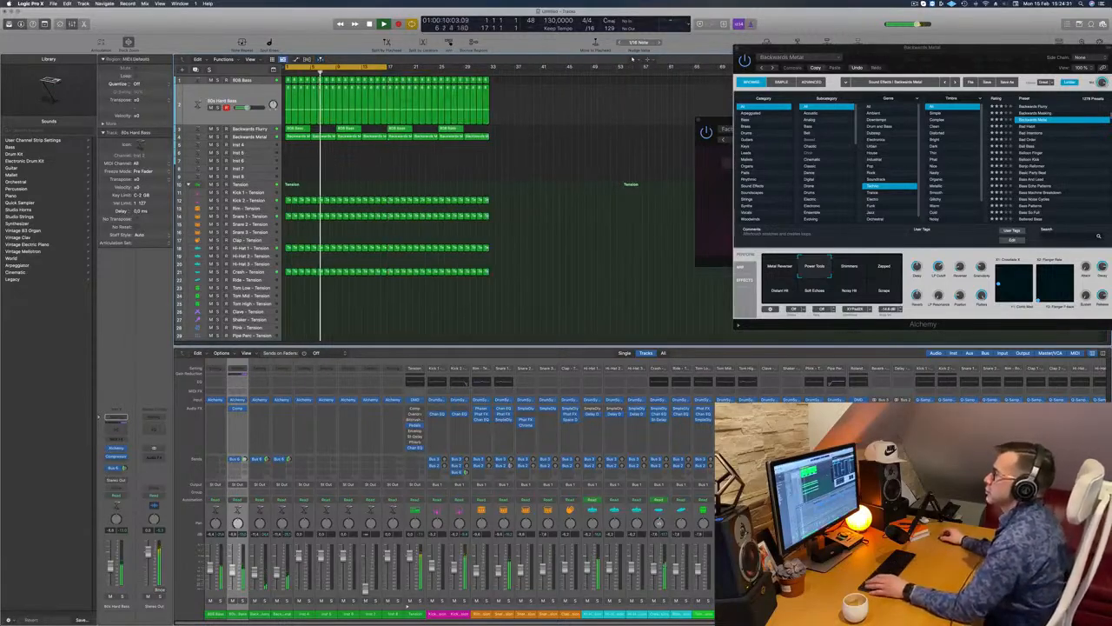
{"action": "left_click_drag", "start_coordinate": [387, 67], "coordinate": [489, 67]}
{"action": "key", "text": "Return"}
Step: Duplicate the Backwards Metal track with its settings and copy Backwards Flurry's first 808 Bass region onto it at bar 1
{"action": "left_click", "coordinate": [244, 137]}
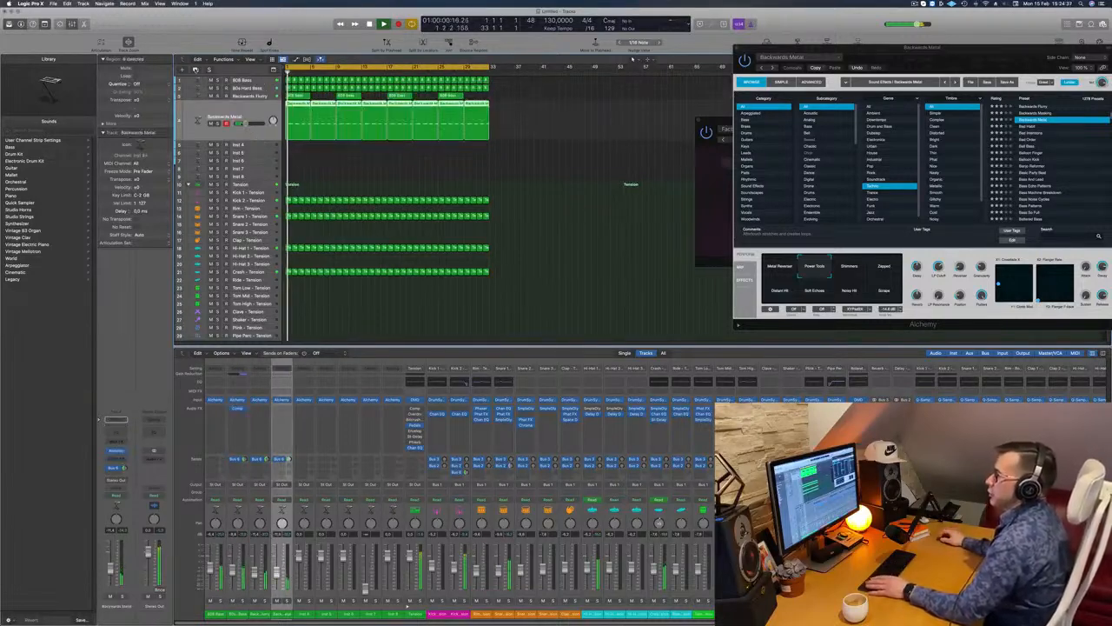
{"action": "key", "text": "super+d"}
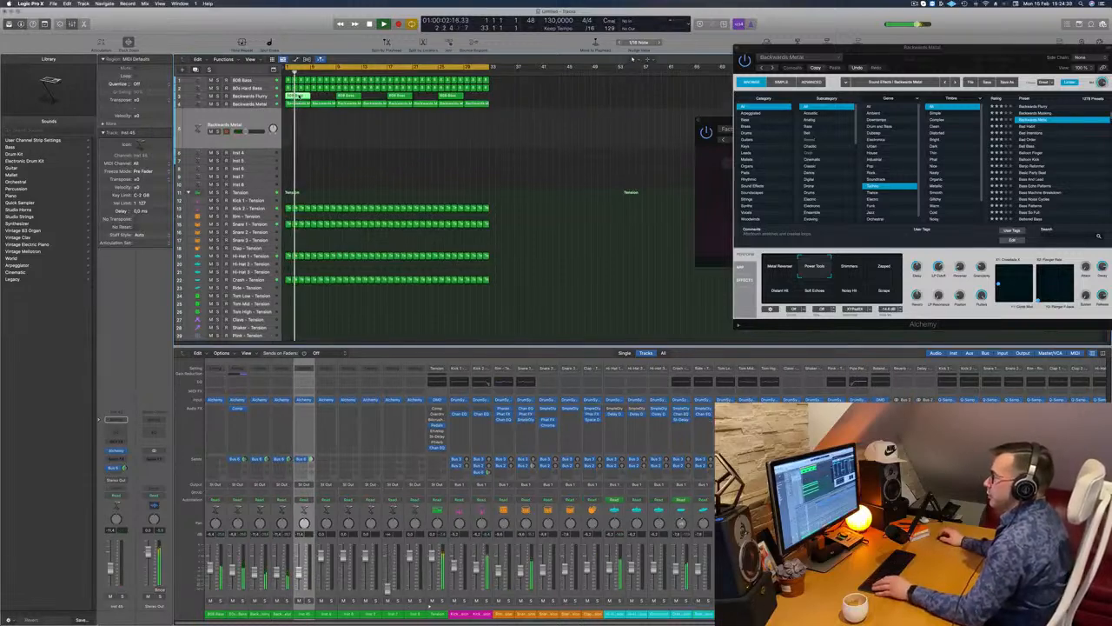
{"action": "left_click_drag", "start_coordinate": [298, 108], "coordinate": [294, 122]}
{"action": "key", "text": "space"}
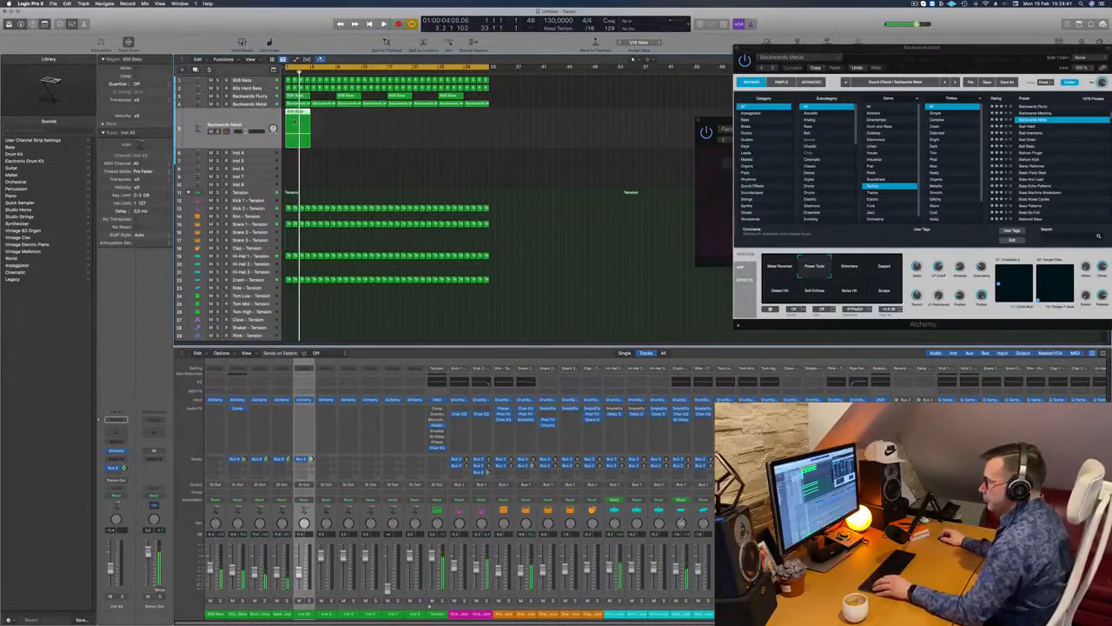
Step: Copy the new region's long note to a second, higher pitch in the Piano Roll and audition it from the start
{"action": "key", "text": "p"}
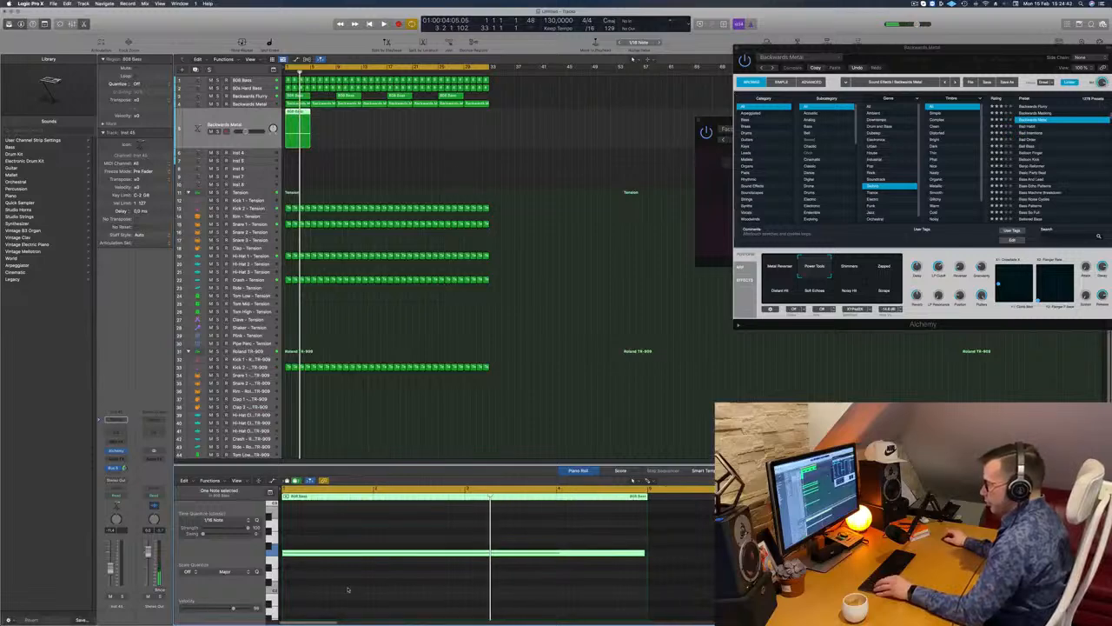
{"action": "left_click_drag", "start_coordinate": [343, 586], "coordinate": [310, 523]}
{"action": "key", "text": "alt+shift+Down"}
{"action": "key", "text": "Return"}
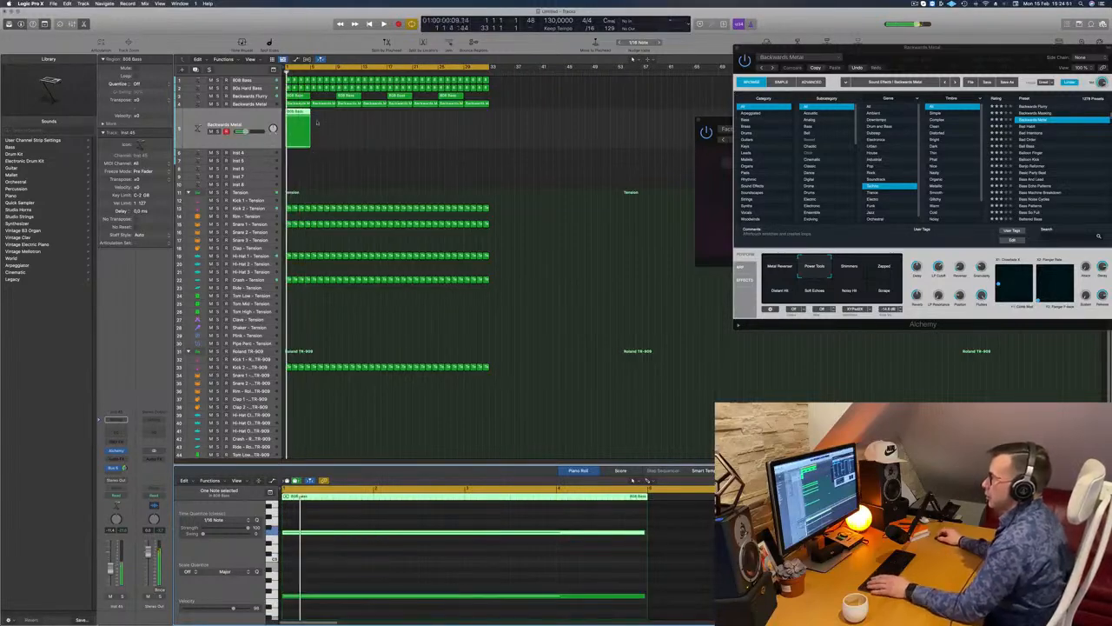
{"action": "left_click", "coordinate": [230, 123]}
{"action": "key", "text": "space"}
{"action": "key", "text": "space"}
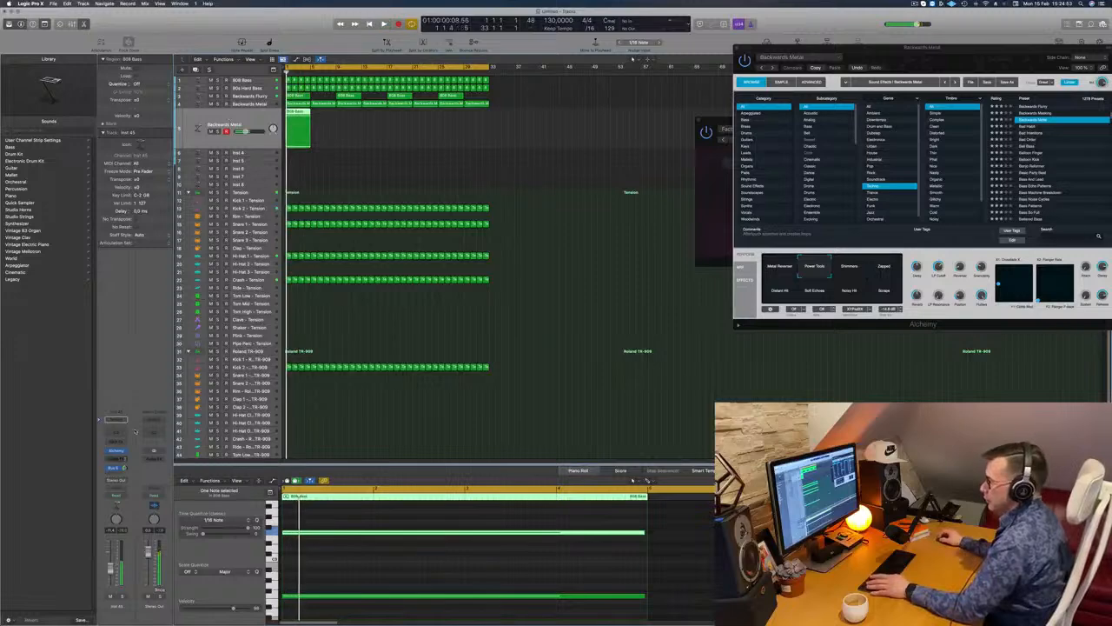
Step: Open the duplicated Backwards Metal track's Alchemy, place its window clear of the regions, and start playback
{"action": "left_click", "coordinate": [115, 450]}
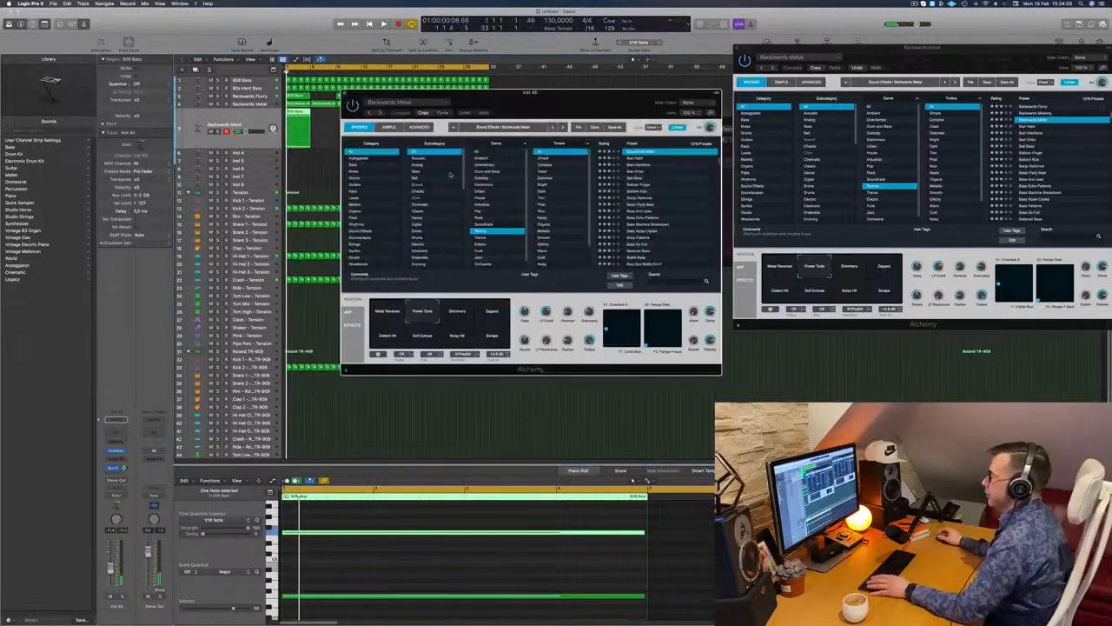
{"action": "left_click_drag", "start_coordinate": [576, 102], "coordinate": [524, 136]}
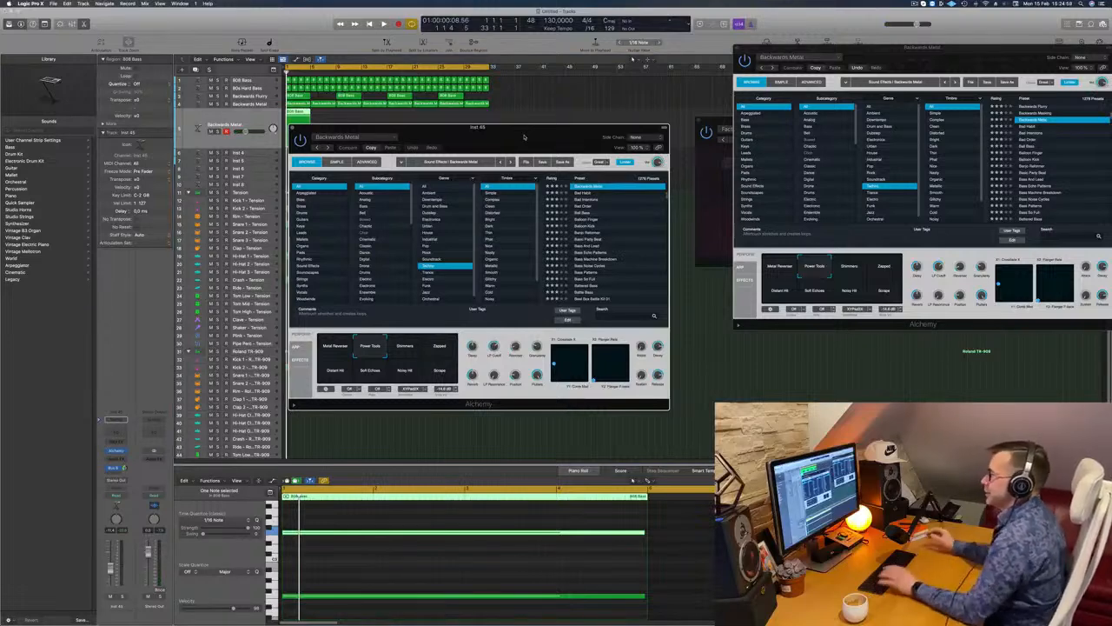
{"action": "key", "text": "space"}
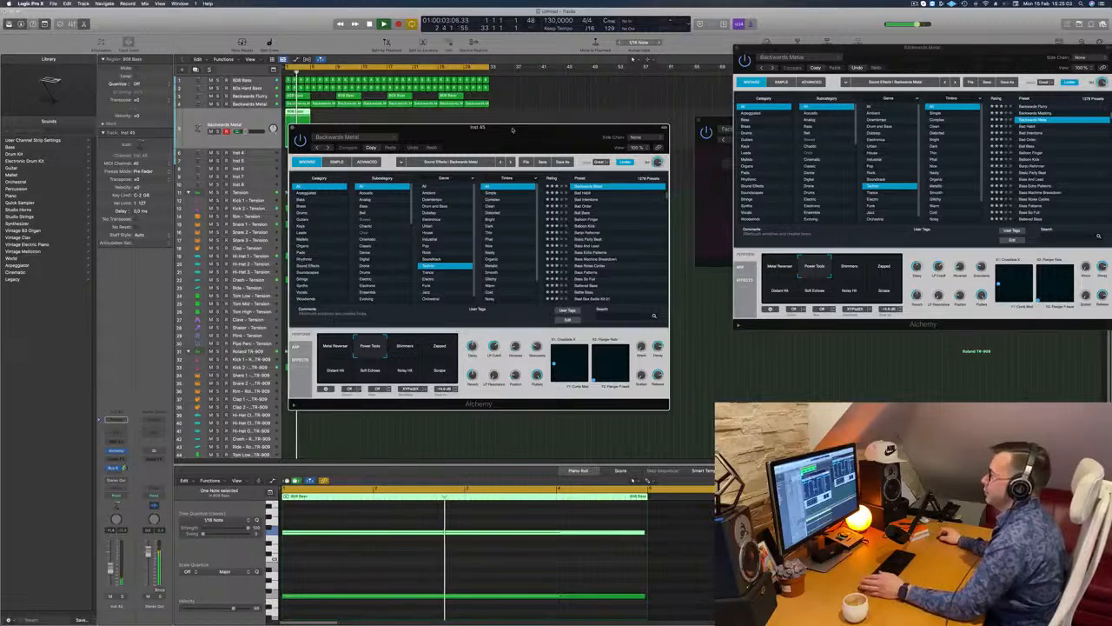
{"action": "left_click_drag", "start_coordinate": [524, 136], "coordinate": [661, 121]}
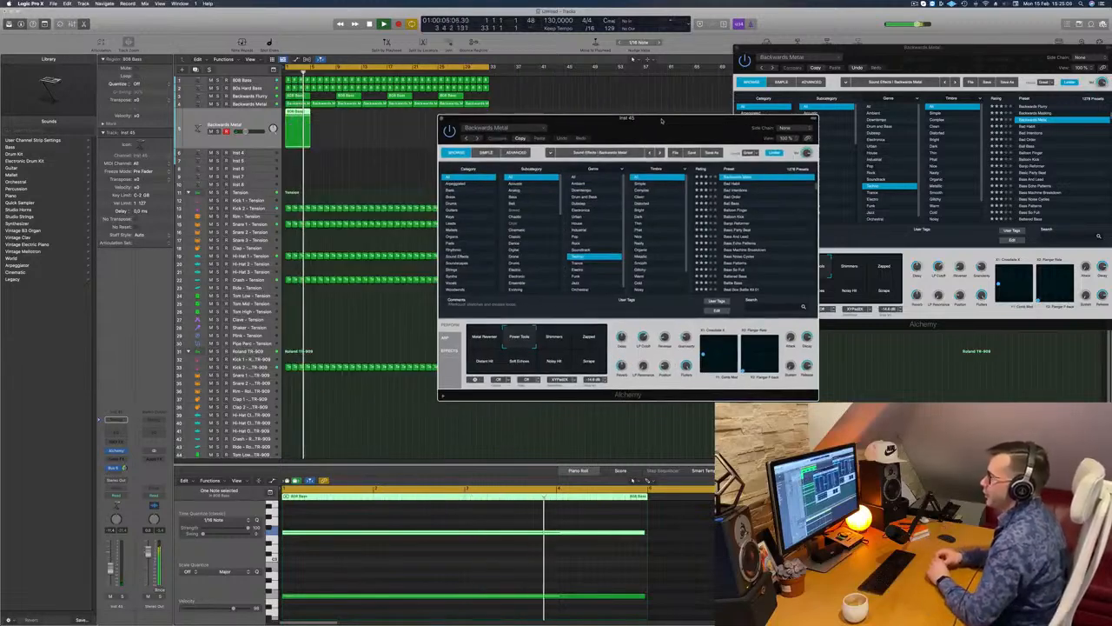
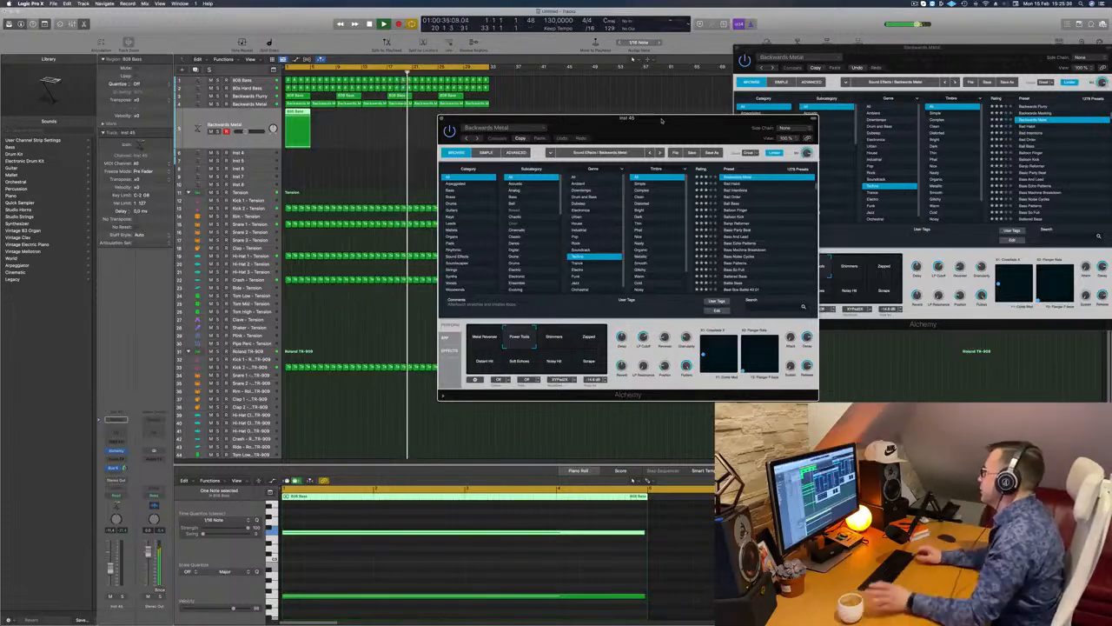
Step: Audition the Shimmers snapshot in the duplicated Backwards Metal track's Alchemy, playing the loop from the start
{"action": "key", "text": "Return"}
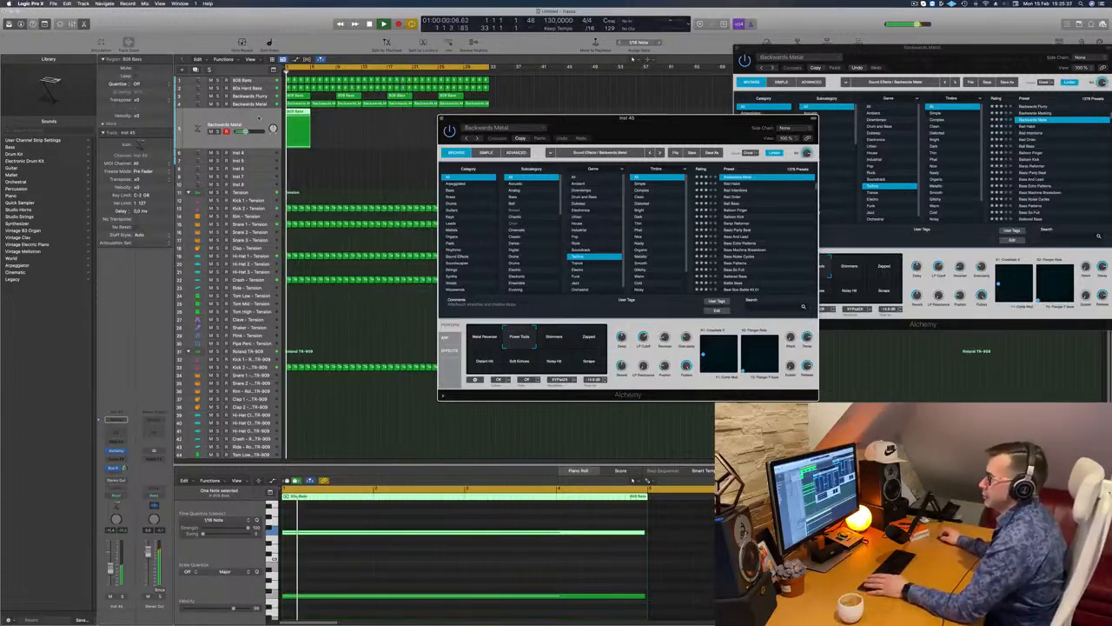
{"action": "key", "text": "super+w"}
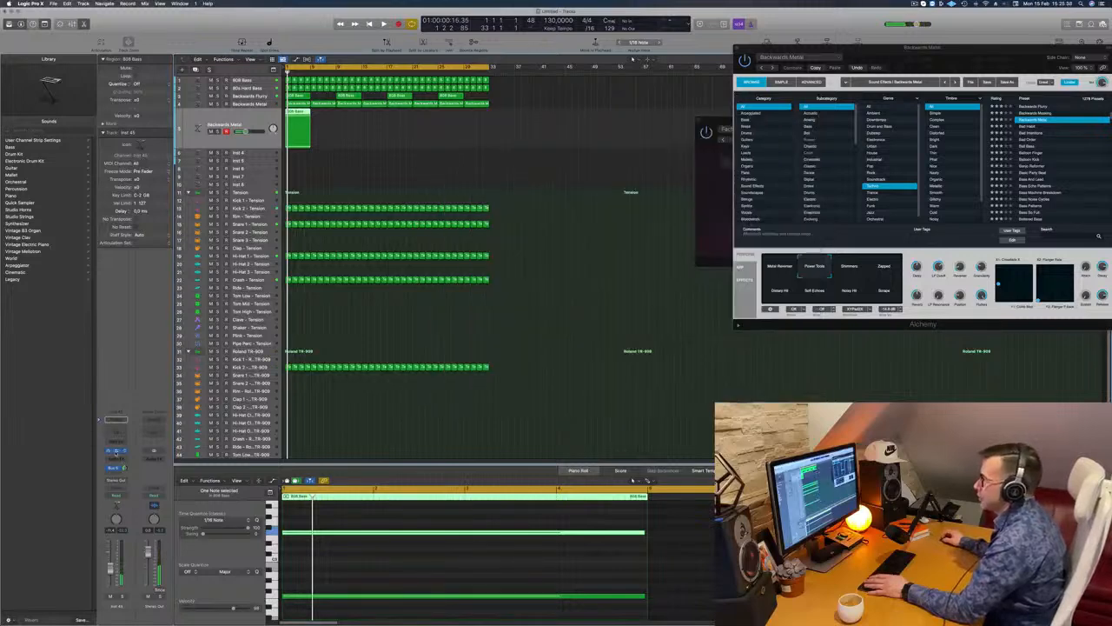
{"action": "left_click_drag", "start_coordinate": [645, 124], "coordinate": [543, 126]}
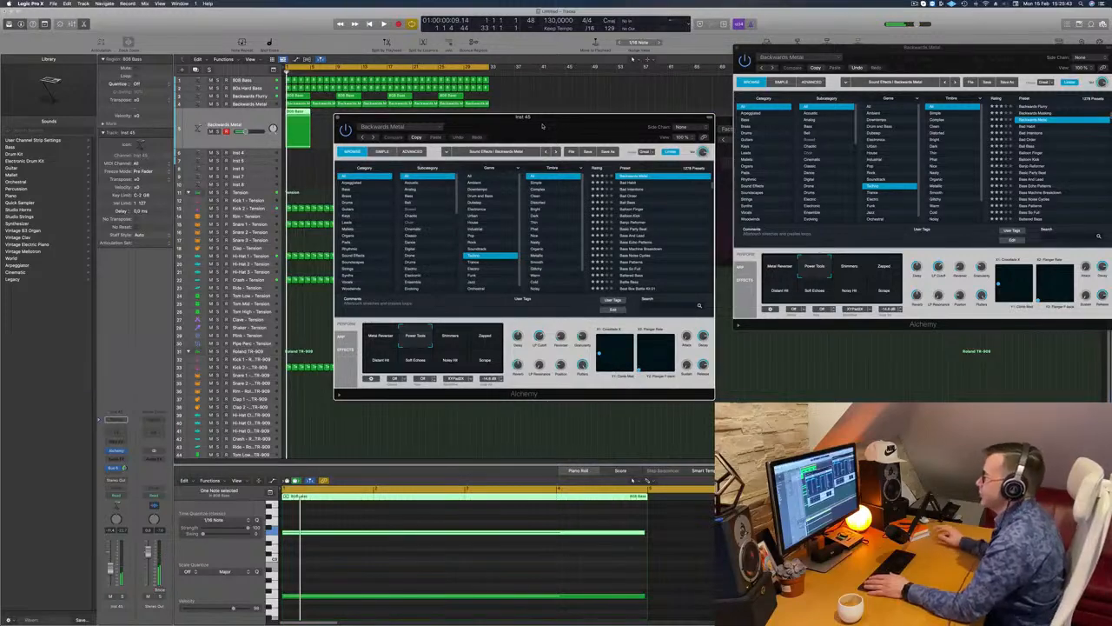
{"action": "left_click", "coordinate": [453, 339]}
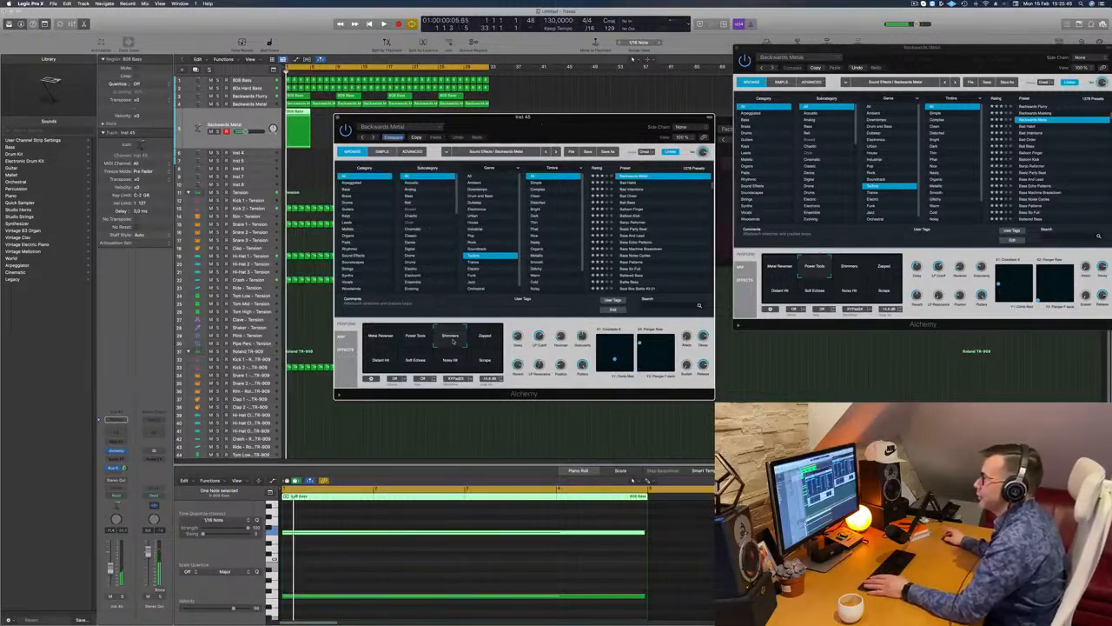
{"action": "left_click_drag", "start_coordinate": [541, 136], "coordinate": [585, 129]}
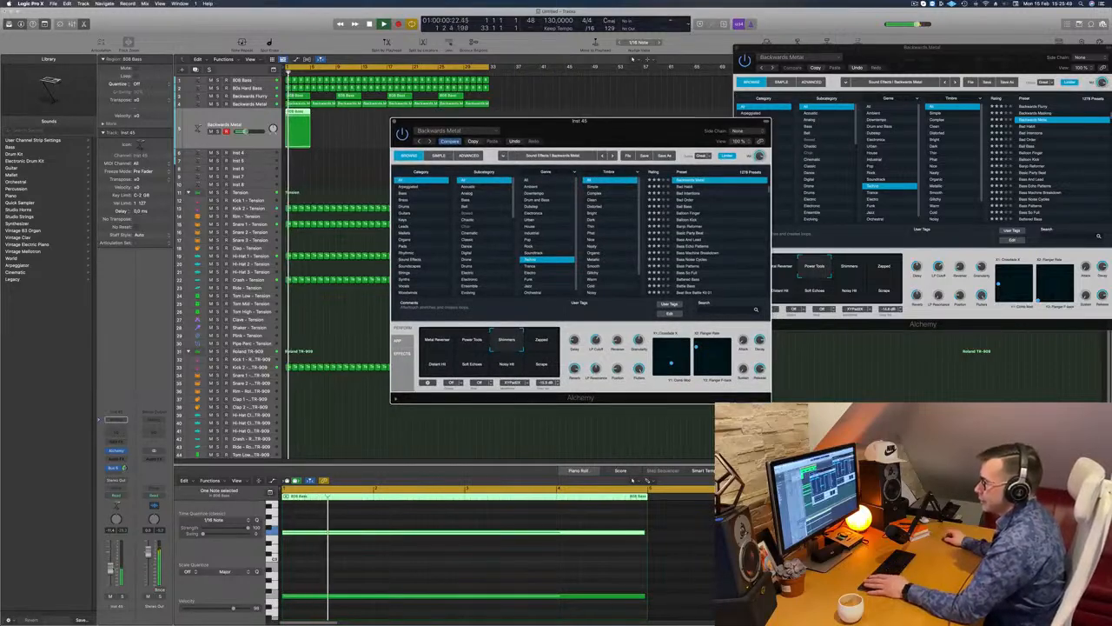
Step: Audition the Zapped, Distant Hit, Soft Echoes, Noisy Hit and Scrape snapshots in the same Alchemy over the playing loop
{"action": "left_click", "coordinate": [111, 569]}
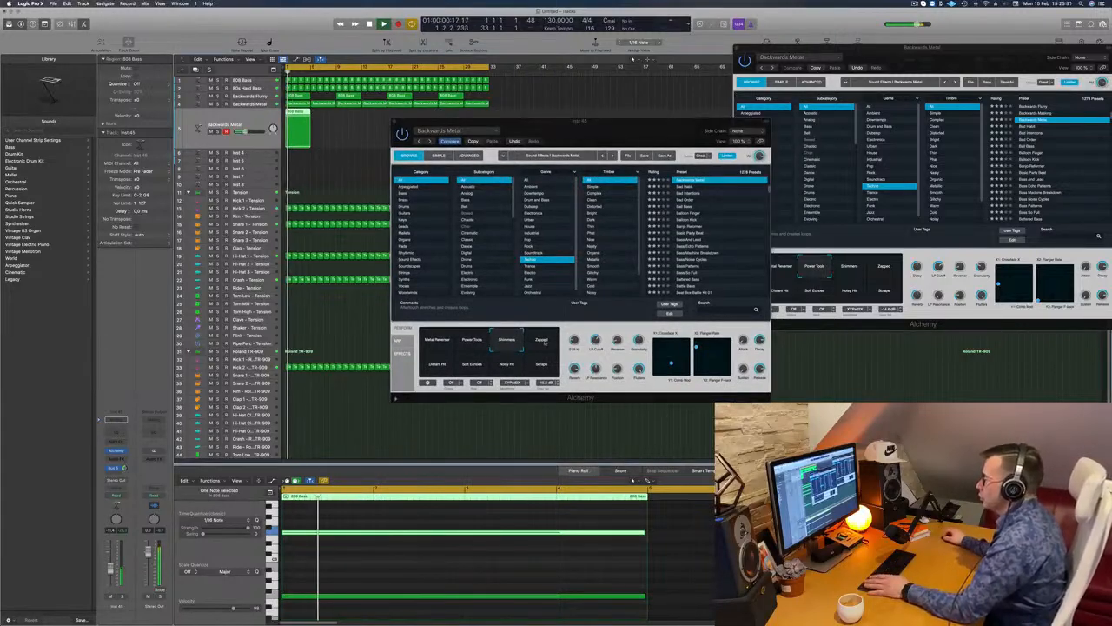
{"action": "left_click", "coordinate": [545, 342]}
{"action": "left_click", "coordinate": [438, 366]}
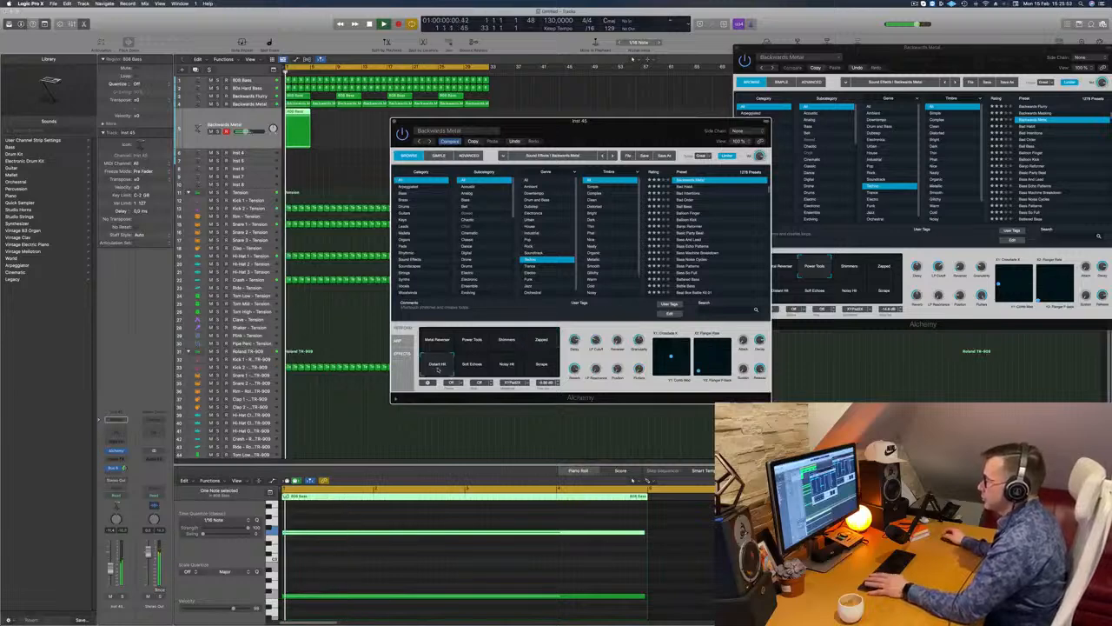
{"action": "left_click", "coordinate": [475, 368]}
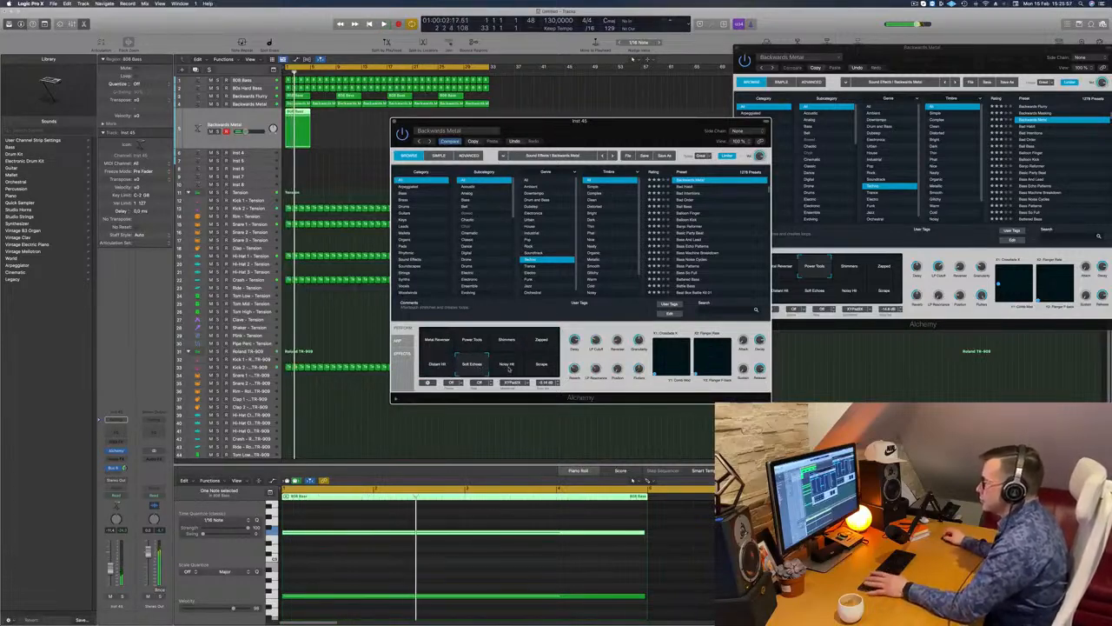
{"action": "left_click", "coordinate": [509, 369]}
{"action": "left_click", "coordinate": [544, 369]}
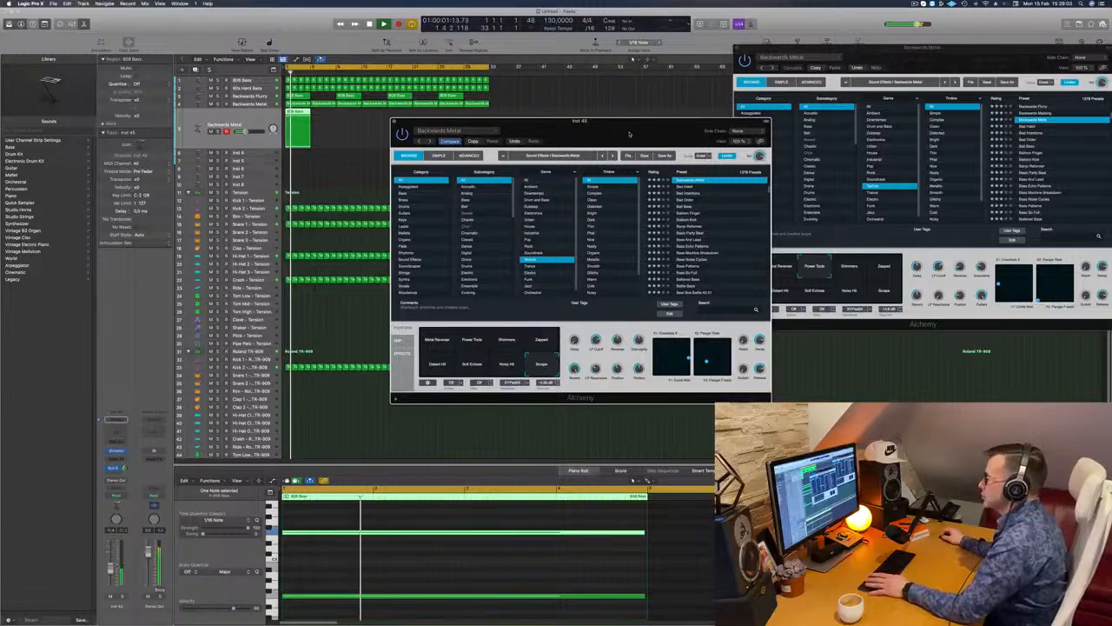
{"action": "left_click_drag", "start_coordinate": [629, 133], "coordinate": [707, 93]}
Step: Compare all the Alchemy performance snapshots once more over the loop and select Soft Echoes for the duplicated track
{"action": "left_click", "coordinate": [519, 323]}
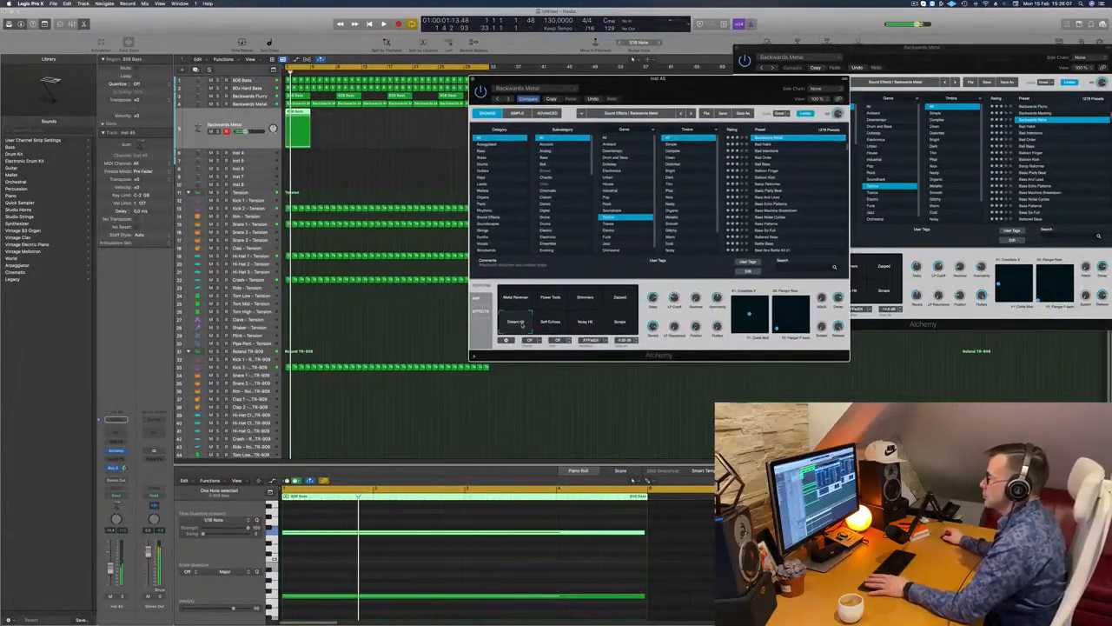
{"action": "left_click", "coordinate": [514, 301]}
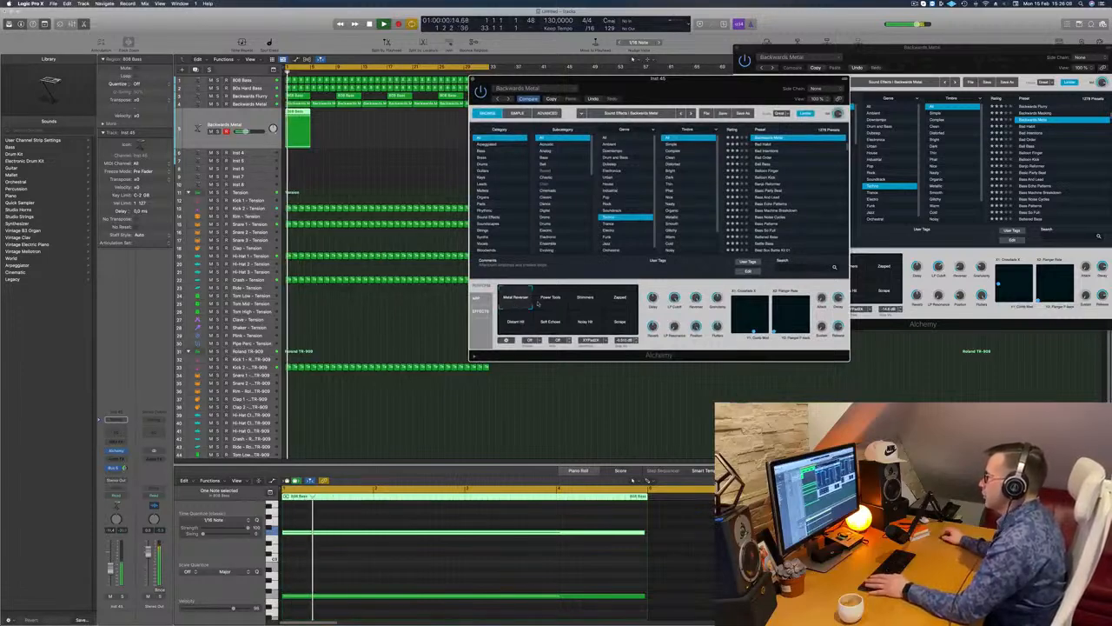
{"action": "left_click", "coordinate": [551, 302]}
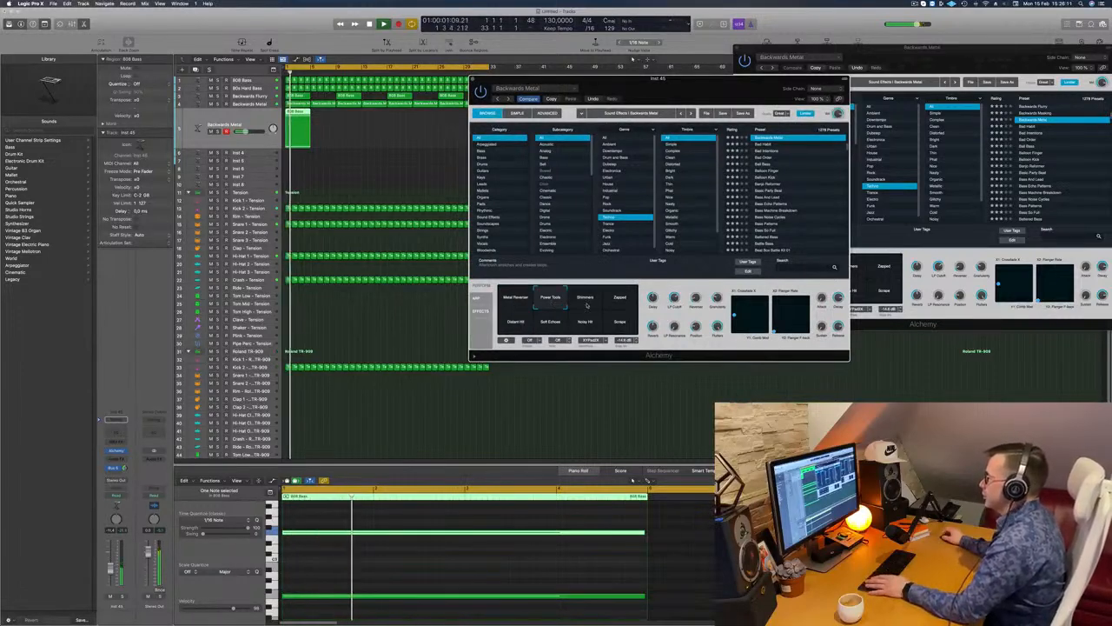
{"action": "left_click", "coordinate": [586, 302]}
{"action": "left_click", "coordinate": [621, 302]}
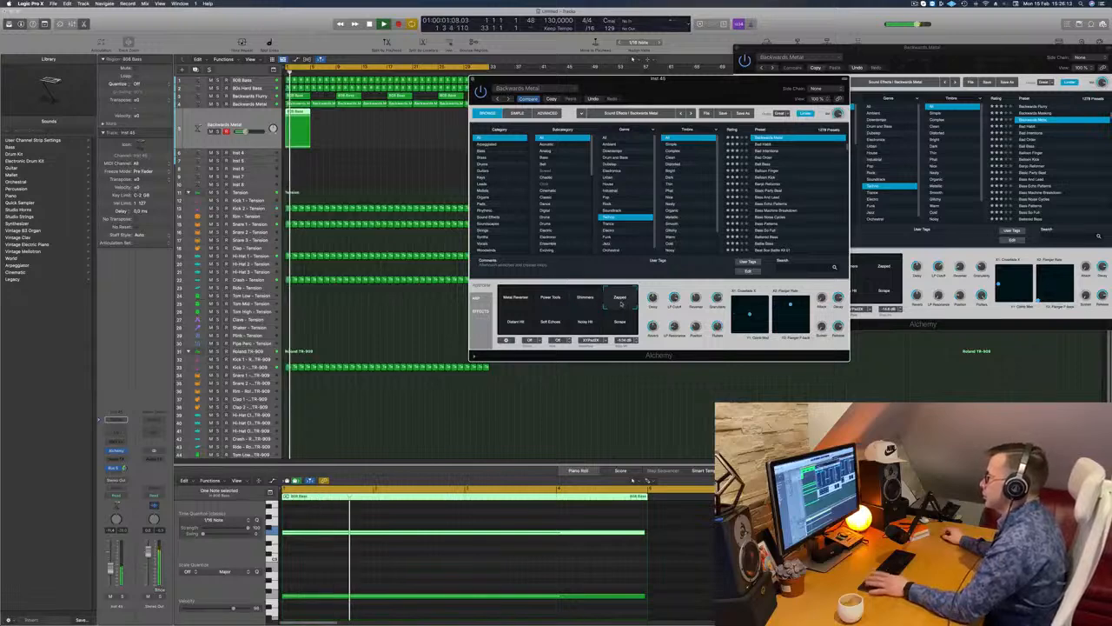
{"action": "left_click", "coordinate": [514, 322]}
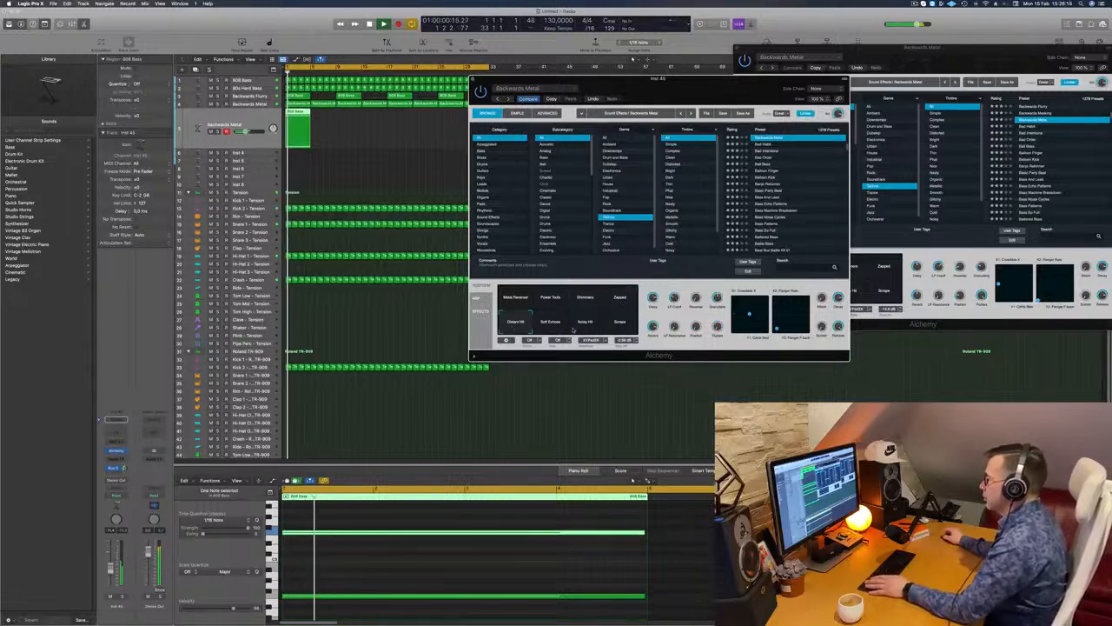
{"action": "left_click", "coordinate": [622, 326]}
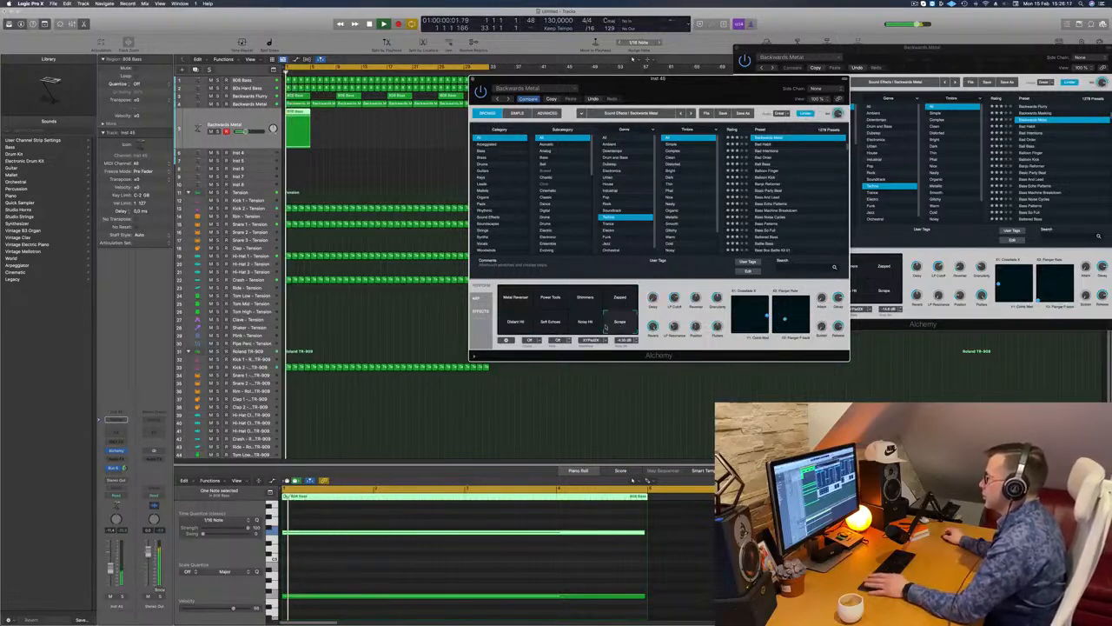
{"action": "left_click", "coordinate": [589, 328]}
{"action": "left_click", "coordinate": [550, 326]}
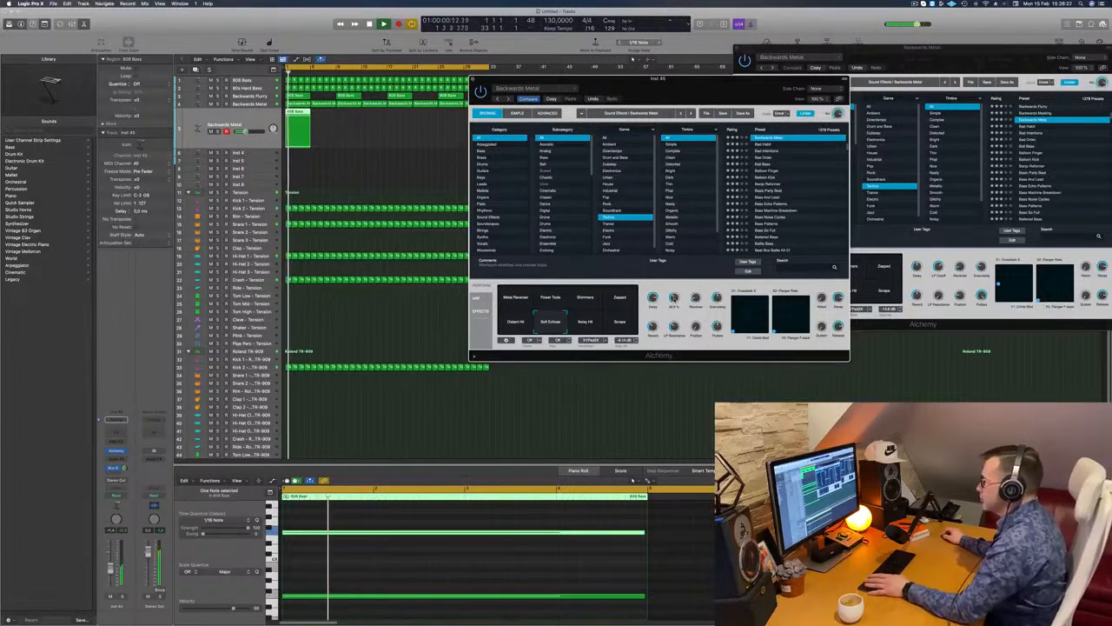
Step: Move the Alchemy window off the regions and repeat the duplicated track's 808 Bass region until it fills all 32 bars
{"action": "left_click_drag", "start_coordinate": [671, 80], "coordinate": [737, 82]}
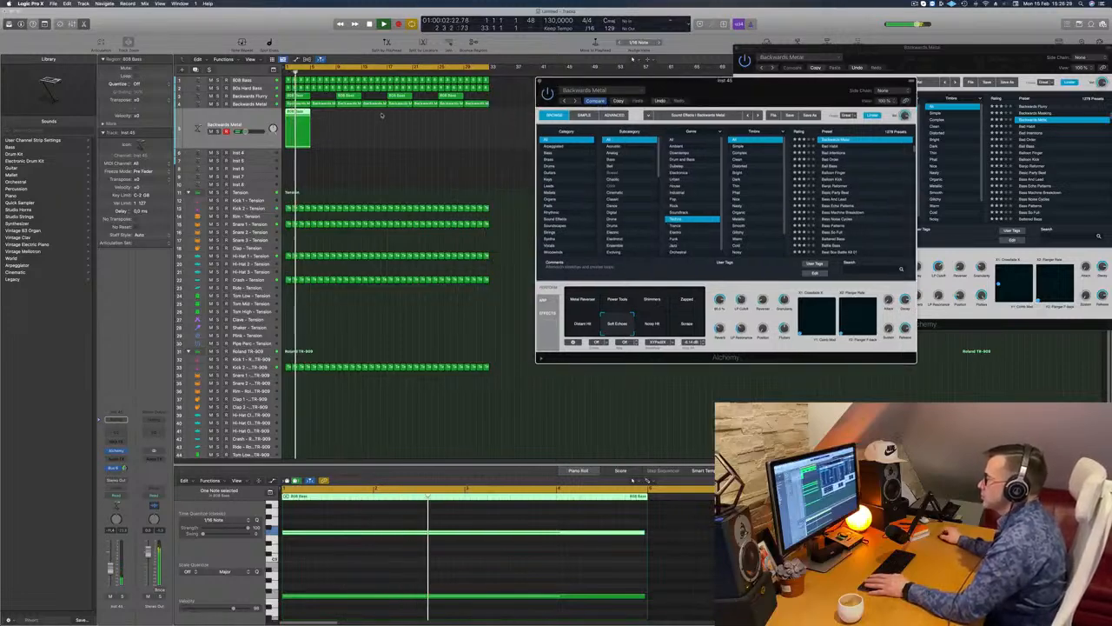
{"action": "left_click_drag", "start_coordinate": [300, 119], "coordinate": [453, 122]}
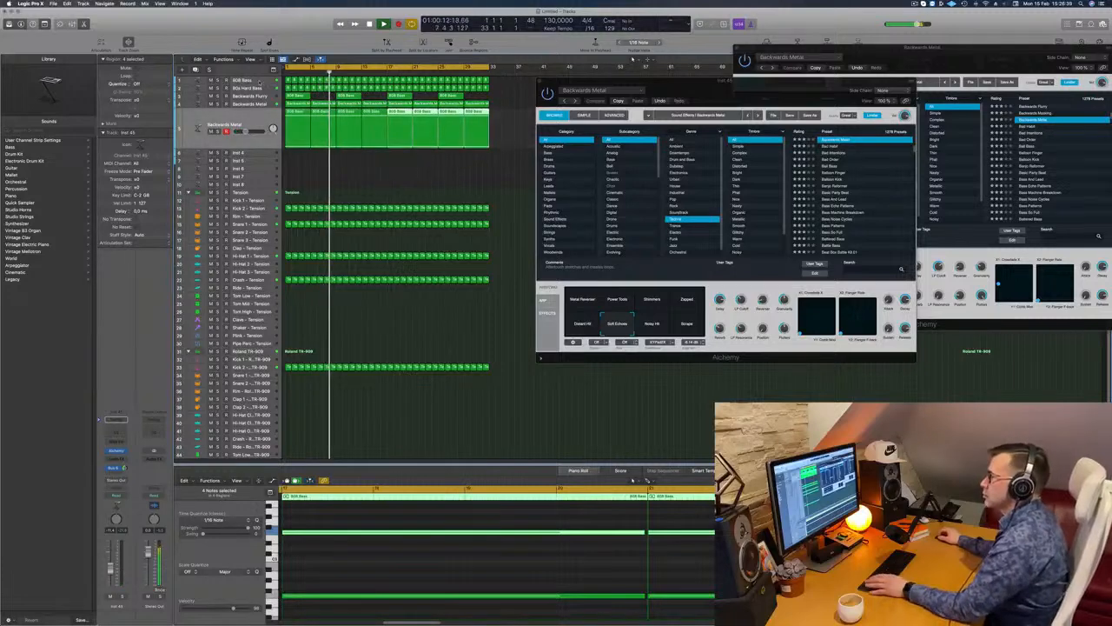
Step: Play from the start, show the Mixer, and inspect the sidechained Compressor on the 808 Bass channel before closing it
{"action": "left_click", "coordinate": [259, 81]}
{"action": "key", "text": "Return"}
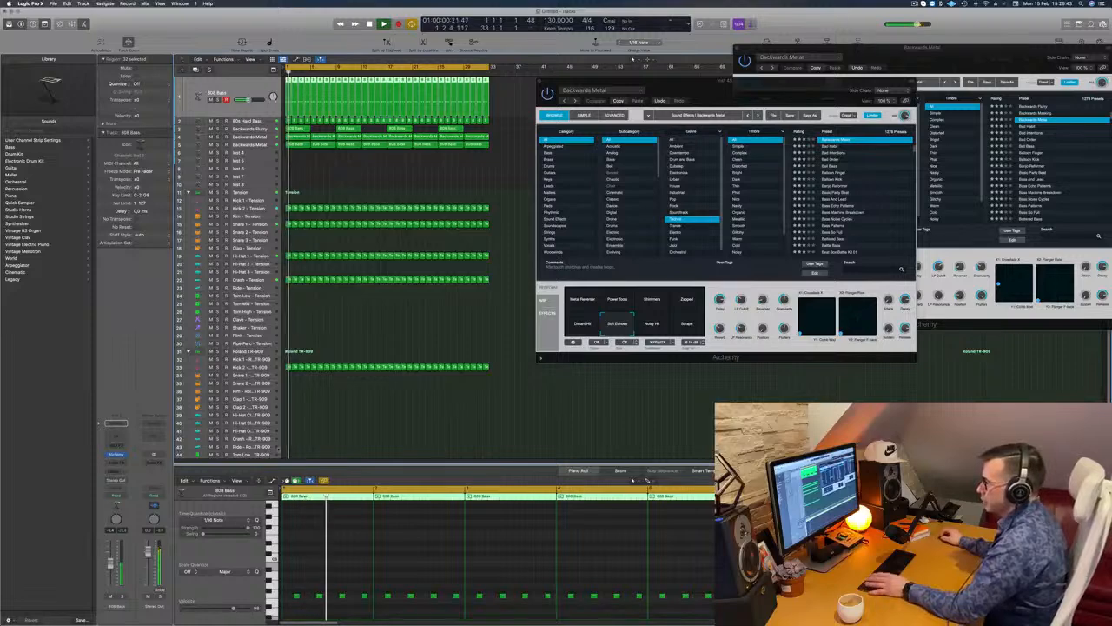
{"action": "key", "text": "x"}
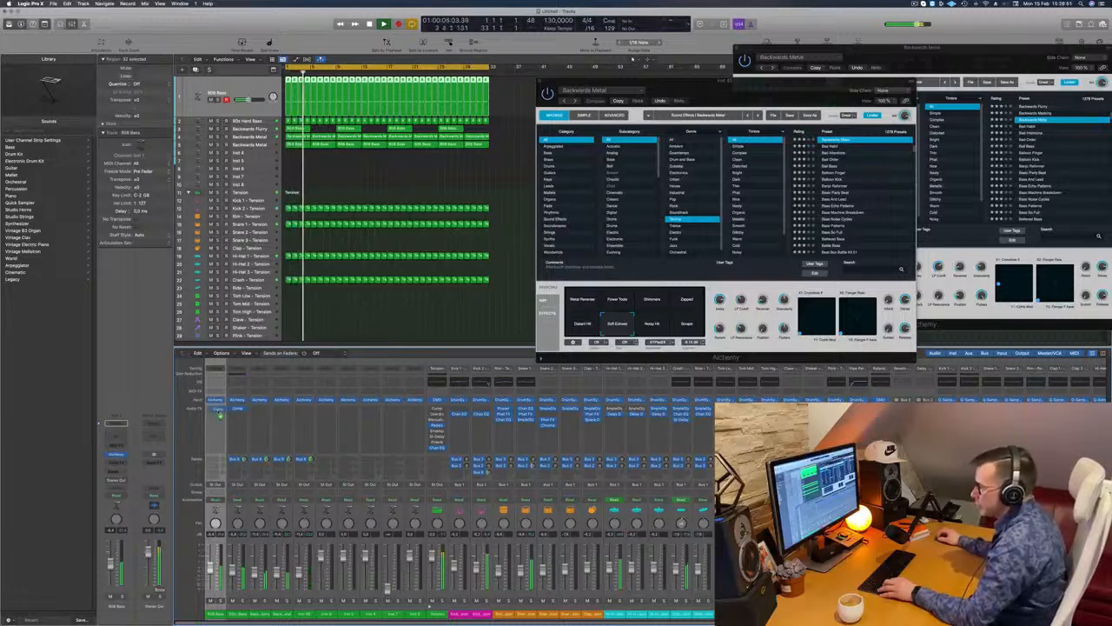
{"action": "left_click", "coordinate": [215, 408]}
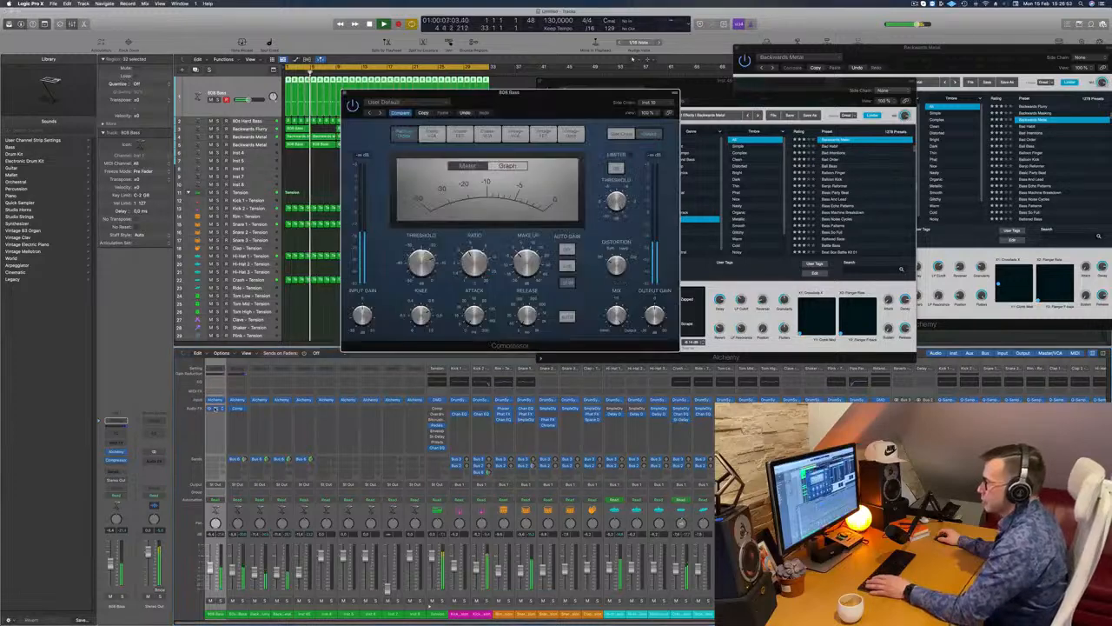
{"action": "left_click_drag", "start_coordinate": [557, 105], "coordinate": [538, 235]}
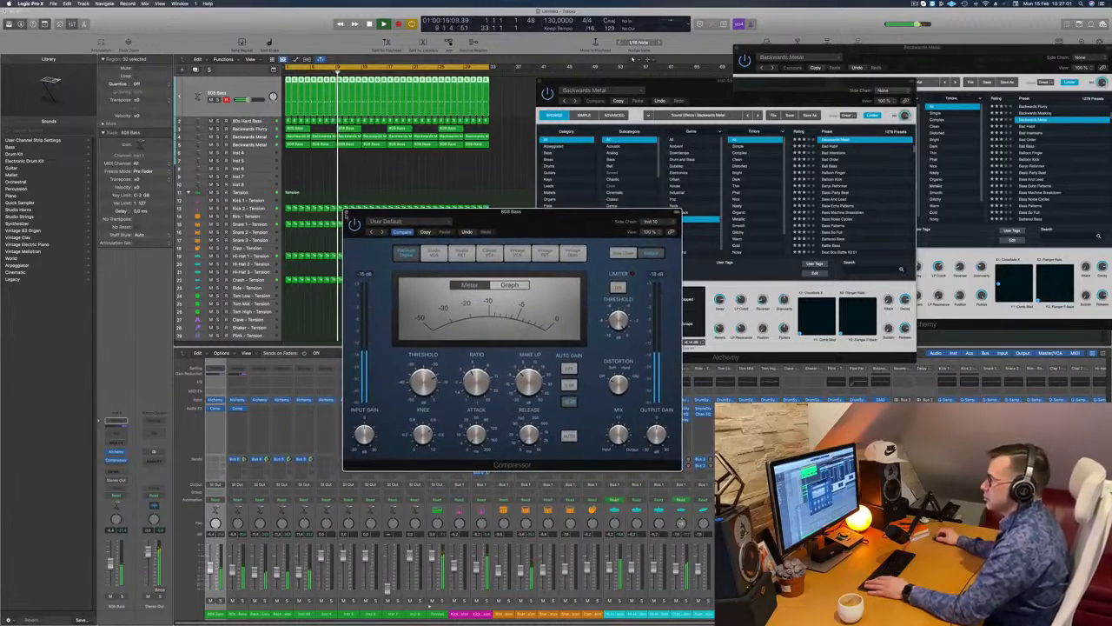
{"action": "left_click", "coordinate": [348, 211]}
Step: Duplicate the second Backwards Metal track with its settings and copy its first 808 Bass region onto the new track at bar 1
{"action": "left_click", "coordinate": [253, 143]}
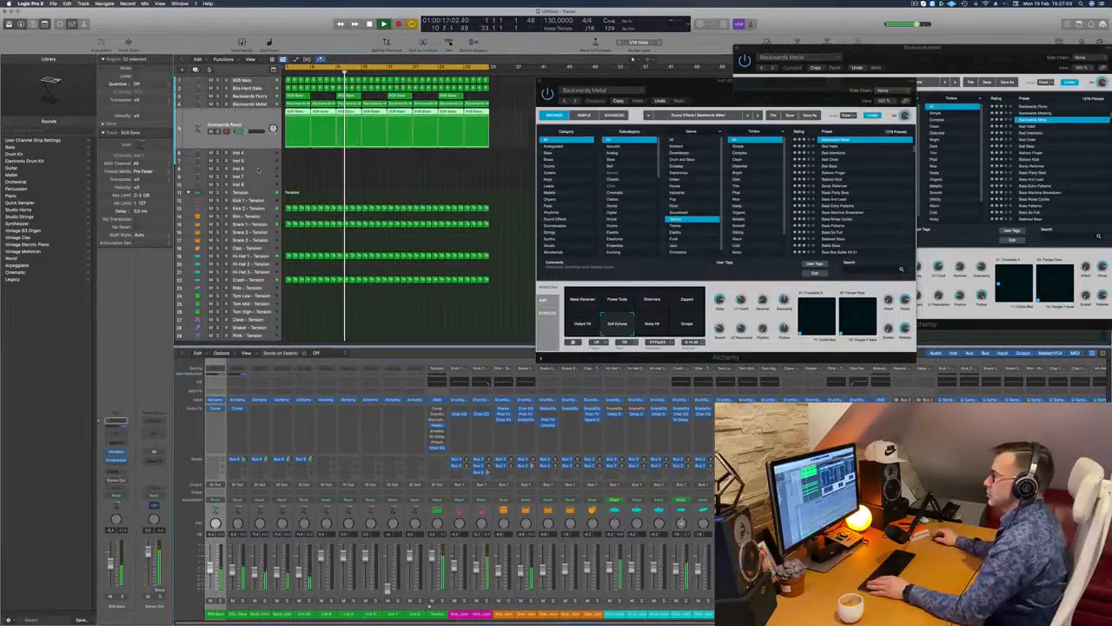
{"action": "key", "text": "Return"}
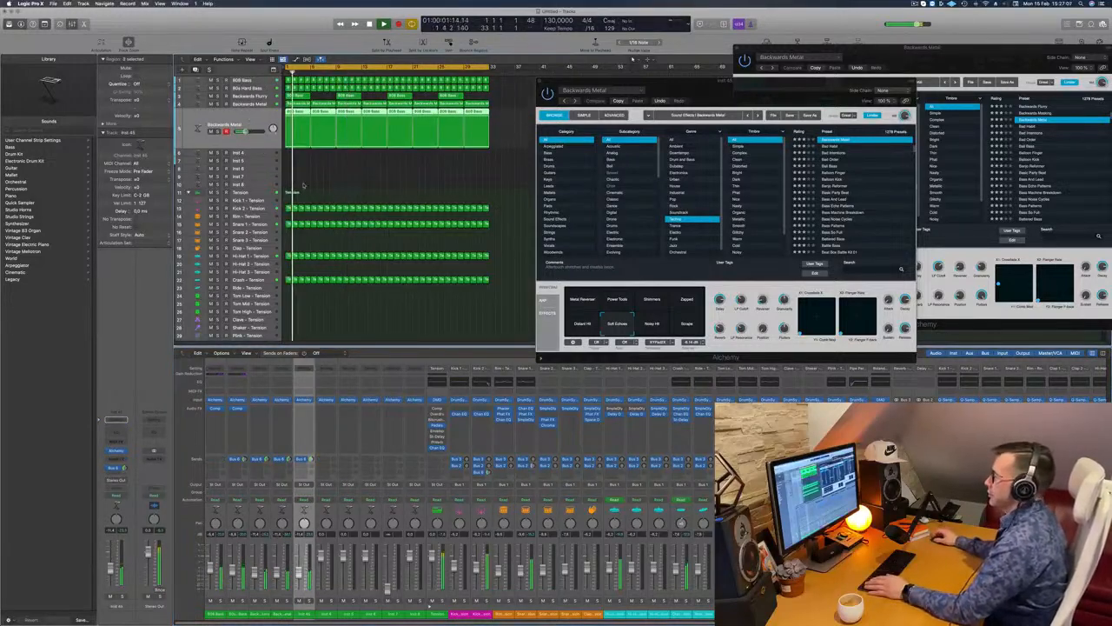
{"action": "key", "text": "super+d"}
{"action": "key", "text": "r"}
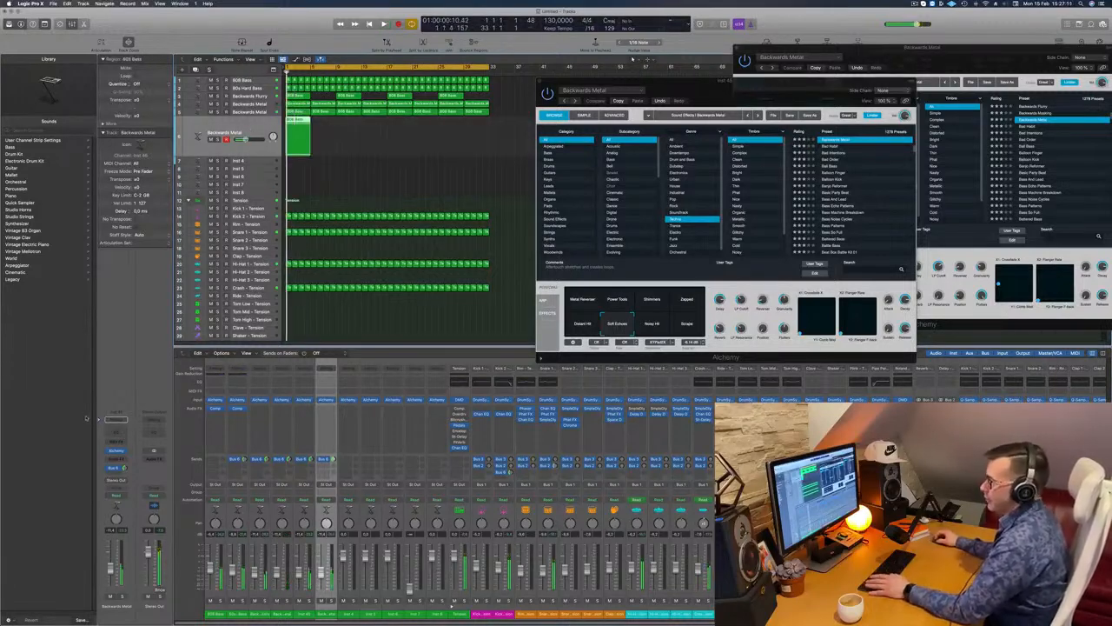
Step: Search the new track's Alchemy for 303, replace that with a search for acid presets, and load Classic Acid Patterns
{"action": "left_click", "coordinate": [115, 451]}
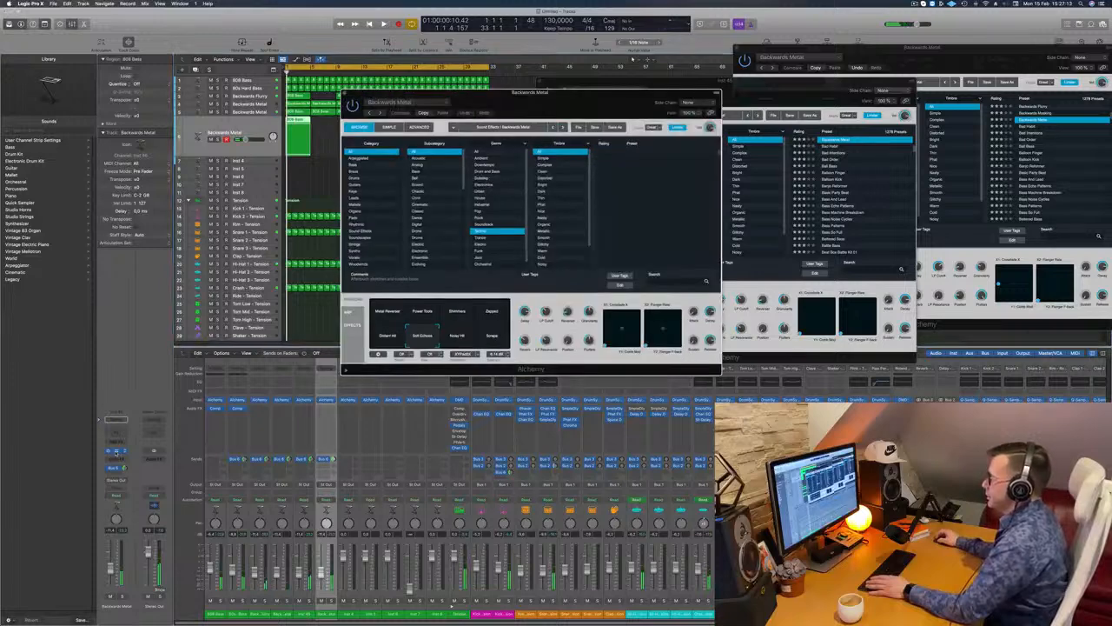
{"action": "left_click_drag", "start_coordinate": [627, 111], "coordinate": [568, 105]}
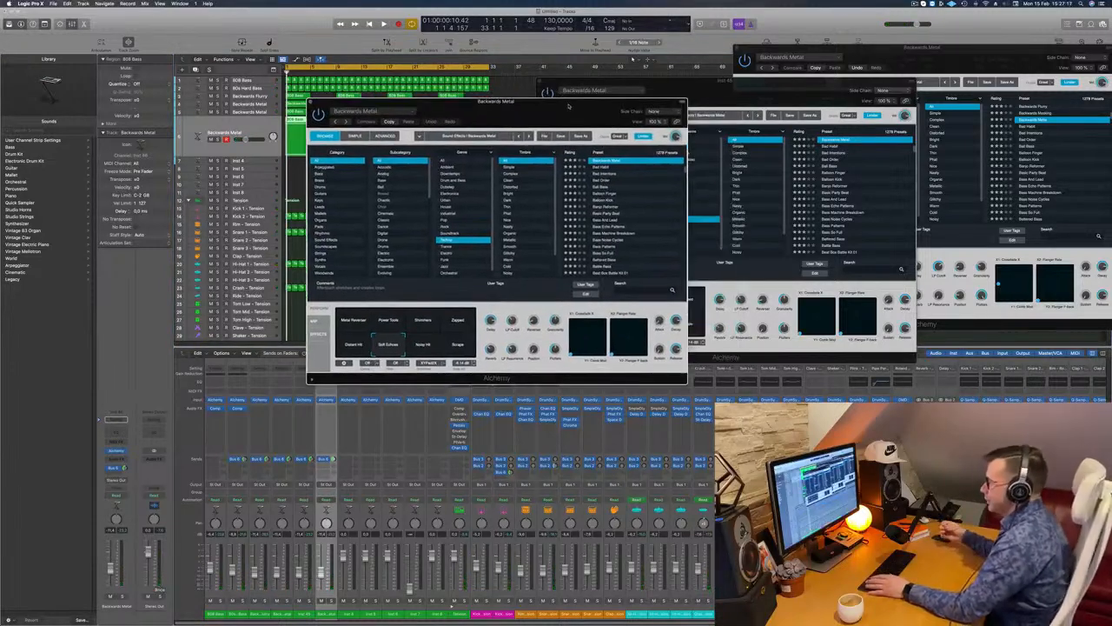
{"action": "left_click", "coordinate": [632, 289]}
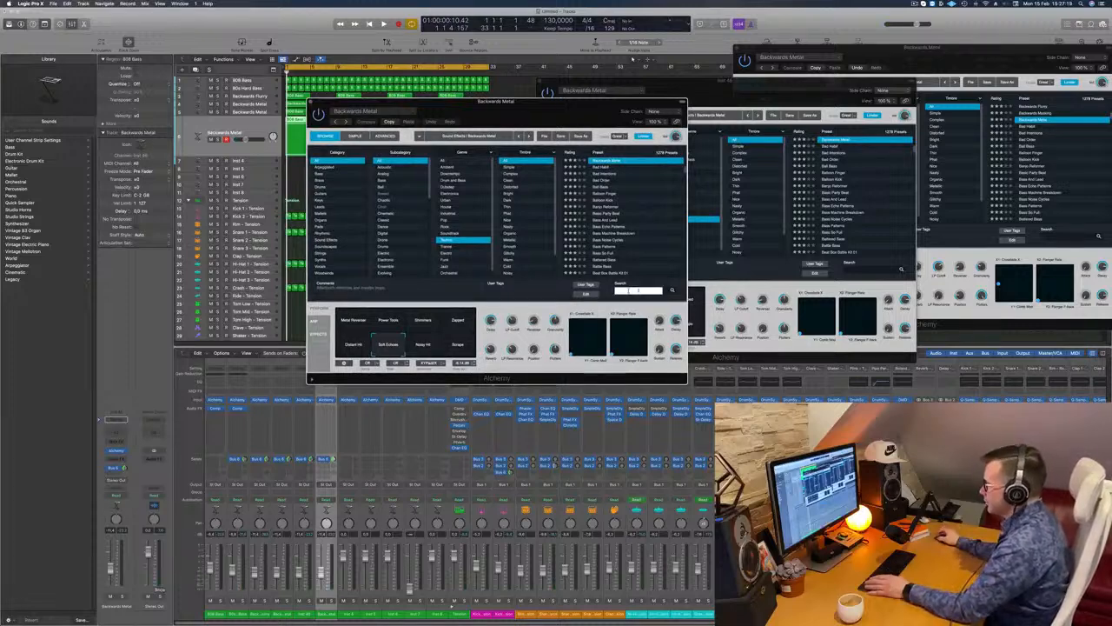
{"action": "type", "text": "303"}
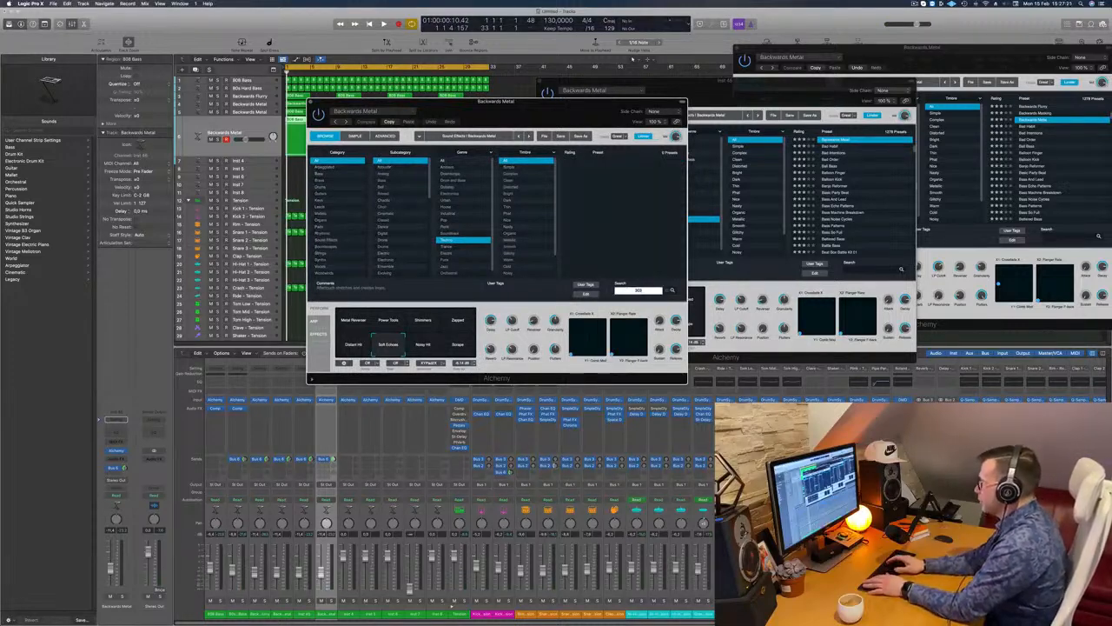
{"action": "key", "text": "BackSpace"}
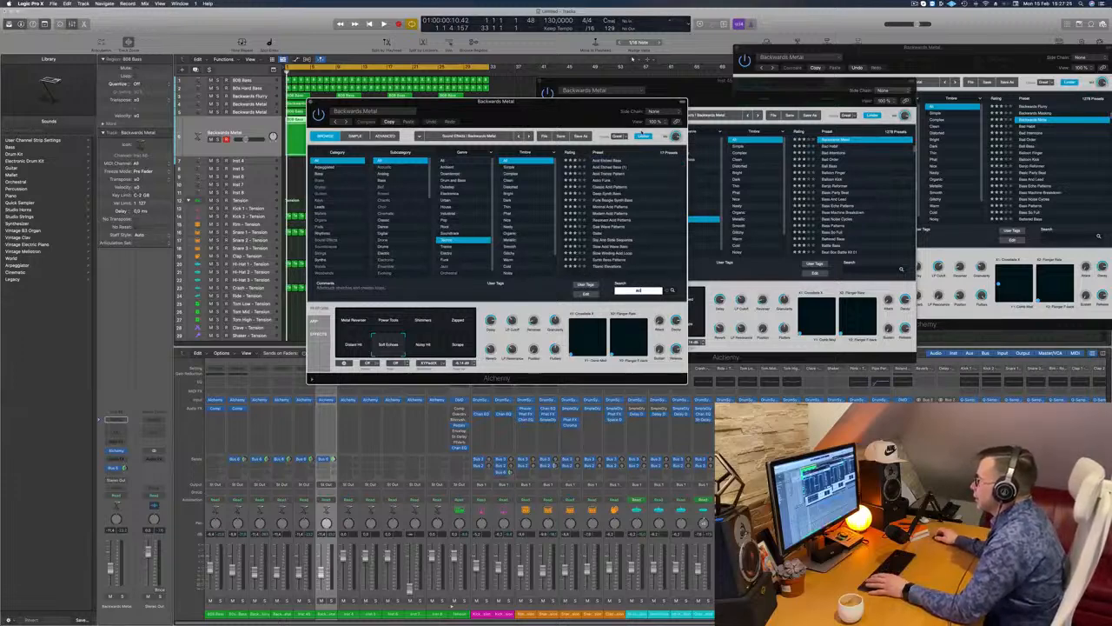
{"action": "left_click", "coordinate": [610, 188]}
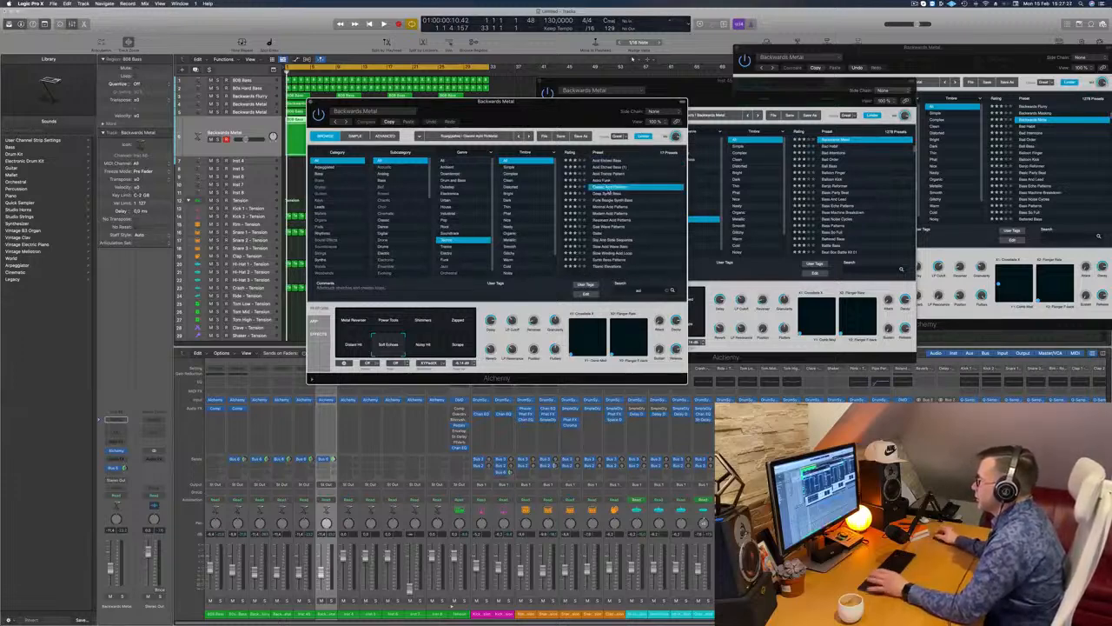
Step: Play the loop to audition Classic Acid Patterns and place its Alchemy window below the track's regions
{"action": "left_click_drag", "start_coordinate": [365, 103], "coordinate": [524, 104]}
{"action": "left_click", "coordinate": [253, 124]}
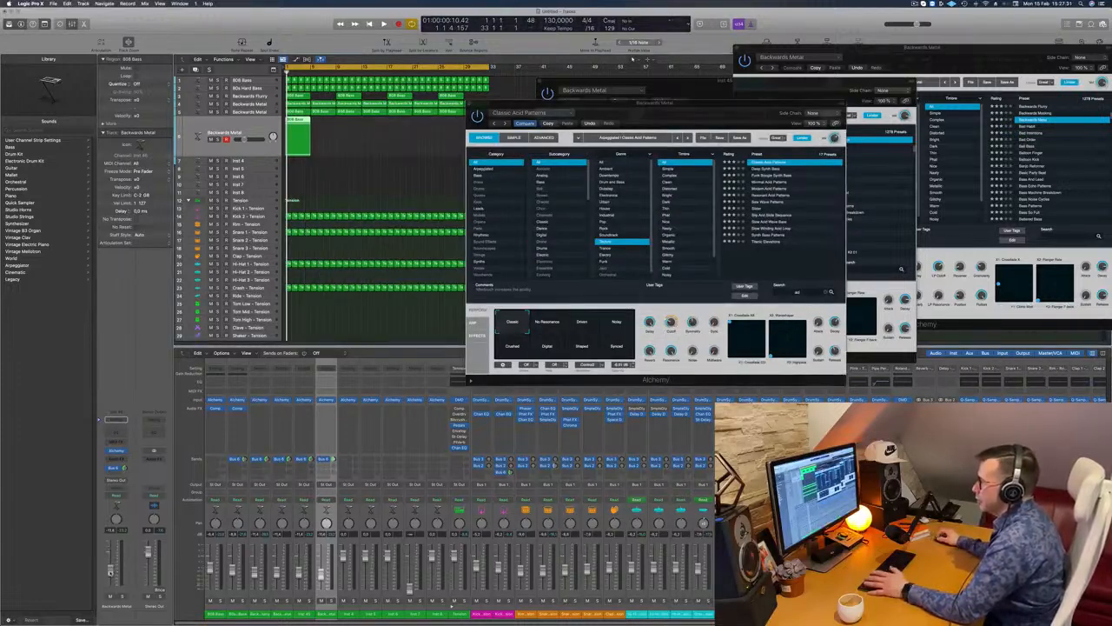
{"action": "key", "text": "space"}
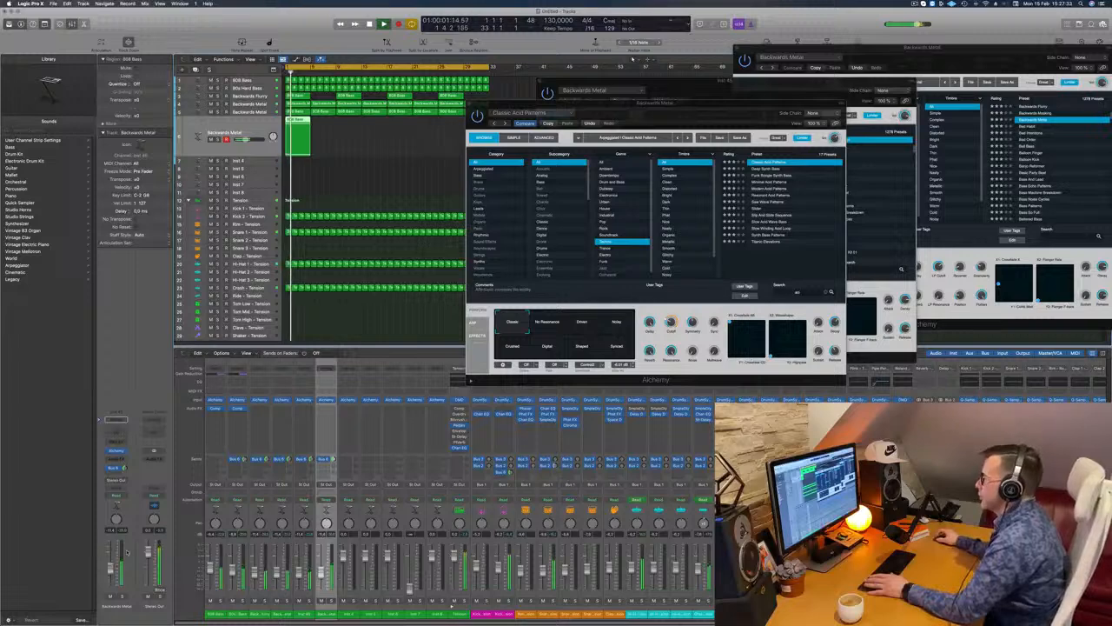
{"action": "left_click_drag", "start_coordinate": [670, 103], "coordinate": [398, 203]}
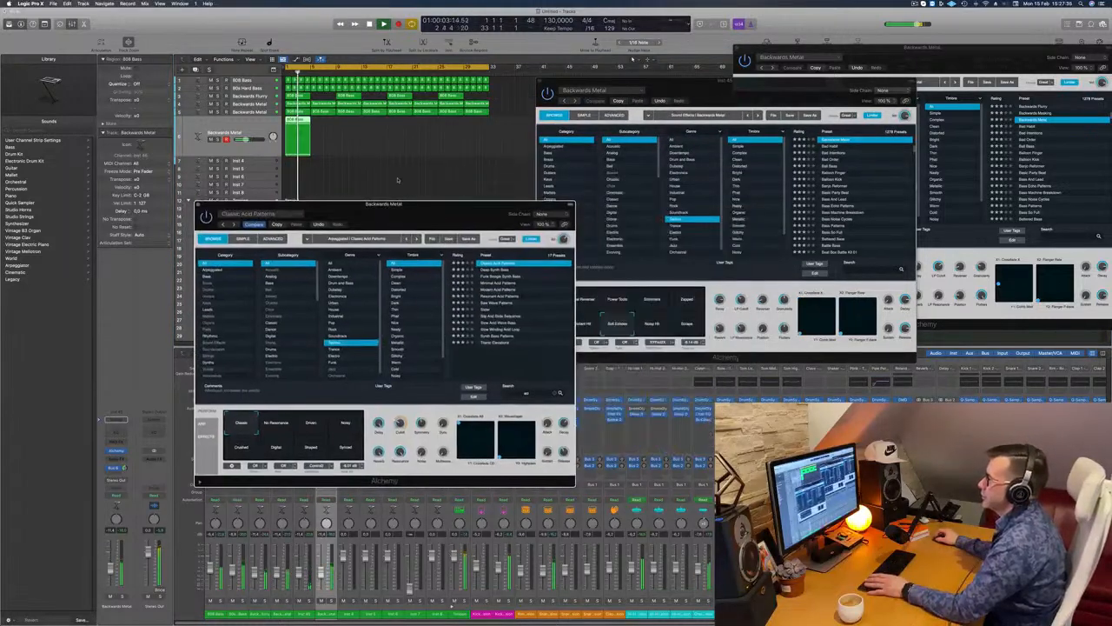
Step: Copy the acid track's first 808 Bass region repeatedly through bar 32 and listen with the Alchemy window moved clear
{"action": "left_click_drag", "start_coordinate": [294, 120], "coordinate": [394, 130]}
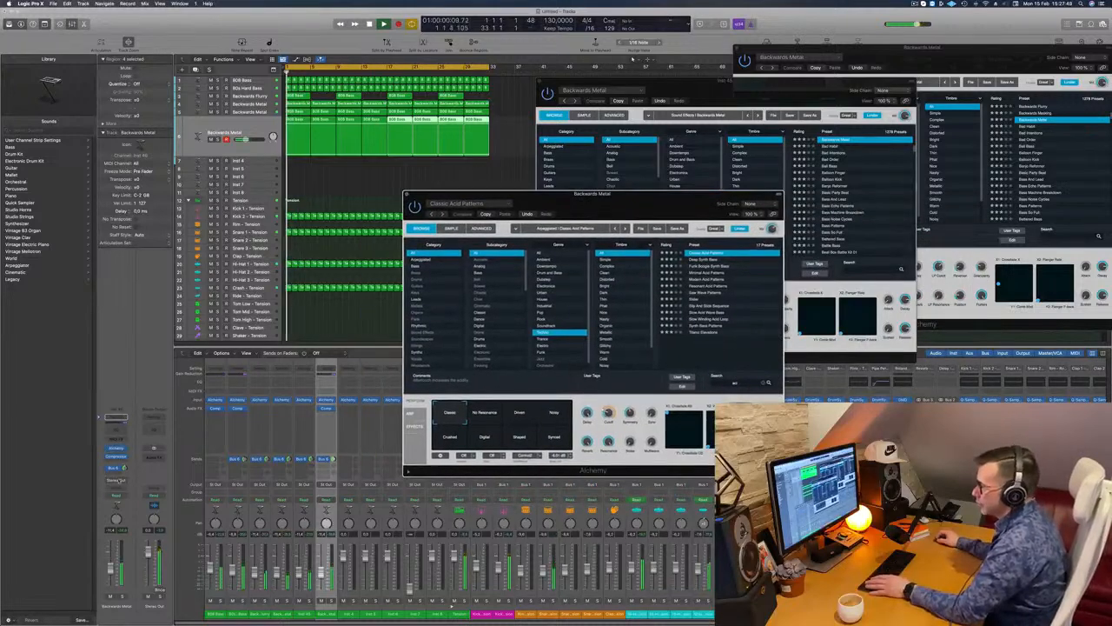
{"action": "left_click", "coordinate": [124, 468]}
{"action": "key", "text": "space"}
{"action": "key", "text": "space"}
{"action": "left_click_drag", "start_coordinate": [657, 206], "coordinate": [586, 202]}
{"action": "key", "text": "space"}
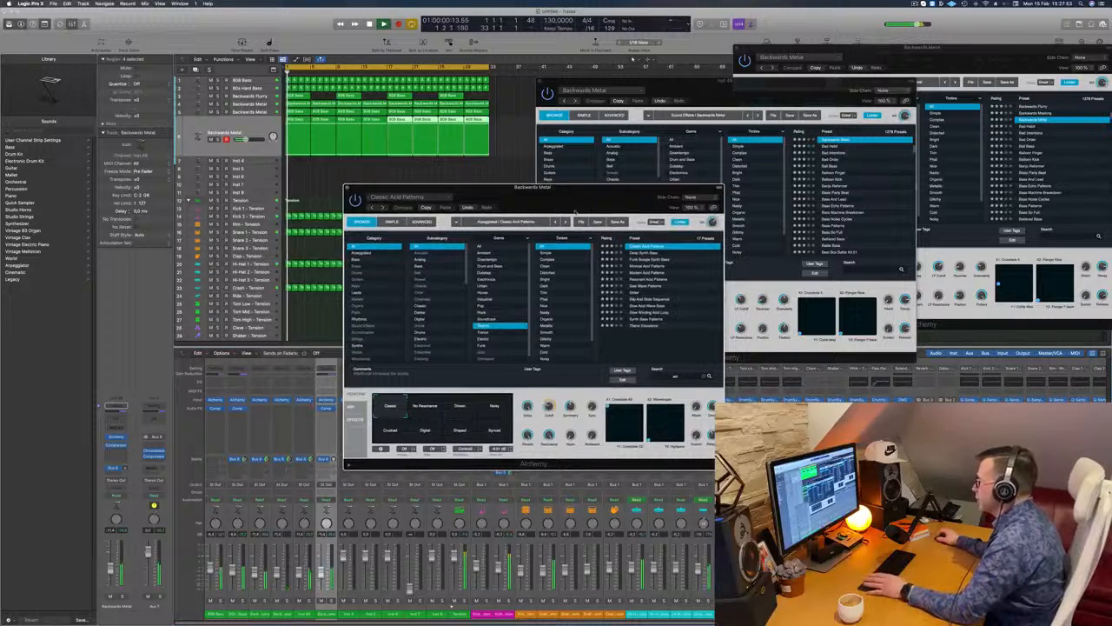
Step: Audition Slow Winding Acid Loop, Synth Bass Patterns, the last acid preset in the list, and Classic Acid Patterns
{"action": "left_click", "coordinate": [651, 312]}
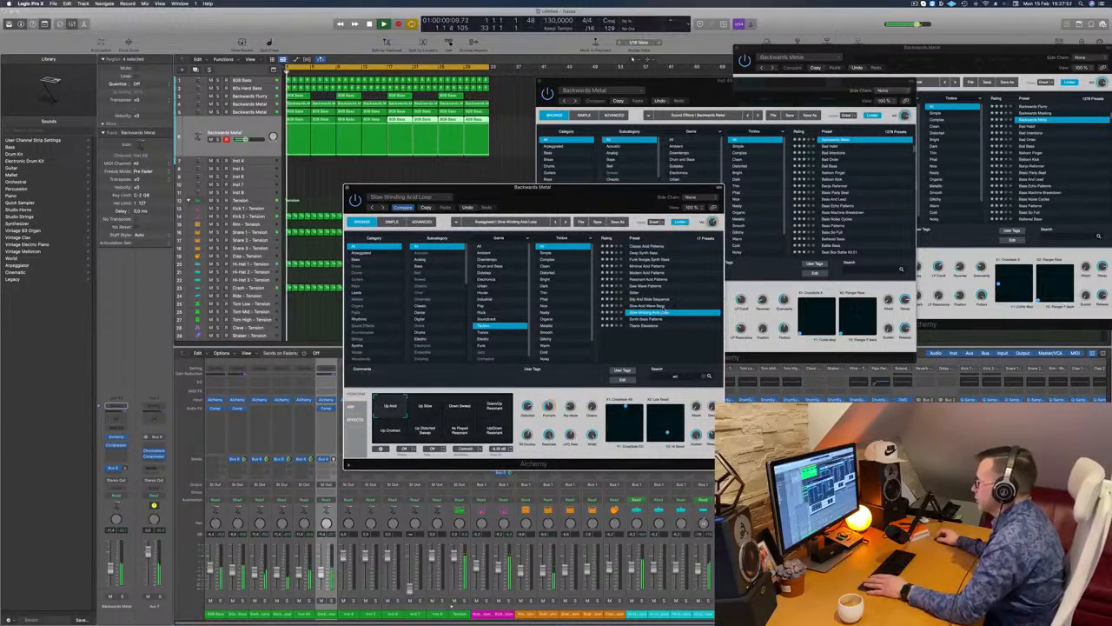
{"action": "left_click", "coordinate": [673, 318]}
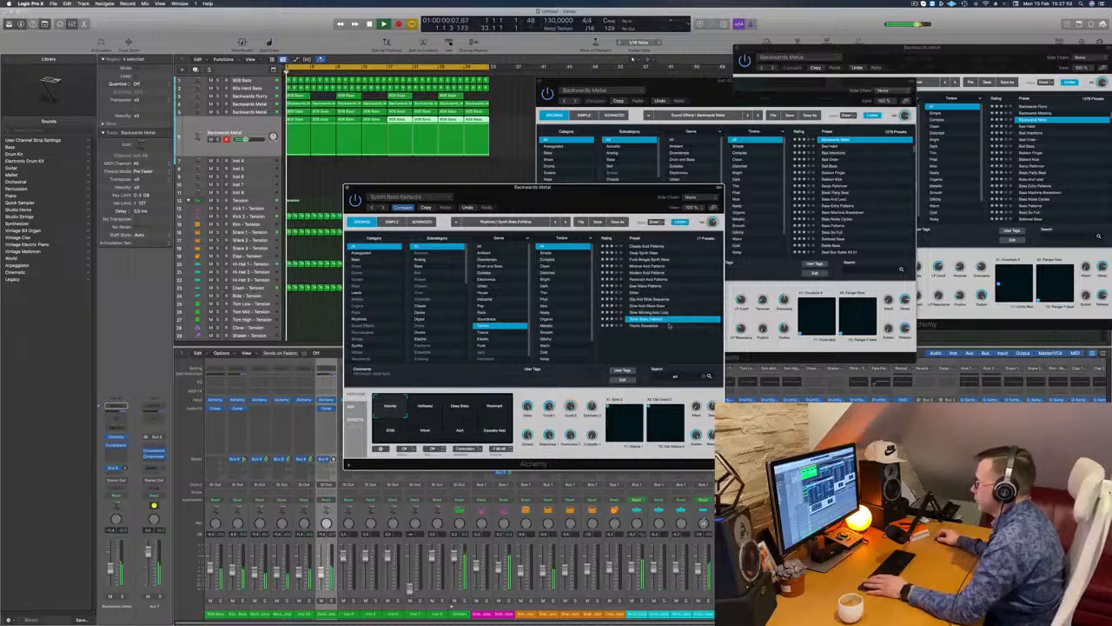
{"action": "left_click", "coordinate": [647, 326]}
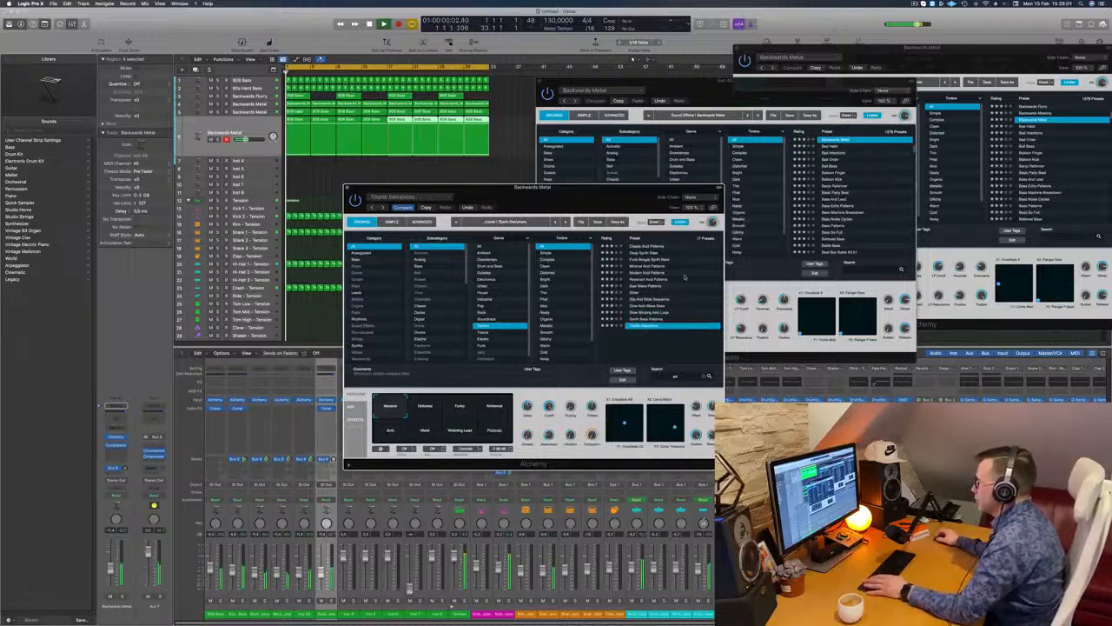
{"action": "left_click", "coordinate": [649, 246]}
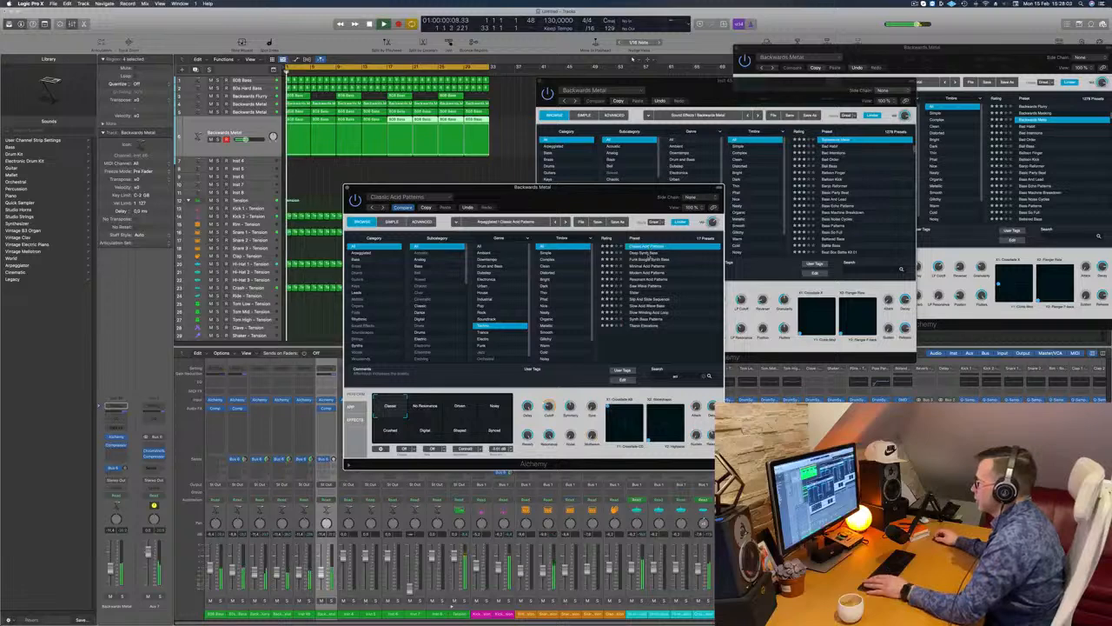
Step: Audition Deep Synth Bass, Funk Boogie Synth Bass, Minimal Acid Patterns and Modern Acid Patterns, sweeping the latter's snapshots to Thick Phased
{"action": "left_click", "coordinate": [651, 252]}
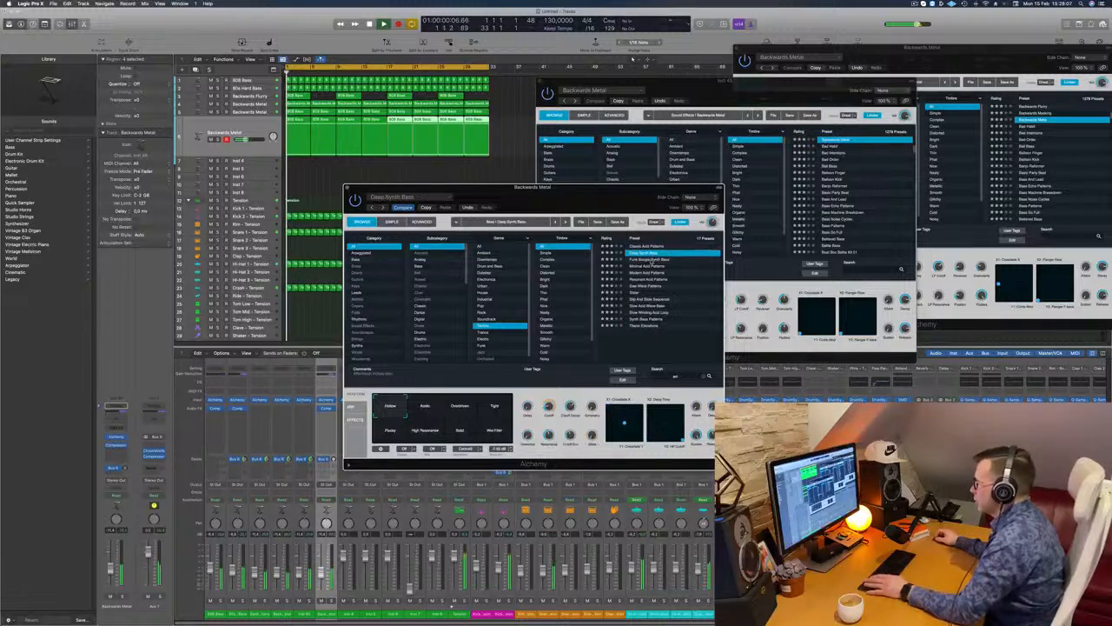
{"action": "left_click", "coordinate": [650, 260]}
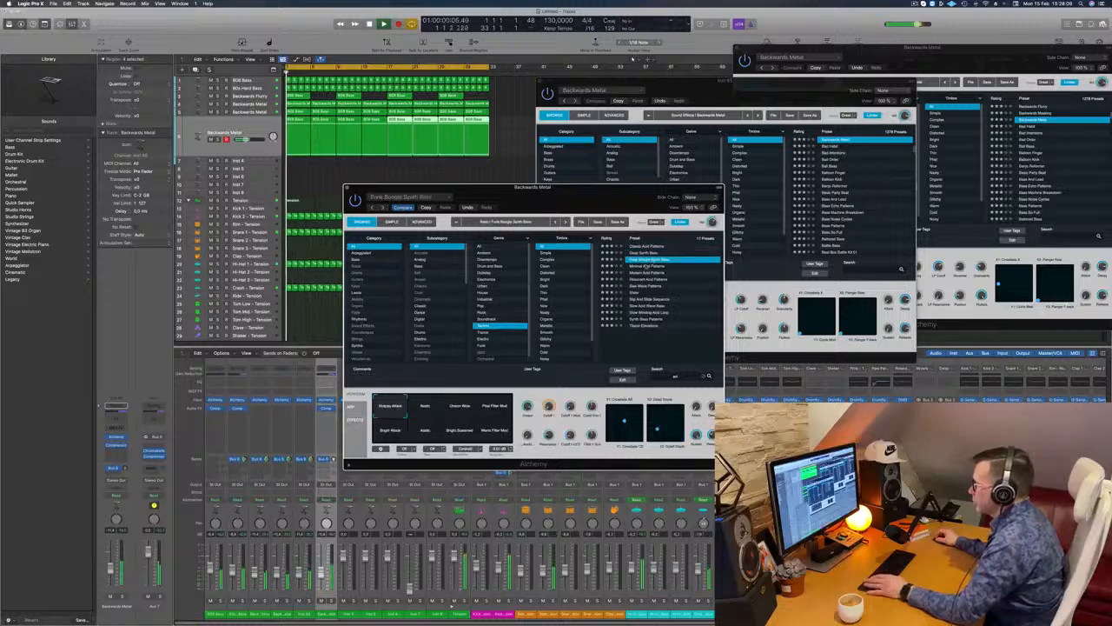
{"action": "left_click", "coordinate": [649, 266]}
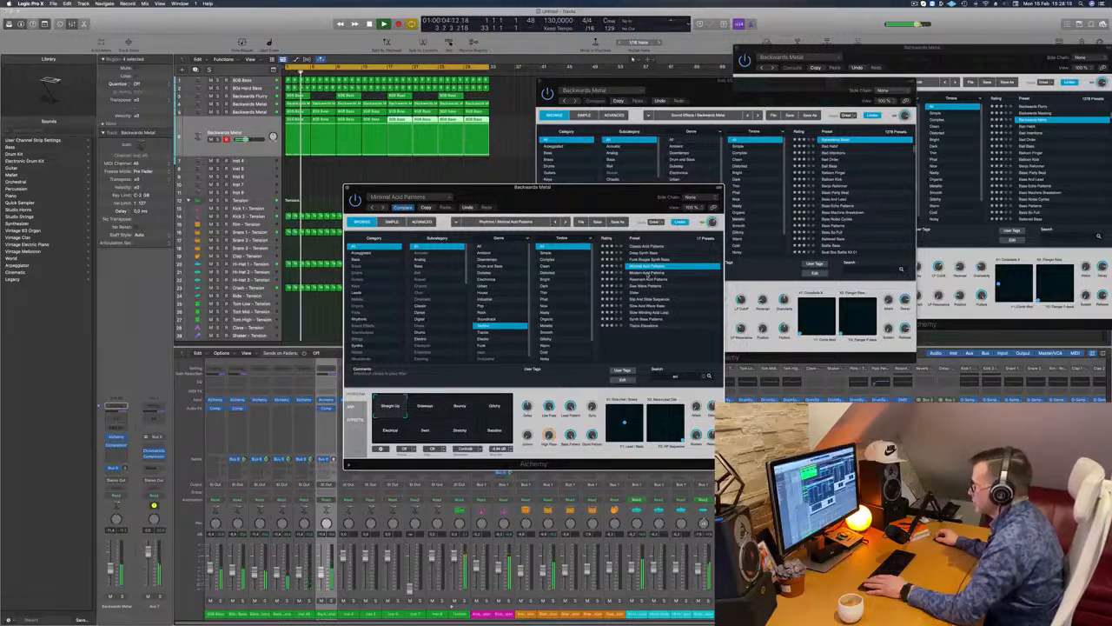
{"action": "left_click", "coordinate": [647, 273]}
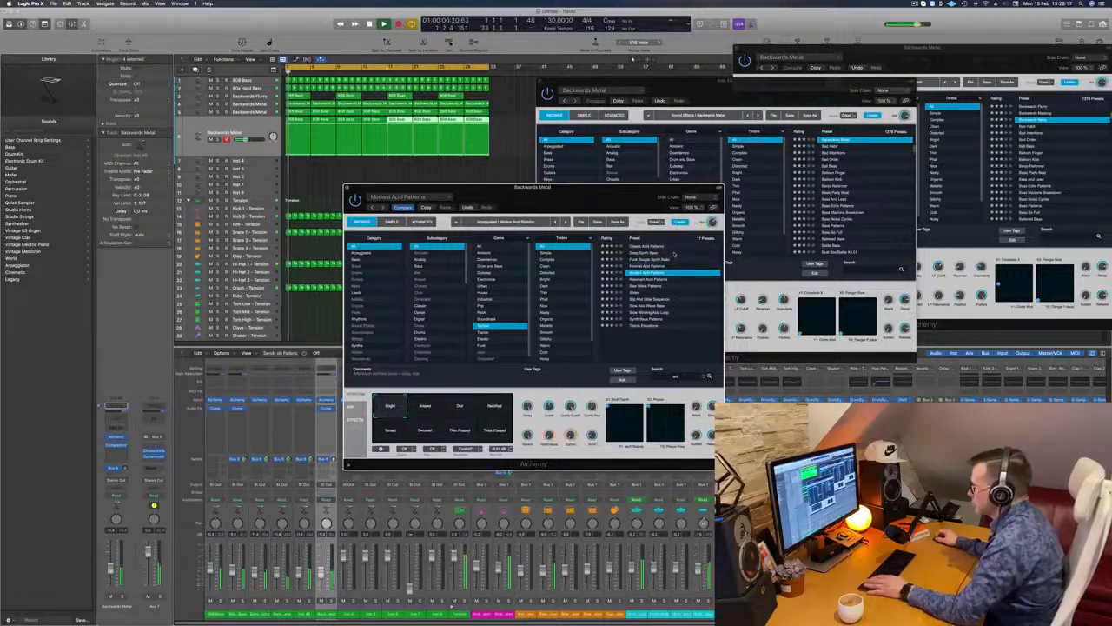
{"action": "left_click", "coordinate": [497, 409]}
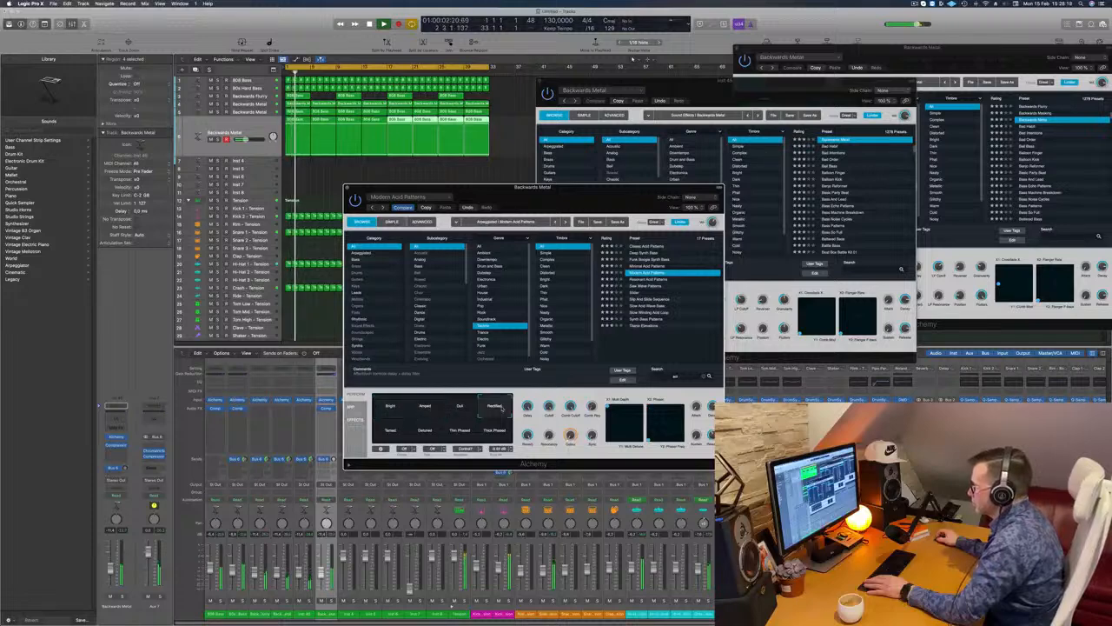
{"action": "left_click_drag", "start_coordinate": [378, 430], "coordinate": [510, 434]}
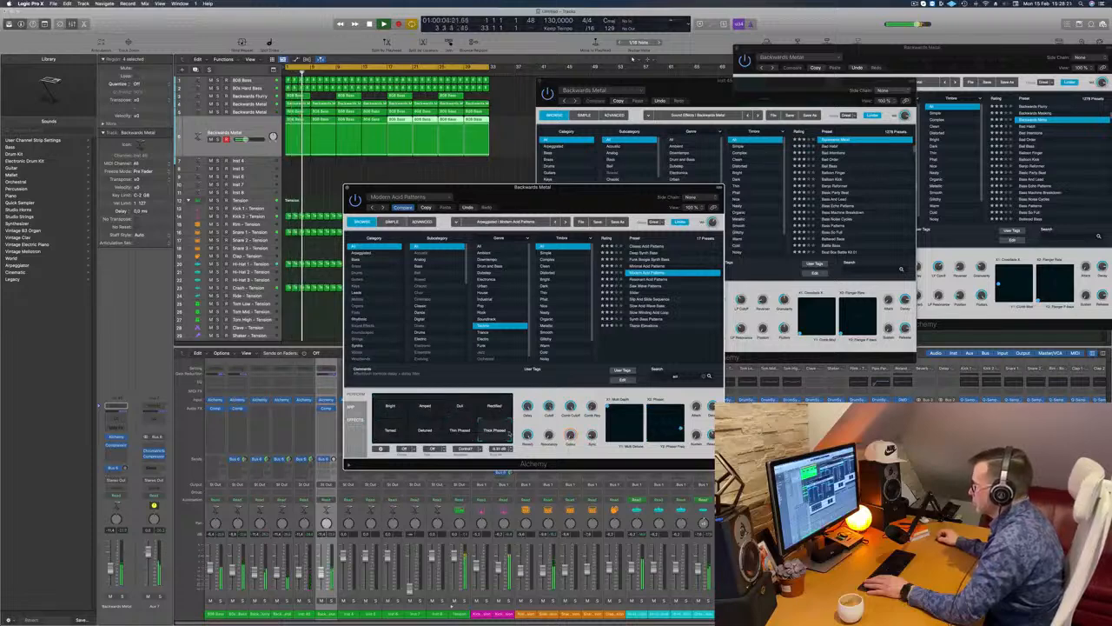
Step: Audition the Resonant Acid Patterns, Saw Wave Patterns, Slider and Slip And Slide Sequence presets
{"action": "left_click", "coordinate": [647, 279]}
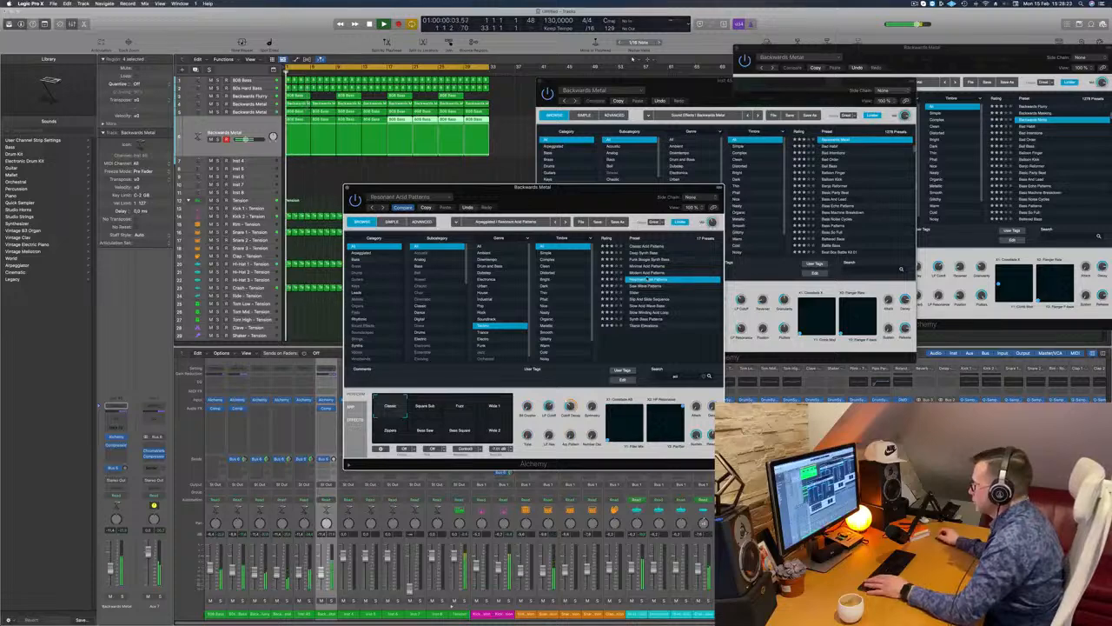
{"action": "left_click", "coordinate": [647, 285]}
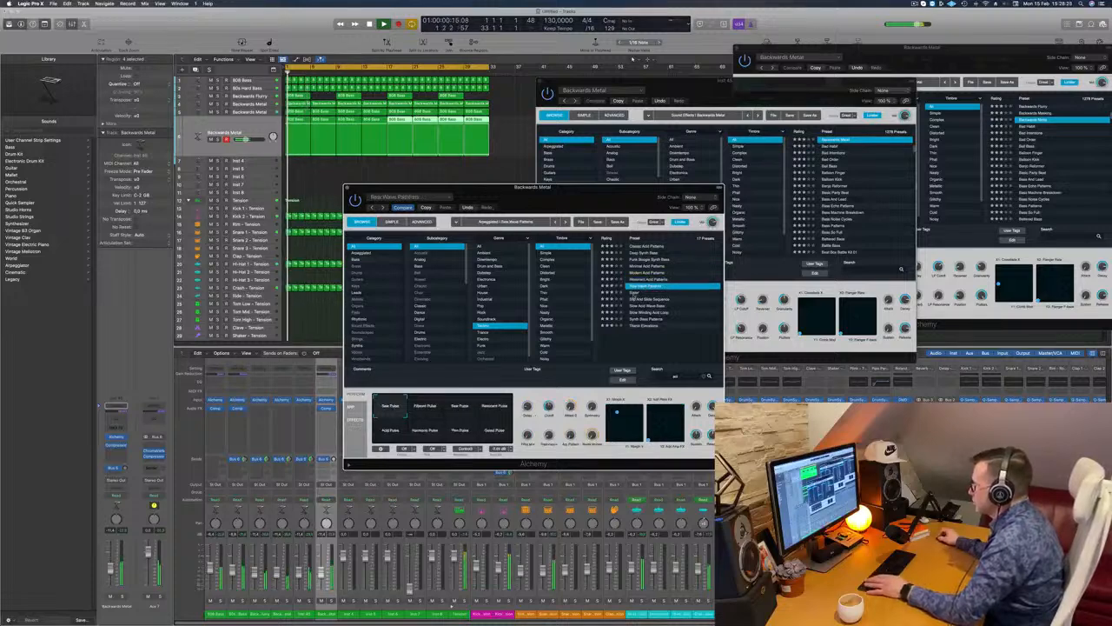
{"action": "left_click", "coordinate": [639, 292]}
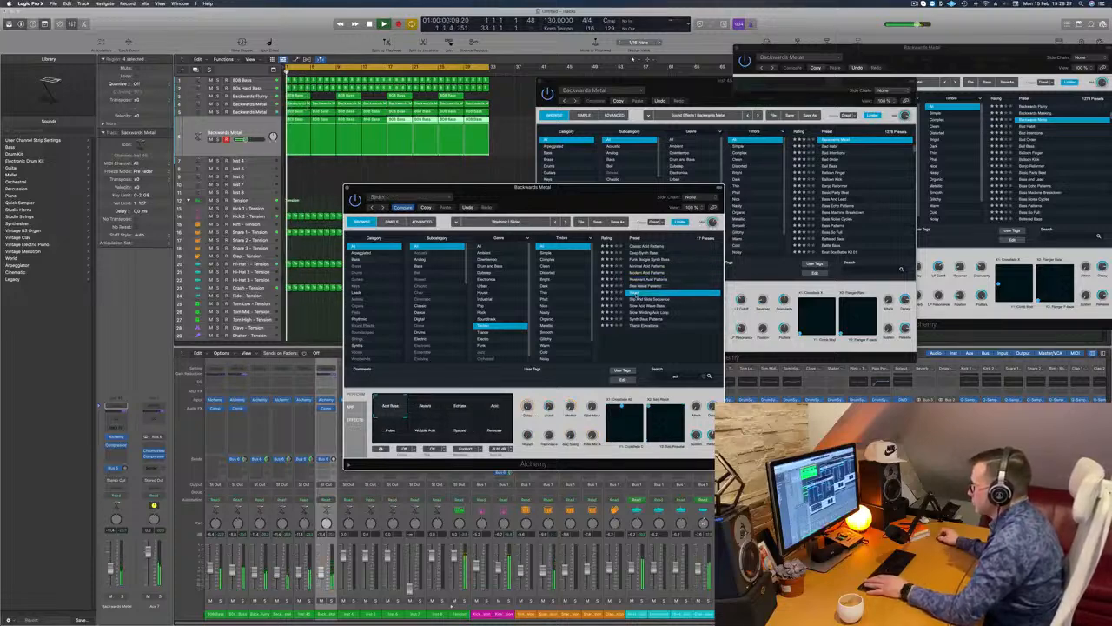
{"action": "left_click", "coordinate": [643, 300]}
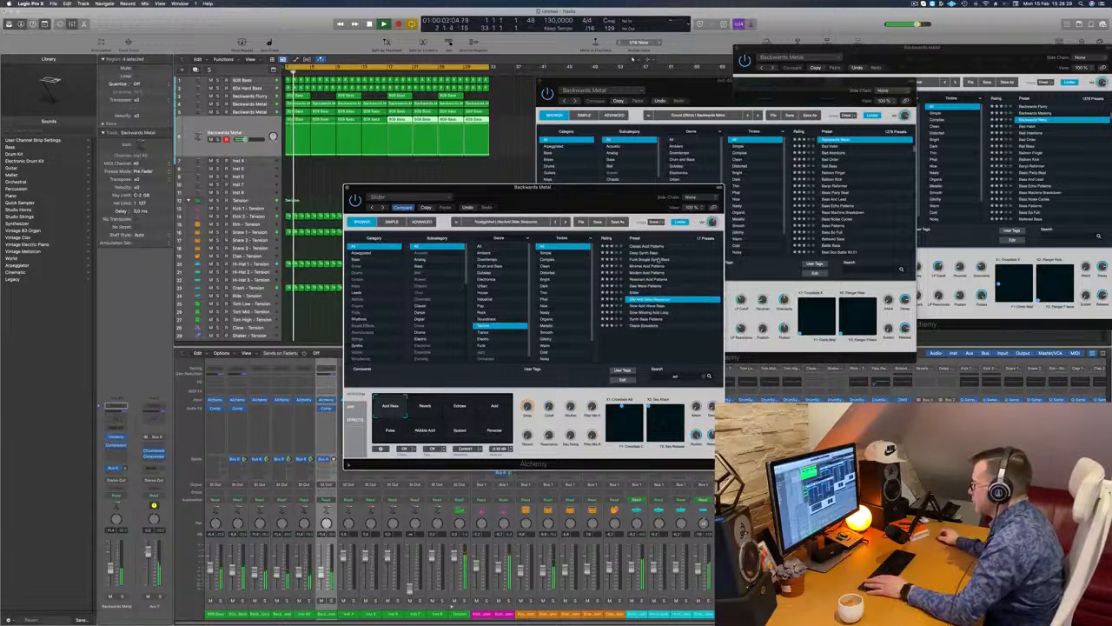
Step: Reload Classic Acid Patterns, restart from the beginning and move its window clear of the track's regions
{"action": "left_click", "coordinate": [648, 247]}
{"action": "key", "text": "Return"}
{"action": "left_click_drag", "start_coordinate": [576, 198], "coordinate": [698, 120]}
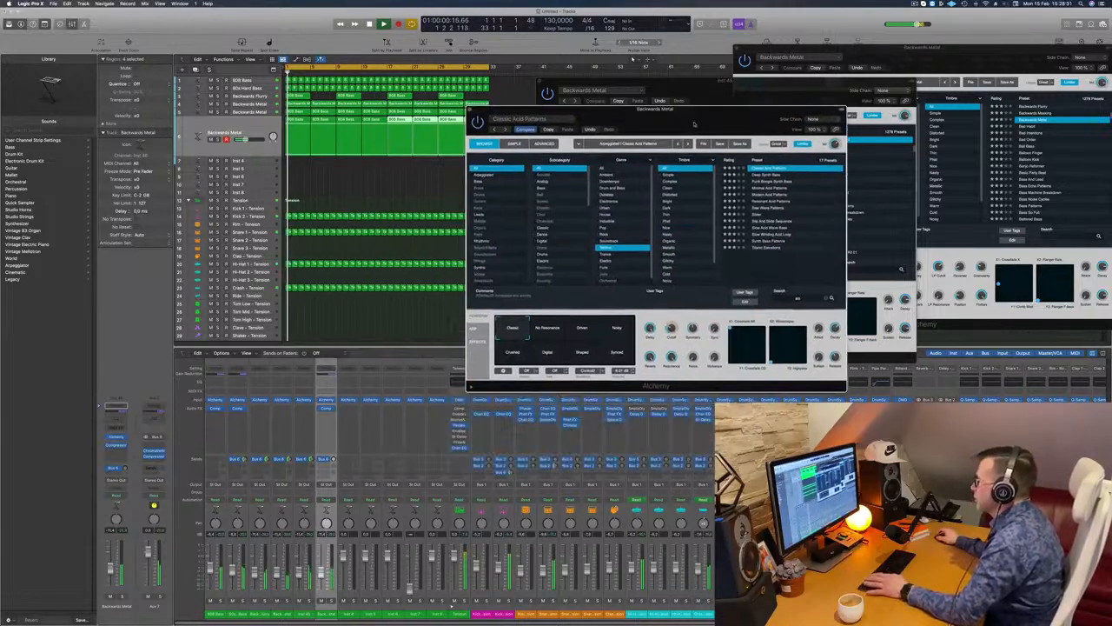
Step: Audition the Driven, Synced and Crushed performance snapshots of Classic Acid Patterns during playback
{"action": "left_click", "coordinate": [584, 330]}
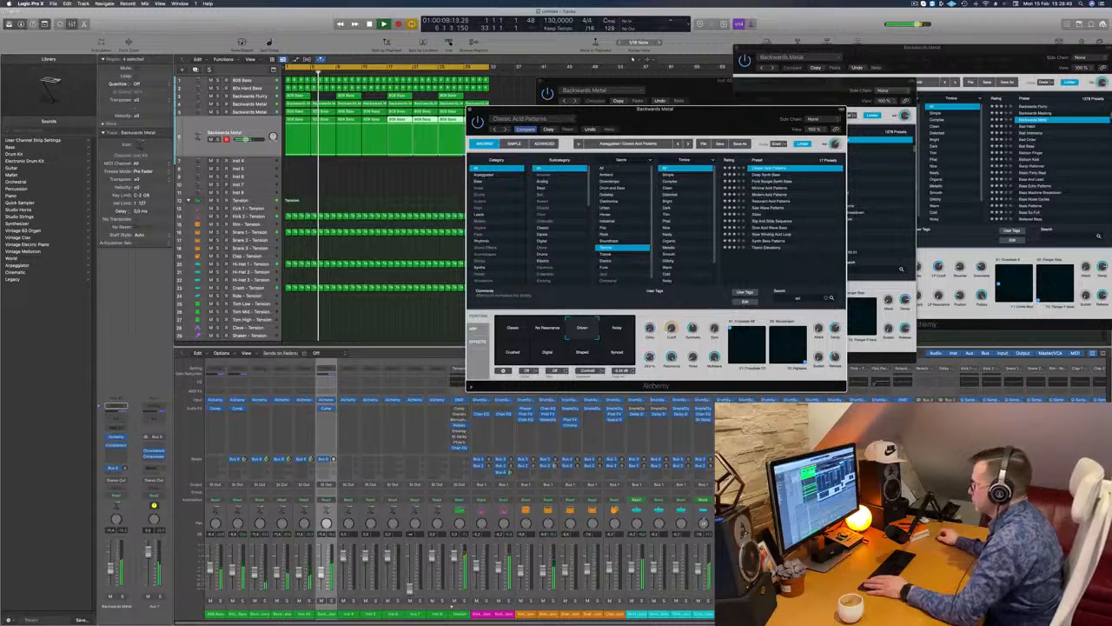
{"action": "left_click", "coordinate": [615, 356]}
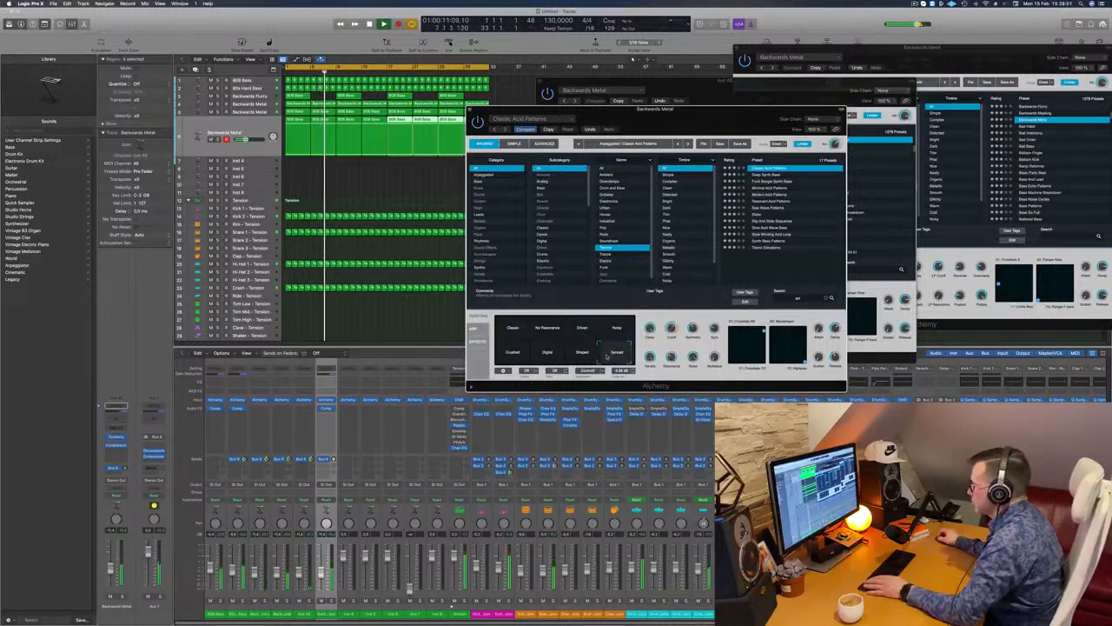
{"action": "left_click", "coordinate": [513, 352]}
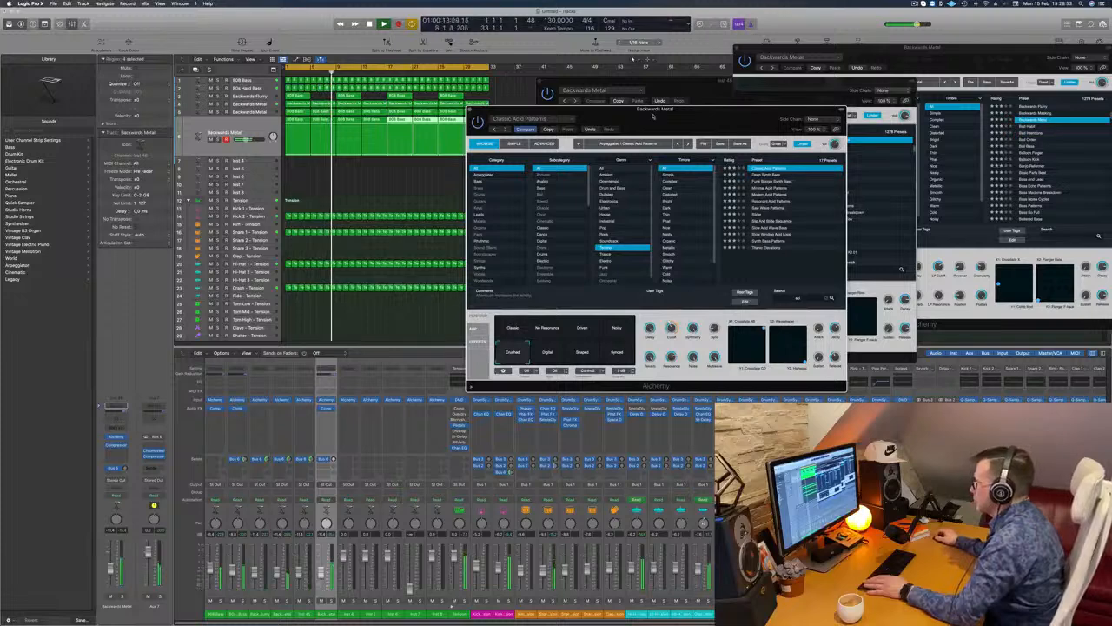
Step: Open the acid track's first region in the Piano Roll and transpose all its notes down an octave
{"action": "left_click_drag", "start_coordinate": [653, 115], "coordinate": [705, 117]}
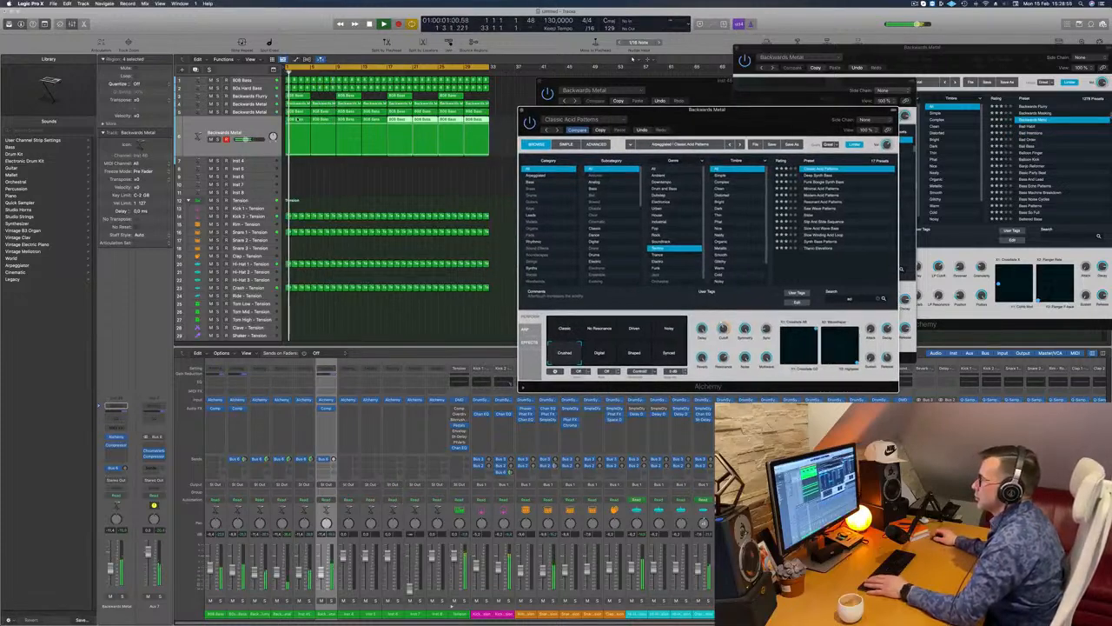
{"action": "left_click", "coordinate": [296, 119]}
{"action": "key", "text": "space"}
{"action": "key", "text": "p"}
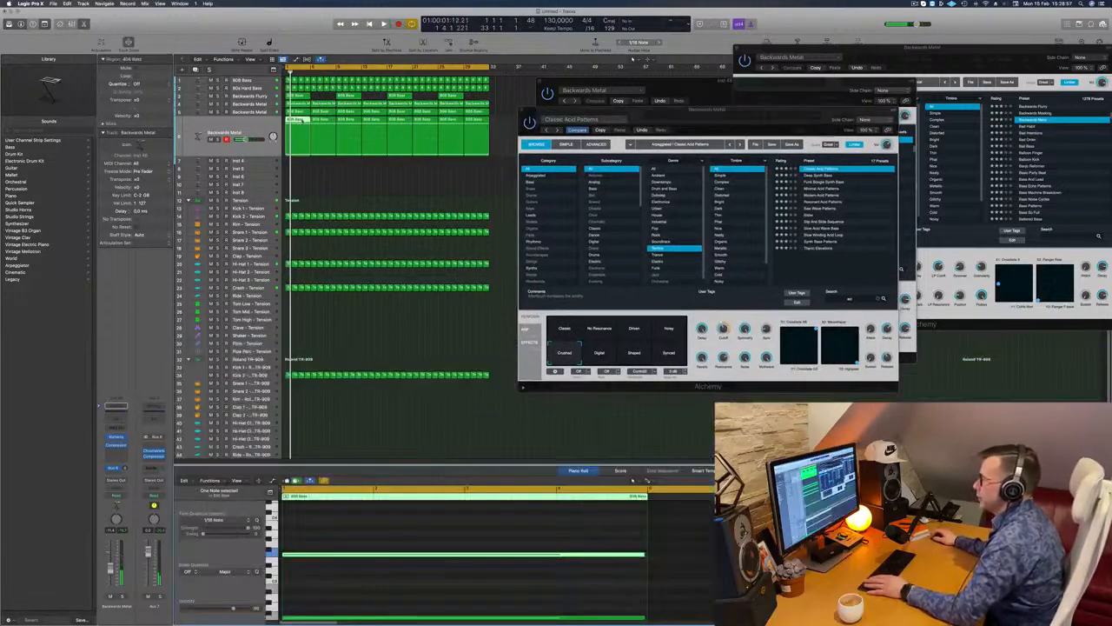
{"action": "left_click", "coordinate": [436, 530]}
{"action": "key", "text": "super+a"}
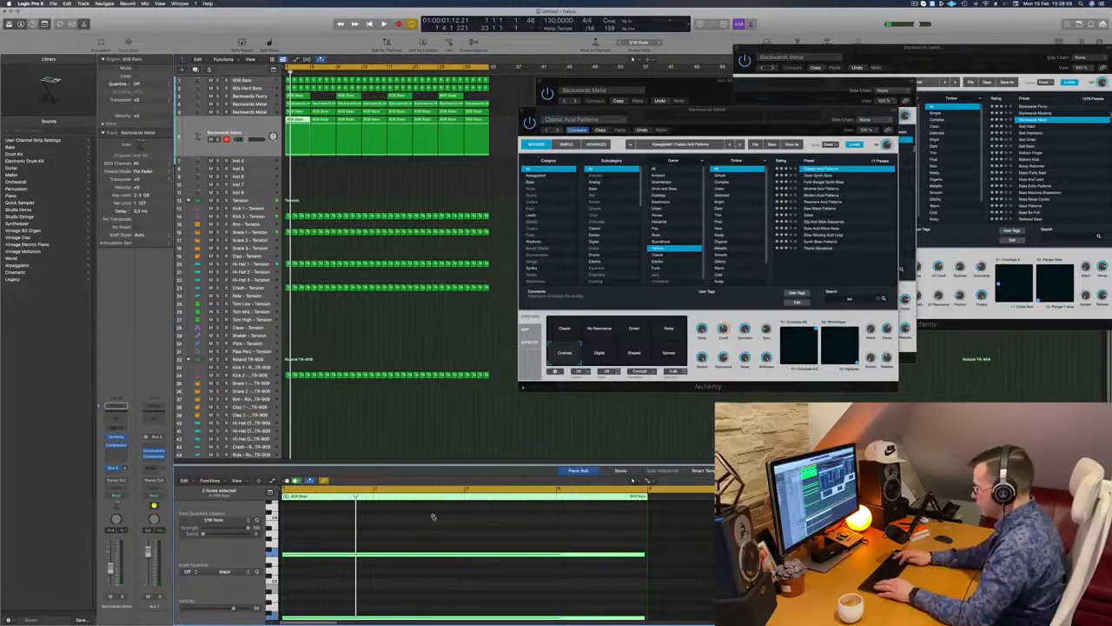
{"action": "key", "text": "shift+alt+Down"}
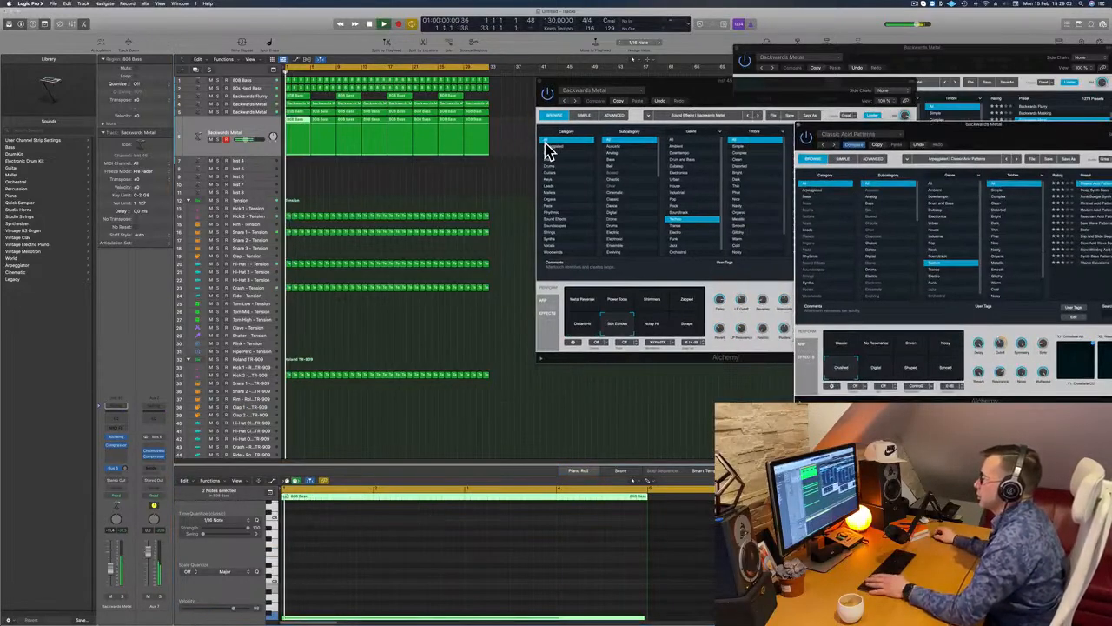
Step: Remove the copies following the acid track's first region, delete that region's upper note and resume playback
{"action": "key", "text": "space"}
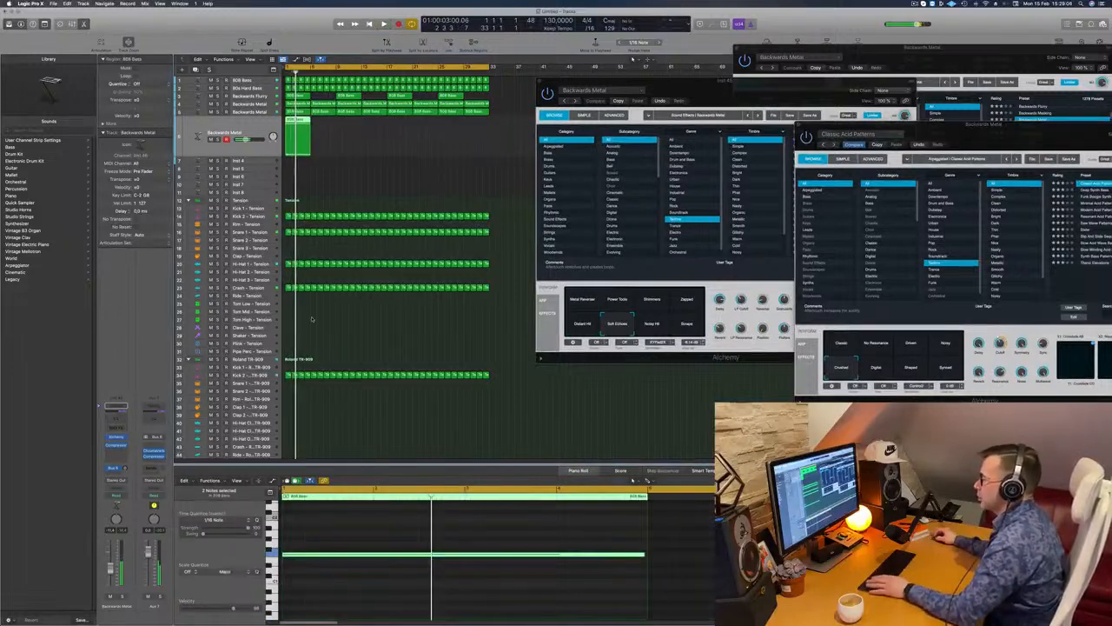
{"action": "key", "text": "space"}
{"action": "scroll", "coordinate": [392, 524], "scroll_direction": "down", "scroll_amount": 4}
{"action": "left_click_drag", "start_coordinate": [391, 525], "coordinate": [398, 570]}
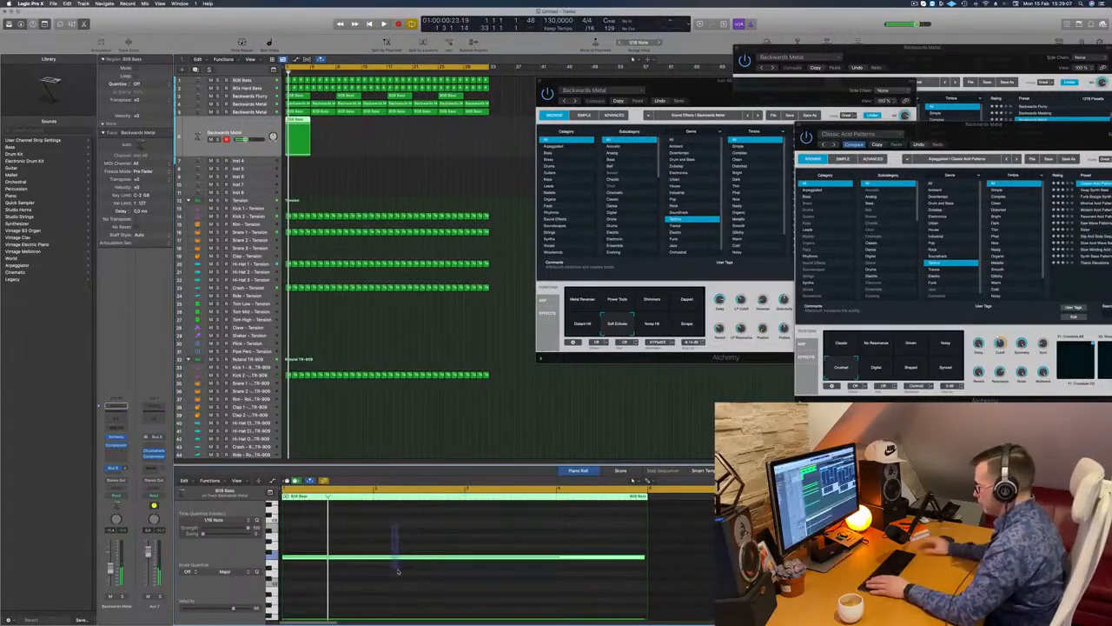
{"action": "key", "text": "Delete"}
{"action": "key", "text": "space"}
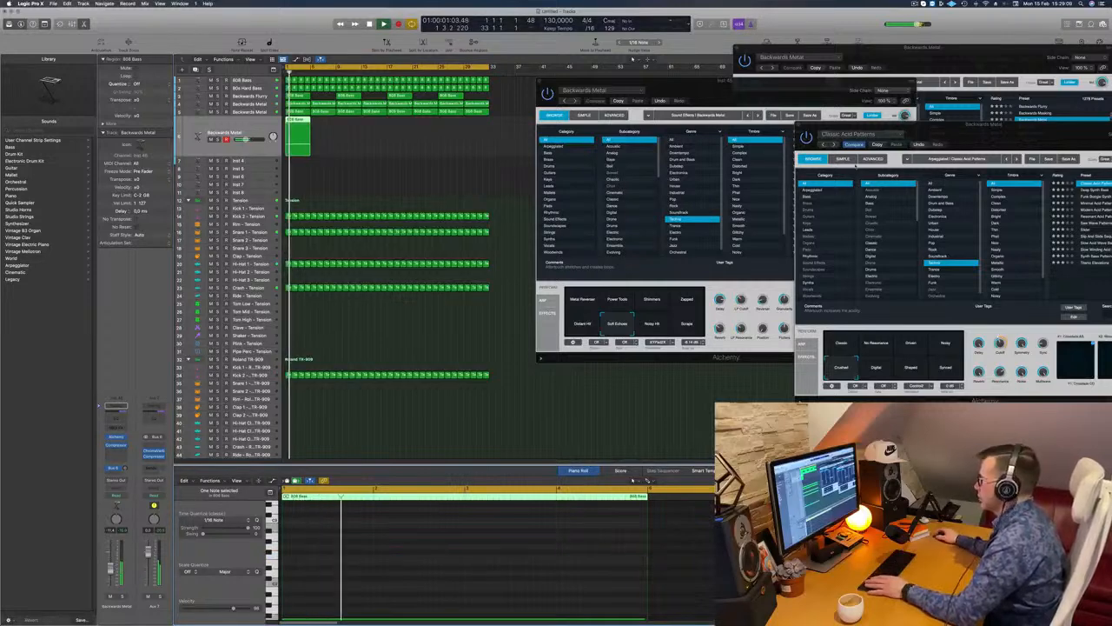
Step: Audition the Digital snapshot, choose Synced for Classic Acid Patterns and show Alchemy's arpeggiator settings
{"action": "left_click_drag", "start_coordinate": [878, 142], "coordinate": [541, 154]}
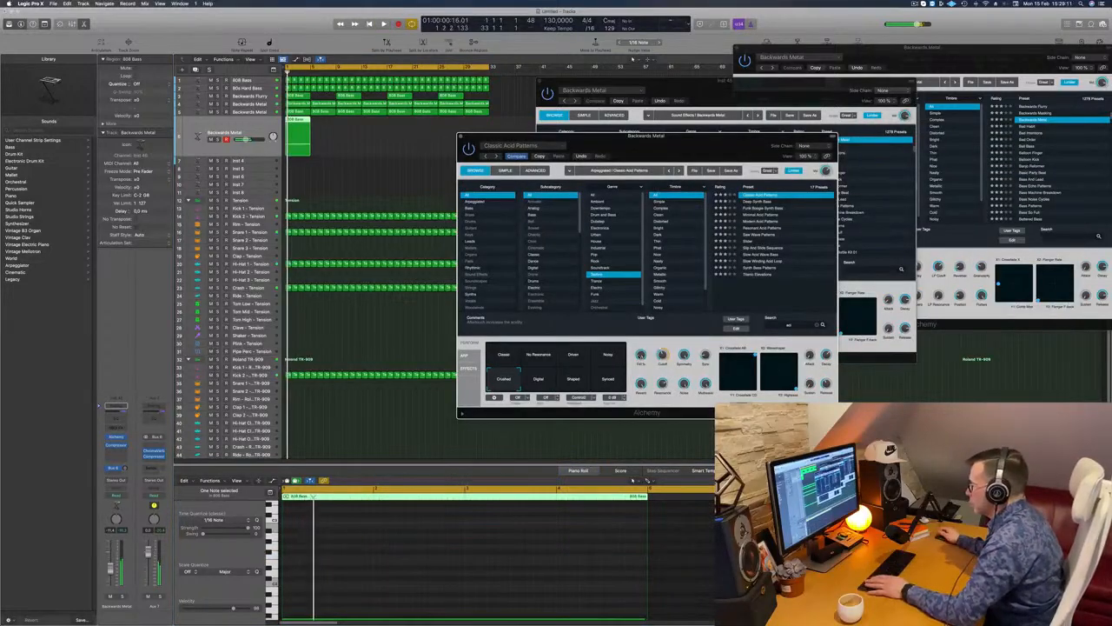
{"action": "left_click", "coordinate": [539, 382]}
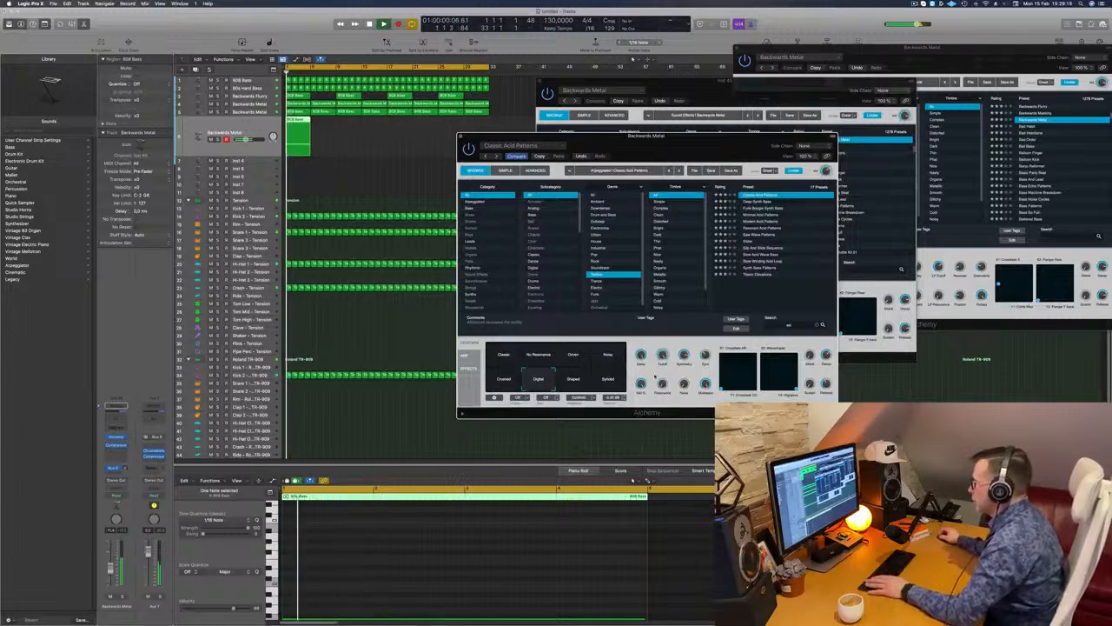
{"action": "left_click", "coordinate": [608, 379]}
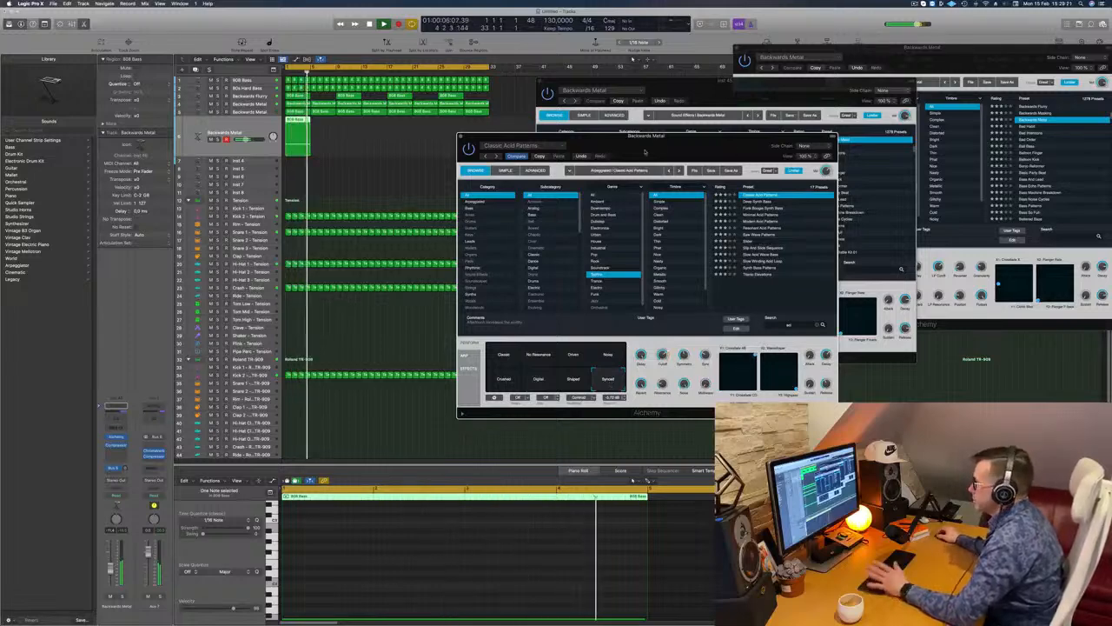
{"action": "left_click_drag", "start_coordinate": [666, 144], "coordinate": [701, 140]}
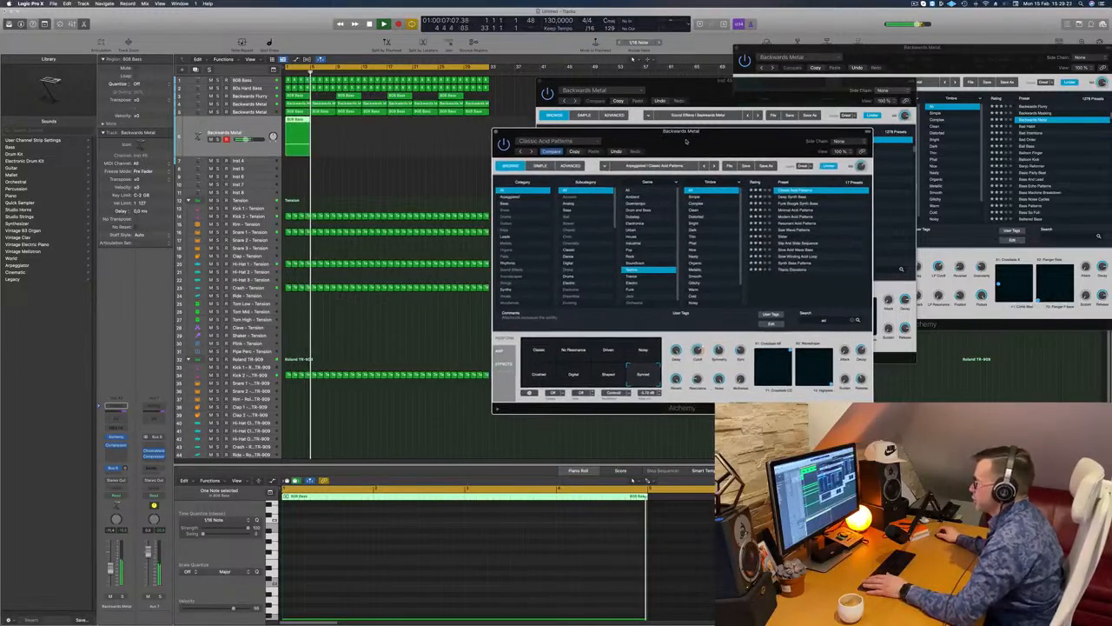
{"action": "left_click", "coordinate": [499, 351]}
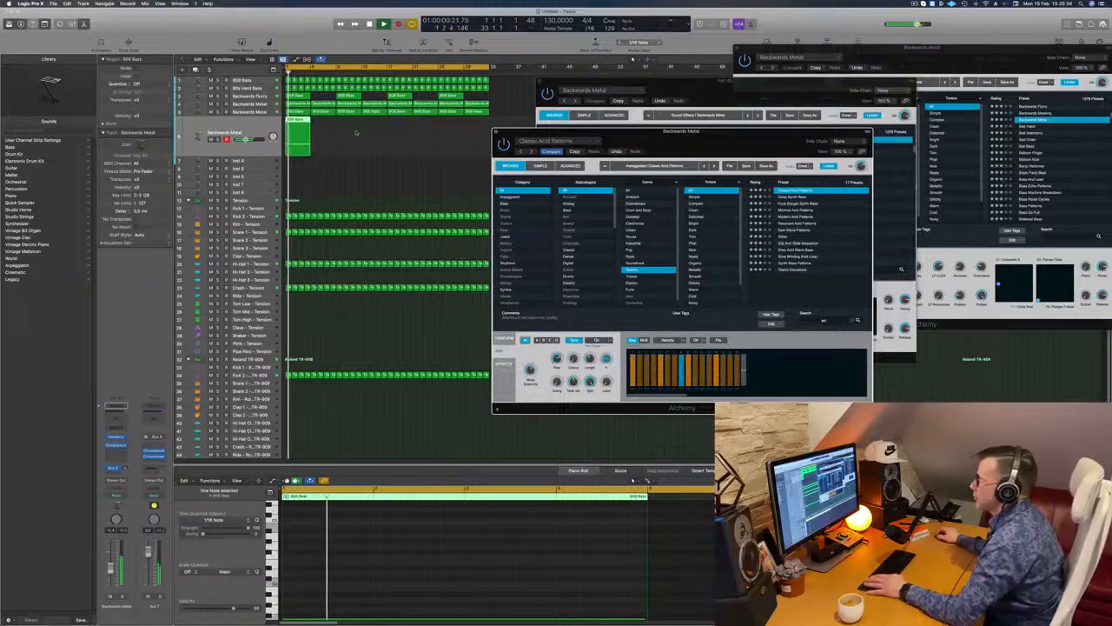
Step: Copy the edited 808 Bass region along the acid track to fill it through bar 32
{"action": "left_click_drag", "start_coordinate": [300, 121], "coordinate": [325, 123]}
{"action": "left_click_drag", "start_coordinate": [339, 133], "coordinate": [382, 139]}
{"action": "left_click_drag", "start_coordinate": [290, 143], "coordinate": [413, 129]}
{"action": "key", "text": "space"}
{"action": "left_click_drag", "start_coordinate": [401, 131], "coordinate": [404, 131]}
Step: Play from the start, try the arpeggiator's Sync control and reposition the Alchemy window while listening
{"action": "left_click_drag", "start_coordinate": [574, 141], "coordinate": [673, 144]}
{"action": "key", "text": "Return"}
{"action": "key", "text": "space"}
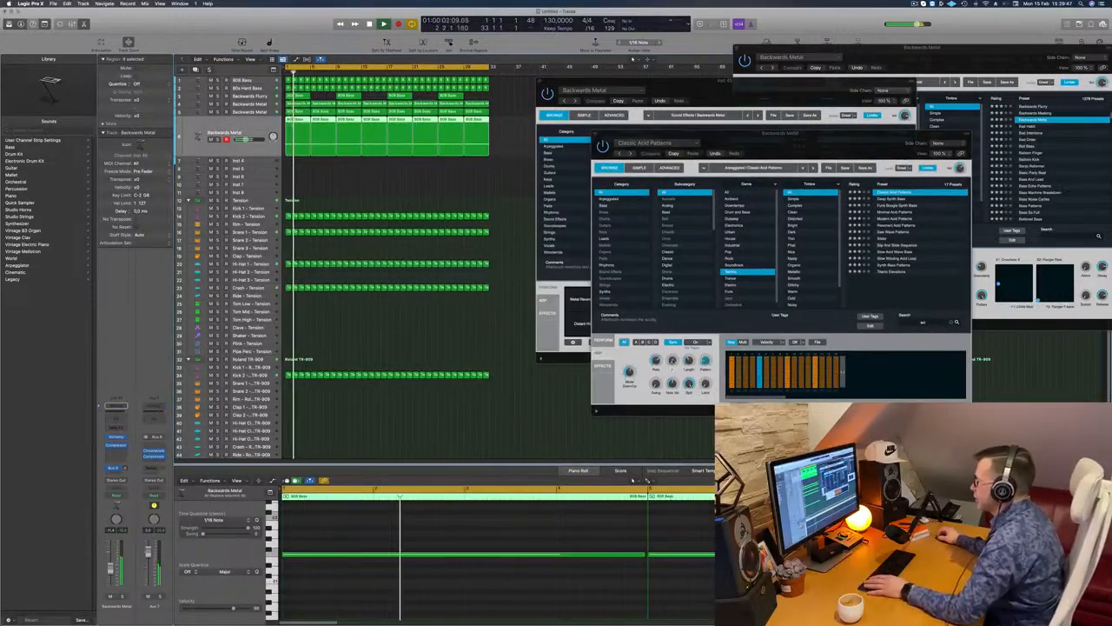
{"action": "left_click", "coordinate": [674, 342]}
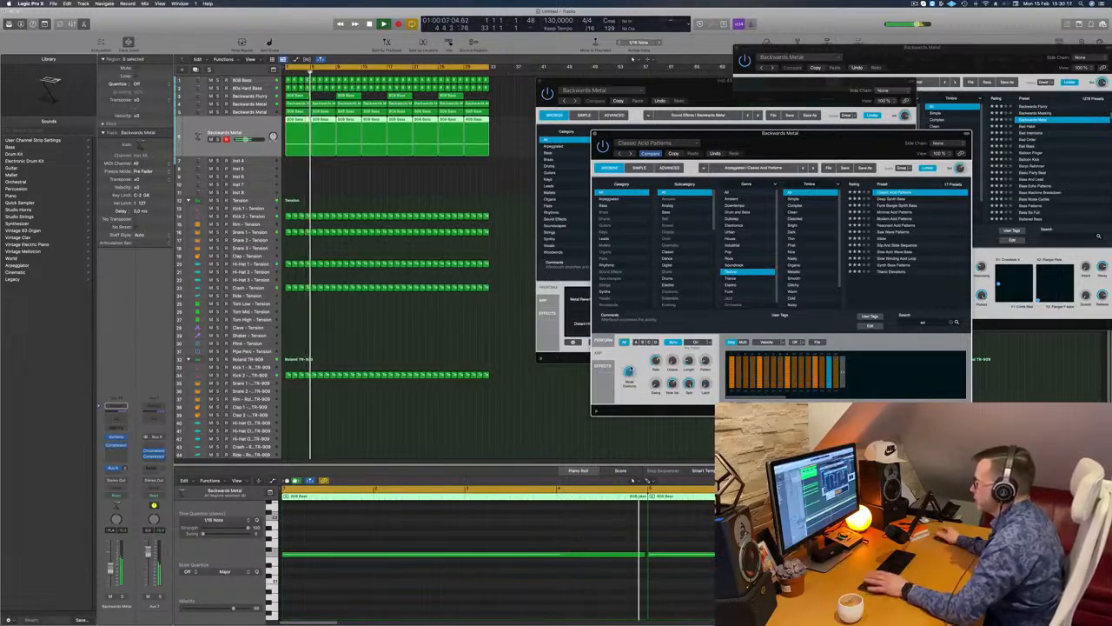
{"action": "left_click_drag", "start_coordinate": [834, 143], "coordinate": [795, 107]}
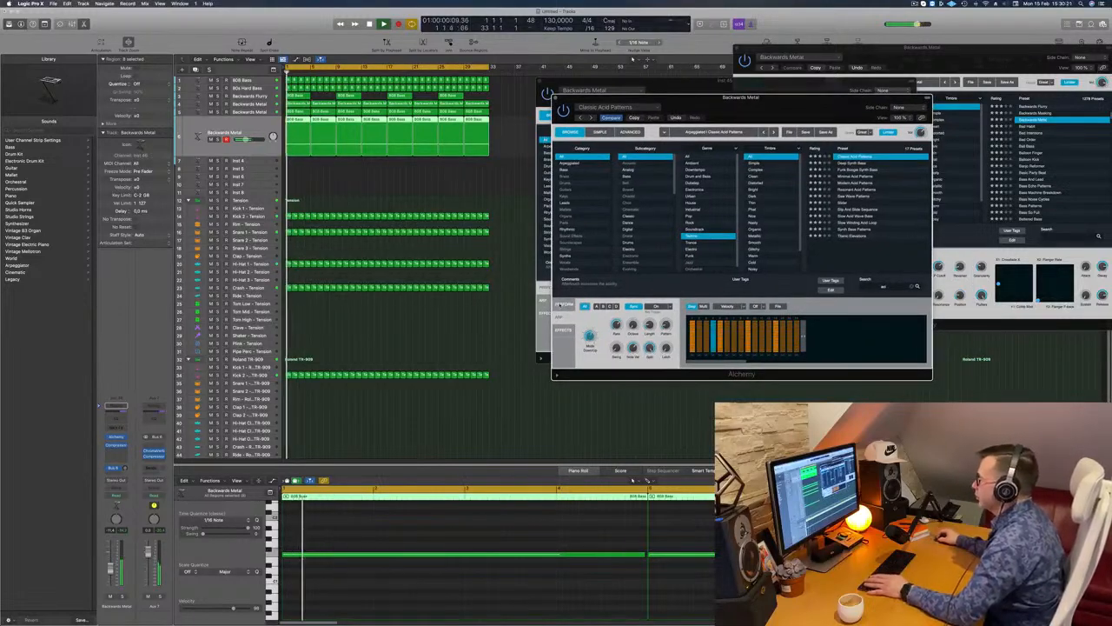
Step: Show the effects of Classic Acid Patterns and look through its waveshaper, phaser, multimode filter and delay settings, resizing and moving the Alchemy window
{"action": "left_click", "coordinate": [564, 331]}
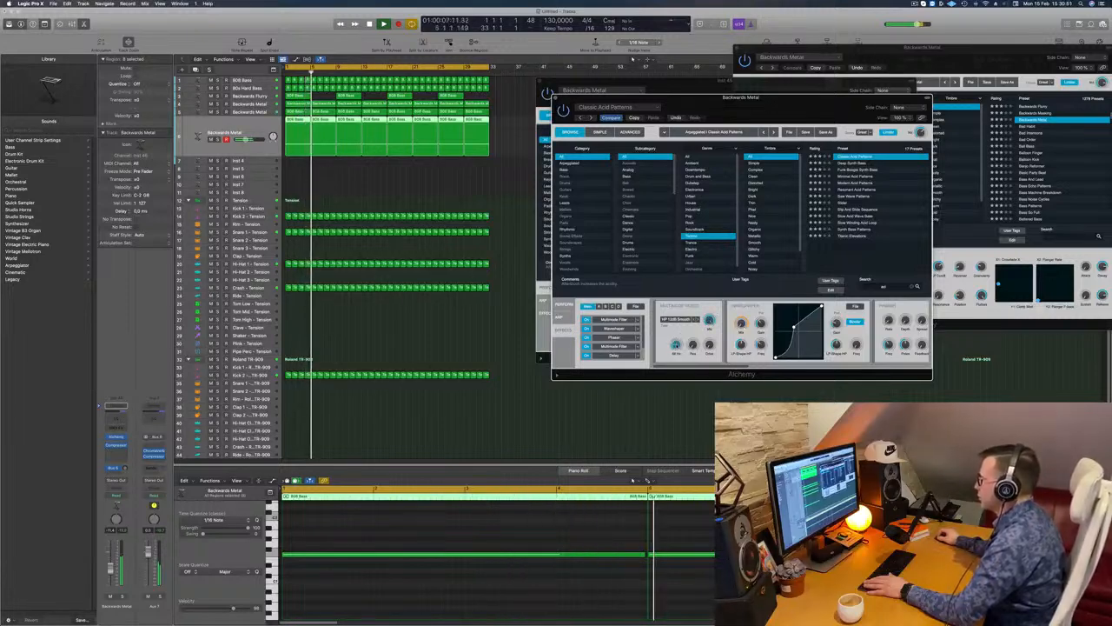
{"action": "scroll", "coordinate": [928, 337], "scroll_direction": "right", "scroll_amount": 3}
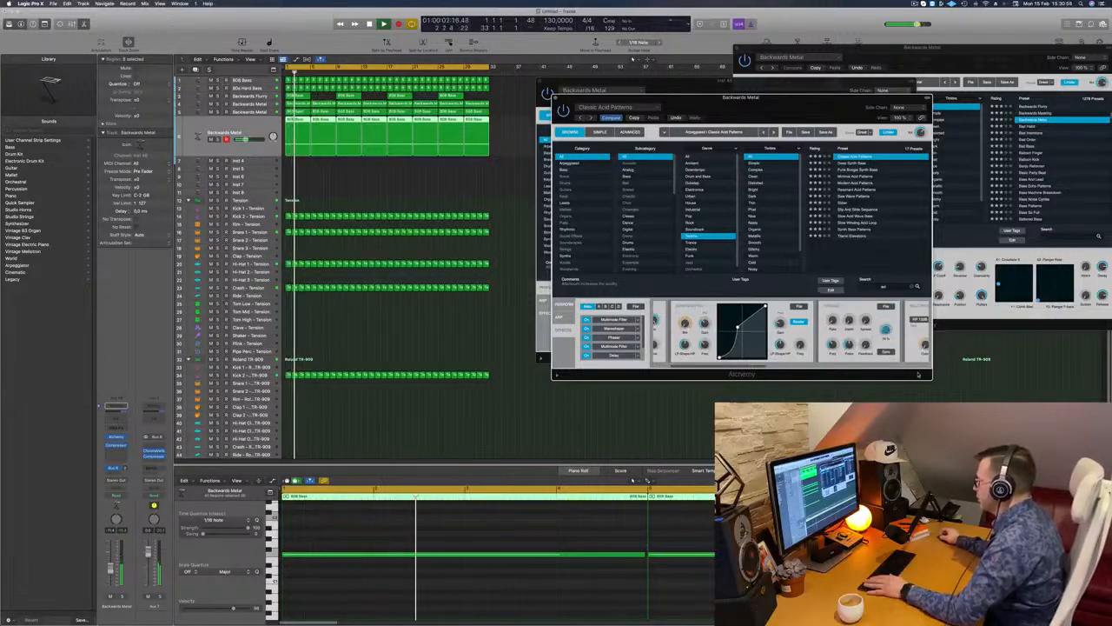
{"action": "left_click_drag", "start_coordinate": [932, 379], "coordinate": [1086, 400]}
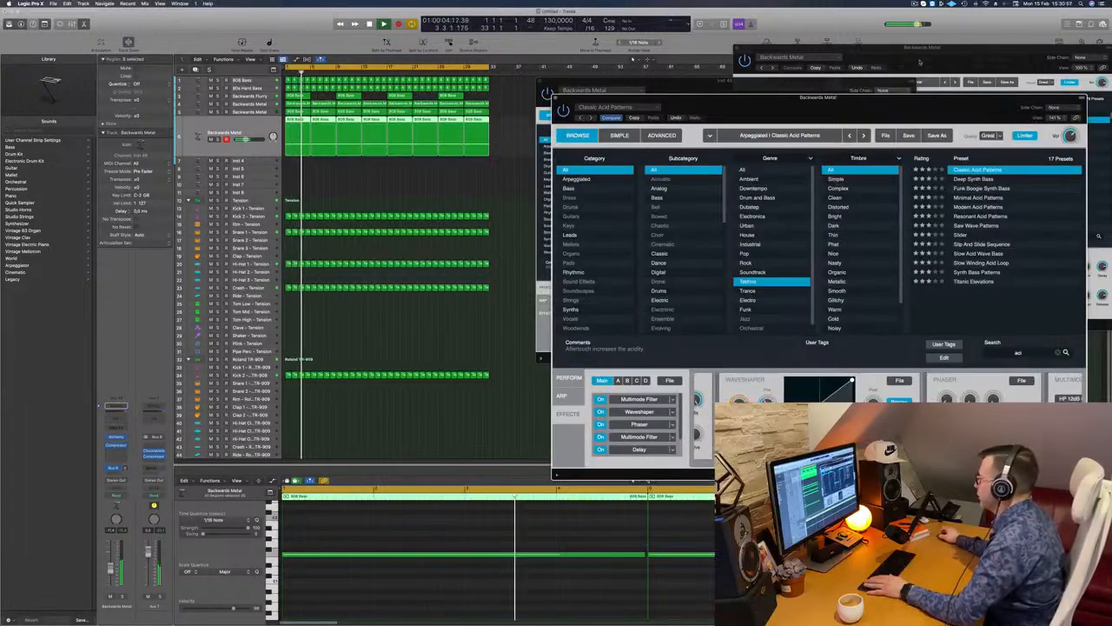
{"action": "left_click_drag", "start_coordinate": [1016, 98], "coordinate": [730, 12]}
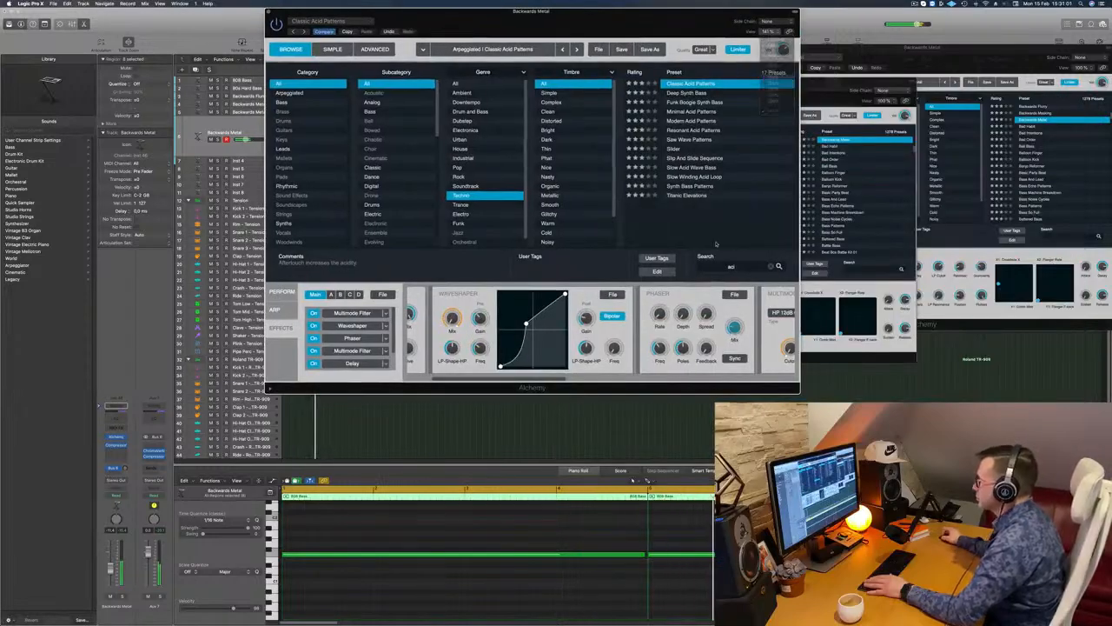
{"action": "scroll", "coordinate": [616, 244], "scroll_direction": "right", "scroll_amount": 6}
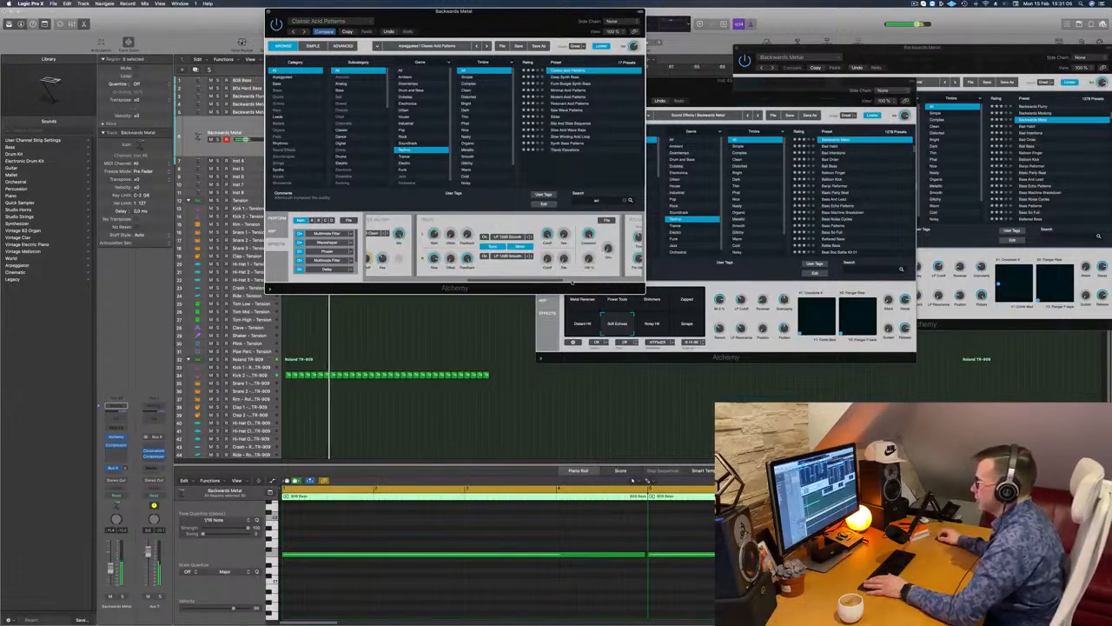
{"action": "left_click_drag", "start_coordinate": [571, 282], "coordinate": [537, 281]}
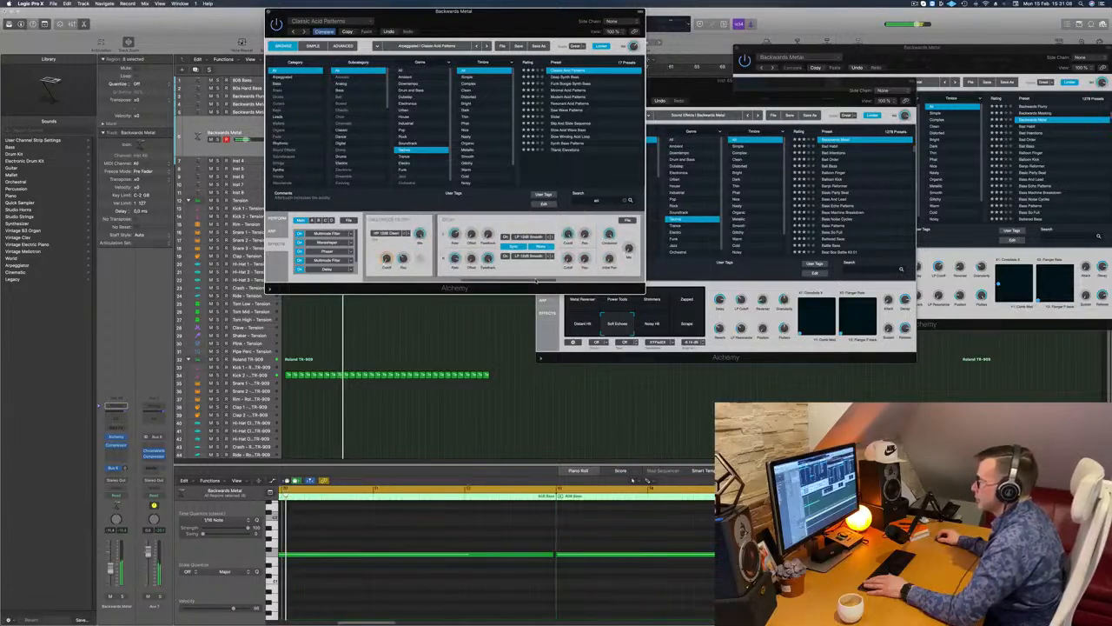
{"action": "left_click_drag", "start_coordinate": [453, 13], "coordinate": [760, 120]}
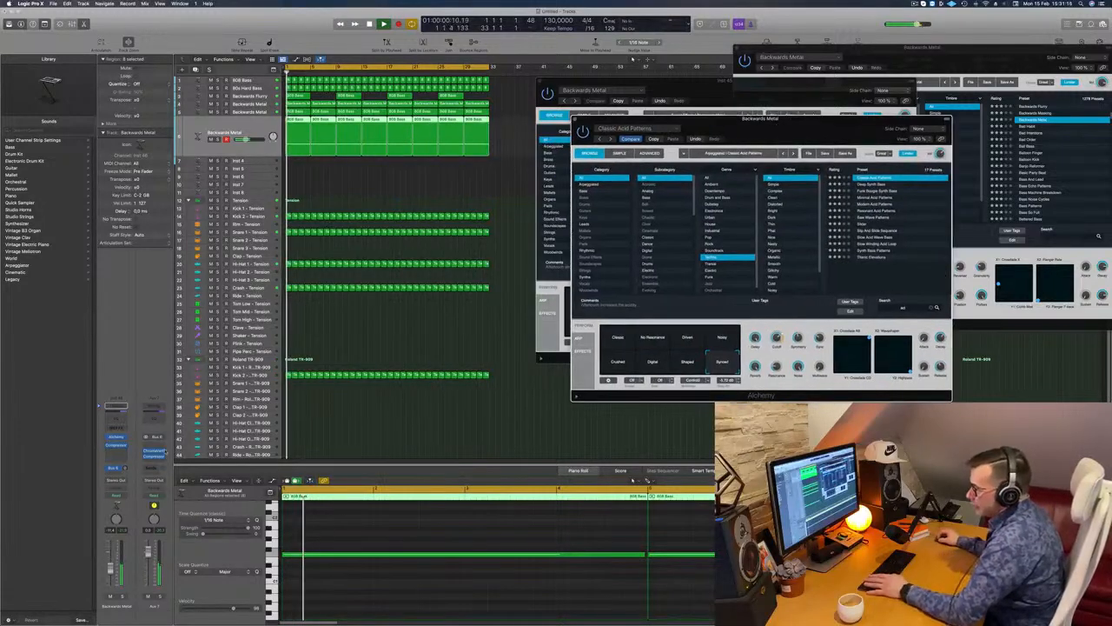
Step: Open the acid track's Compressor and arrange its window and Alchemy's so both stay accessible
{"action": "left_click", "coordinate": [115, 444]}
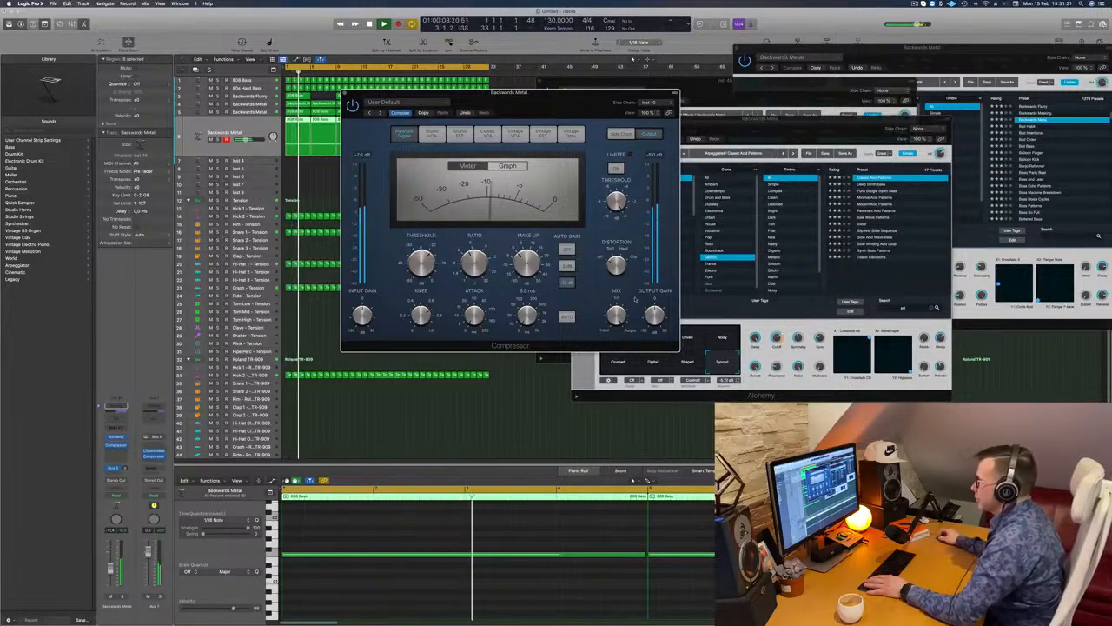
{"action": "left_click_drag", "start_coordinate": [603, 94], "coordinate": [1015, 173]}
{"action": "left_click_drag", "start_coordinate": [768, 119], "coordinate": [642, 152]}
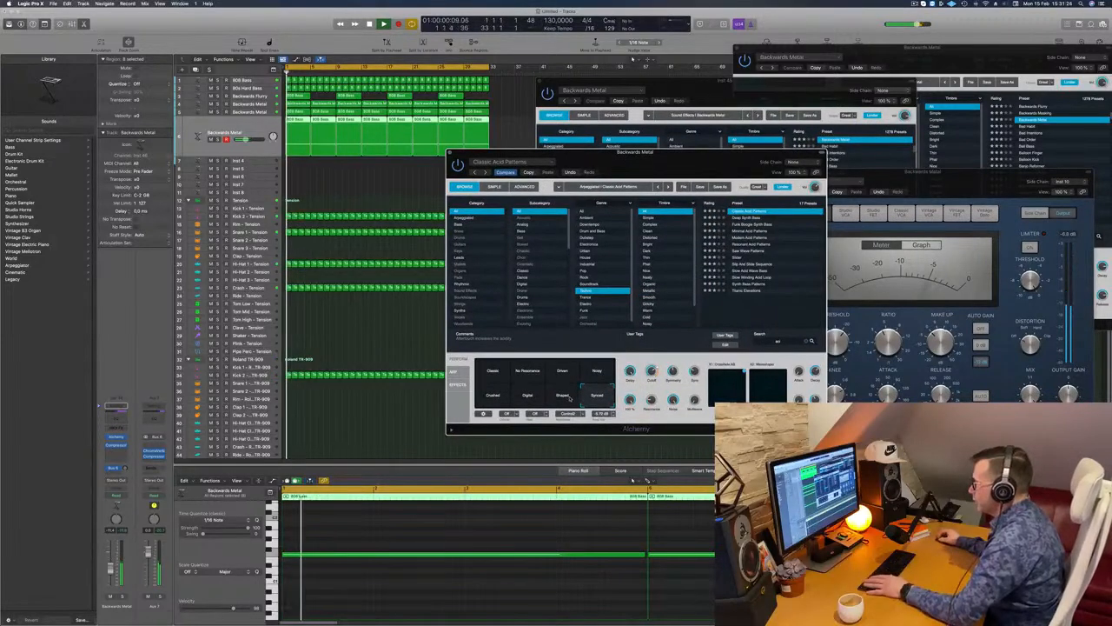
Step: Audition the Classic, No Resonance, Crushed, Digital and Shaped snapshots against the loop and return to Synced
{"action": "left_click", "coordinate": [495, 375]}
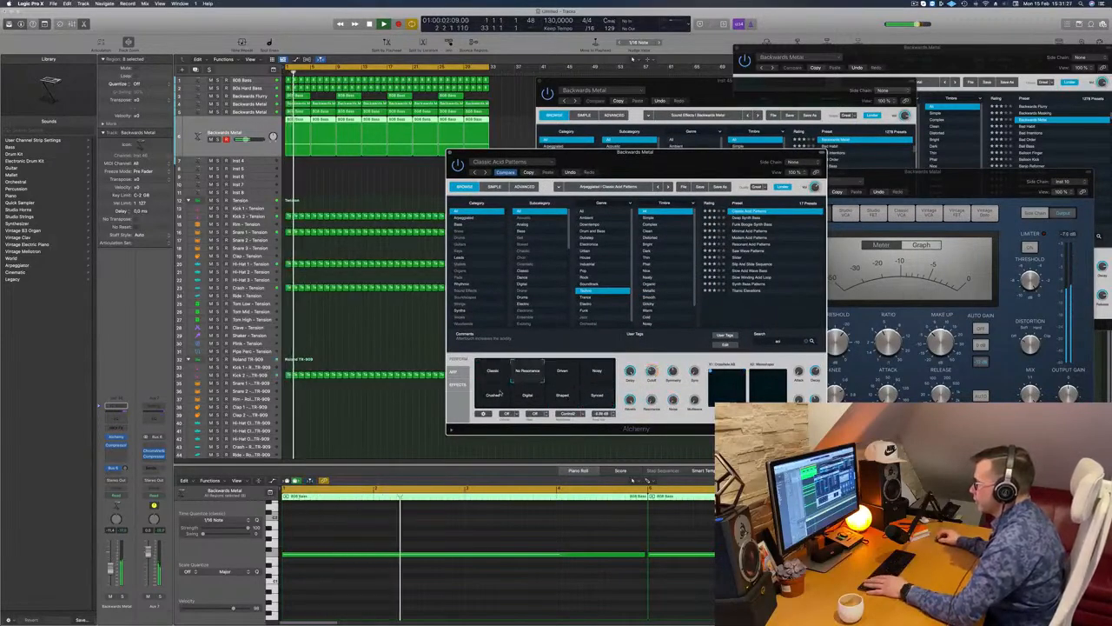
{"action": "left_click", "coordinate": [492, 395]}
{"action": "left_click_drag", "start_coordinate": [493, 396], "coordinate": [596, 396]}
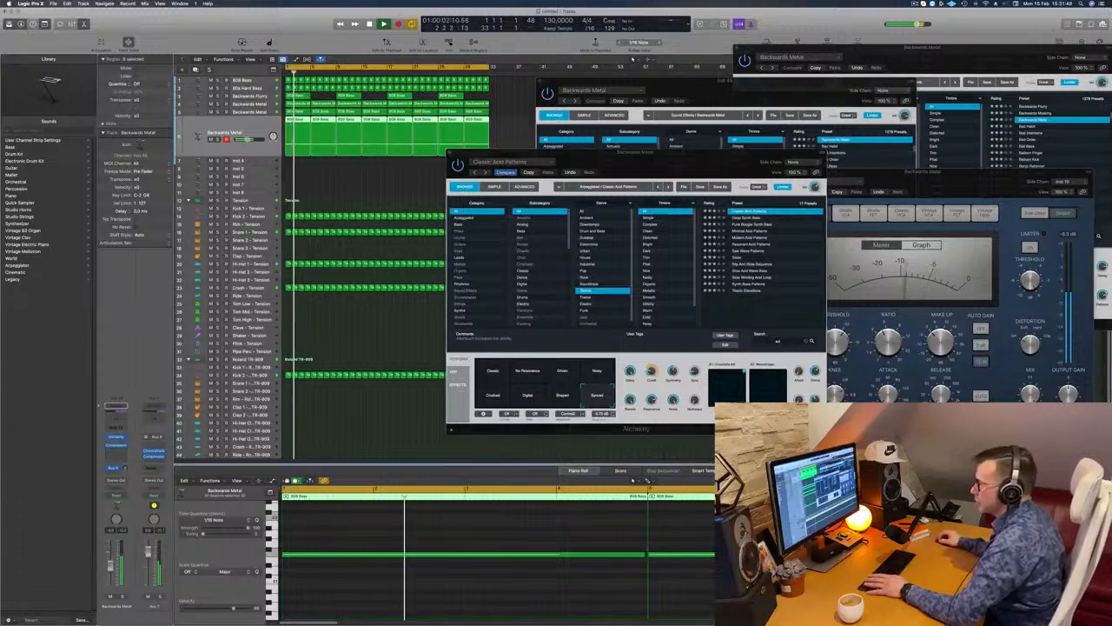
{"action": "left_click_drag", "start_coordinate": [656, 159], "coordinate": [617, 167]}
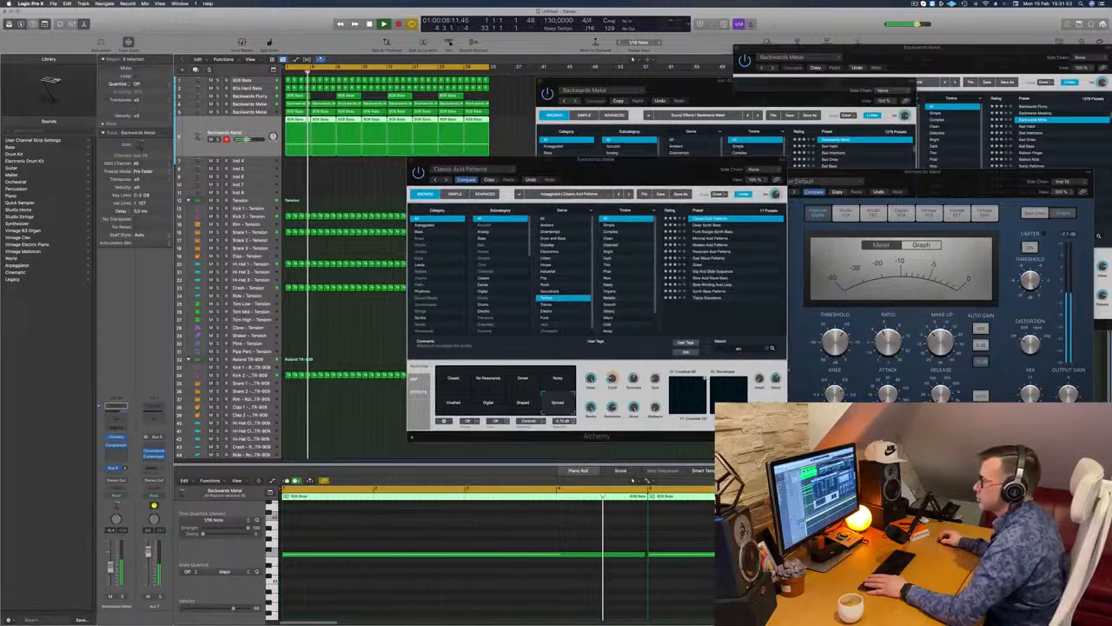
{"action": "left_click_drag", "start_coordinate": [623, 170], "coordinate": [665, 174]}
{"action": "left_click", "coordinate": [564, 407]}
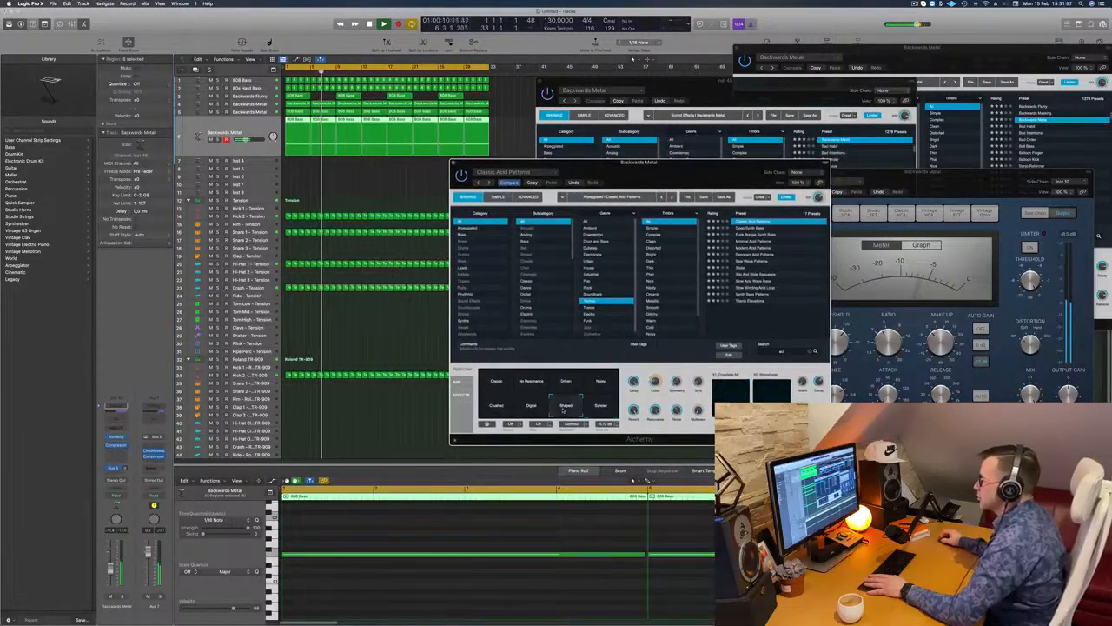
{"action": "left_click", "coordinate": [519, 412]}
{"action": "left_click", "coordinate": [497, 409]}
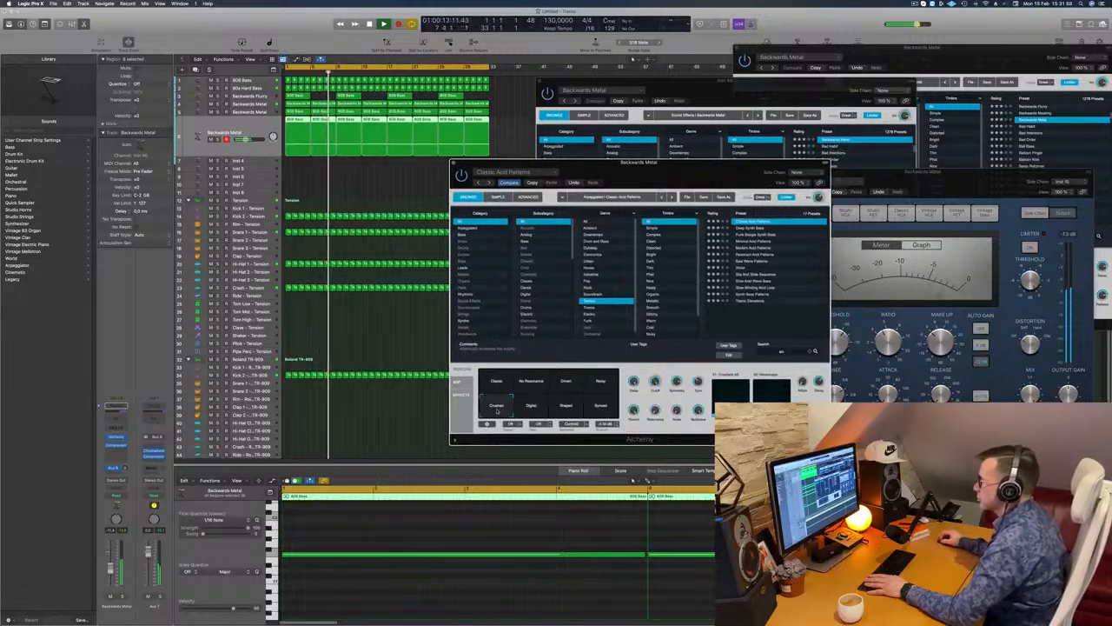
{"action": "left_click", "coordinate": [608, 410]}
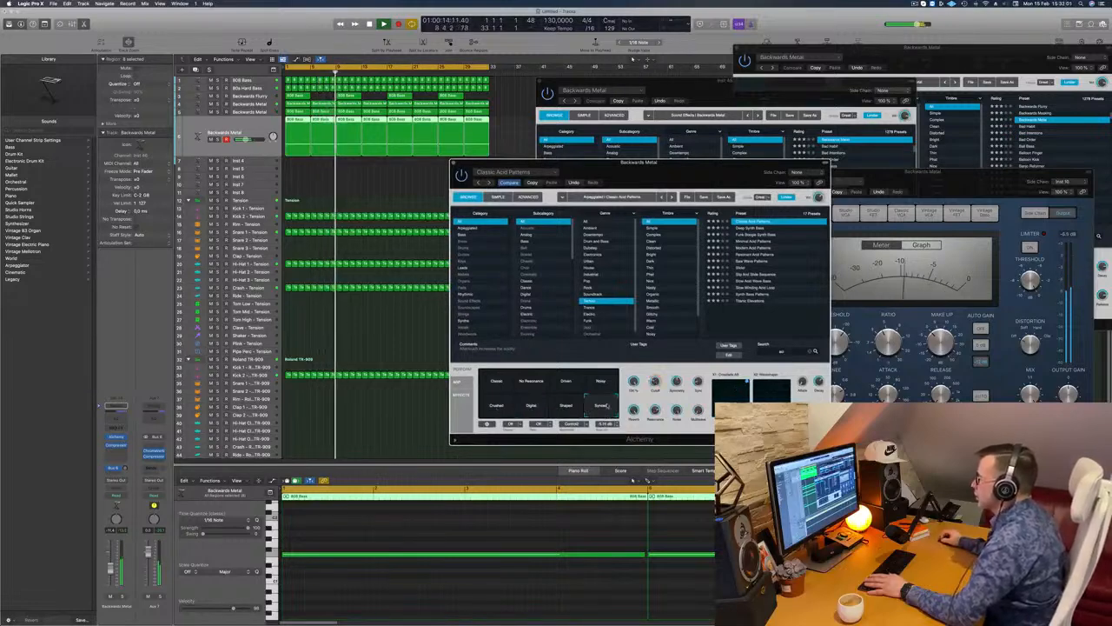
Step: Close the overlapping Backwards Metal and Classic Acid Patterns Alchemy windows and deselect the acid regions
{"action": "left_click", "coordinate": [722, 156]}
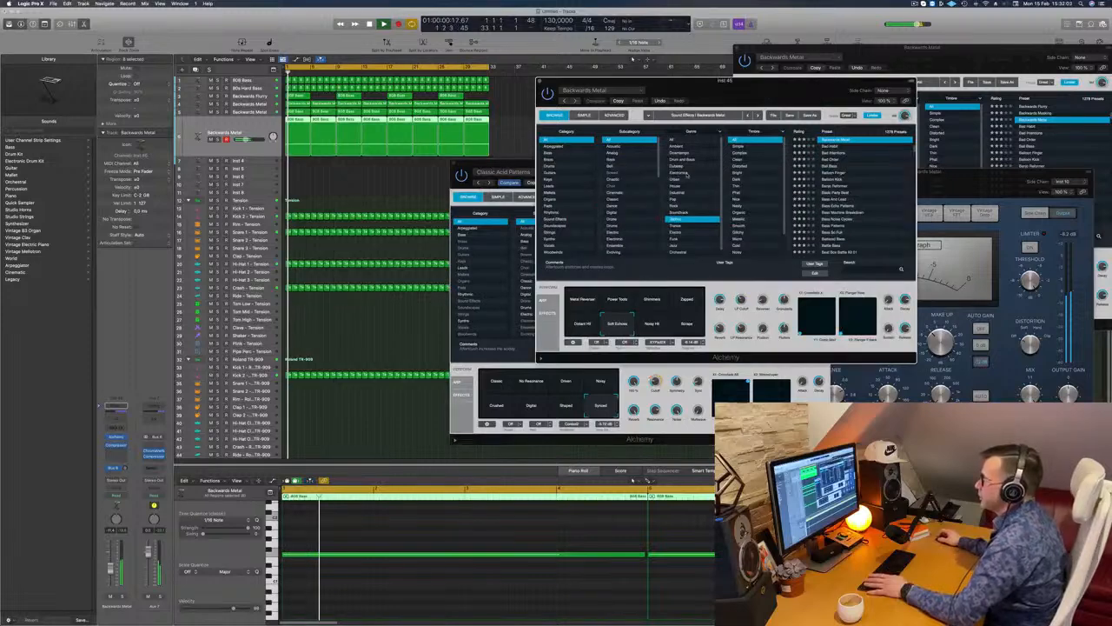
{"action": "left_click_drag", "start_coordinate": [720, 83], "coordinate": [793, 97]}
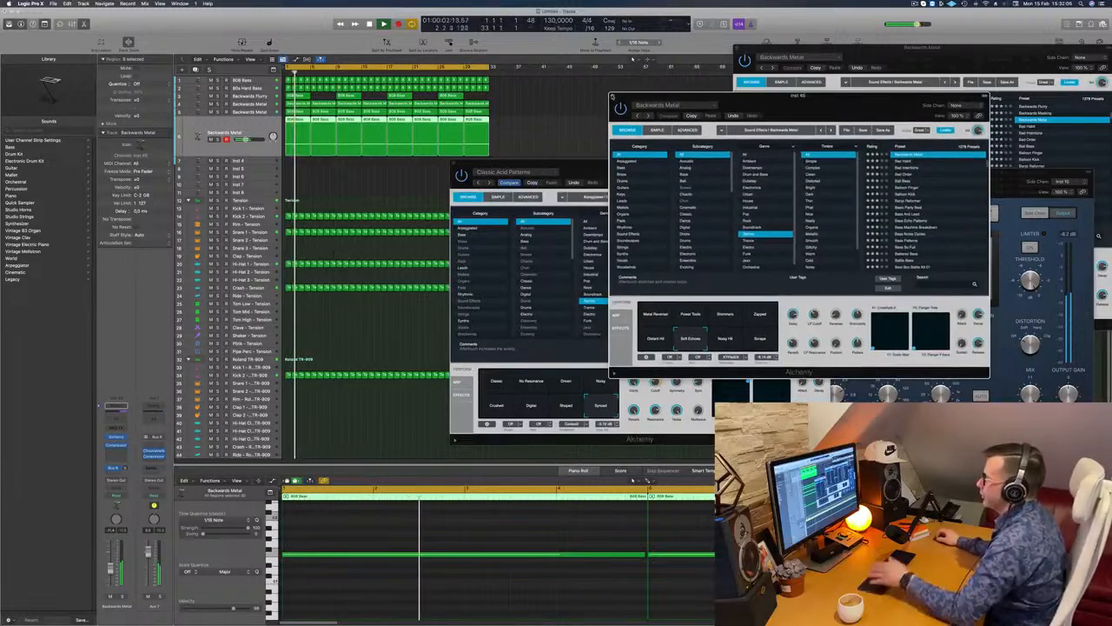
{"action": "left_click", "coordinate": [612, 96]}
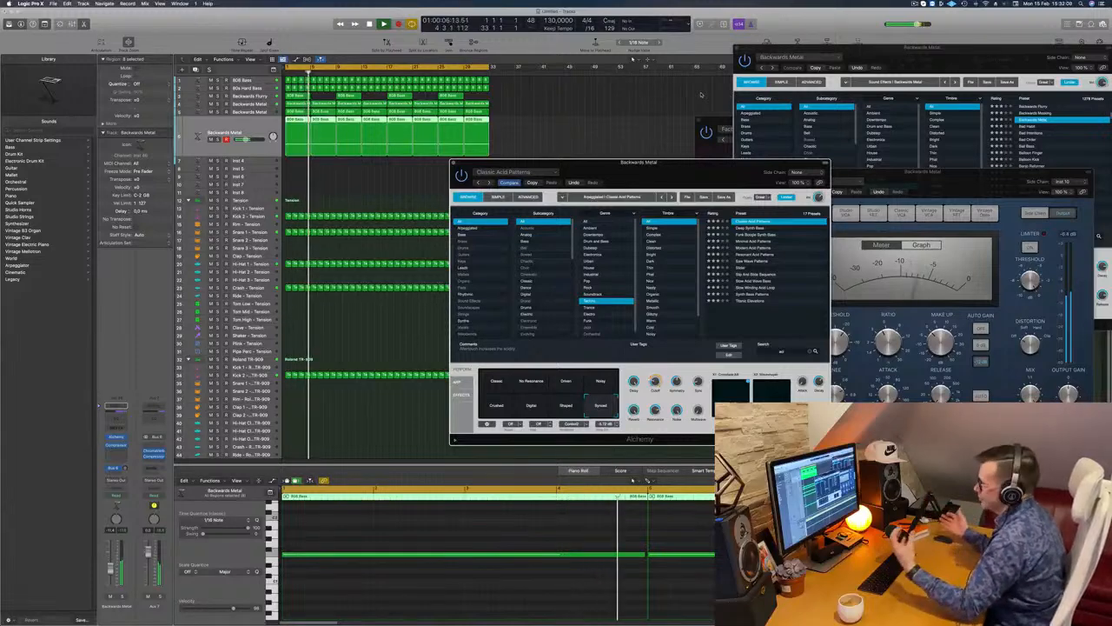
{"action": "left_click_drag", "start_coordinate": [738, 164], "coordinate": [711, 189]}
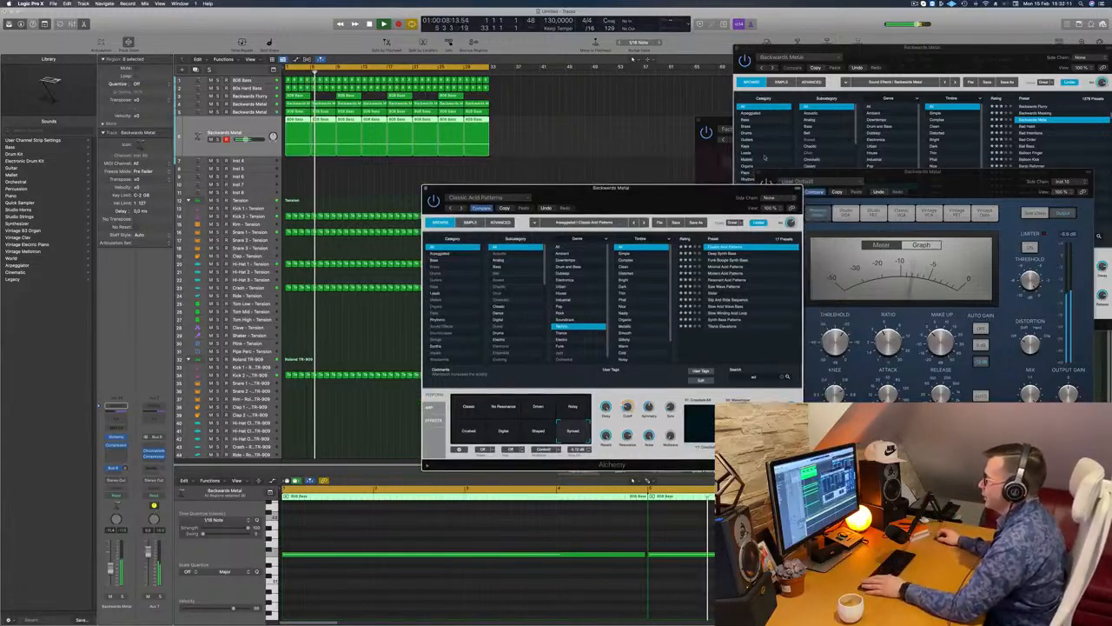
{"action": "left_click_drag", "start_coordinate": [644, 196], "coordinate": [756, 125]}
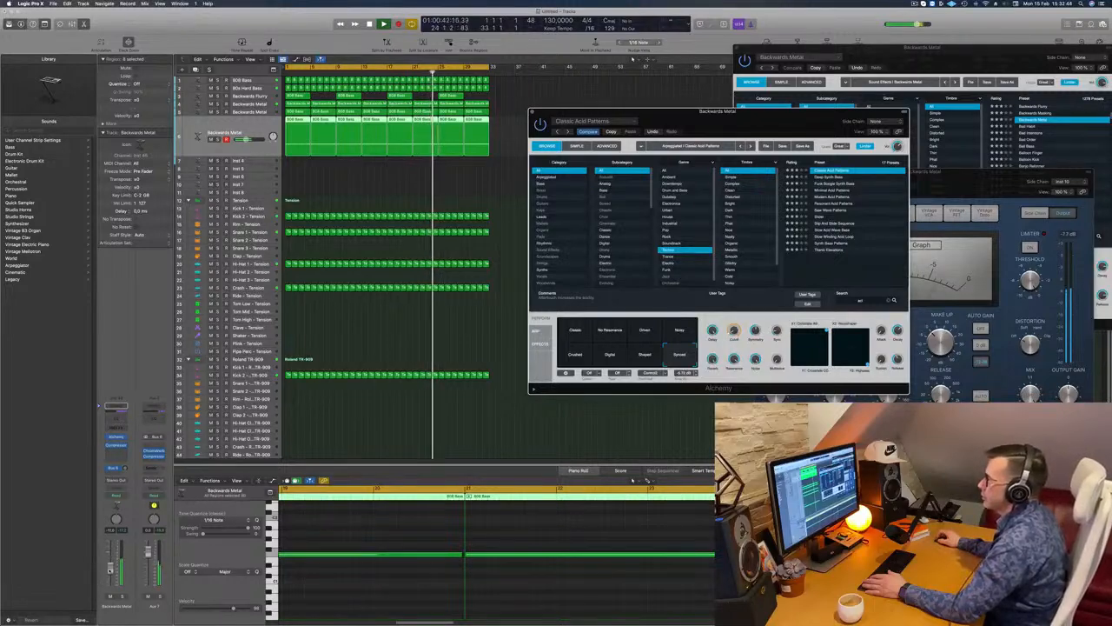
{"action": "left_click_drag", "start_coordinate": [717, 111], "coordinate": [652, 120]}
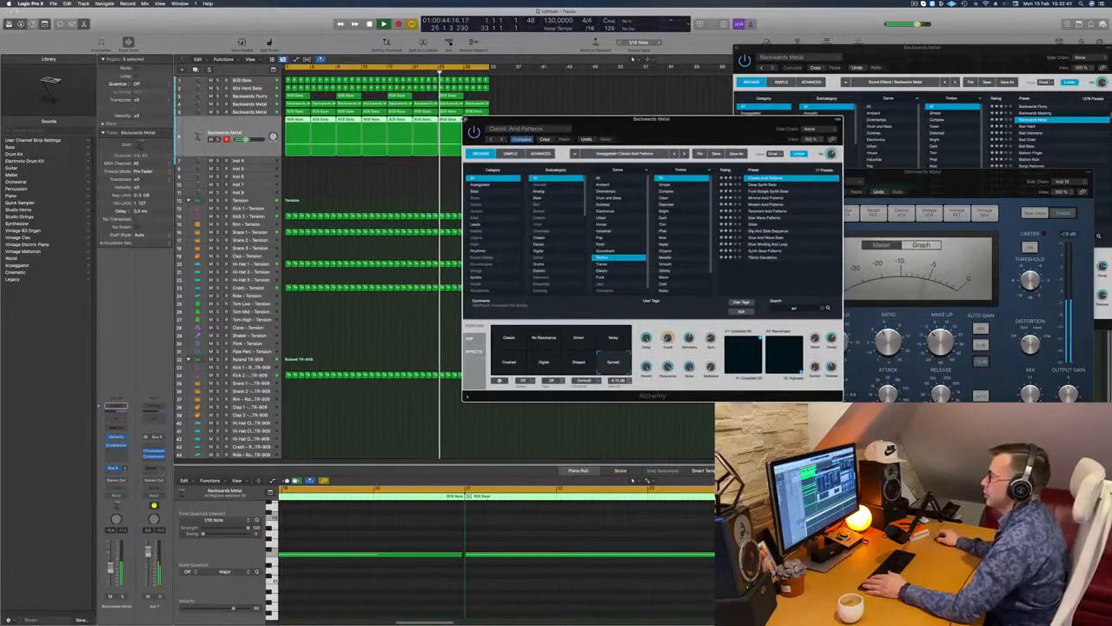
{"action": "left_click", "coordinate": [467, 120]}
{"action": "left_click", "coordinate": [363, 188]}
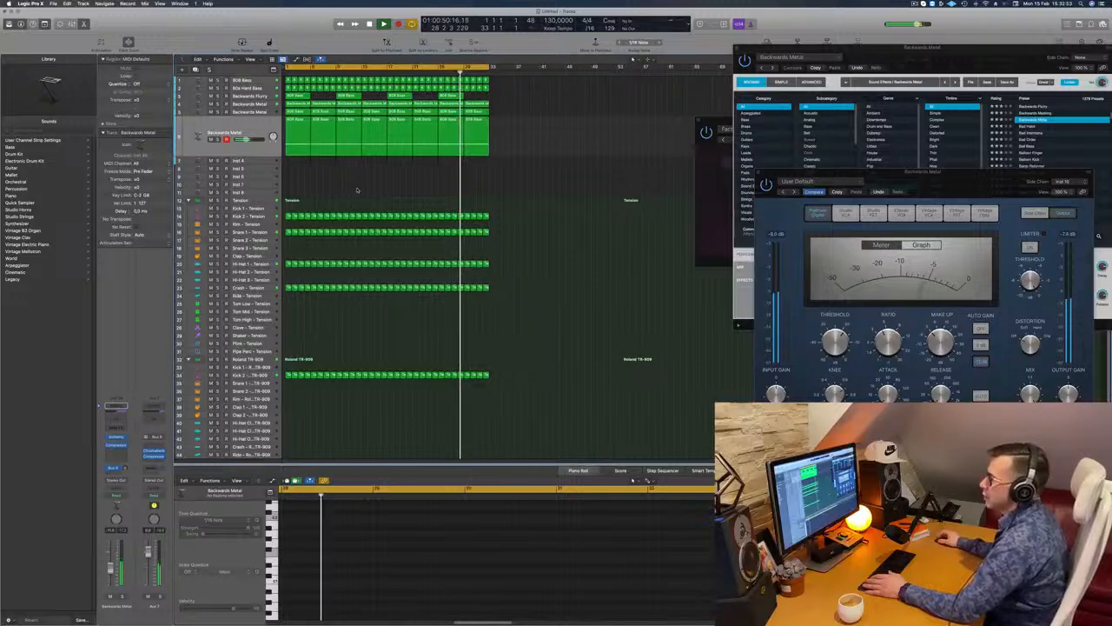
Step: Copy the first Crash - Tension region to the start of the Tom High - Tension track and move its notes to another pitch
{"action": "scroll", "coordinate": [356, 189], "scroll_direction": "down", "scroll_amount": 2}
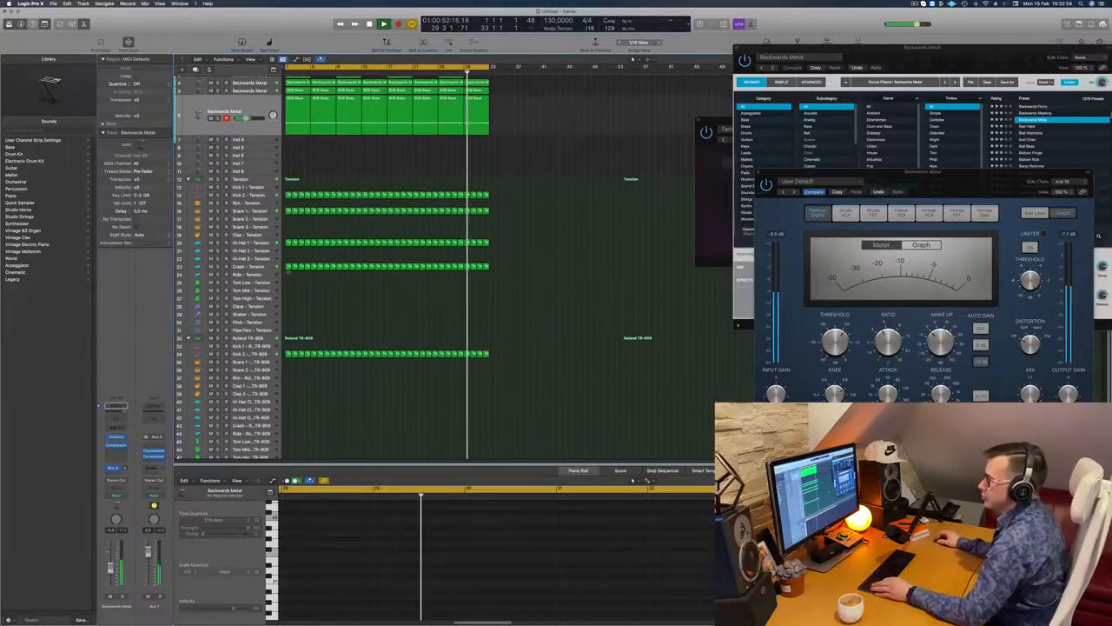
{"action": "left_click", "coordinate": [289, 267]}
{"action": "left_click_drag", "start_coordinate": [288, 268], "coordinate": [290, 299]}
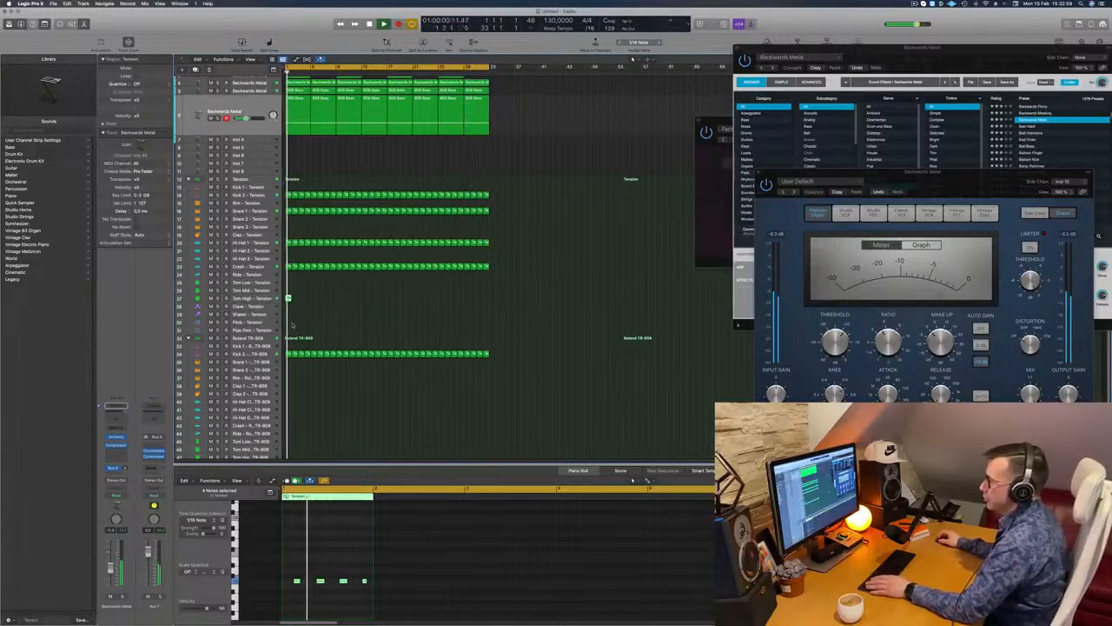
{"action": "left_click_drag", "start_coordinate": [294, 570], "coordinate": [407, 601]}
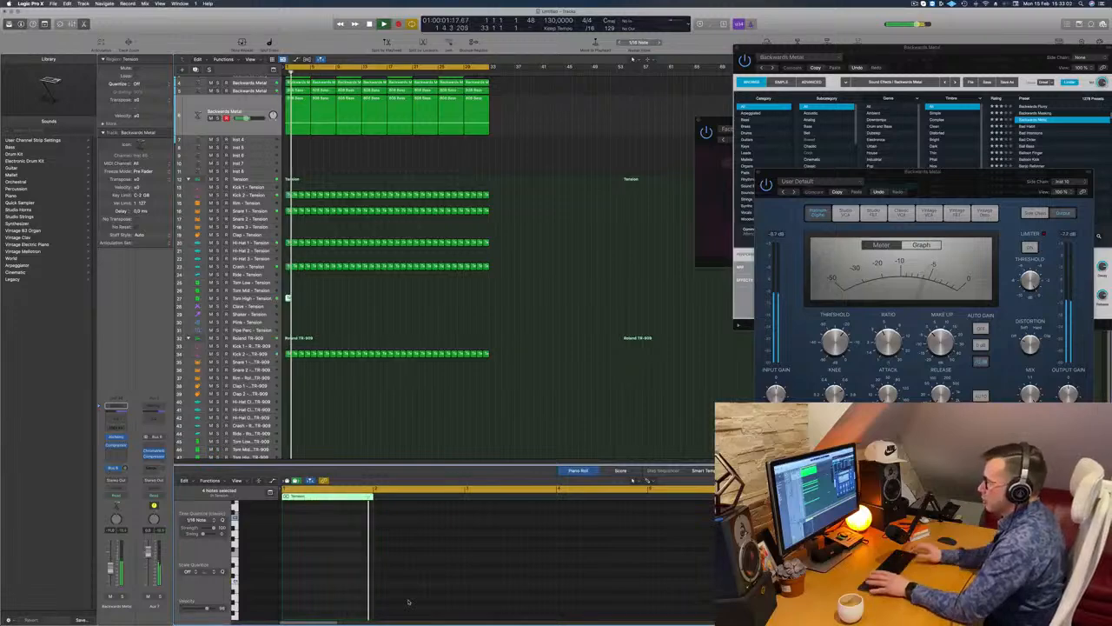
Step: Select the Tom High - Tension track and shift the third note of its region slightly later in the Piano Roll
{"action": "left_click", "coordinate": [257, 299]}
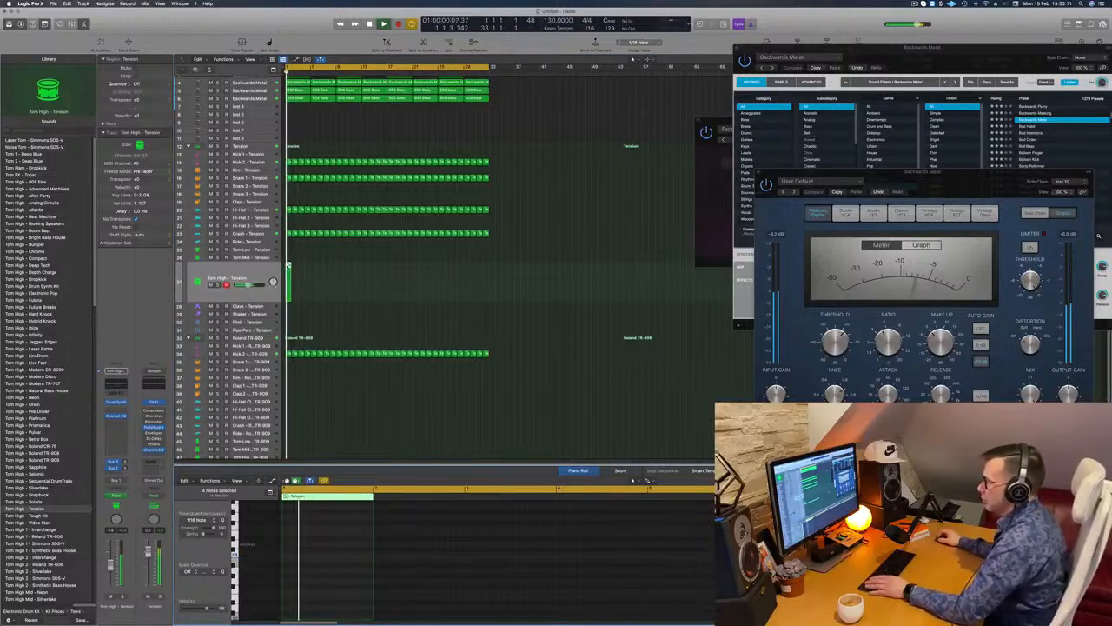
{"action": "key", "text": "p"}
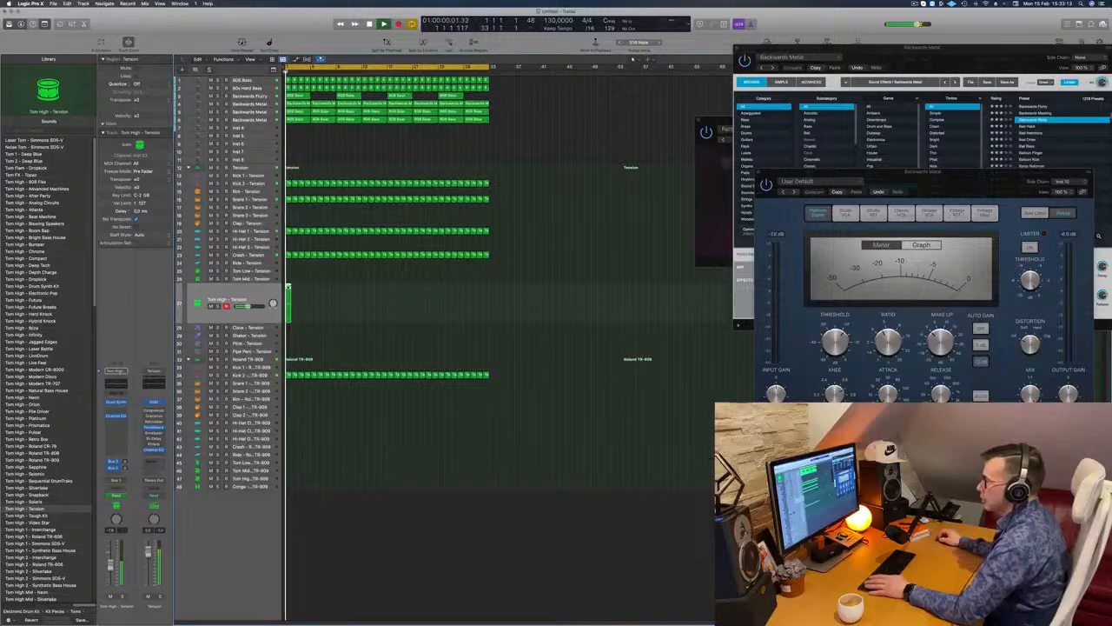
{"action": "key", "text": "p"}
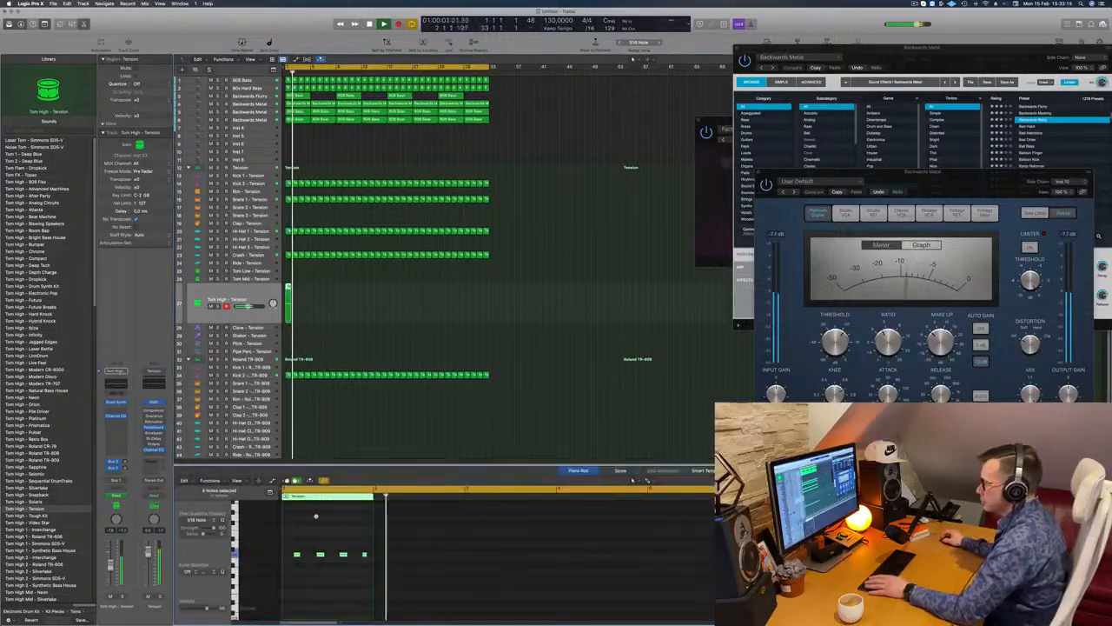
{"action": "key", "text": "super+Right"}
{"action": "scroll", "coordinate": [299, 547], "scroll_direction": "right", "scroll_amount": 1}
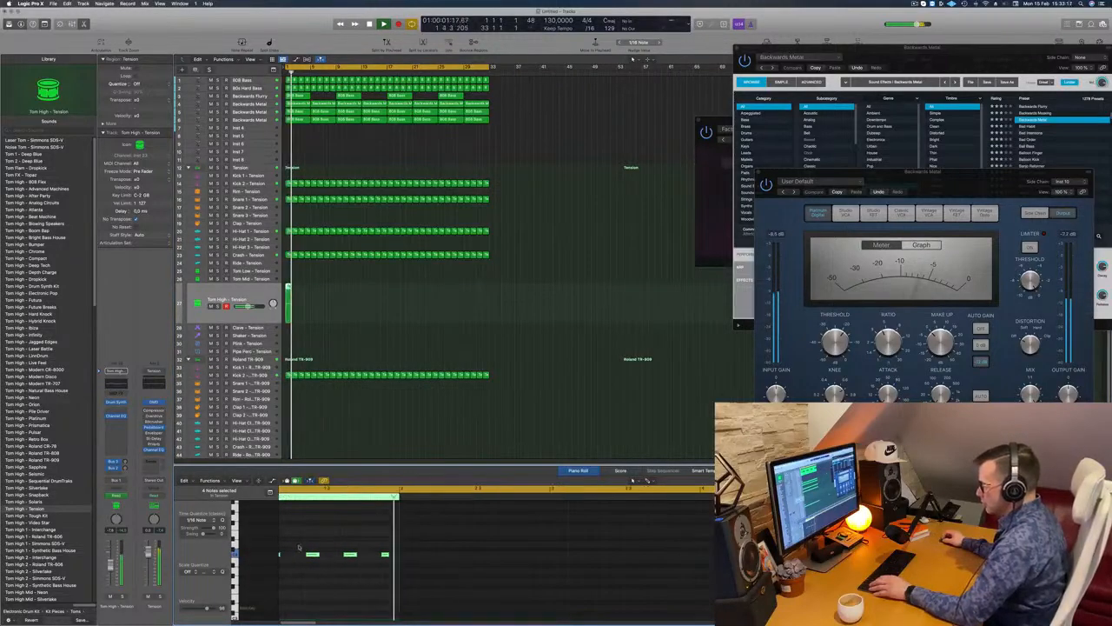
{"action": "scroll", "coordinate": [310, 546], "scroll_direction": "left", "scroll_amount": 2}
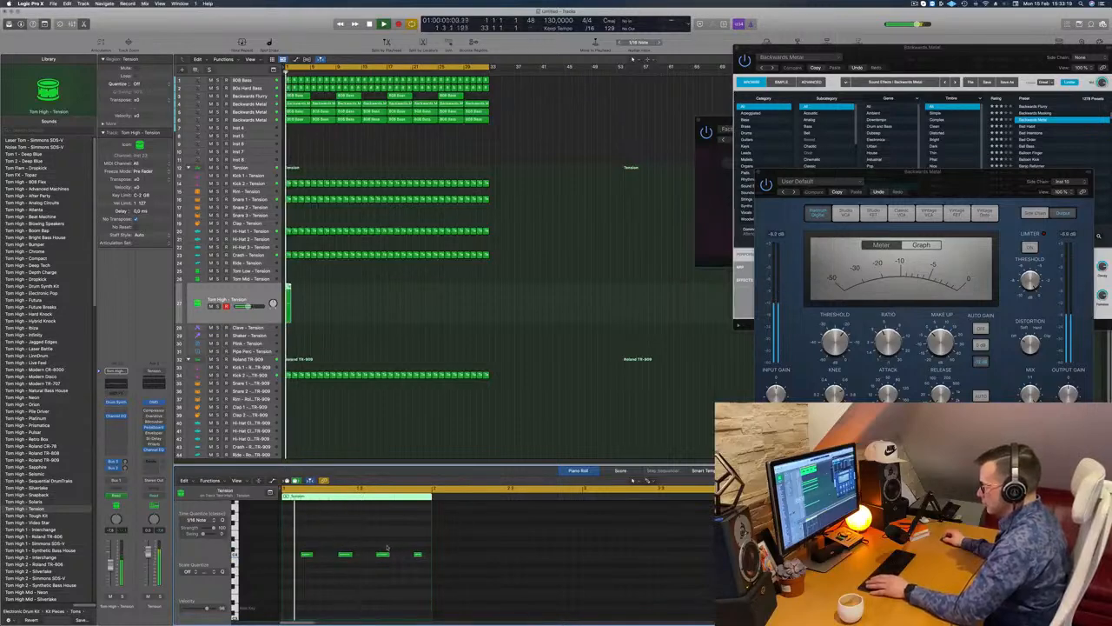
{"action": "mouse_move", "coordinate": [389, 556]}
{"action": "left_mouse_down"}
{"action": "mouse_move", "coordinate": [409, 556]}
{"action": "mouse_move", "coordinate": [399, 556]}
{"action": "left_mouse_up"}
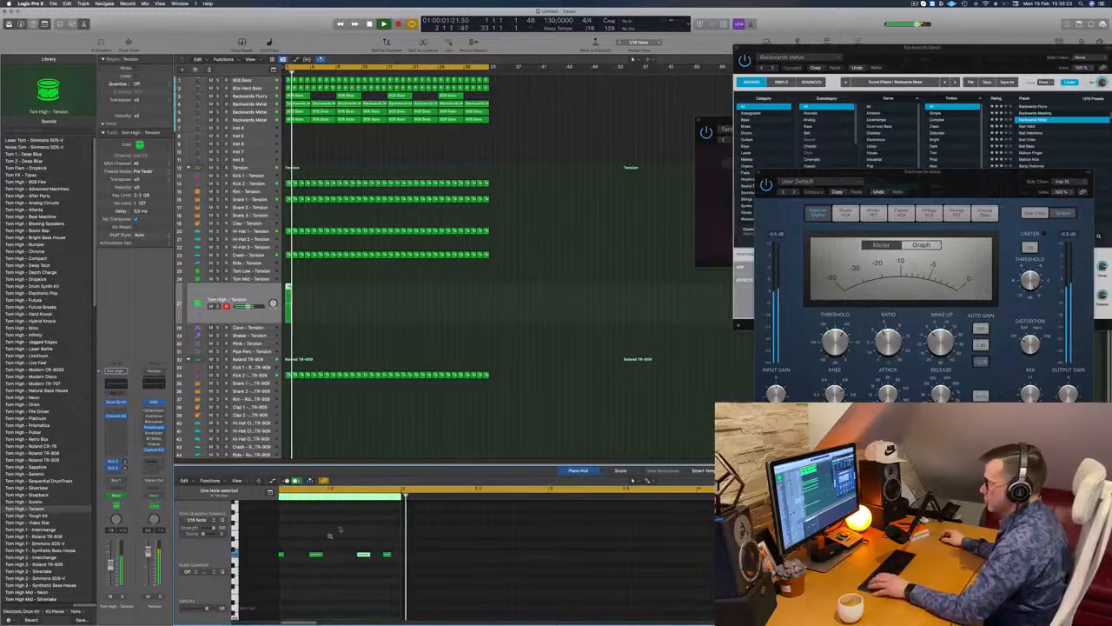
{"action": "key", "text": "super+Right"}
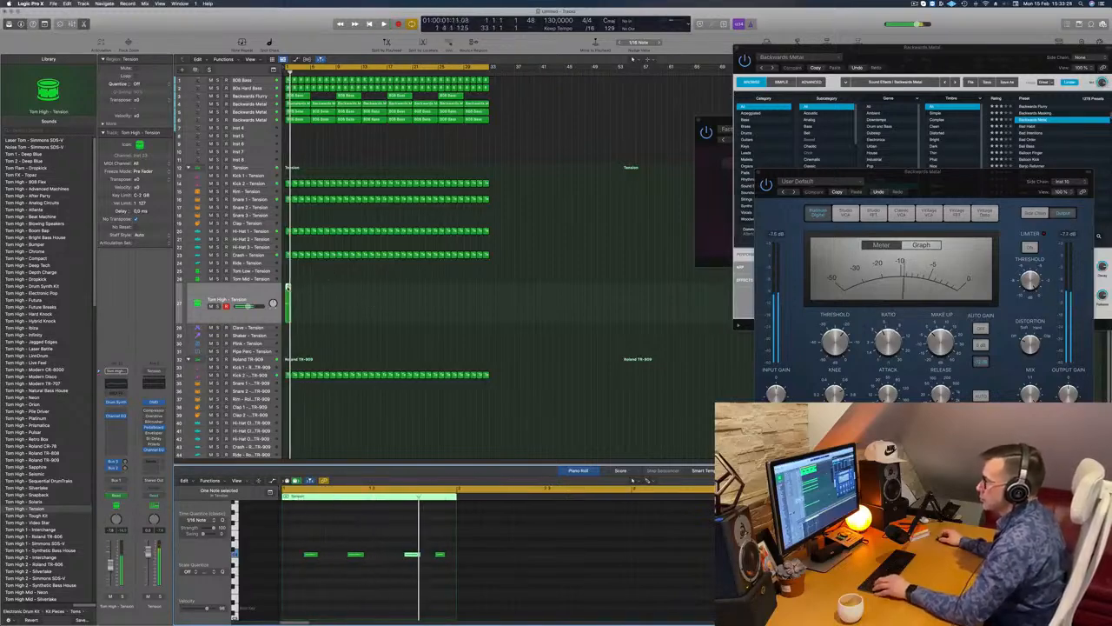
Step: Copy the edited Tom High region along its track through bar 32 and deselect the copies
{"action": "left_click_drag", "start_coordinate": [288, 287], "coordinate": [300, 293]}
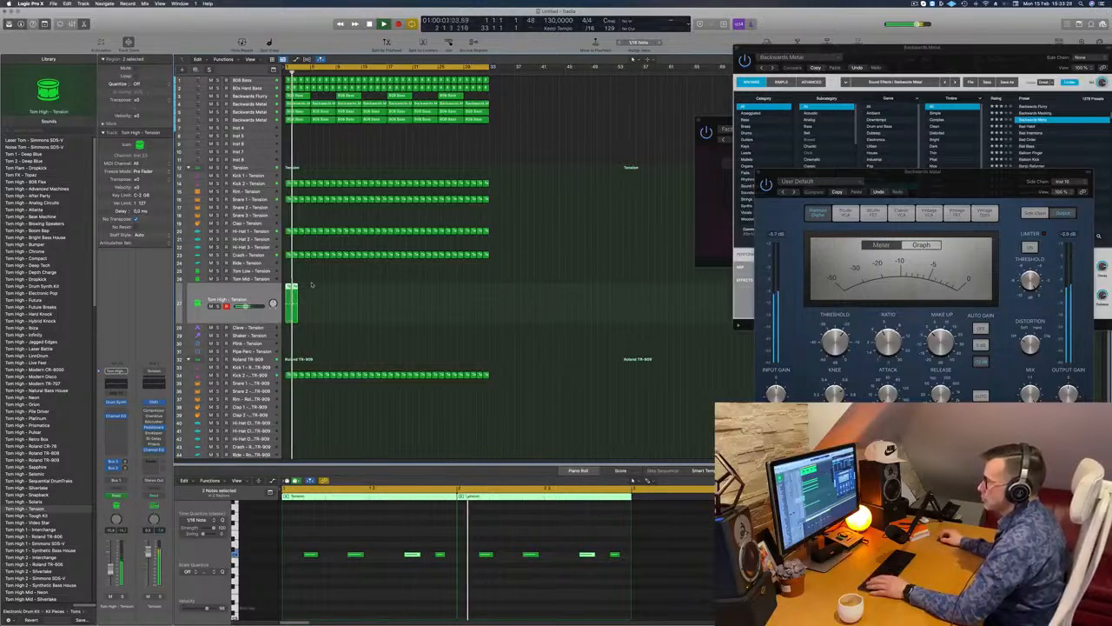
{"action": "left_click_drag", "start_coordinate": [291, 286], "coordinate": [441, 300]}
{"action": "key", "text": "super+Up"}
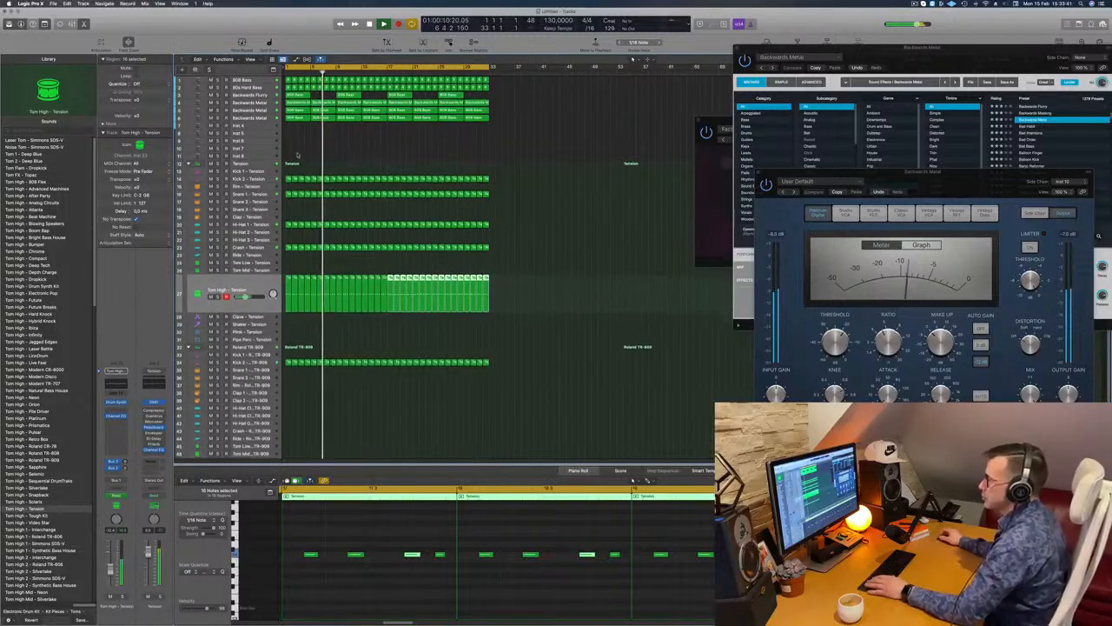
{"action": "left_click", "coordinate": [295, 147]}
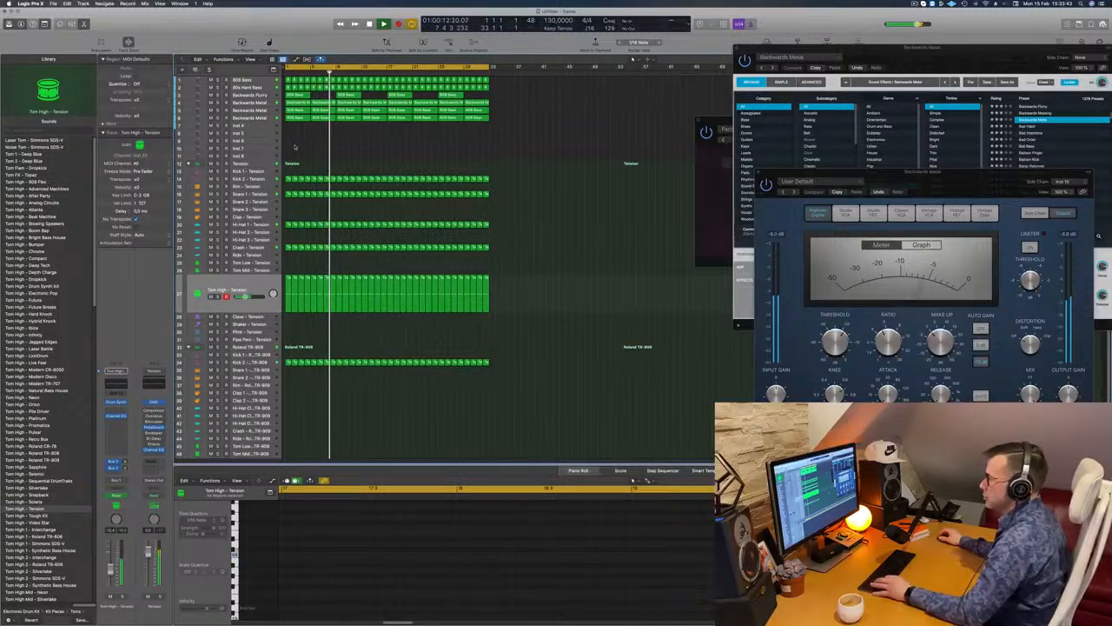
Step: Add a Channel EQ with a 354 Hz, 12 dB/Oct low cut to the Backwards Flurry track and close its window
{"action": "key", "text": "super+Right"}
{"action": "key", "text": "super+Left"}
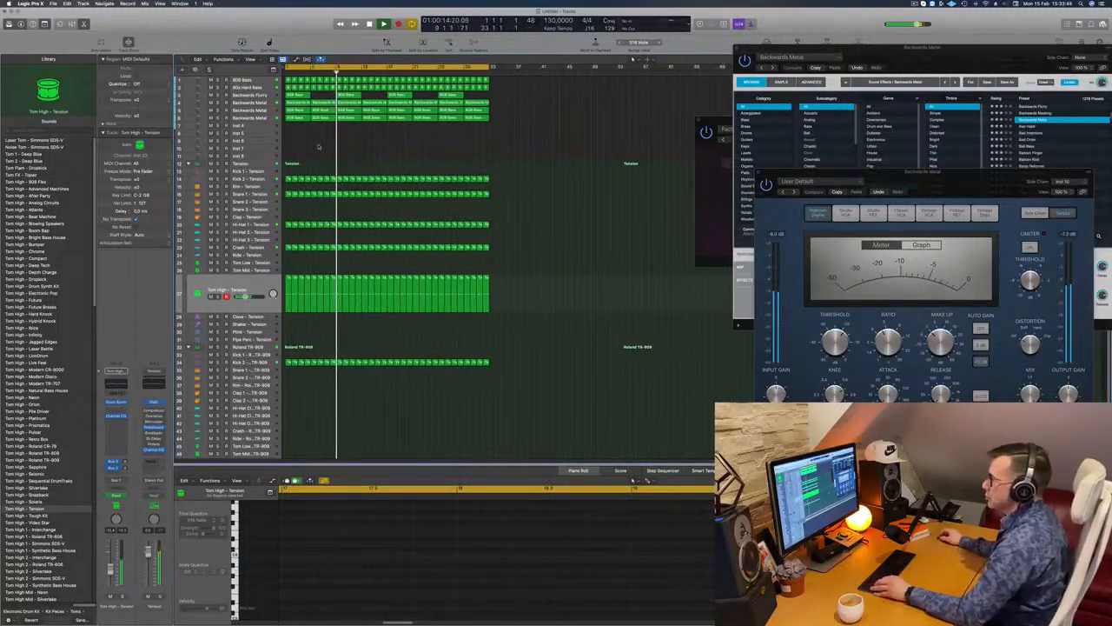
{"action": "left_click", "coordinate": [218, 94]}
{"action": "left_click", "coordinate": [218, 95]}
{"action": "left_click", "coordinate": [247, 95]}
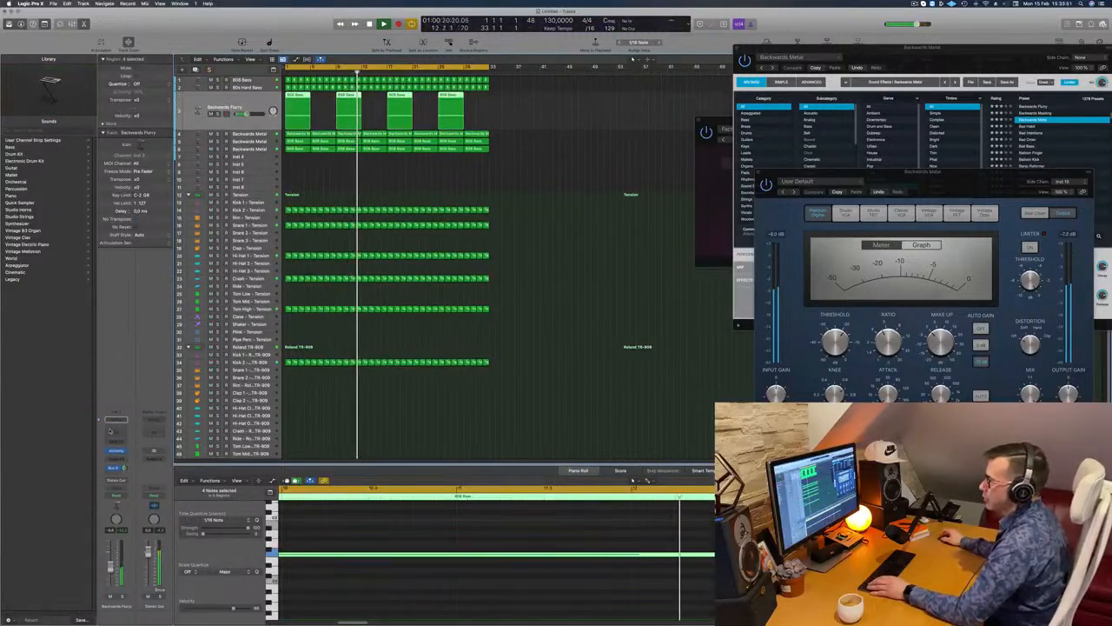
{"action": "left_click", "coordinate": [117, 432]}
{"action": "left_click_drag", "start_coordinate": [379, 142], "coordinate": [600, 163]}
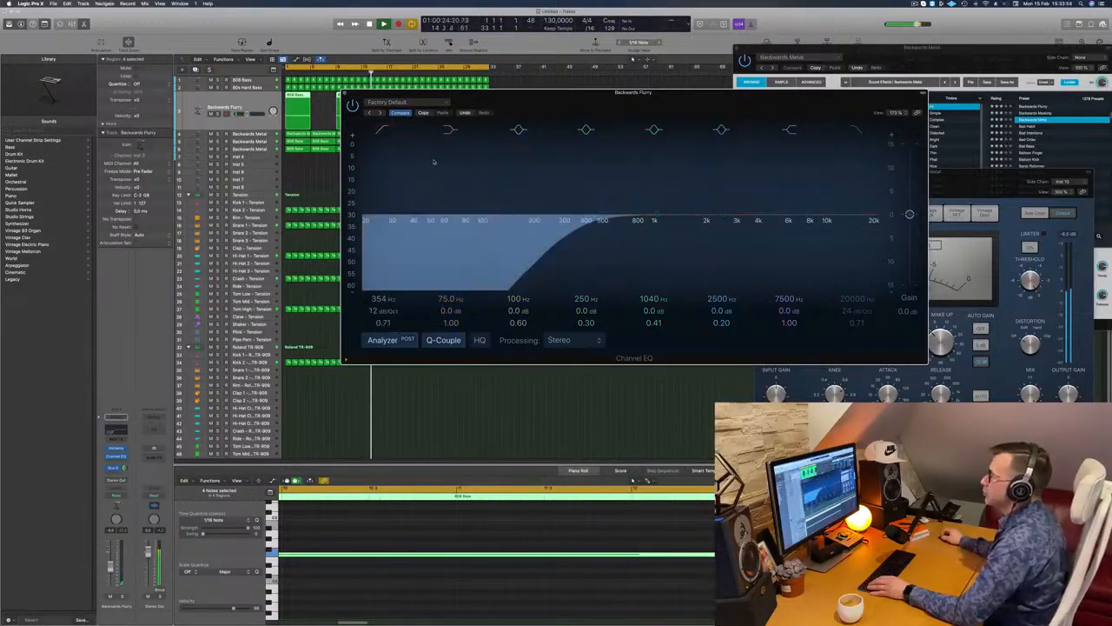
{"action": "left_click_drag", "start_coordinate": [599, 92], "coordinate": [501, 191]}
{"action": "key", "text": "super+w"}
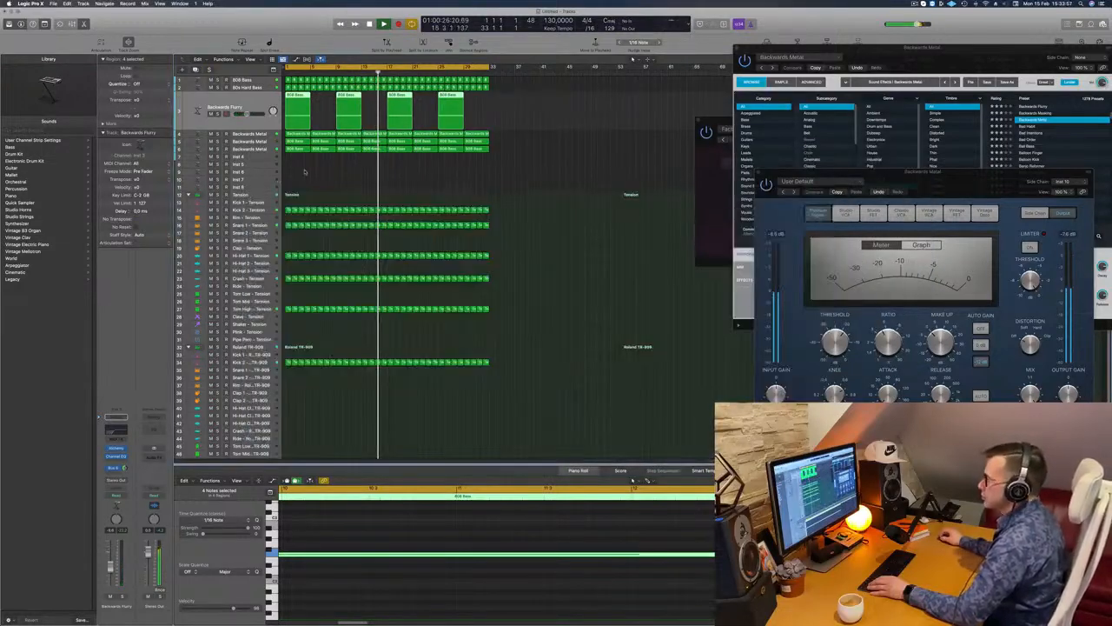
Step: Copy the first Snare 1 - Tension region to the start of the Snare 2 - Roland TR-909 track and audition it
{"action": "scroll", "coordinate": [327, 176], "scroll_direction": "up", "scroll_amount": 2}
{"action": "scroll", "coordinate": [327, 176], "scroll_direction": "up", "scroll_amount": 1}
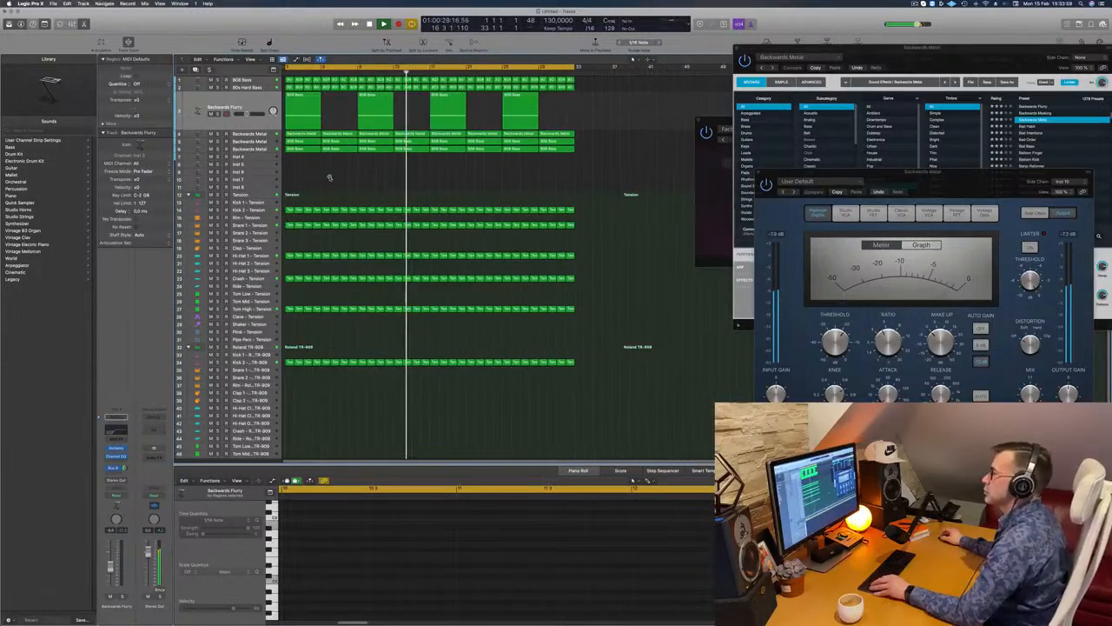
{"action": "scroll", "coordinate": [330, 182], "scroll_direction": "down", "scroll_amount": 1}
{"action": "scroll", "coordinate": [334, 190], "scroll_direction": "down", "scroll_amount": 2}
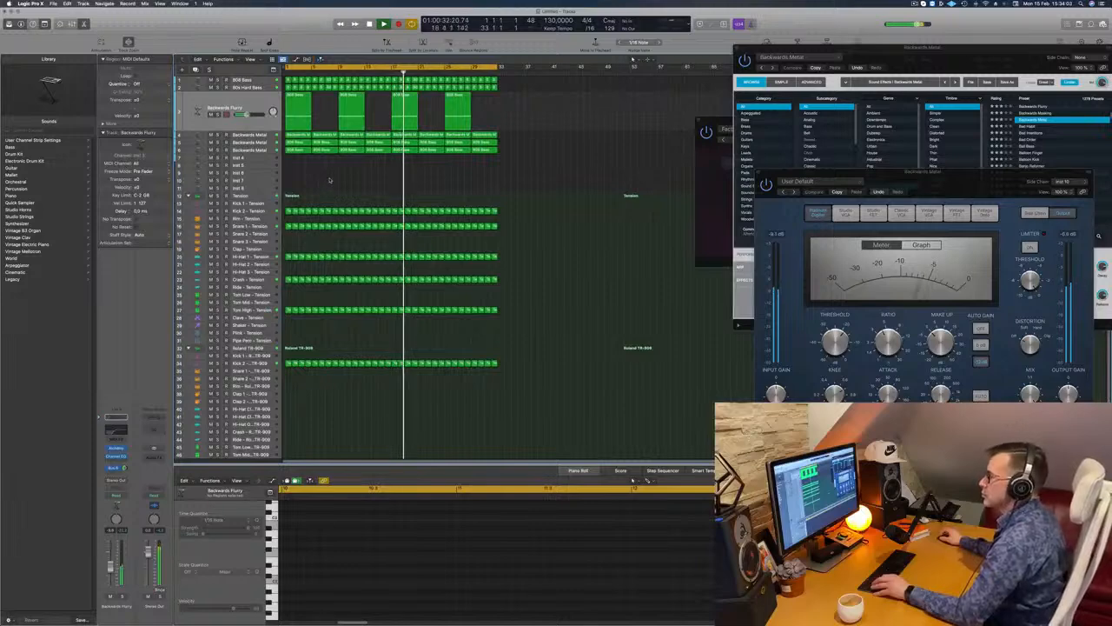
{"action": "scroll", "coordinate": [306, 325], "scroll_direction": "down", "scroll_amount": 1}
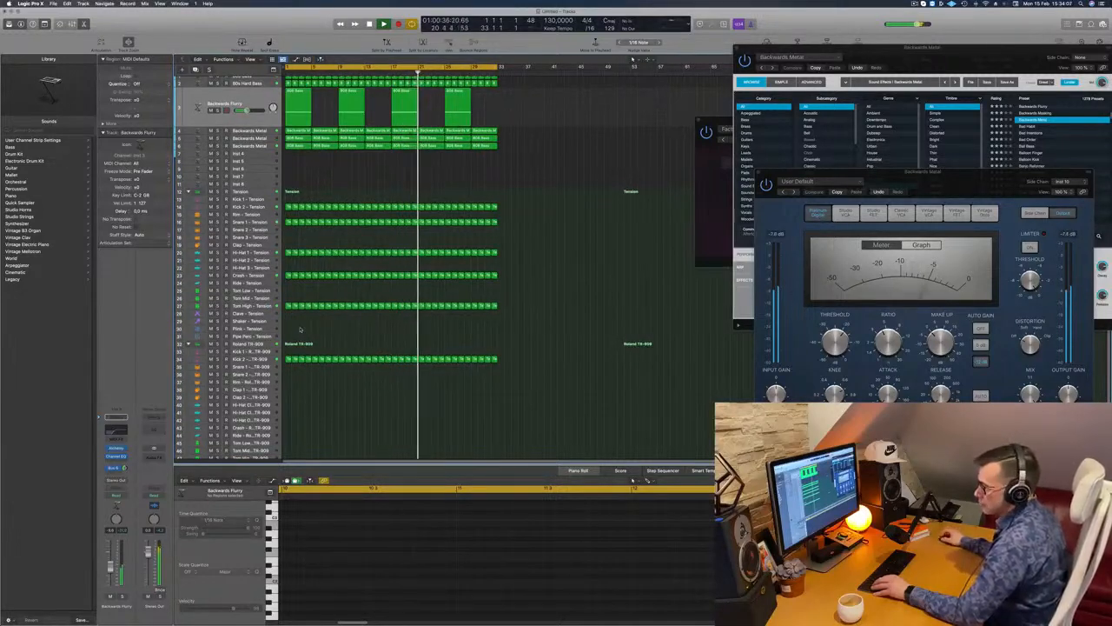
{"action": "scroll", "coordinate": [300, 329], "scroll_direction": "down", "scroll_amount": 2}
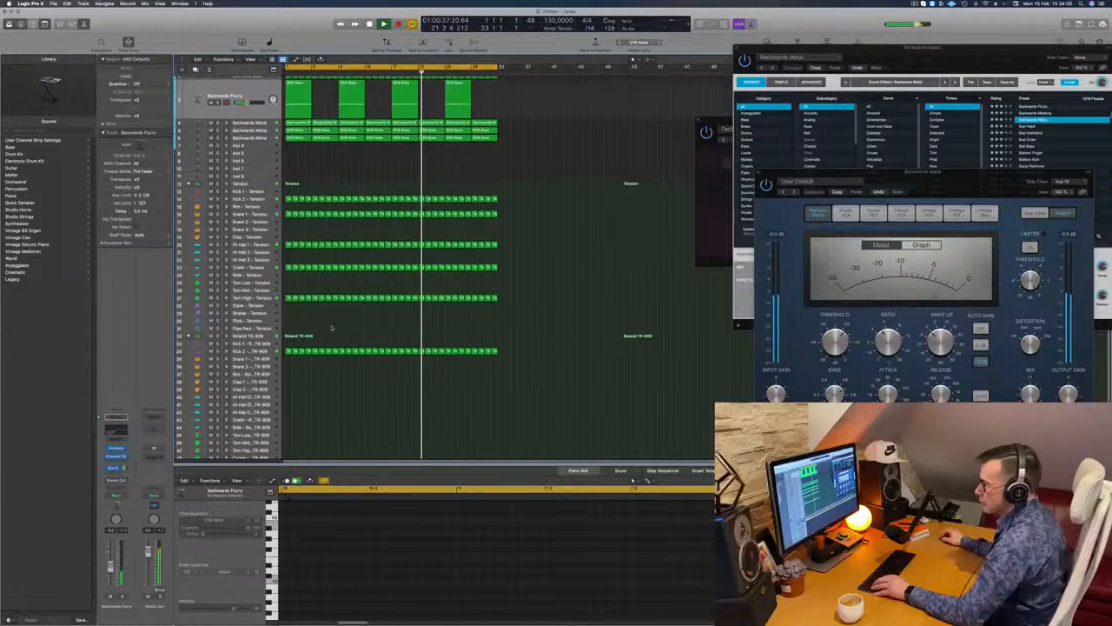
{"action": "left_click", "coordinate": [289, 210]}
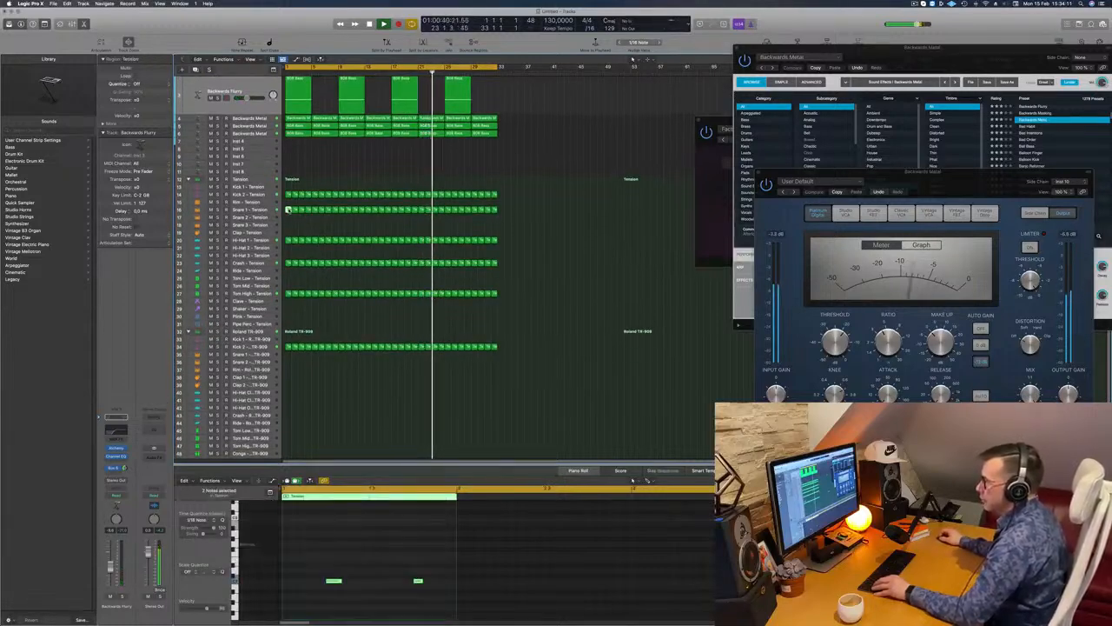
{"action": "left_click_drag", "start_coordinate": [289, 210], "coordinate": [289, 363]}
{"action": "key", "text": "space"}
{"action": "key", "text": "space"}
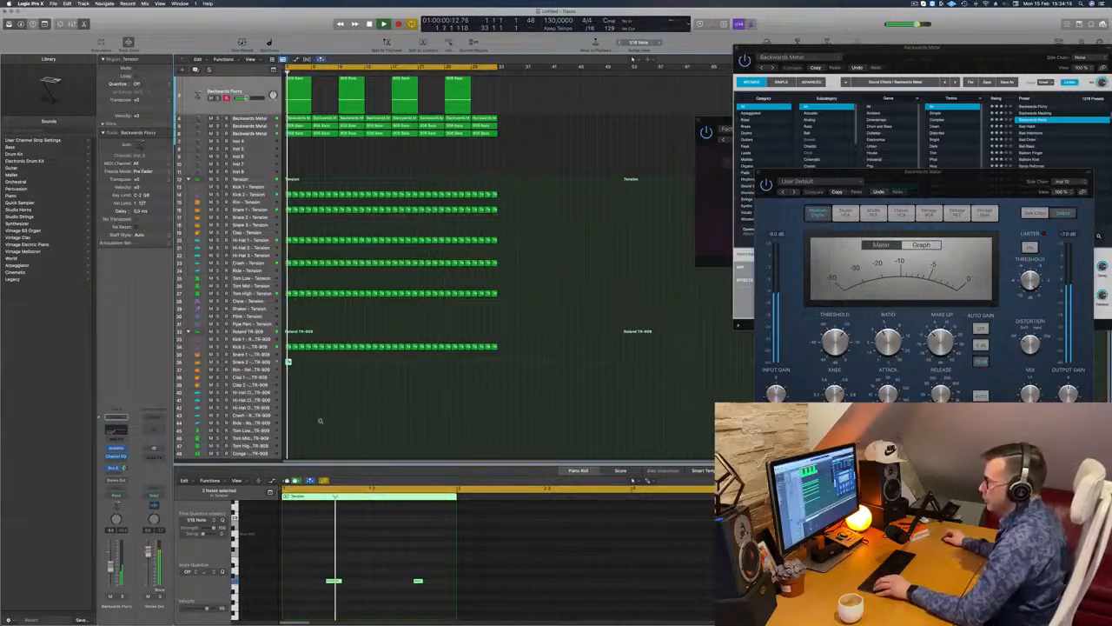
{"action": "scroll", "coordinate": [311, 412], "scroll_direction": "down", "scroll_amount": 1}
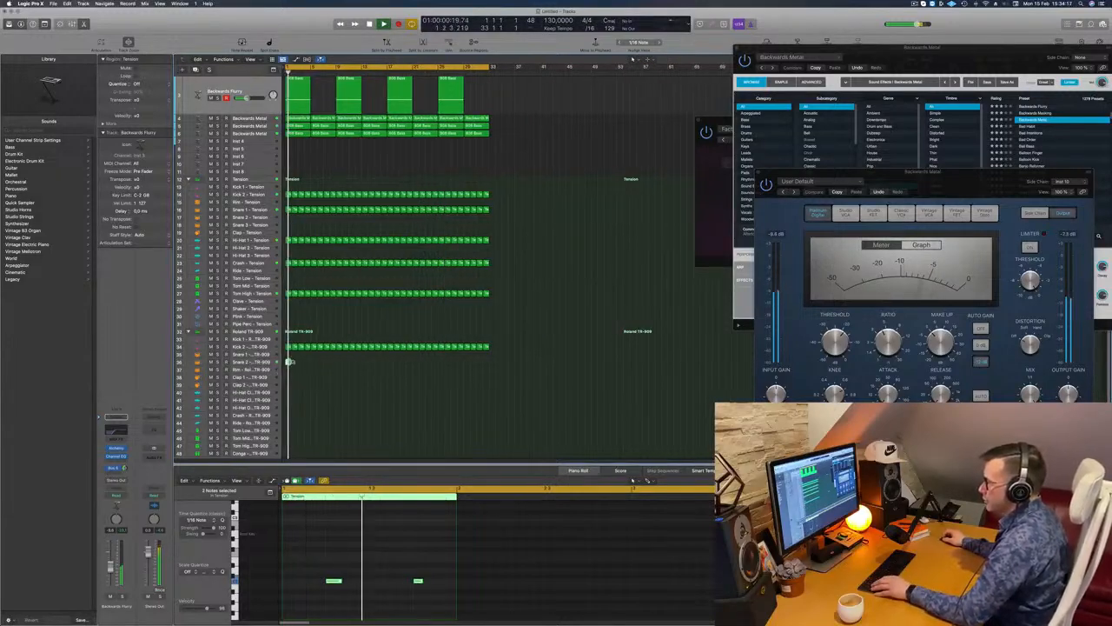
Step: Try the copied region's notes at a higher pitch and move the region to the Snare 1 - Roland TR-909 track
{"action": "left_click_drag", "start_coordinate": [312, 544], "coordinate": [447, 601]}
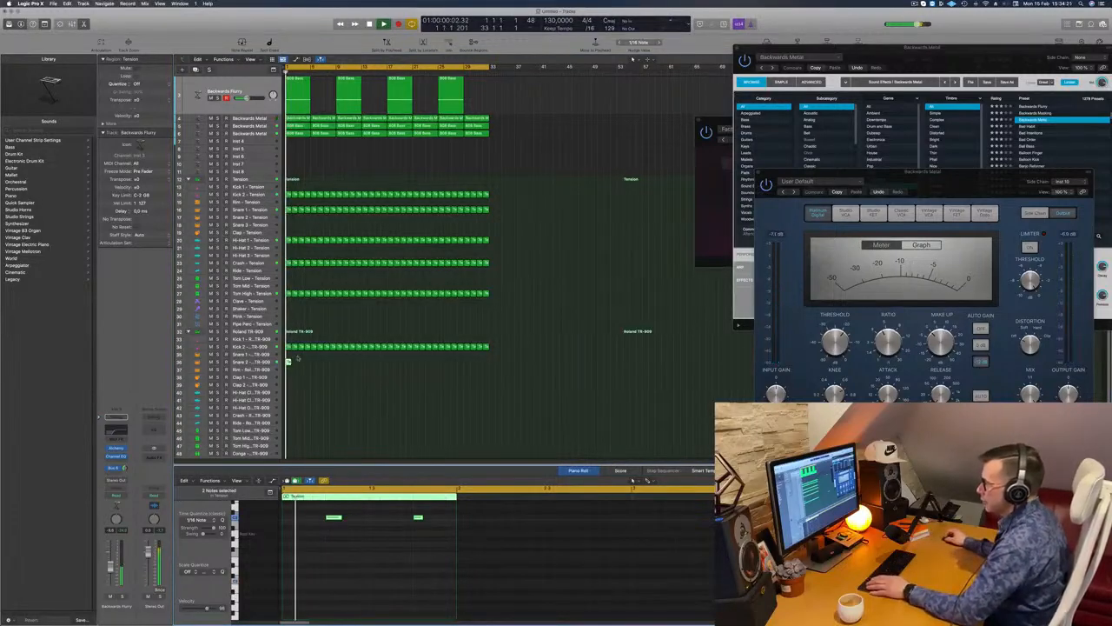
{"action": "key", "text": "space"}
{"action": "left_click_drag", "start_coordinate": [288, 362], "coordinate": [289, 354]}
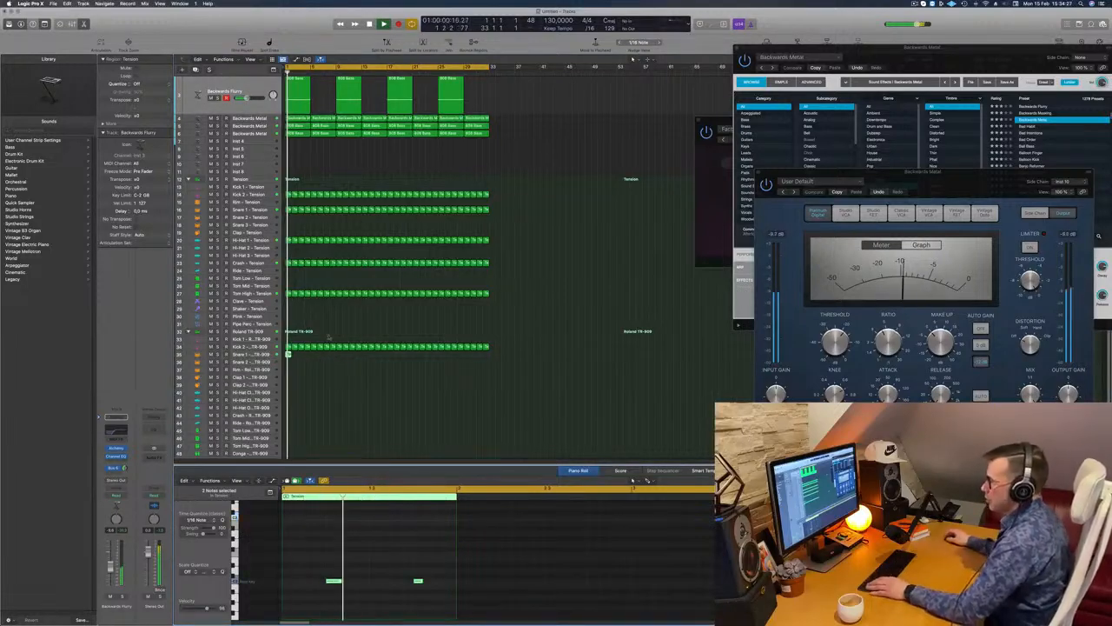
{"action": "left_click", "coordinate": [289, 355]}
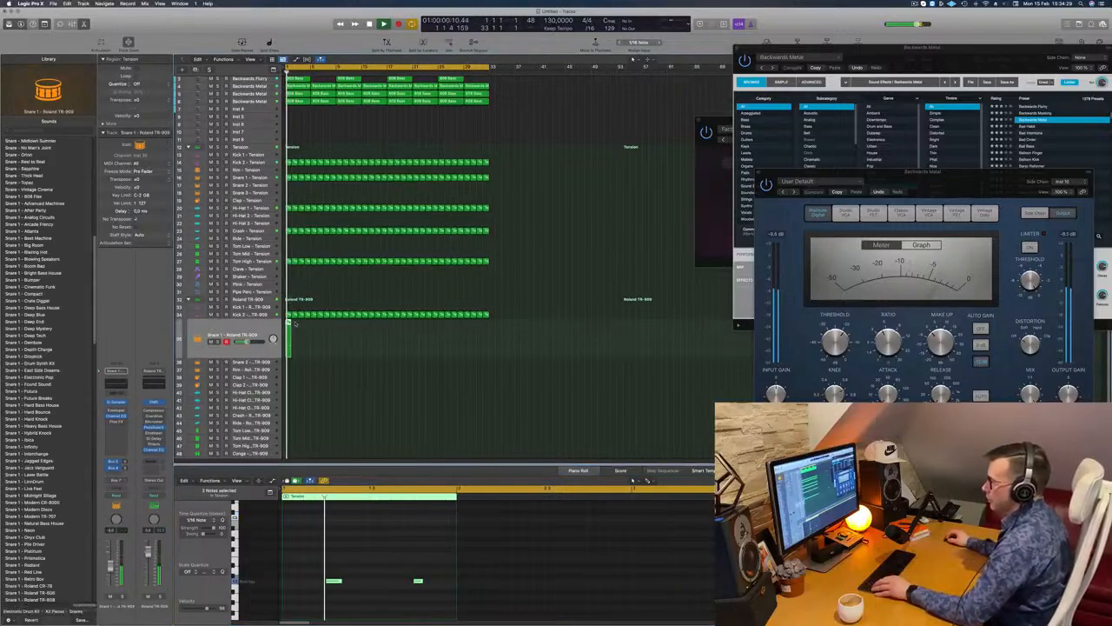
Step: Fill the Snare 1 - Roland TR-909 track with copies of its first region through bar 32 and deselect the copies
{"action": "left_click_drag", "start_coordinate": [289, 328], "coordinate": [297, 328]}
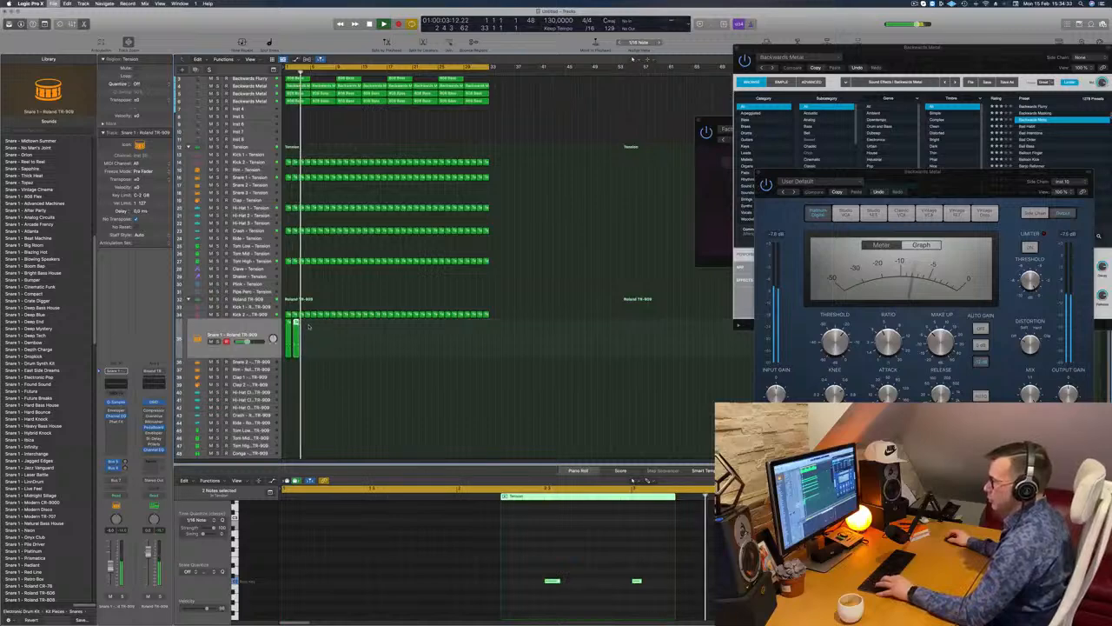
{"action": "key", "text": "super+shift+s"}
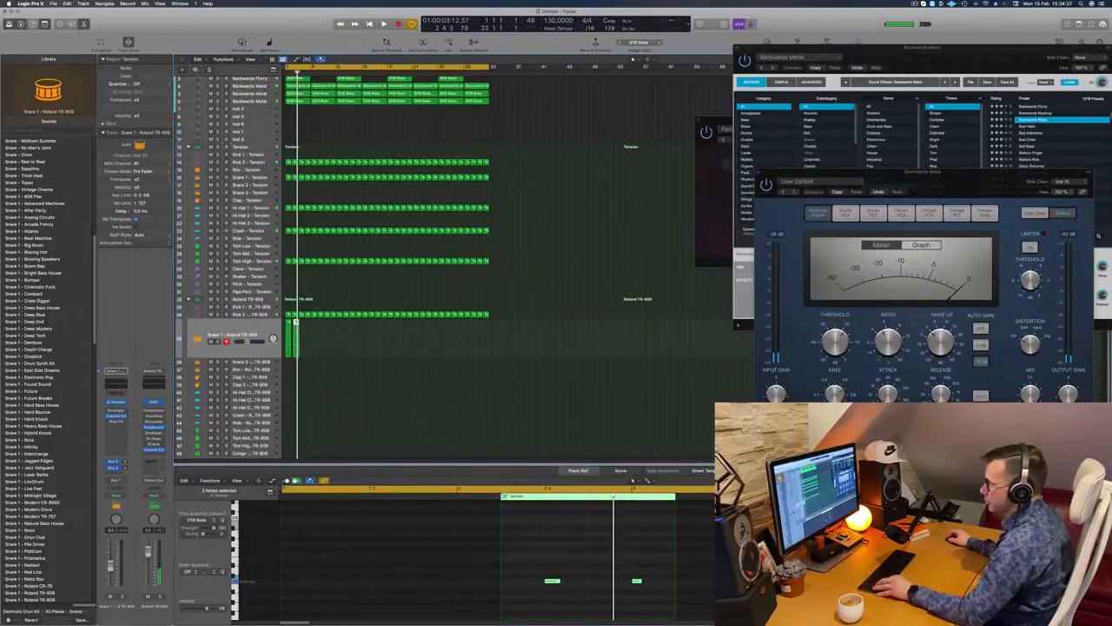
{"action": "key", "text": "super+Right"}
{"action": "key", "text": "super+Right"}
{"action": "key", "text": "super+Right"}
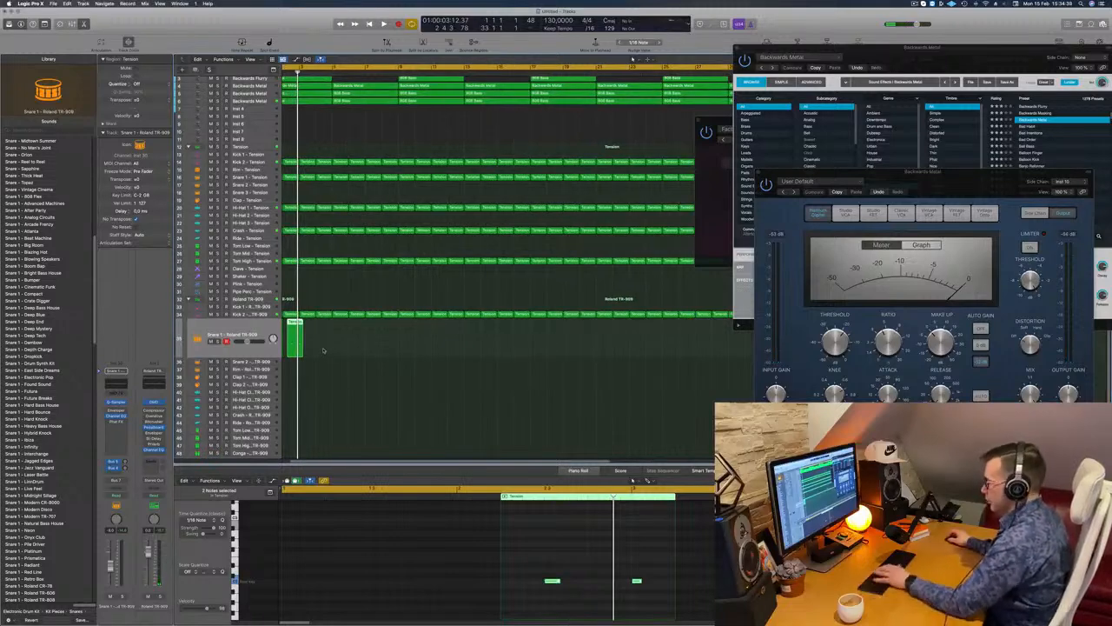
{"action": "key", "text": "Return"}
{"action": "key", "text": "space"}
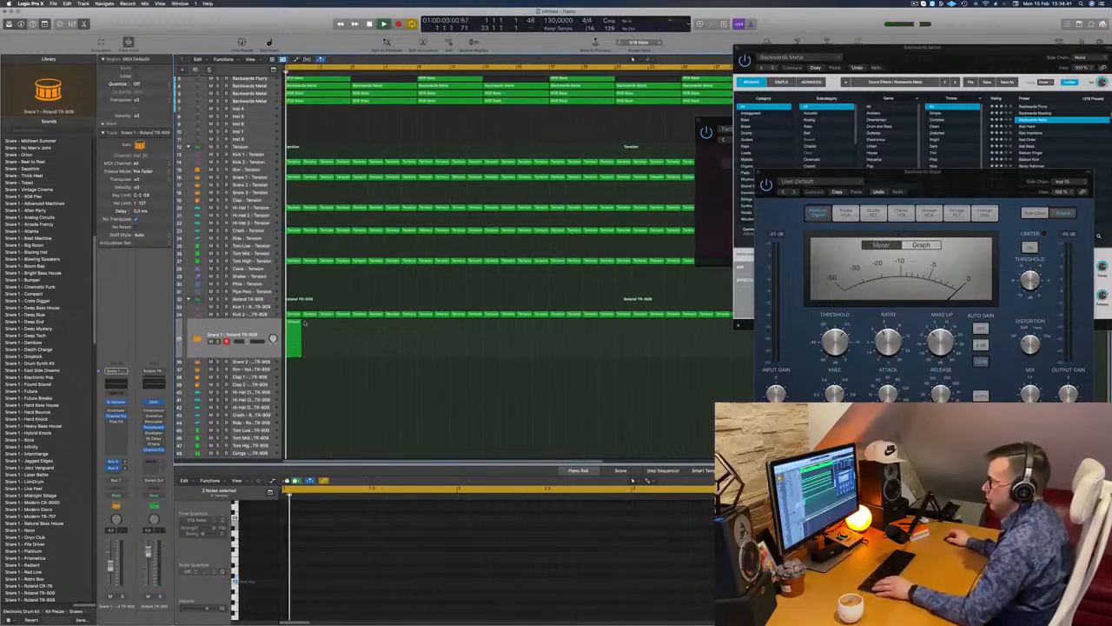
{"action": "left_click_drag", "start_coordinate": [299, 328], "coordinate": [361, 332]}
{"action": "key", "text": "super+z"}
{"action": "key", "text": "space"}
{"action": "key", "text": "super+Left"}
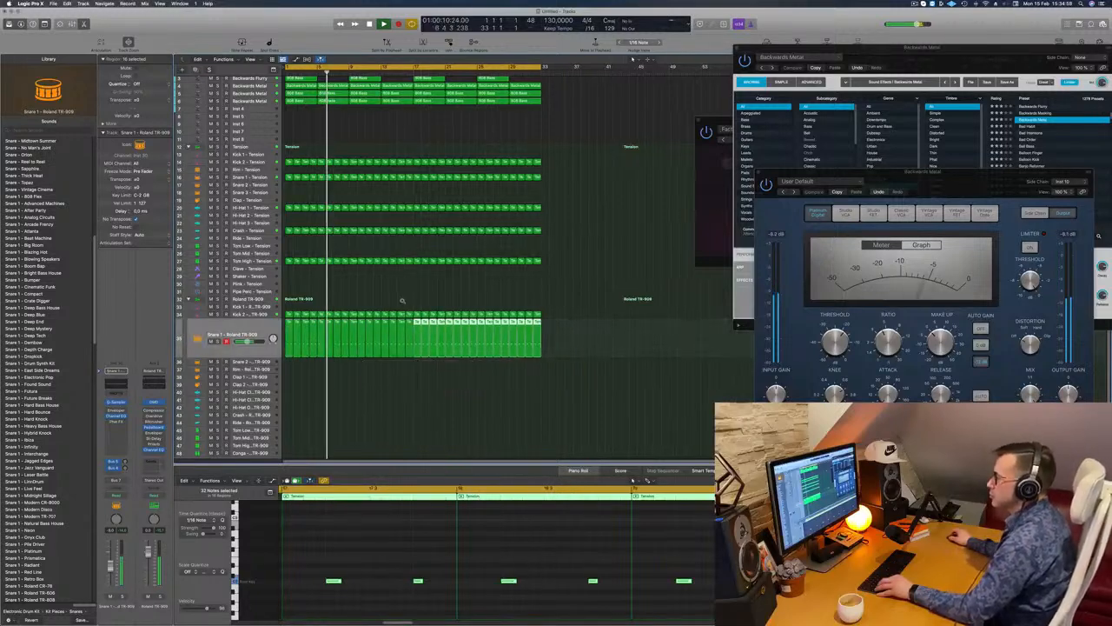
{"action": "scroll", "coordinate": [402, 301], "scroll_direction": "left", "scroll_amount": 3}
{"action": "scroll", "coordinate": [369, 301], "scroll_direction": "down", "scroll_amount": 3}
{"action": "left_click", "coordinate": [334, 131]}
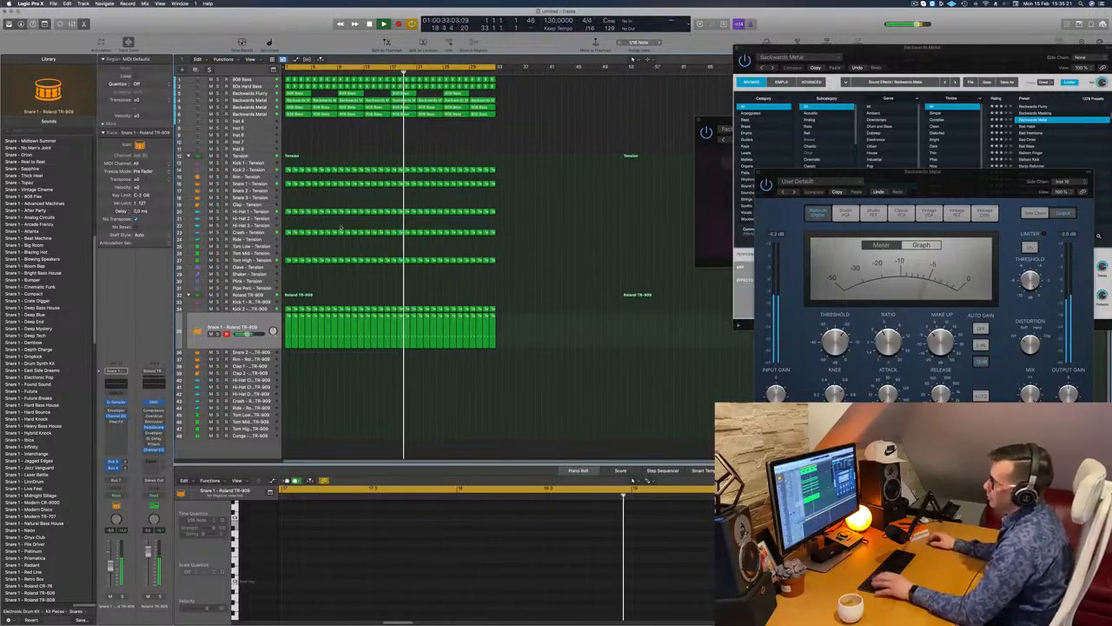
Step: Copy the first Snare 1 - Tension region to the start of the Clap - Tension track
{"action": "key", "text": "Return"}
{"action": "left_click", "coordinate": [286, 184]}
{"action": "left_click_drag", "start_coordinate": [287, 183], "coordinate": [288, 205]}
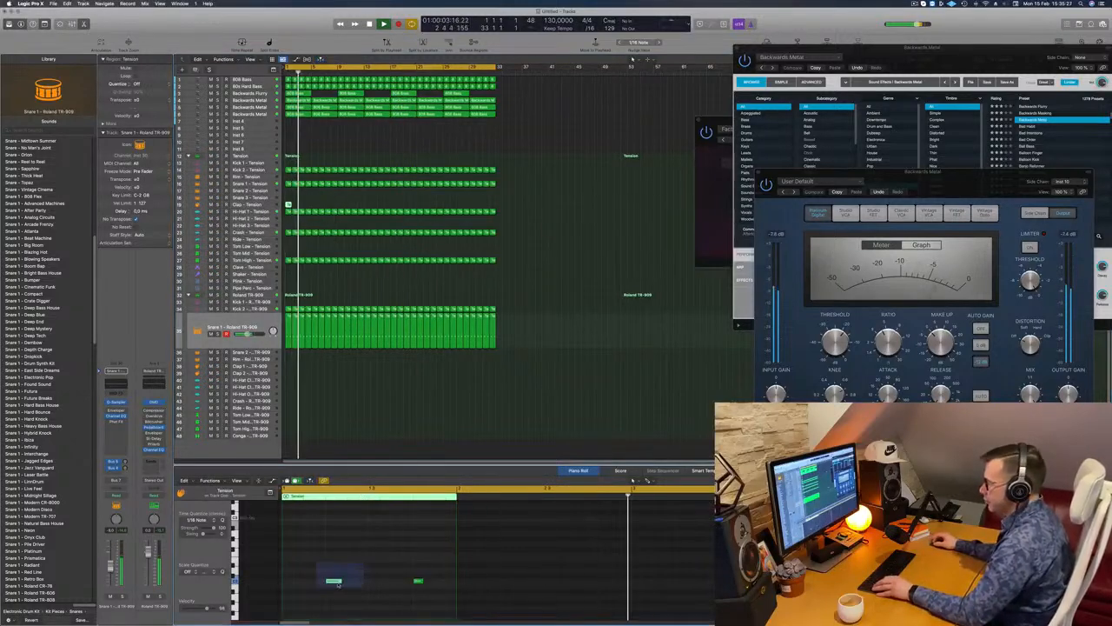
Step: Reduce the Clap - Tension region to a single note, change its pitch and place it on beat 4
{"action": "left_click_drag", "start_coordinate": [334, 580], "coordinate": [424, 576]}
{"action": "left_click", "coordinate": [409, 589]}
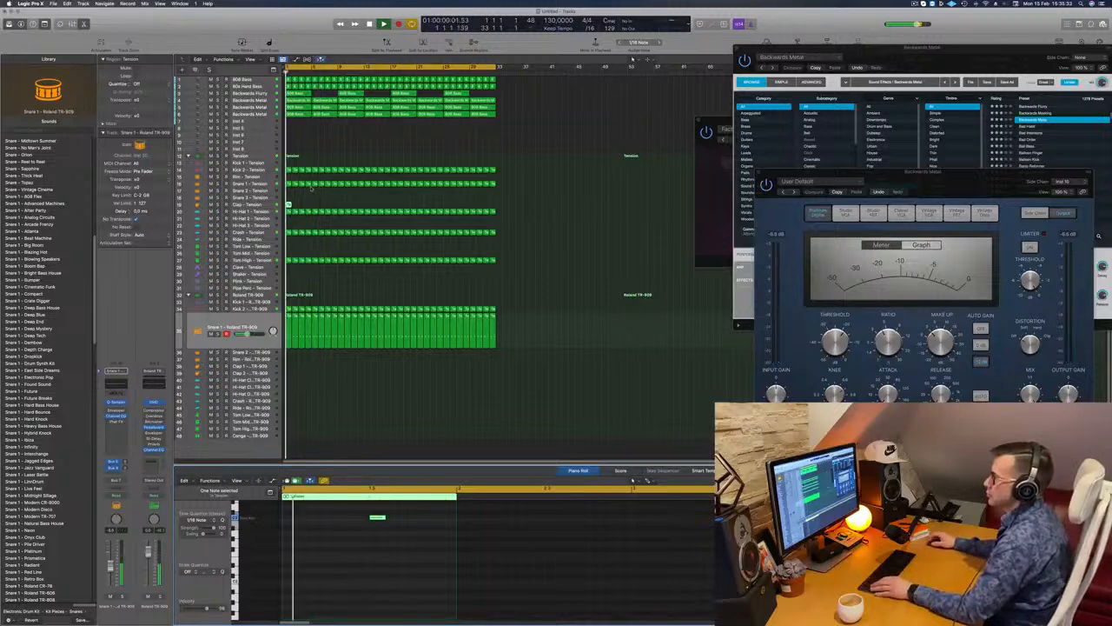
{"action": "scroll", "coordinate": [330, 209], "scroll_direction": "up", "scroll_amount": 3}
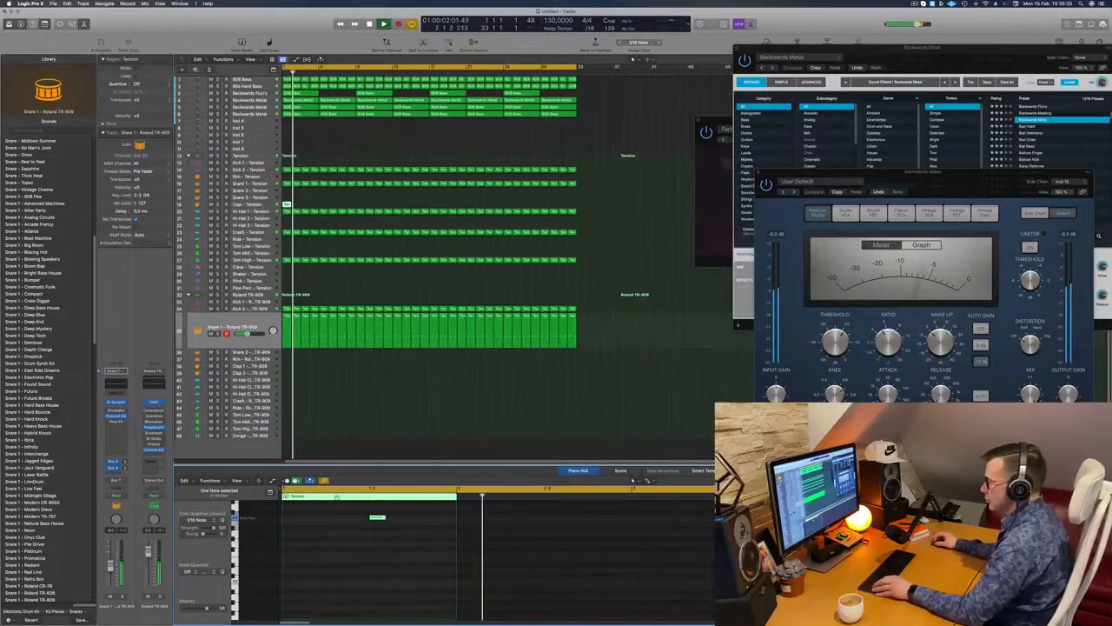
{"action": "scroll", "coordinate": [356, 565], "scroll_direction": "up", "scroll_amount": 2}
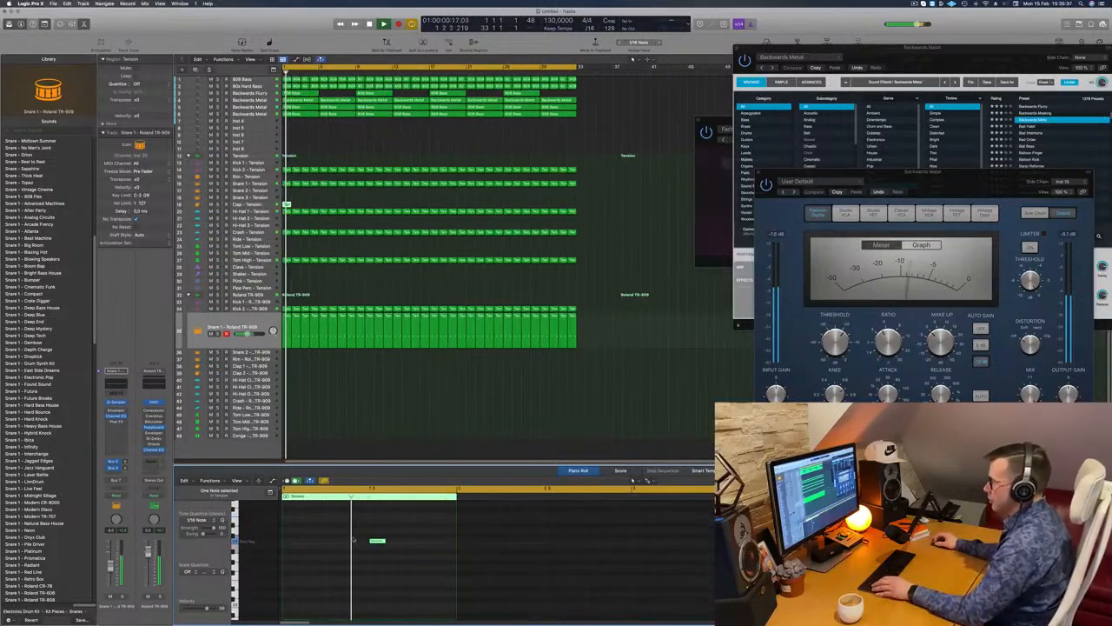
{"action": "key", "text": "space"}
{"action": "key", "text": "space"}
{"action": "key", "text": "alt+Right"}
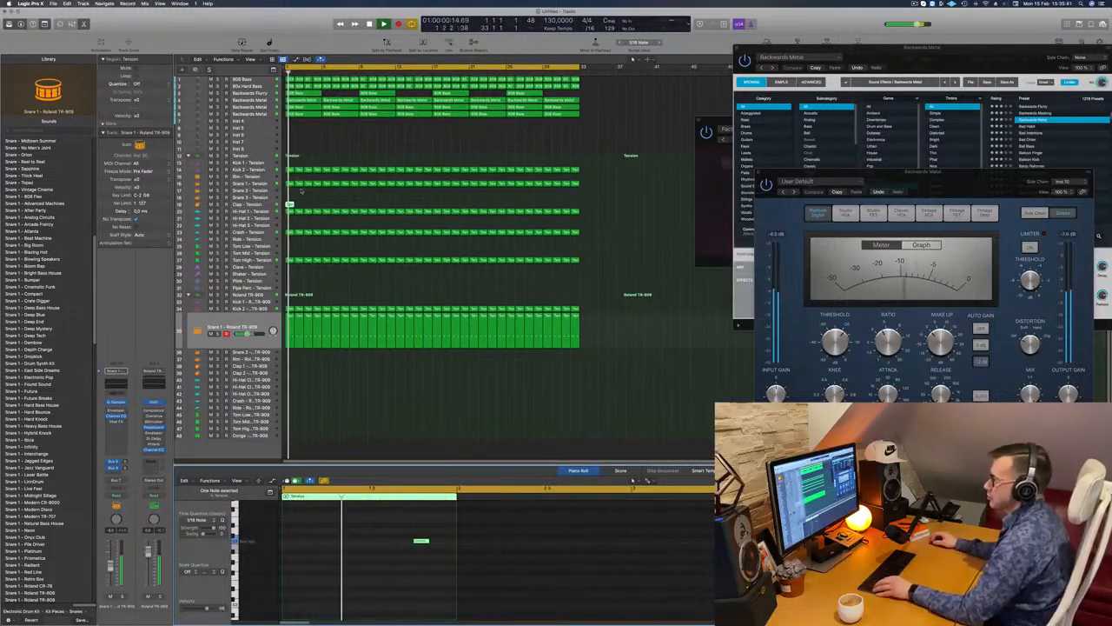
Step: Copy the one-note clap region along the Clap - Tension track through bar 32 and deselect the copies
{"action": "left_click_drag", "start_coordinate": [289, 206], "coordinate": [362, 208]}
{"action": "key", "text": "super+z"}
{"action": "key", "text": "space"}
{"action": "key", "text": "space"}
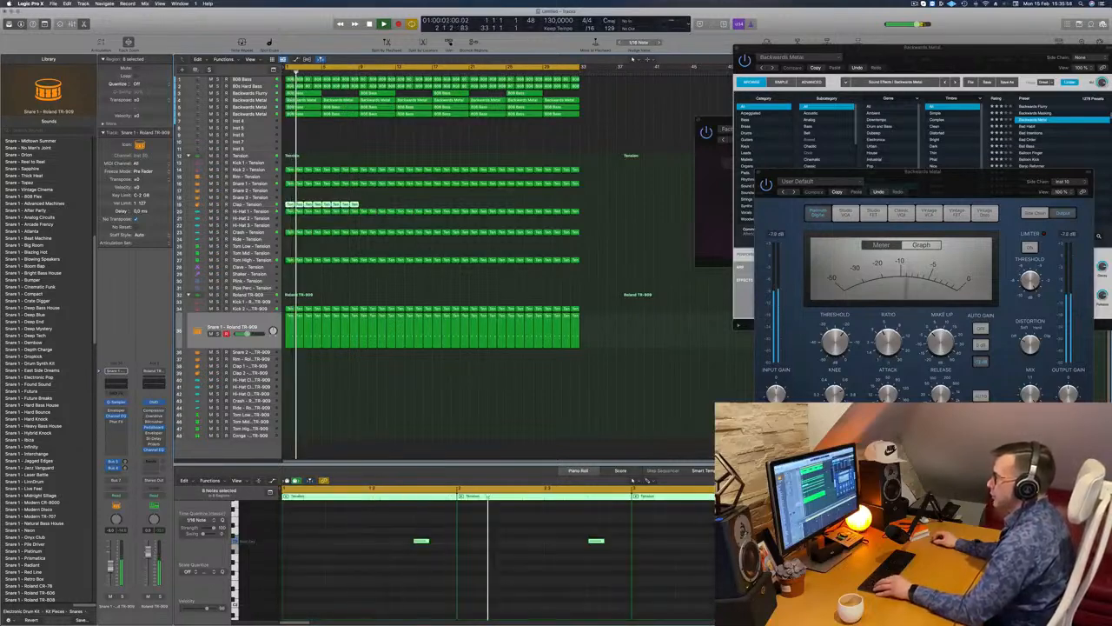
{"action": "left_click_drag", "start_coordinate": [295, 206], "coordinate": [371, 210]}
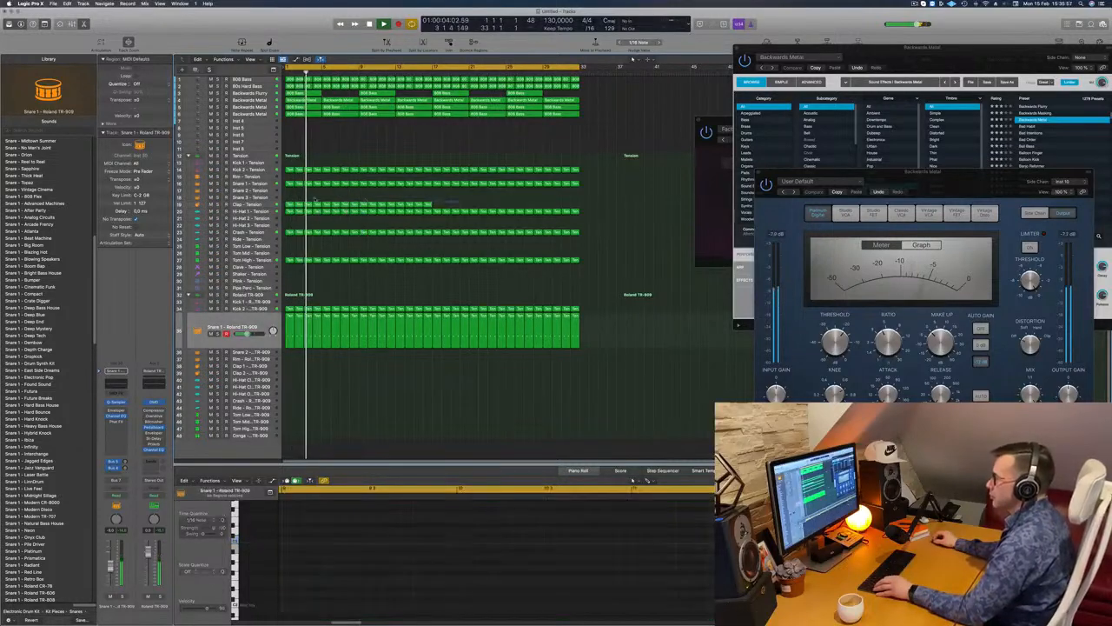
{"action": "left_click_drag", "start_coordinate": [288, 205], "coordinate": [410, 198]}
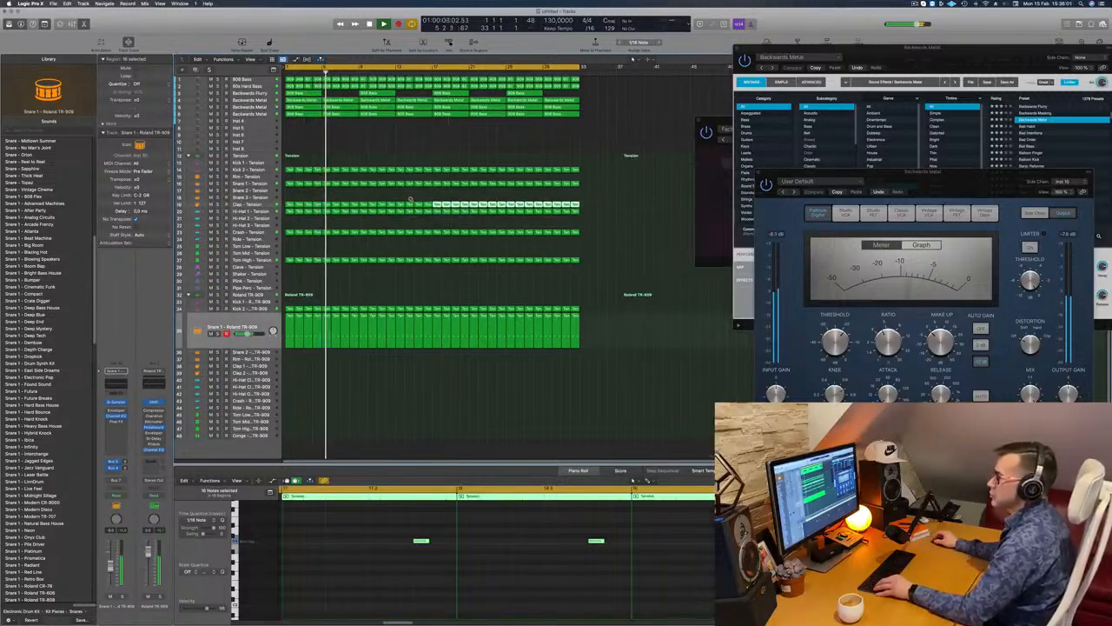
{"action": "key", "text": "super+Left"}
{"action": "left_click", "coordinate": [359, 282]}
{"action": "key", "text": "super+Down"}
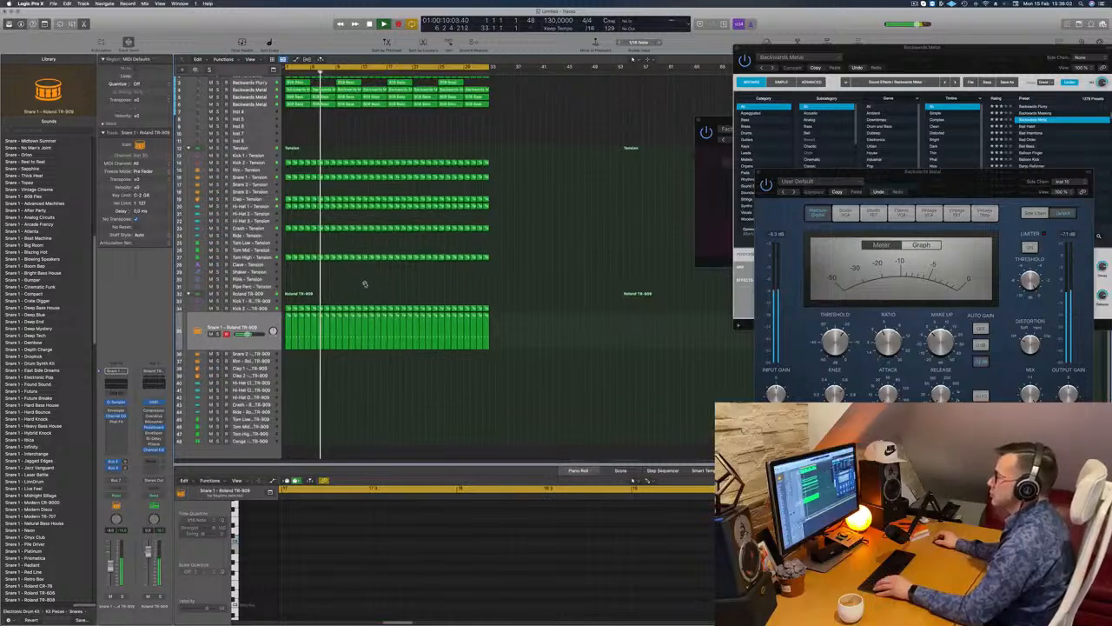
{"action": "scroll", "coordinate": [365, 284], "scroll_direction": "up", "scroll_amount": 2}
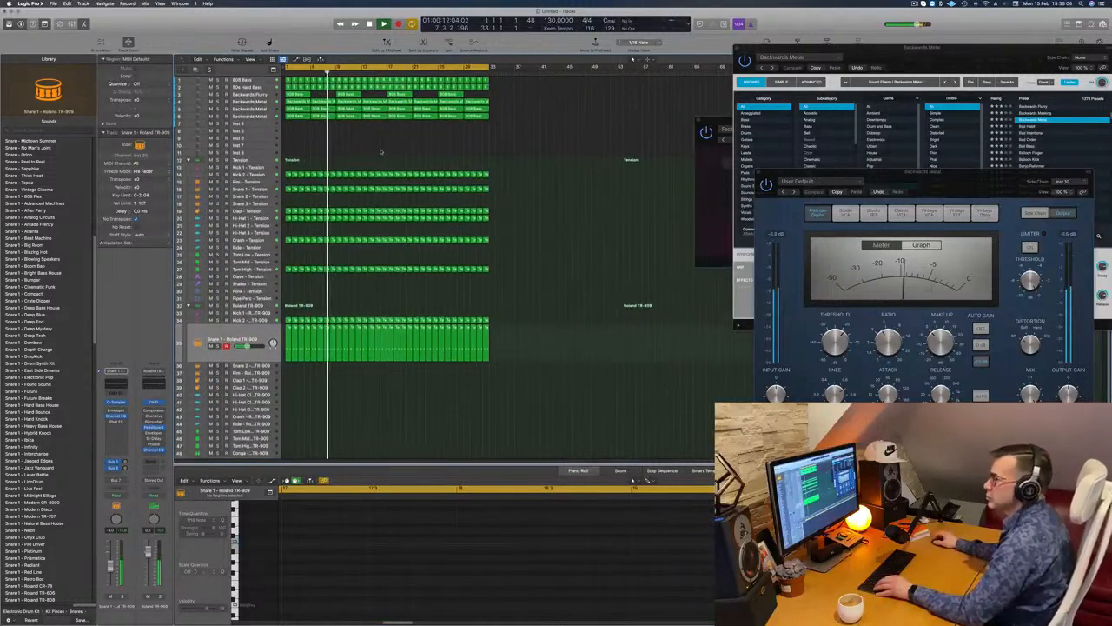